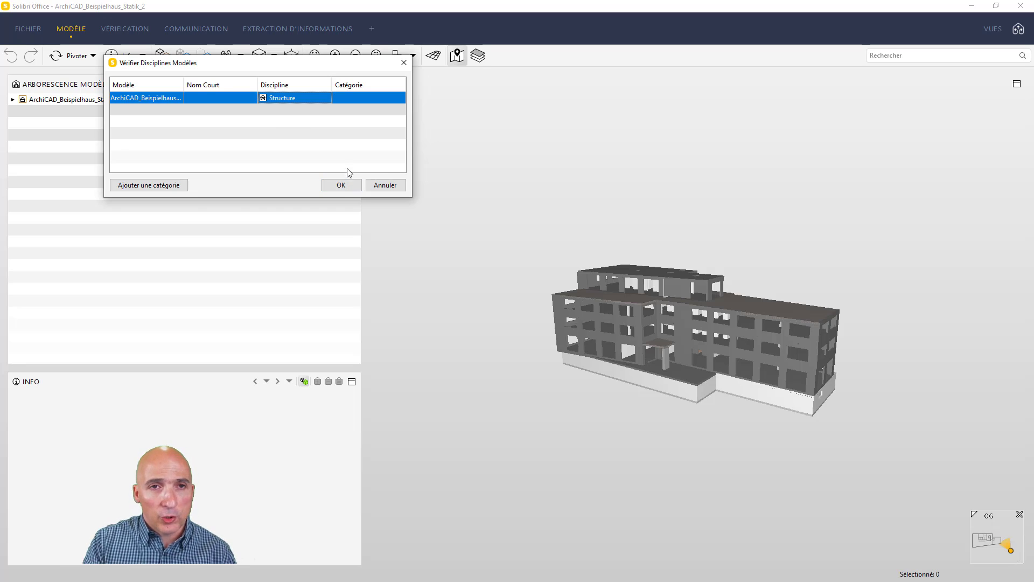
Accept Structure as the discipline of the ArchiCAD_Beispielhaus_Statik_2 model.
{"action": "left_click", "coordinate": [342, 186]}
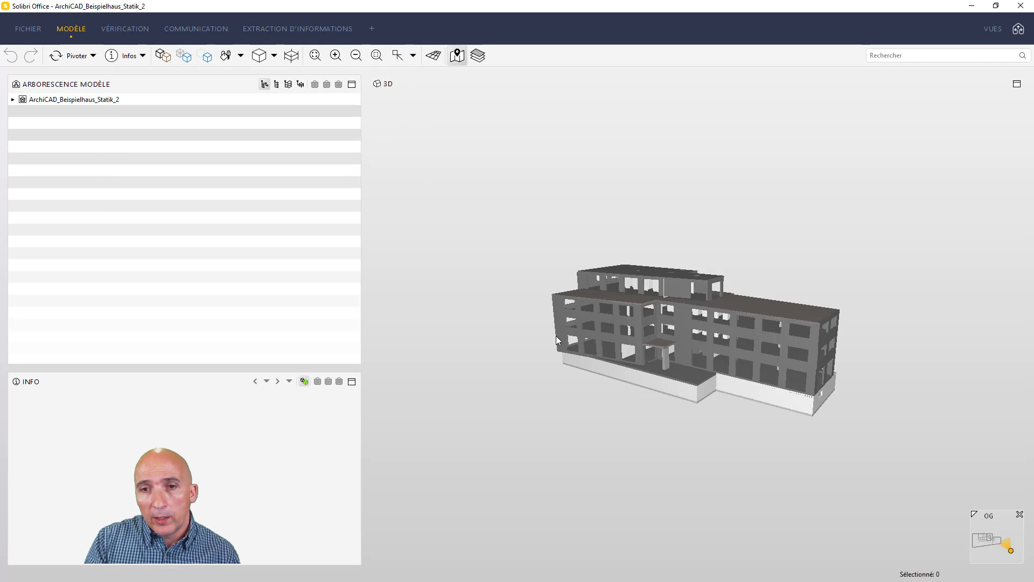
Examine the structural building in 3D from several sides, showing its components transparent and then solid again.
{"action": "left_click_drag", "start_coordinate": [760, 420], "coordinate": [835, 360]}
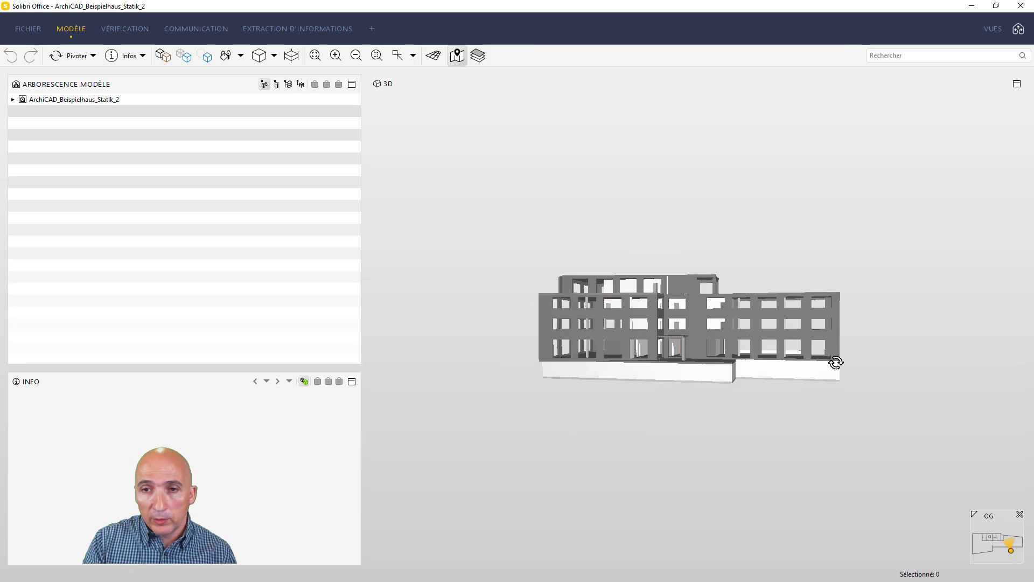
{"action": "left_click_drag", "start_coordinate": [790, 389], "coordinate": [474, 390]}
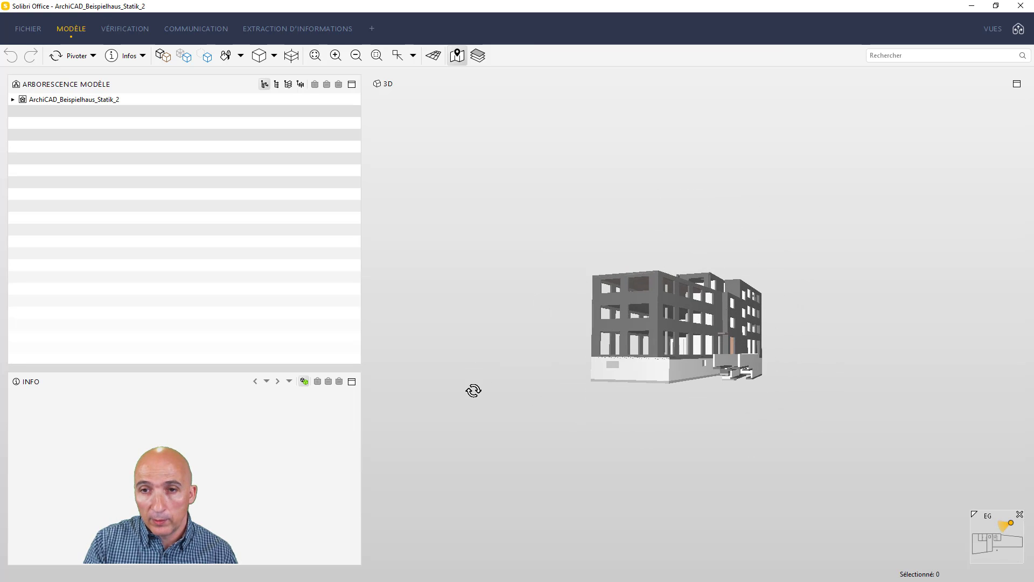
{"action": "left_click_drag", "start_coordinate": [655, 369], "coordinate": [622, 334]}
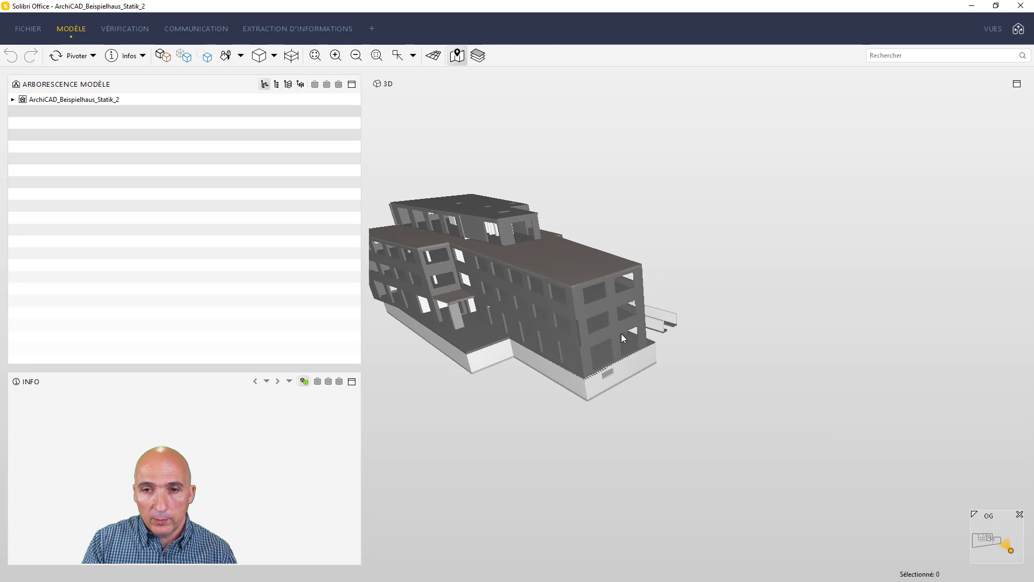
{"action": "middle_click_drag", "start_coordinate": [621, 334], "coordinate": [795, 333]}
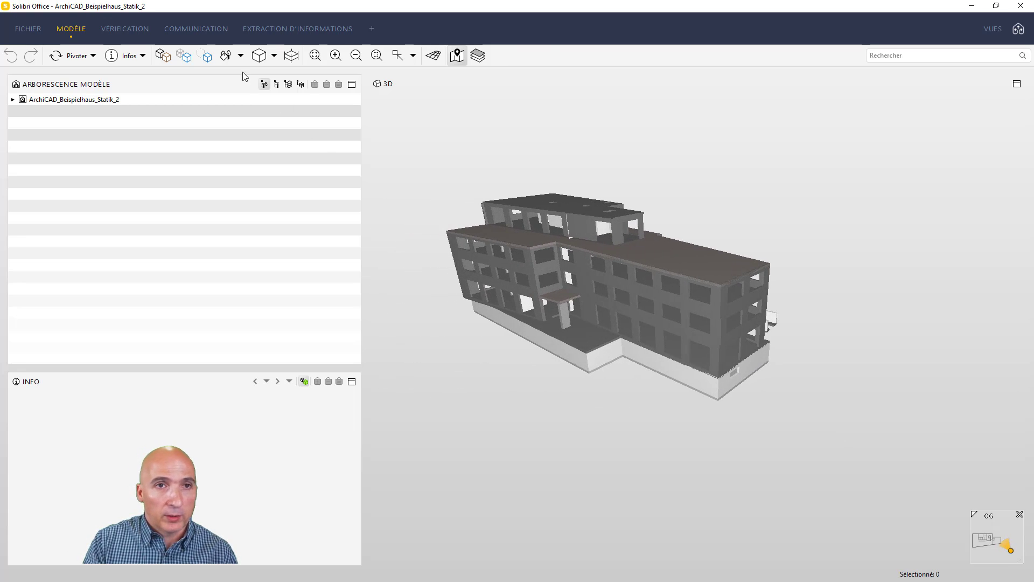
{"action": "left_click", "coordinate": [184, 55]}
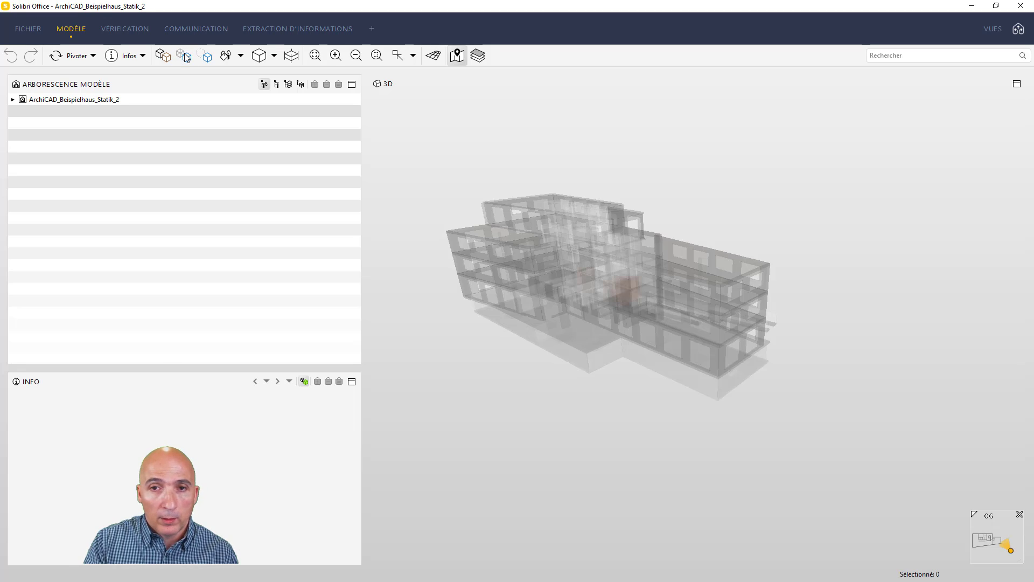
{"action": "left_click", "coordinate": [162, 56]}
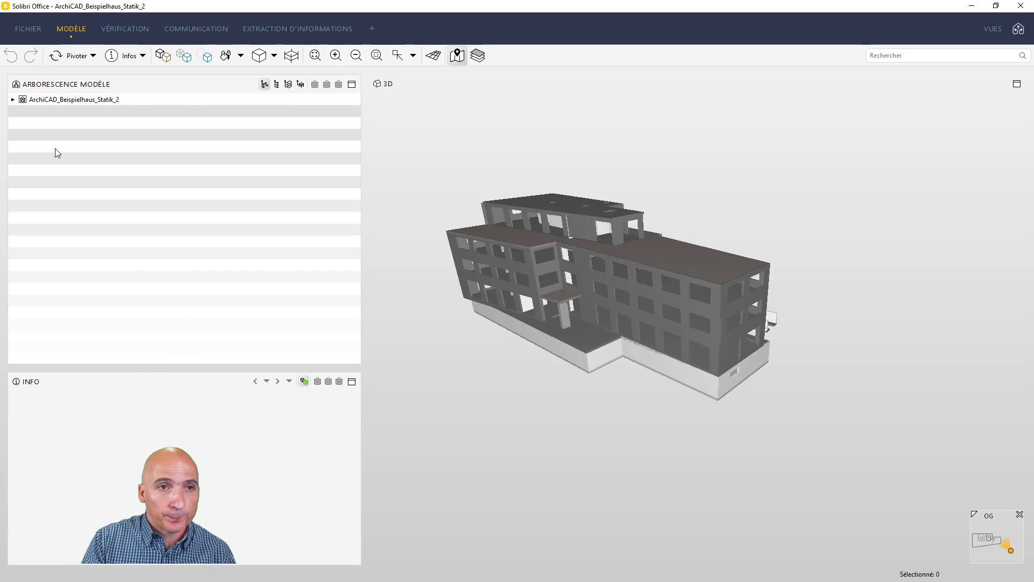
Expand the model tree down to the storeys of Gebäude and show the information of the EG storey.
{"action": "left_click", "coordinate": [13, 99]}
{"action": "left_click", "coordinate": [23, 111]}
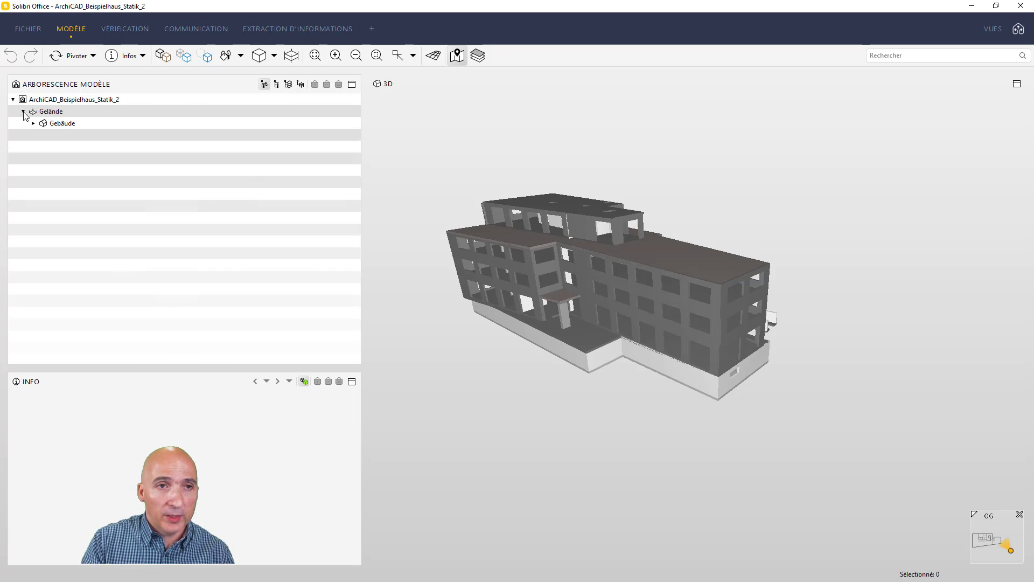
{"action": "left_click", "coordinate": [32, 123]}
{"action": "left_click", "coordinate": [67, 138]}
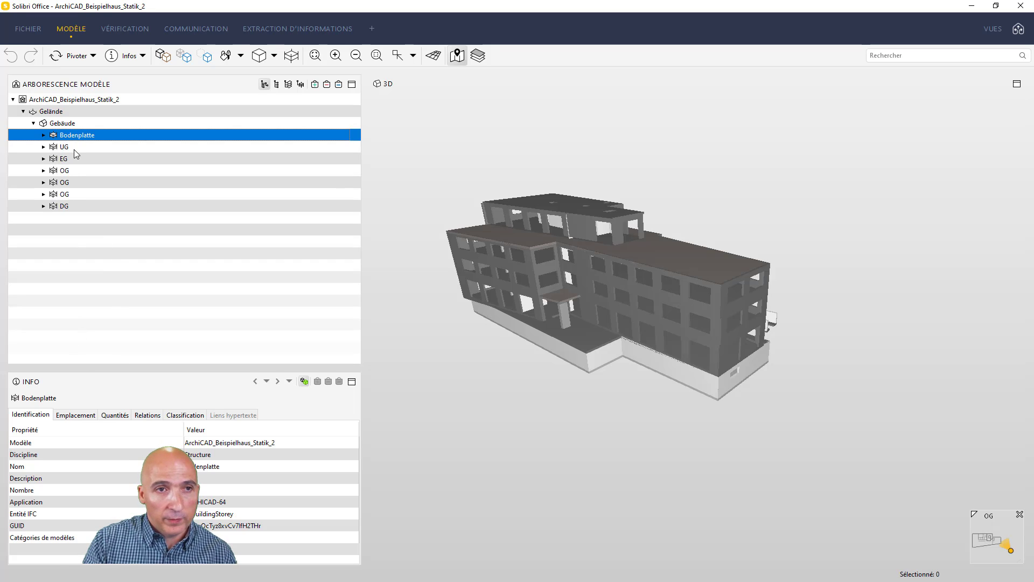
{"action": "left_click", "coordinate": [74, 150]}
{"action": "left_click", "coordinate": [48, 160]}
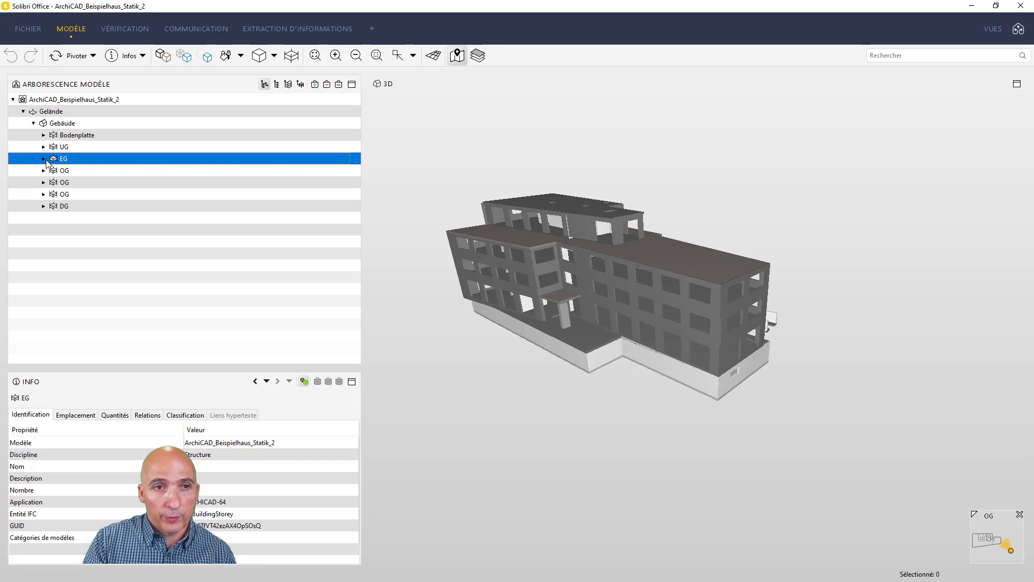
Expand the Dalle and Toit groups of the EG storey and select Dalle.0.1 and Toit.0.1 in turn.
{"action": "left_click", "coordinate": [45, 159]}
{"action": "left_click", "coordinate": [74, 171]}
{"action": "left_click", "coordinate": [54, 171]}
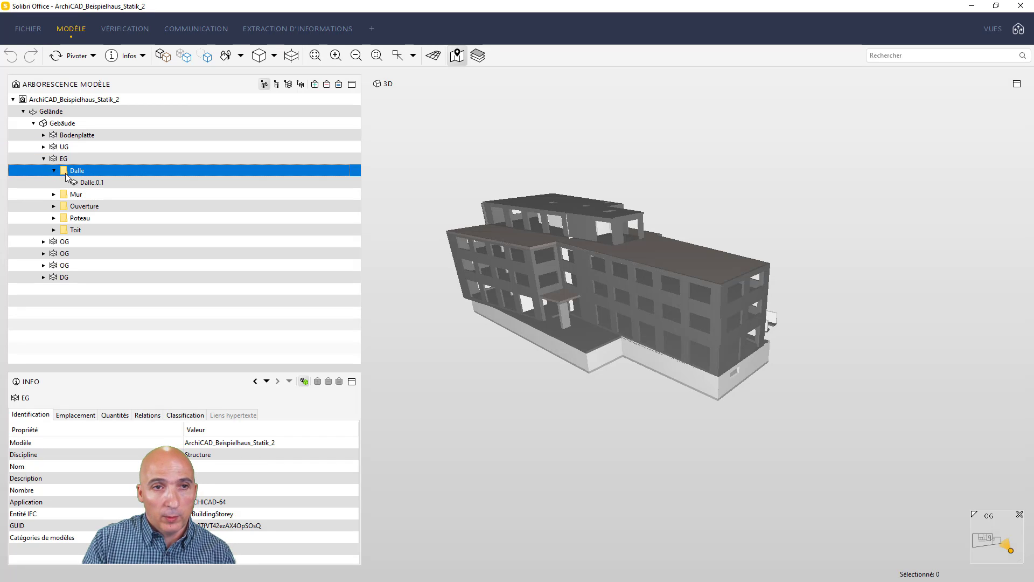
{"action": "left_click", "coordinate": [86, 183]}
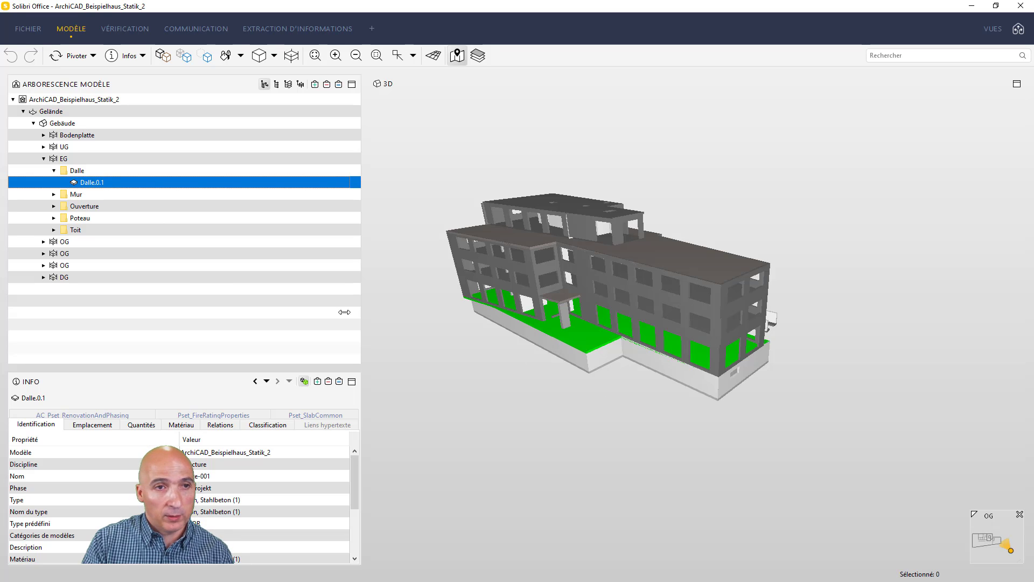
{"action": "left_click", "coordinate": [54, 230]}
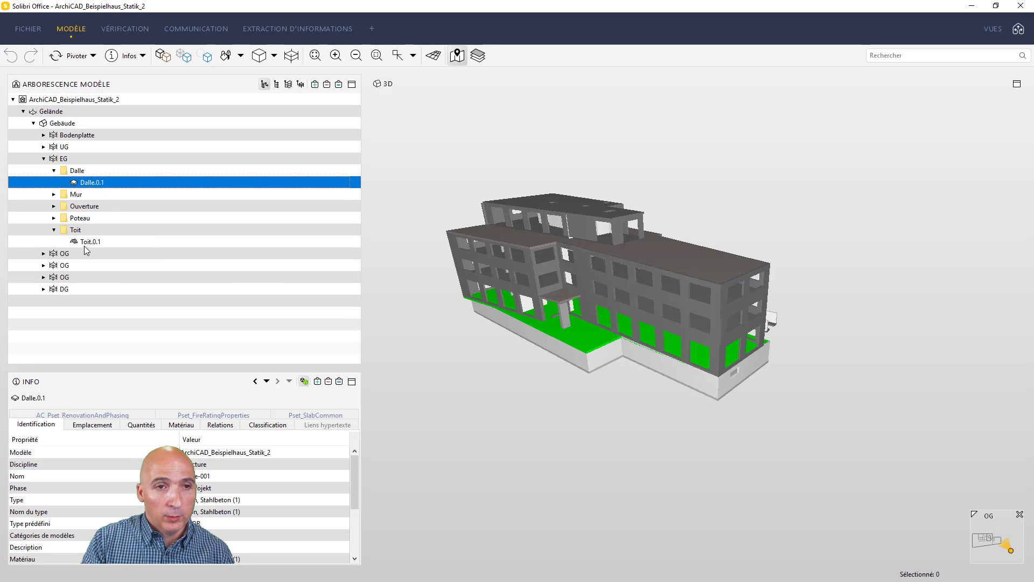
{"action": "left_click", "coordinate": [81, 243]}
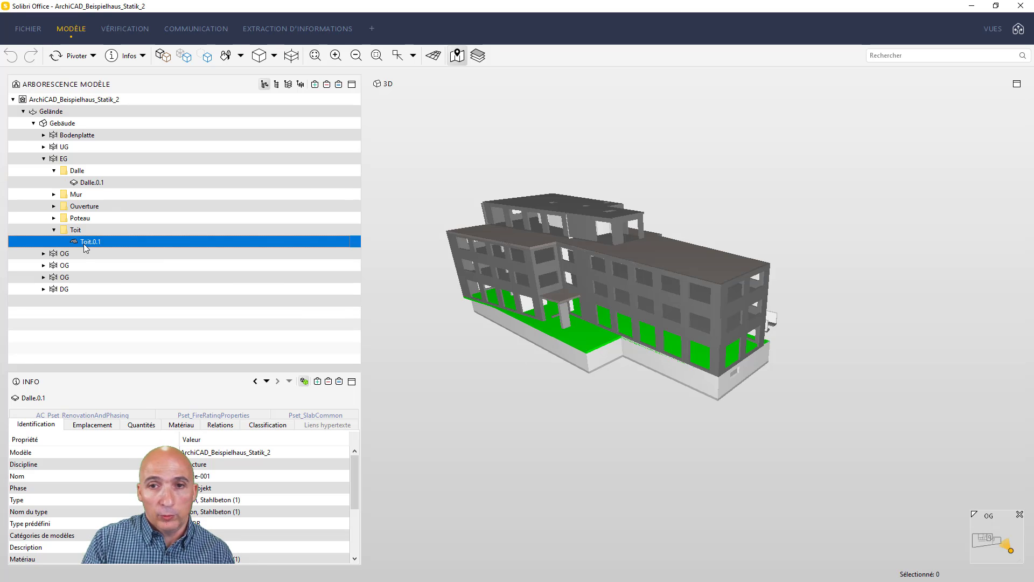
Select Dalle.1.1 on the first OG storey and review its identification properties.
{"action": "left_click", "coordinate": [50, 253]}
{"action": "left_click", "coordinate": [43, 254]}
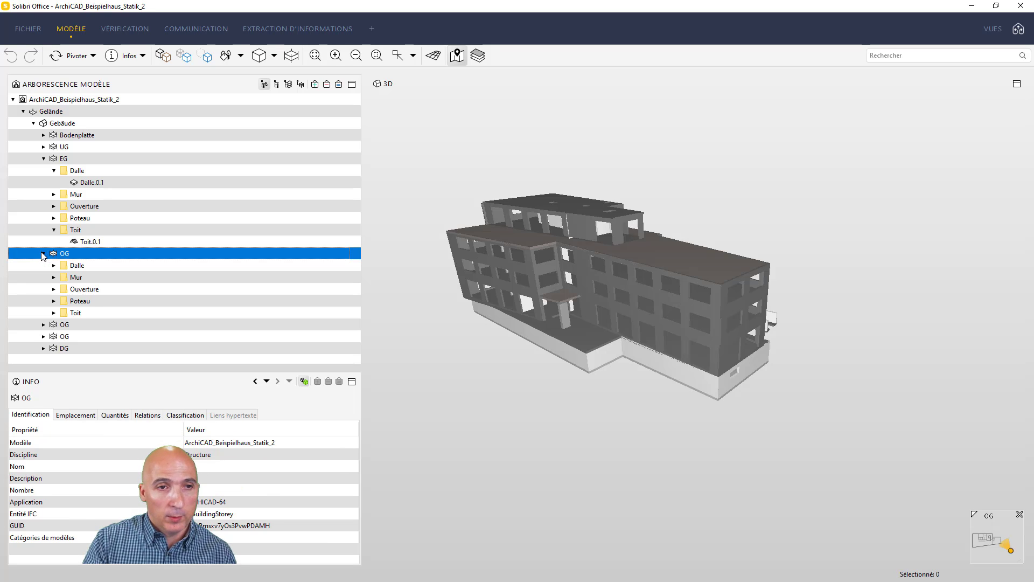
{"action": "left_click", "coordinate": [52, 265]}
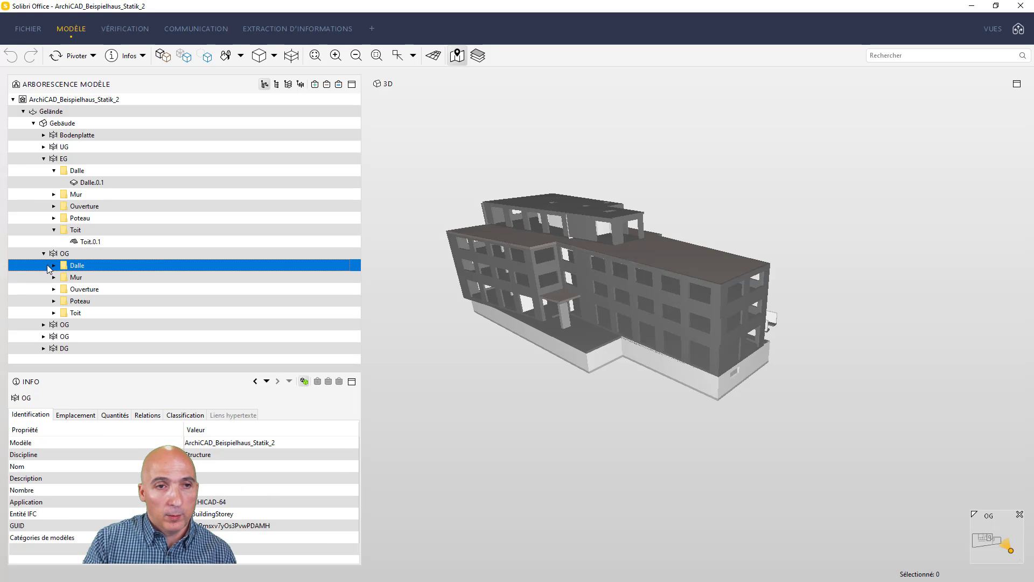
{"action": "left_click", "coordinate": [53, 265]}
{"action": "left_click", "coordinate": [87, 277]}
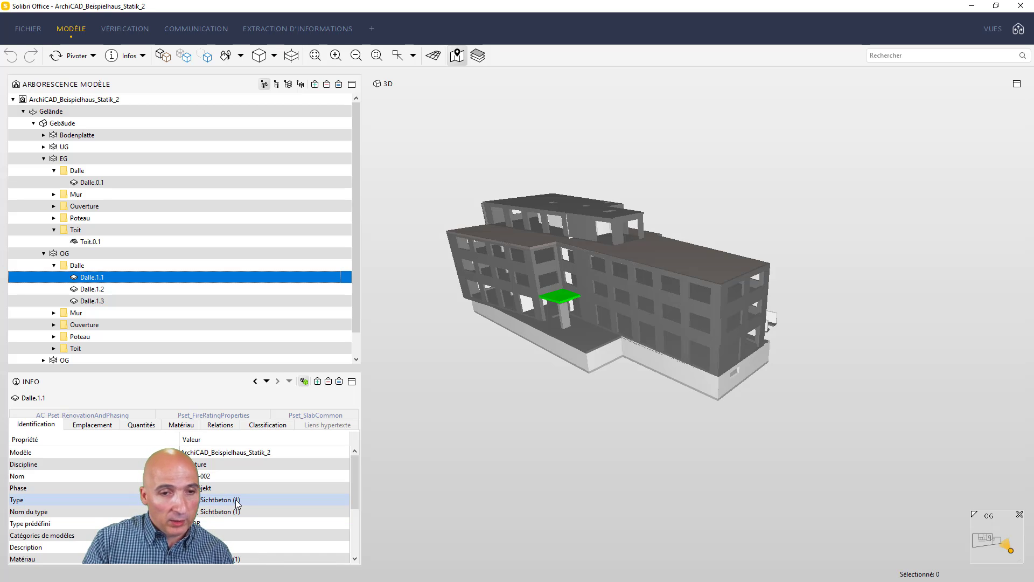
{"action": "scroll", "coordinate": [235, 503], "scroll_direction": "down", "scroll_amount": 1}
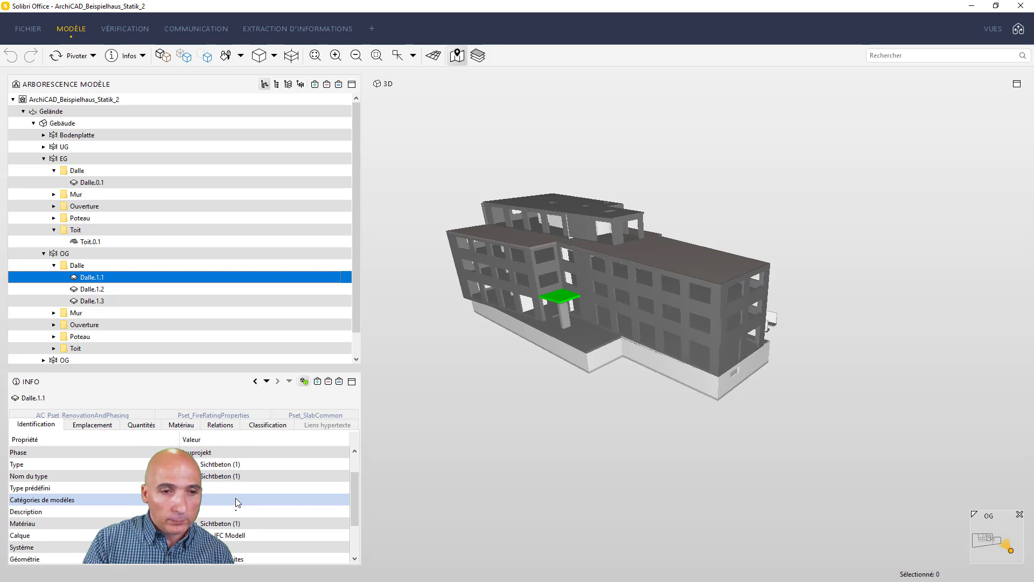
{"action": "scroll", "coordinate": [236, 503], "scroll_direction": "down", "scroll_amount": 2}
{"action": "scroll", "coordinate": [235, 503], "scroll_direction": "up", "scroll_amount": 3}
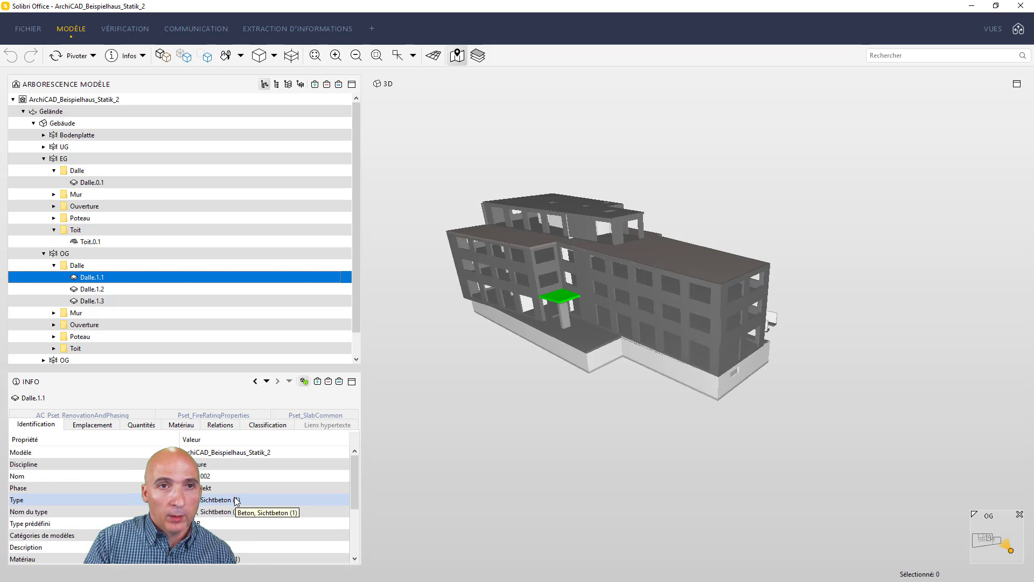
Set up verification with the Validation BIM - Structure role and its structural intersections, structural vs. architectural models, and Validation BIM - Structurel rulesets.
{"action": "left_click", "coordinate": [107, 29]}
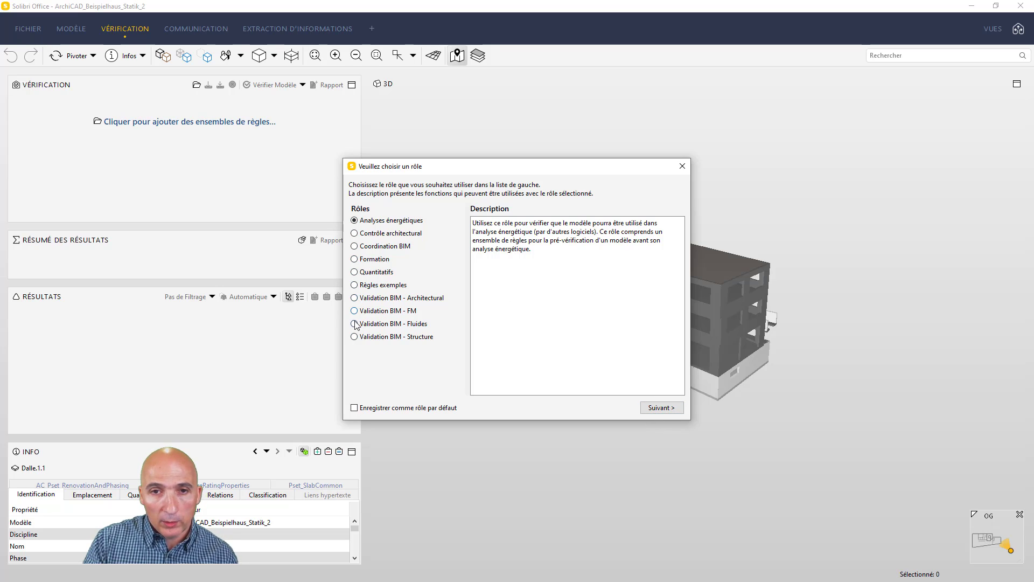
{"action": "left_click", "coordinate": [354, 297]}
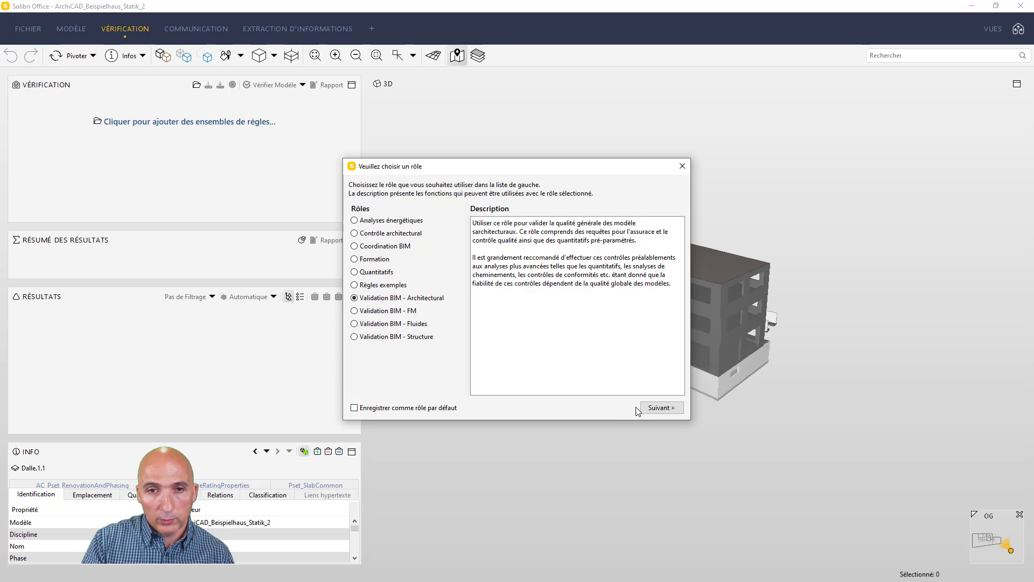
{"action": "left_click", "coordinate": [354, 337]}
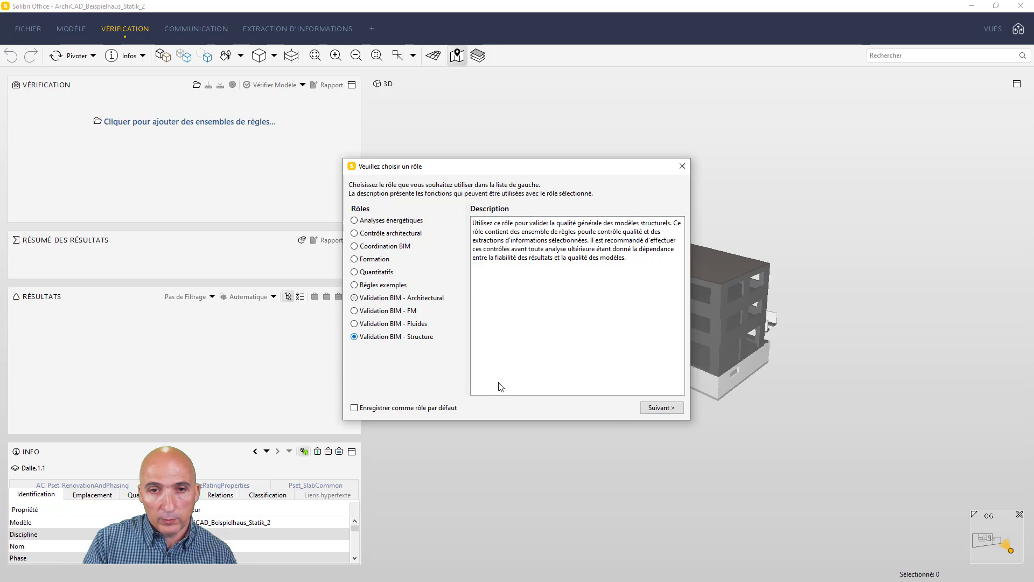
{"action": "left_click", "coordinate": [658, 409]}
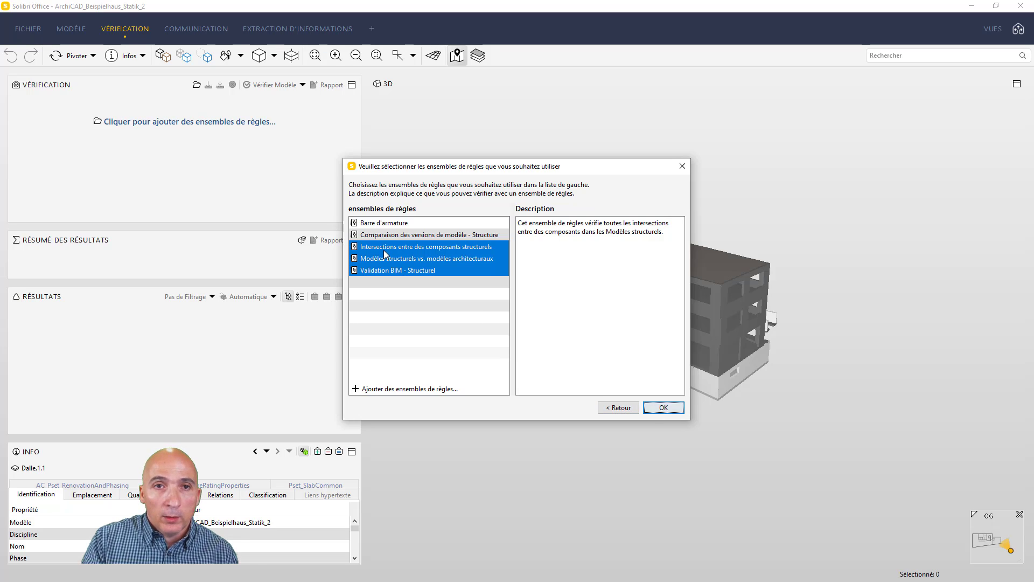
{"action": "left_click", "coordinate": [673, 409]}
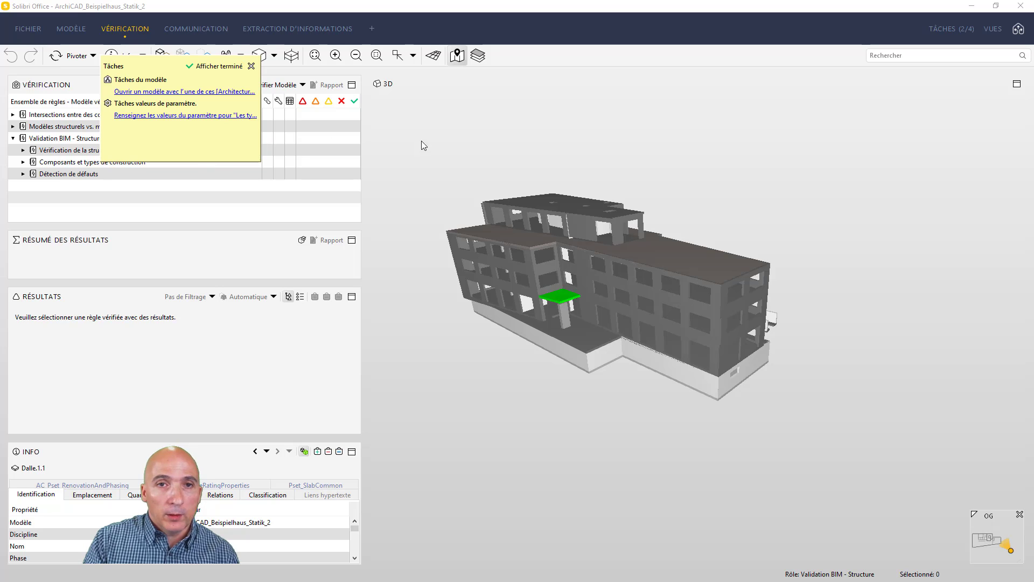
Run the model check despite the unfinished tasks and view the report creation options without saving a report.
{"action": "left_click", "coordinate": [250, 67]}
{"action": "left_click", "coordinate": [280, 88]}
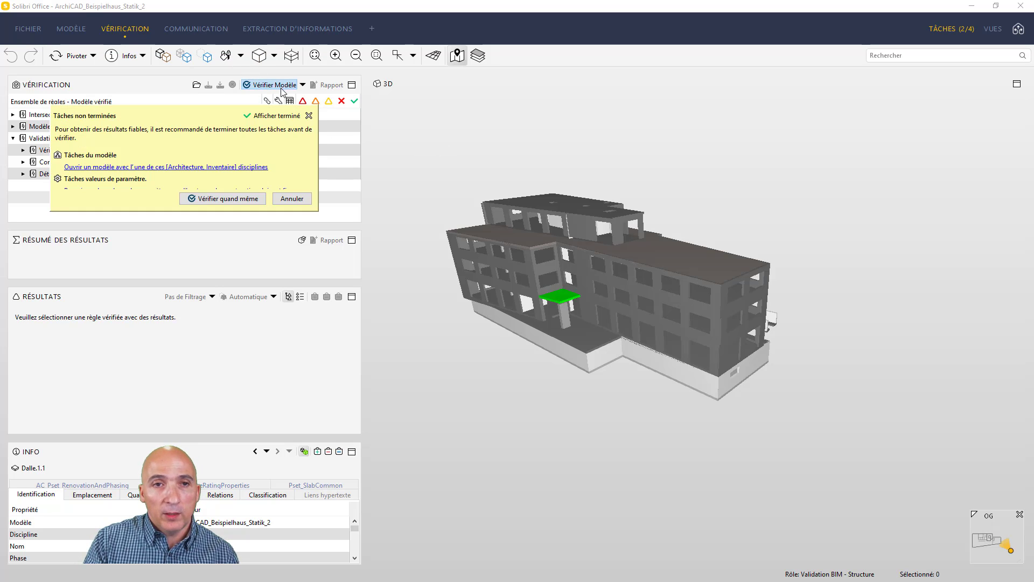
{"action": "left_click", "coordinate": [235, 199]}
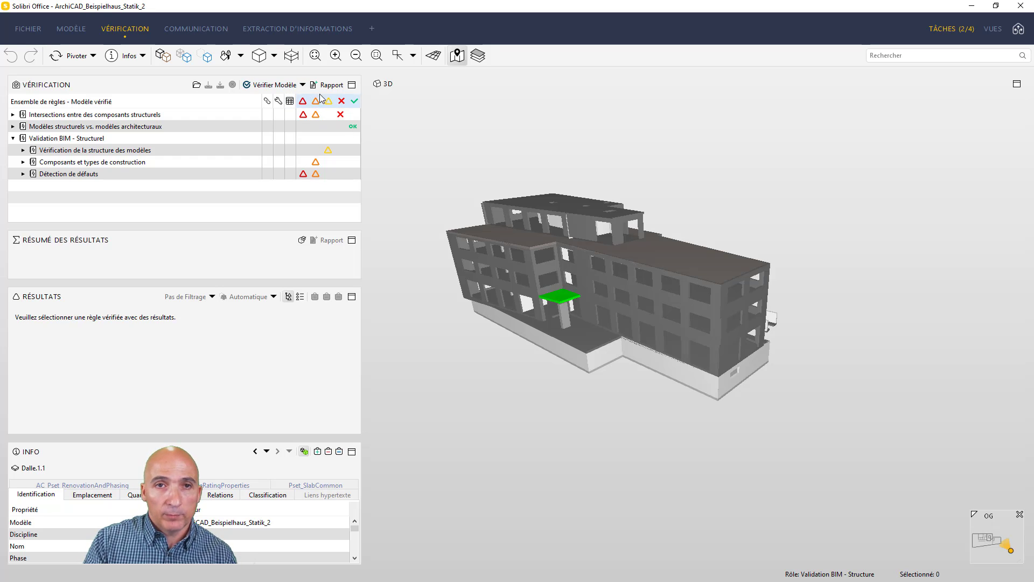
{"action": "left_click", "coordinate": [329, 85]}
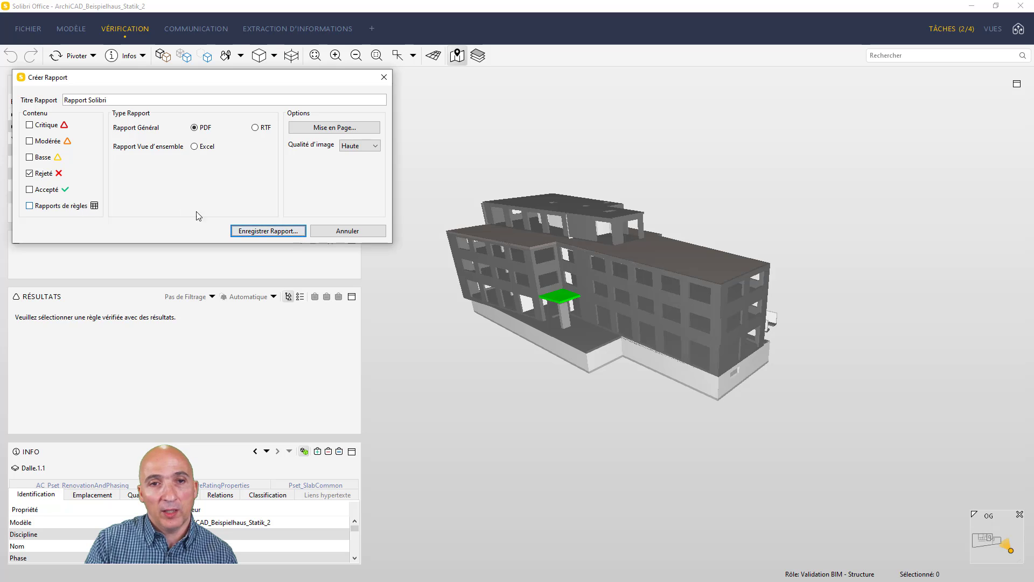
{"action": "left_click", "coordinate": [346, 230]}
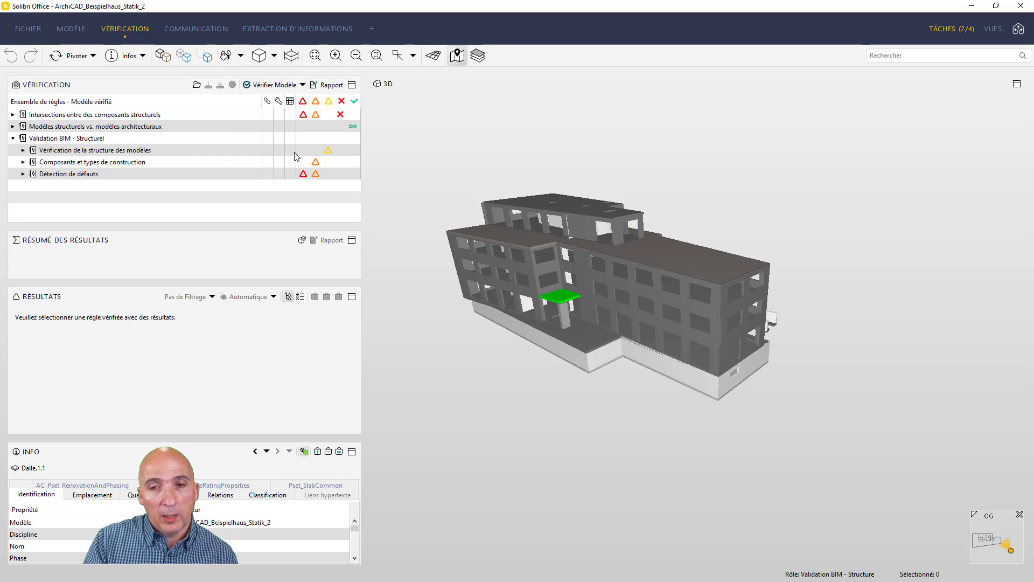
Open the Intersections mur-mur rule results and show the Aussenwand UG - beheizt 370 et Beton, Stahlbeton 250 group in 3D.
{"action": "left_click", "coordinate": [13, 114]}
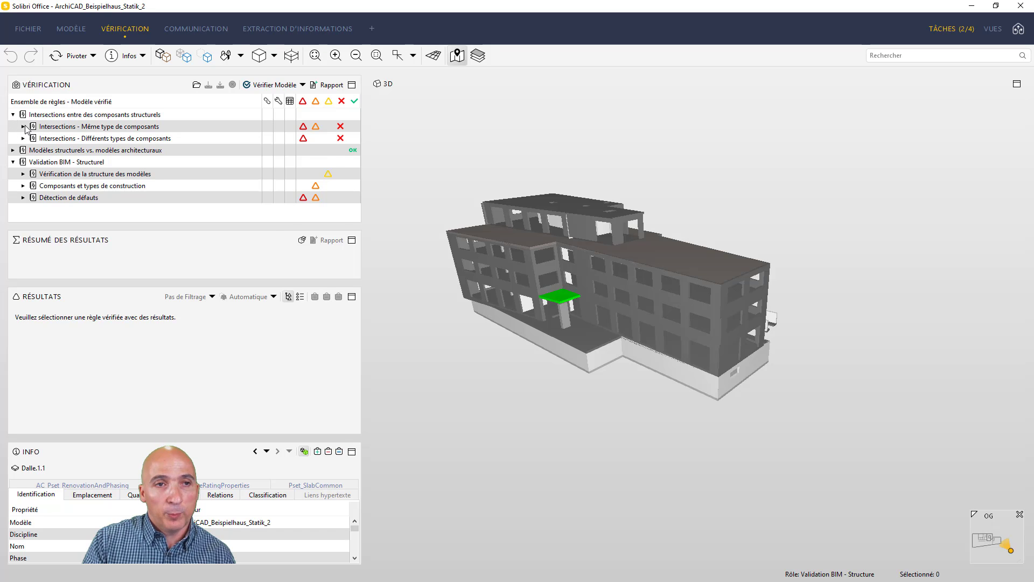
{"action": "left_click", "coordinate": [24, 126]}
{"action": "left_click", "coordinate": [95, 136]}
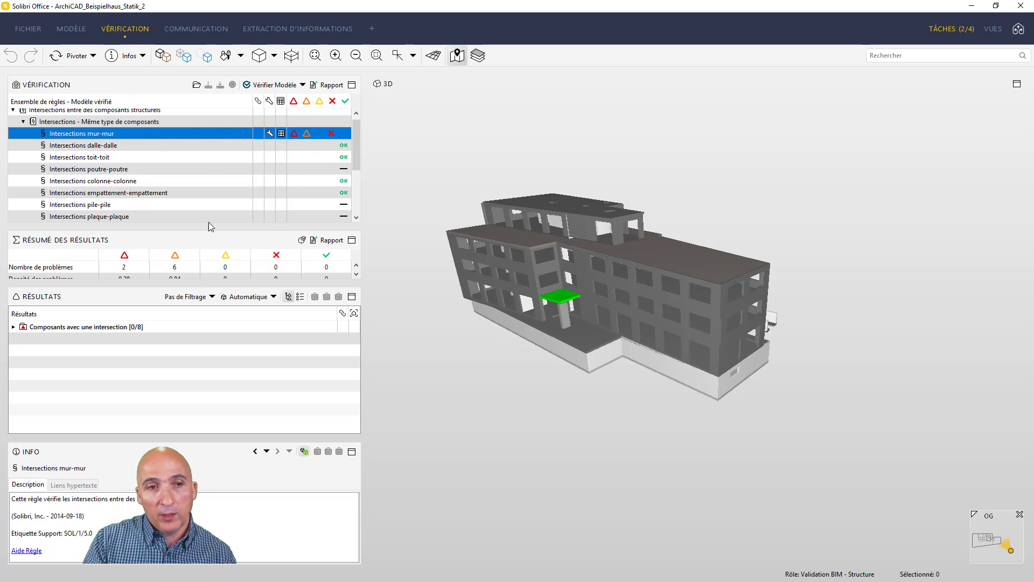
{"action": "left_click", "coordinate": [13, 327]}
{"action": "left_click", "coordinate": [78, 339]}
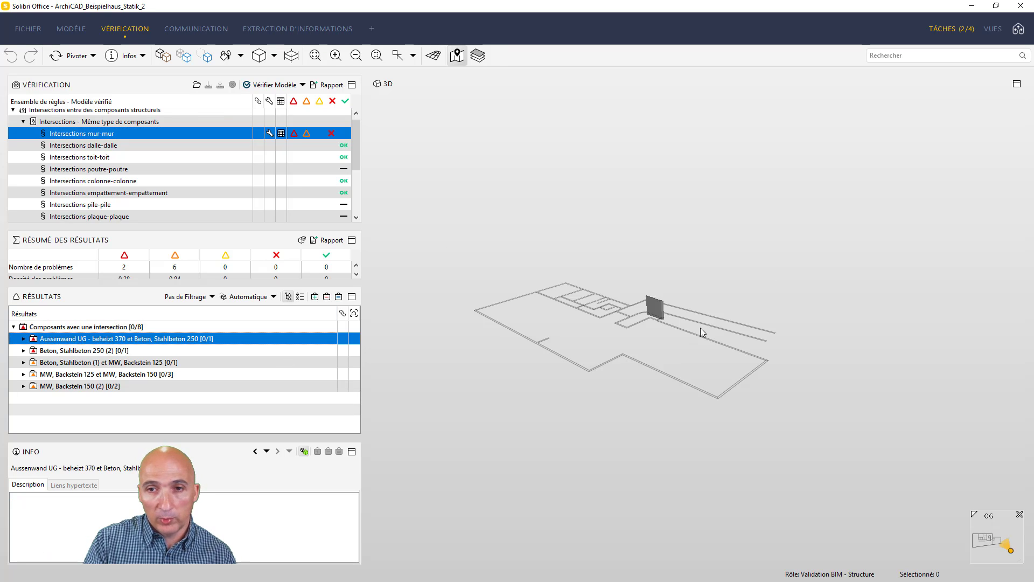
{"action": "scroll", "coordinate": [664, 314], "scroll_direction": "up", "scroll_amount": 5}
{"action": "scroll", "coordinate": [642, 324], "scroll_direction": "down", "scroll_amount": 3}
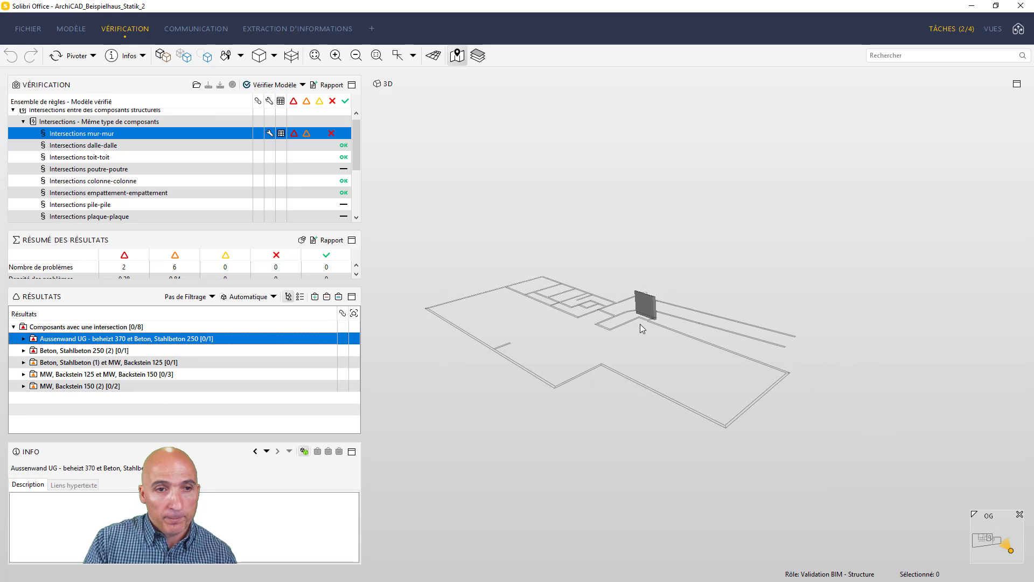
Expand the Beton, Stahlbeton 250 (2) result group and examine intersecting walls Mur.-1.12 and Mur.-1.8 individually in 3D.
{"action": "left_click", "coordinate": [24, 351]}
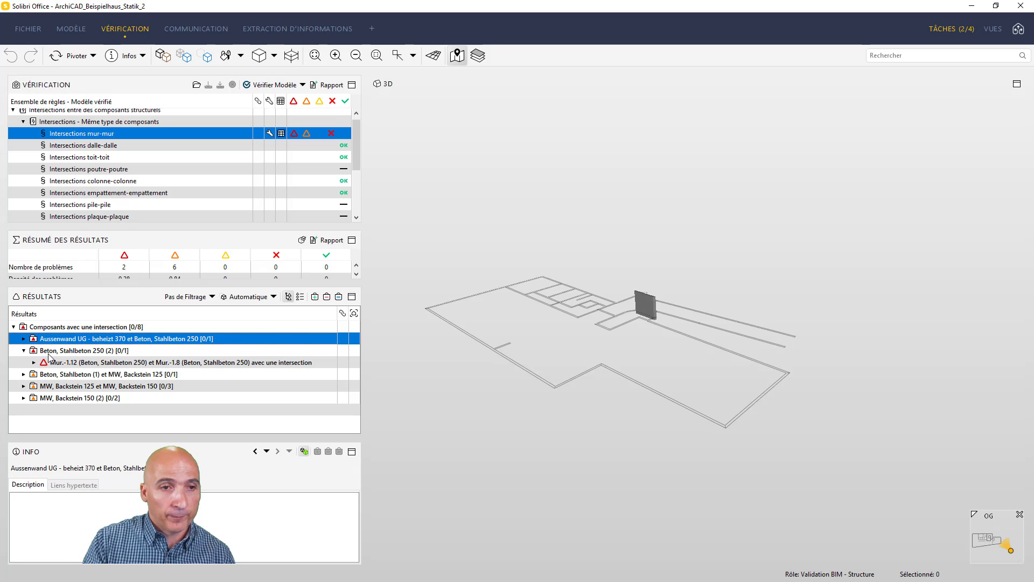
{"action": "left_click", "coordinate": [65, 363]}
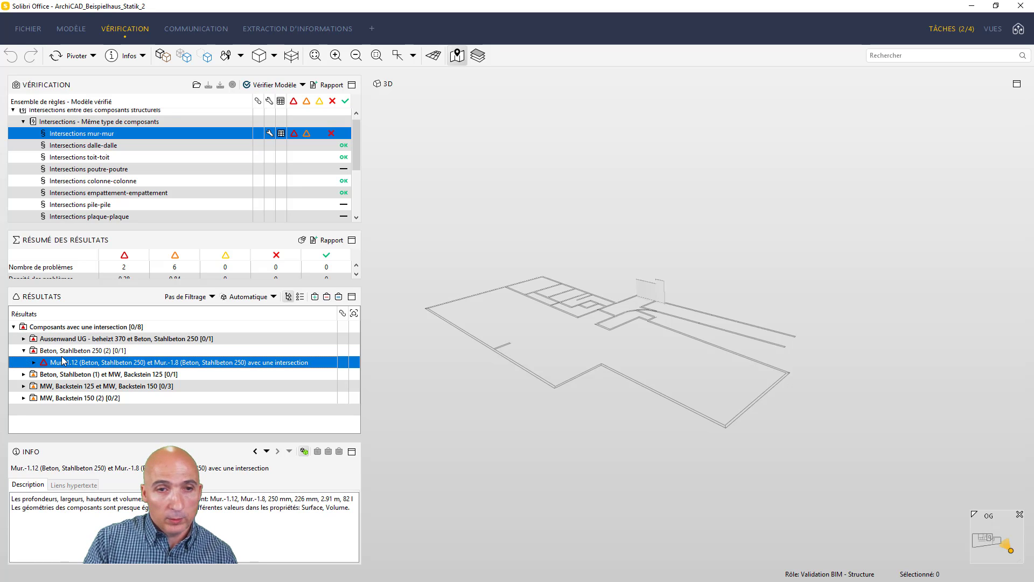
{"action": "left_click", "coordinate": [26, 353]}
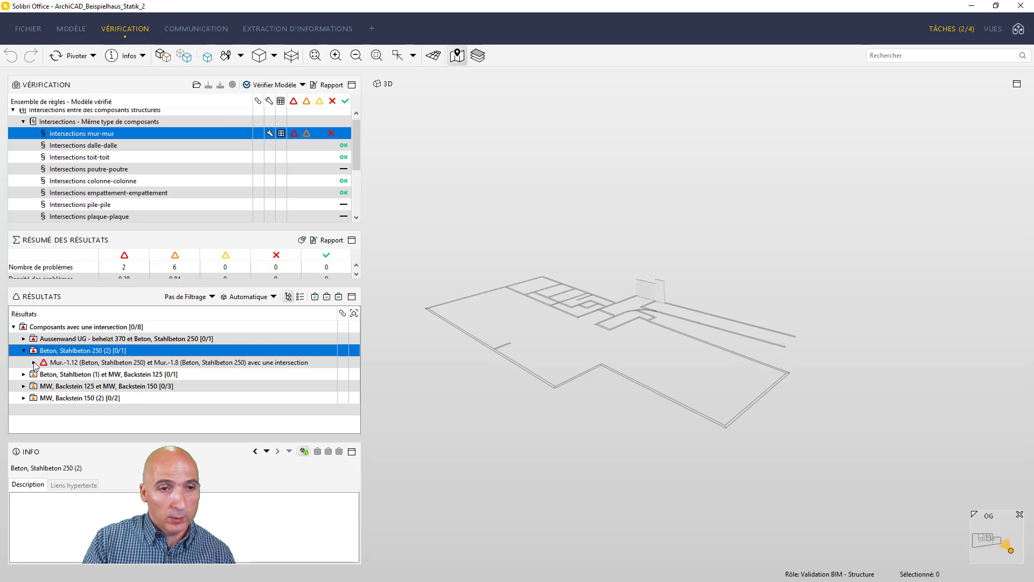
{"action": "left_click", "coordinate": [34, 362]}
{"action": "left_click", "coordinate": [81, 374]}
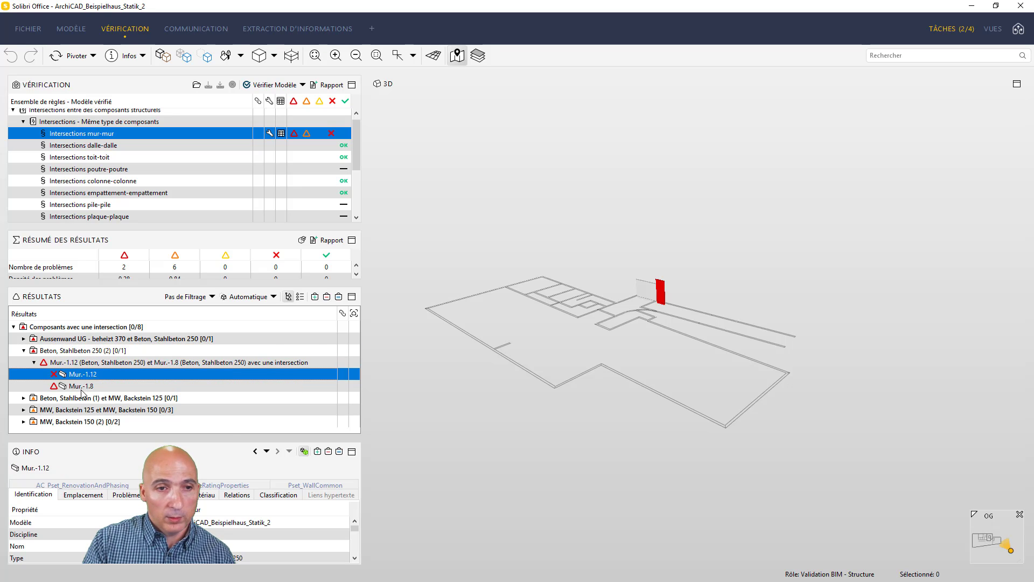
{"action": "left_click", "coordinate": [82, 386]}
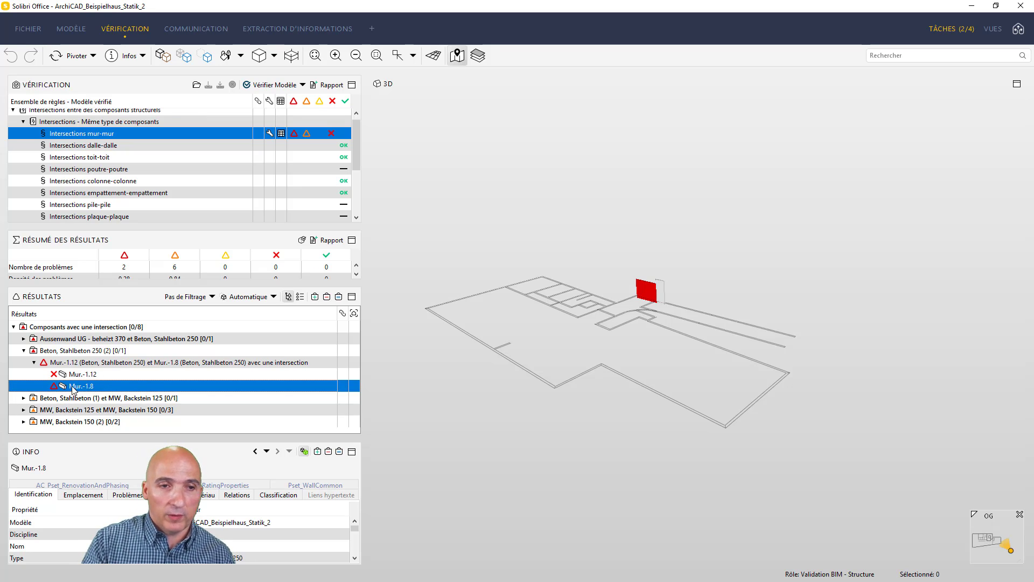
Expand the Beton, Stahlbeton (1) et MW, Backstein 125 group and inspect walls Mur.3.19 and Mur.3.9 in 3D.
{"action": "left_click", "coordinate": [24, 398]}
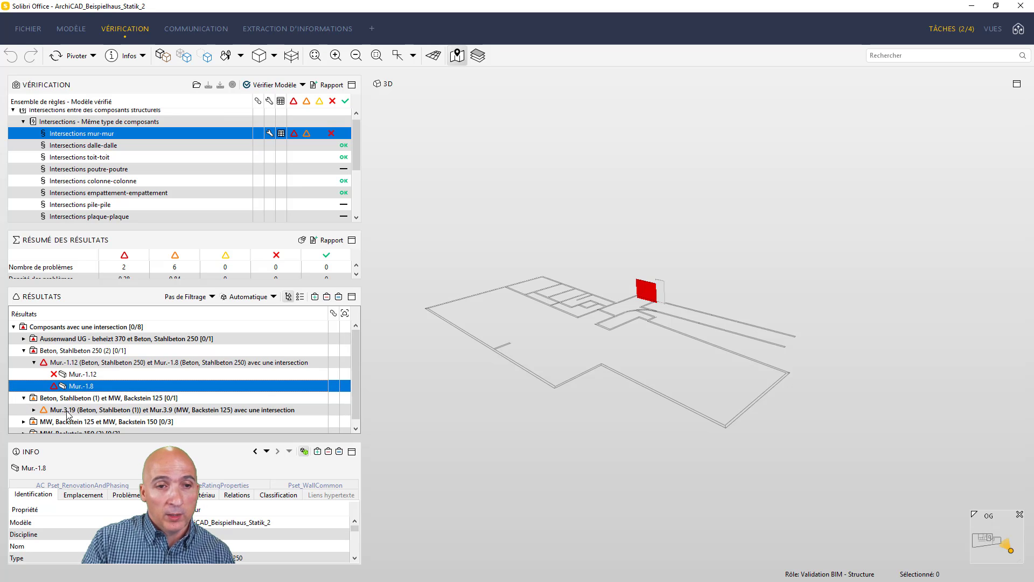
{"action": "left_click", "coordinate": [67, 410]}
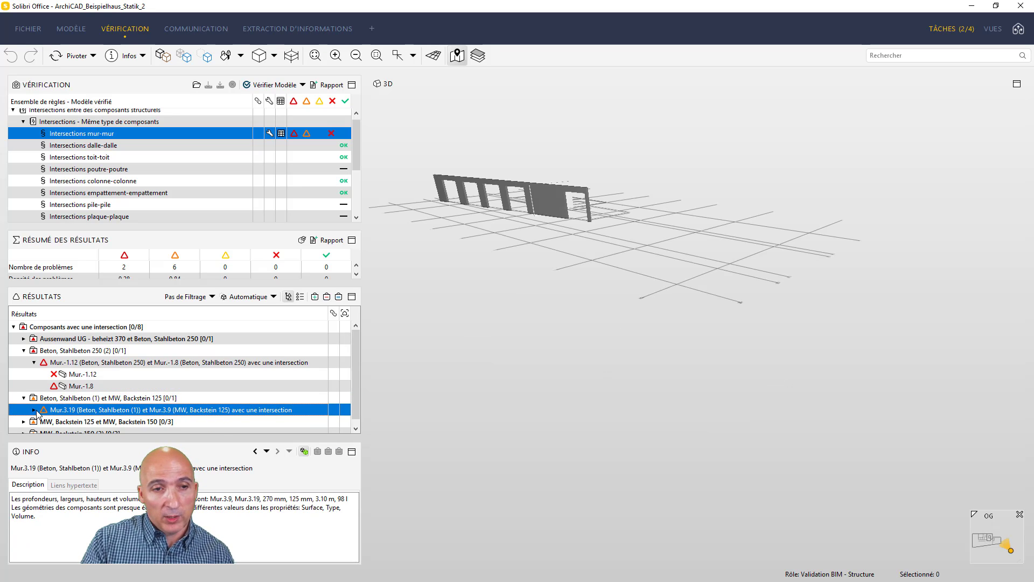
{"action": "left_click", "coordinate": [35, 411]}
{"action": "left_click", "coordinate": [79, 417]}
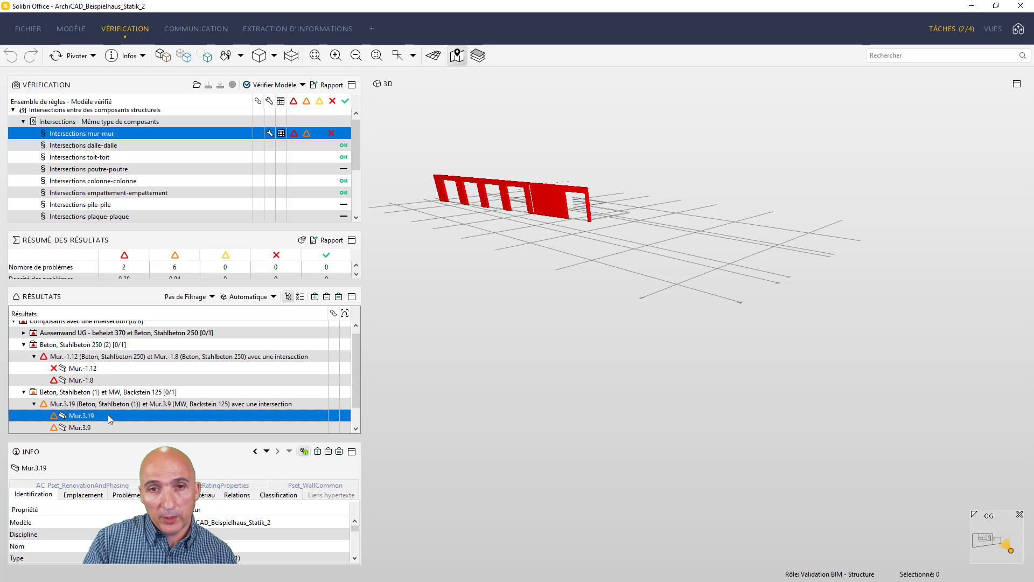
{"action": "left_click", "coordinate": [76, 427]}
{"action": "scroll", "coordinate": [103, 392], "scroll_direction": "down", "scroll_amount": 1}
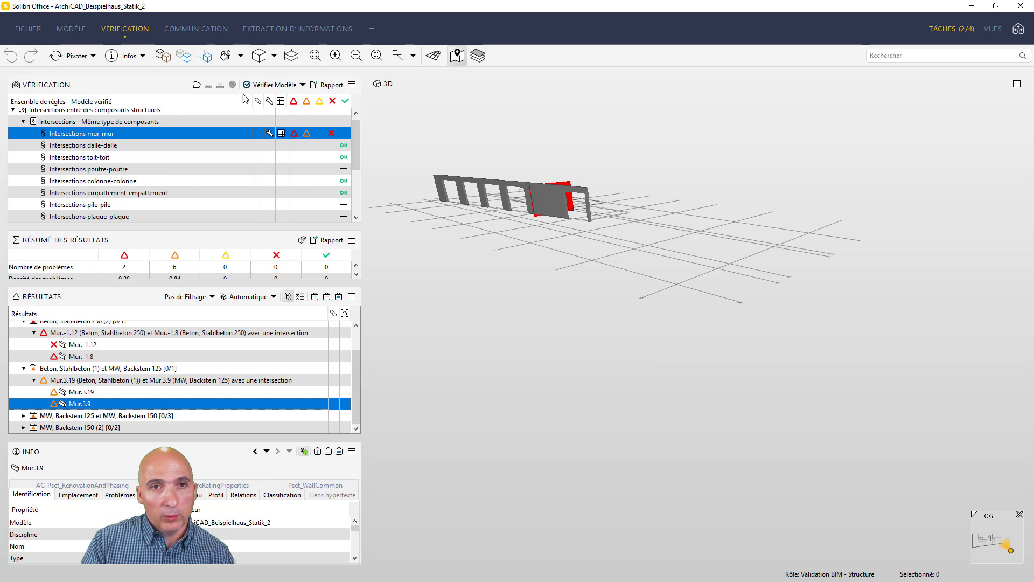
Show all components of the building again and view the complete model from another angle.
{"action": "left_click", "coordinate": [163, 55]}
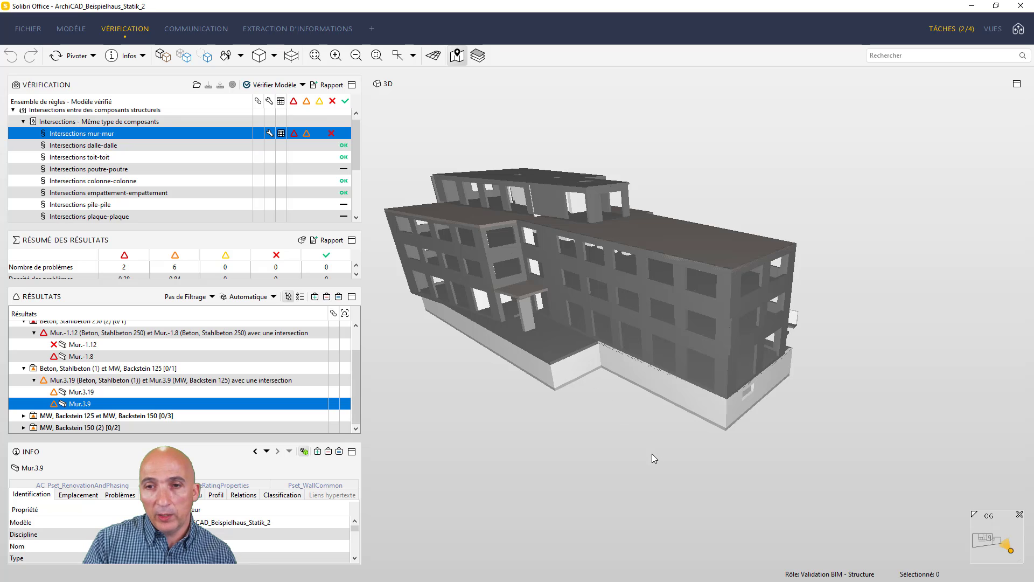
{"action": "left_click_drag", "start_coordinate": [652, 454], "coordinate": [616, 437]}
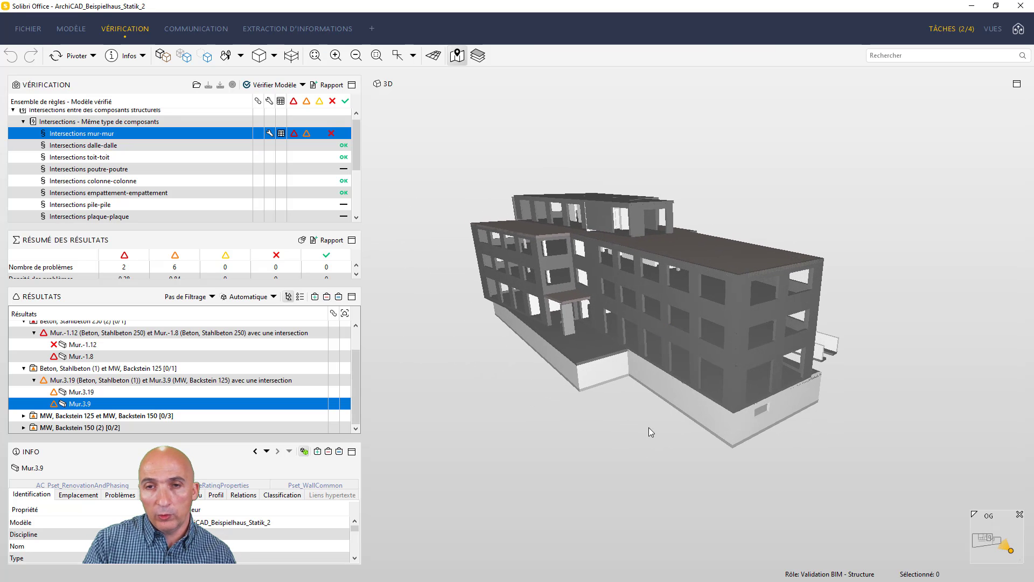
{"action": "left_click_drag", "start_coordinate": [697, 410], "coordinate": [568, 406]}
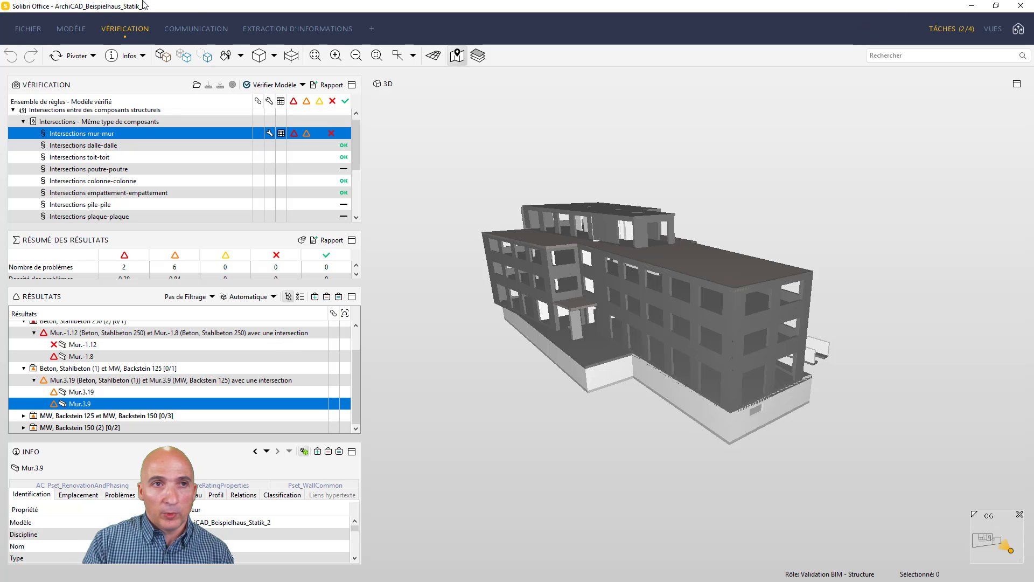
Close the ArchiCAD_Beispielhaus_Statik_2 model without saving it.
{"action": "left_click", "coordinate": [28, 29]}
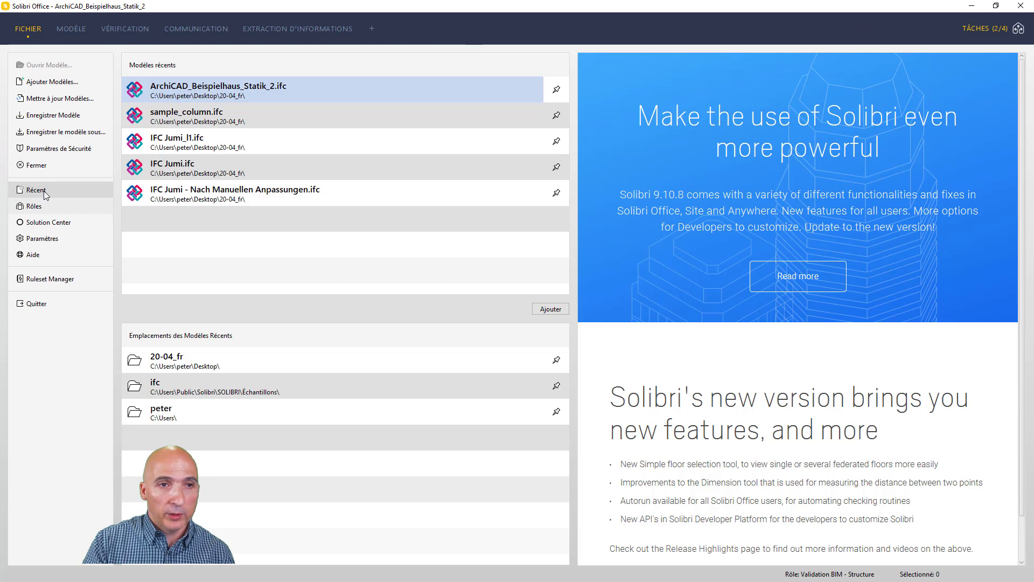
{"action": "left_click", "coordinate": [36, 164]}
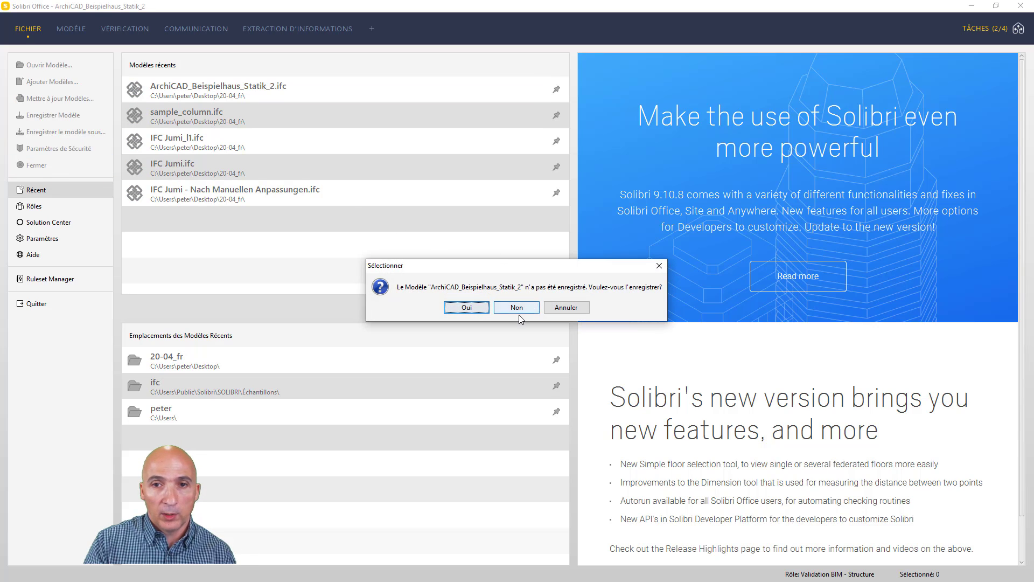
{"action": "left_click", "coordinate": [565, 308]}
{"action": "left_click", "coordinate": [31, 166]}
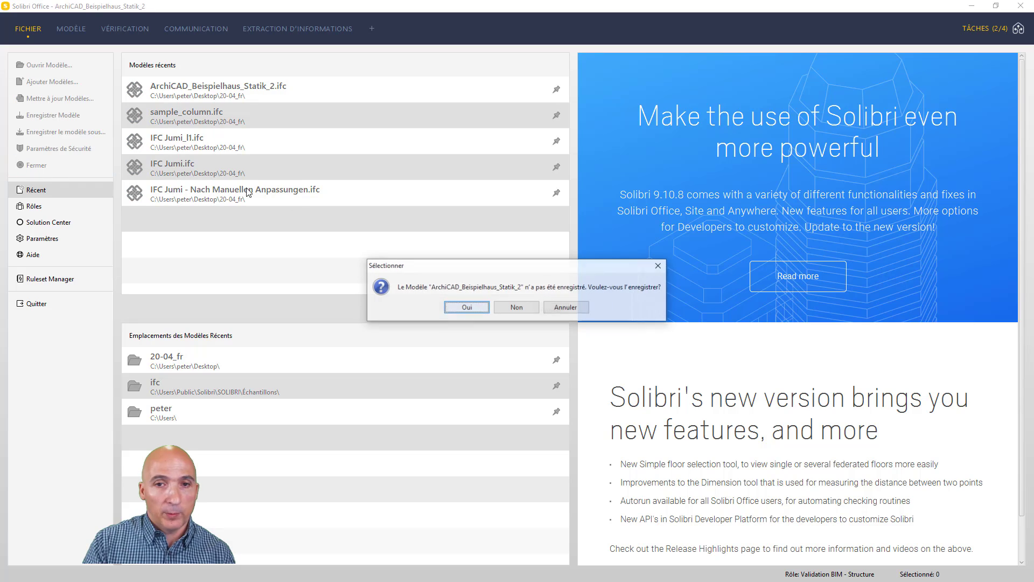
{"action": "left_click", "coordinate": [517, 308]}
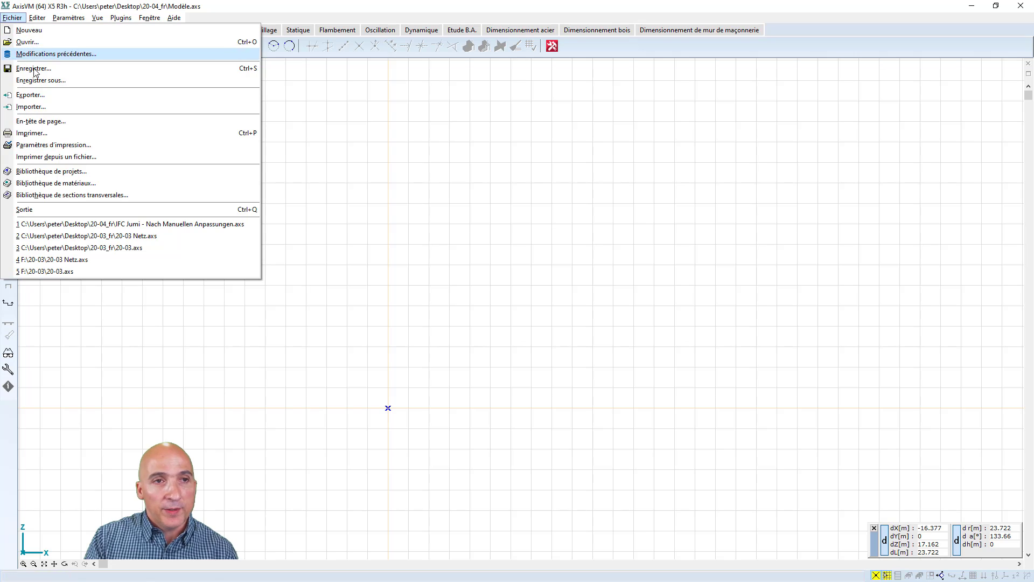
In AxisVM, start importing IFC Jumi.ifc from the 20-04_fr folder using the IFC 2x, 2x2, 2x3, 2x4 file type.
{"action": "left_click", "coordinate": [43, 107]}
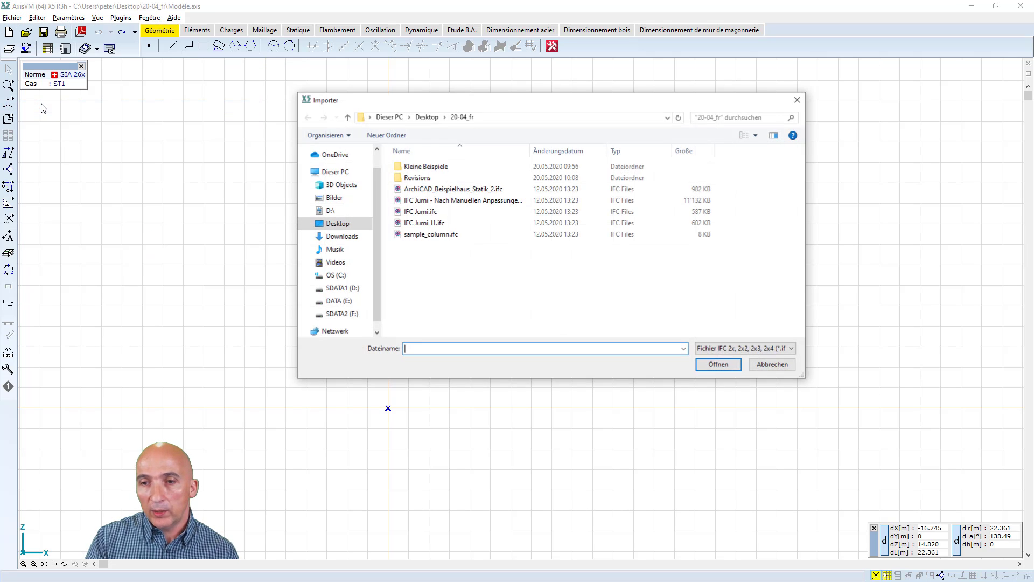
{"action": "left_click", "coordinate": [792, 350]}
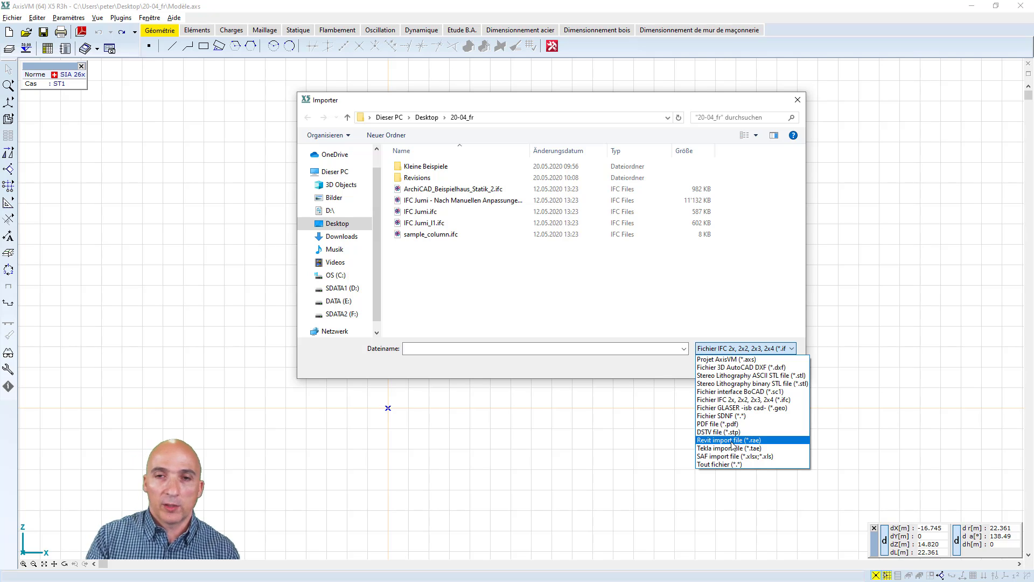
{"action": "left_click", "coordinate": [729, 401]}
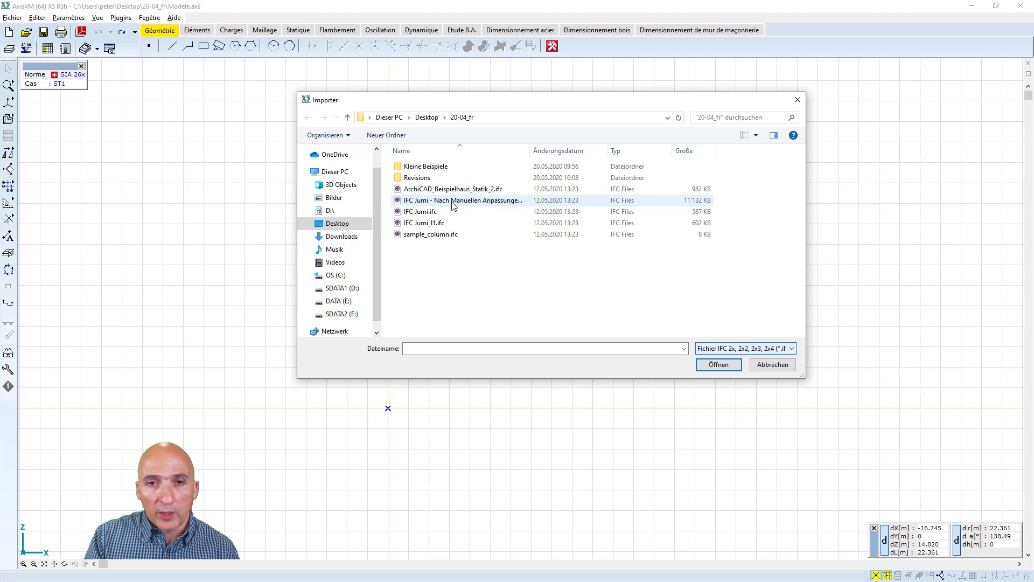
{"action": "left_click", "coordinate": [435, 212]}
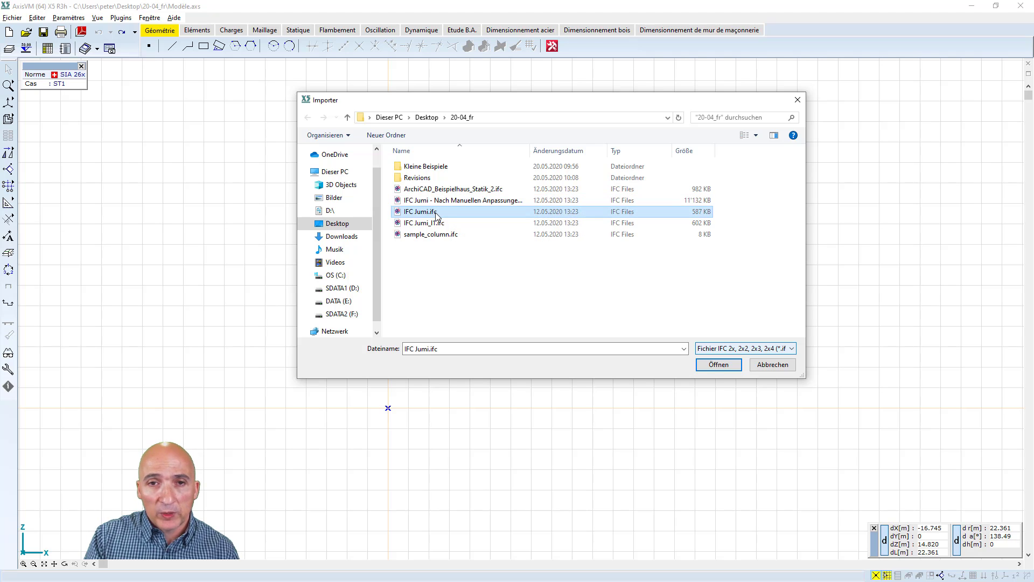
{"action": "left_click", "coordinate": [724, 366]}
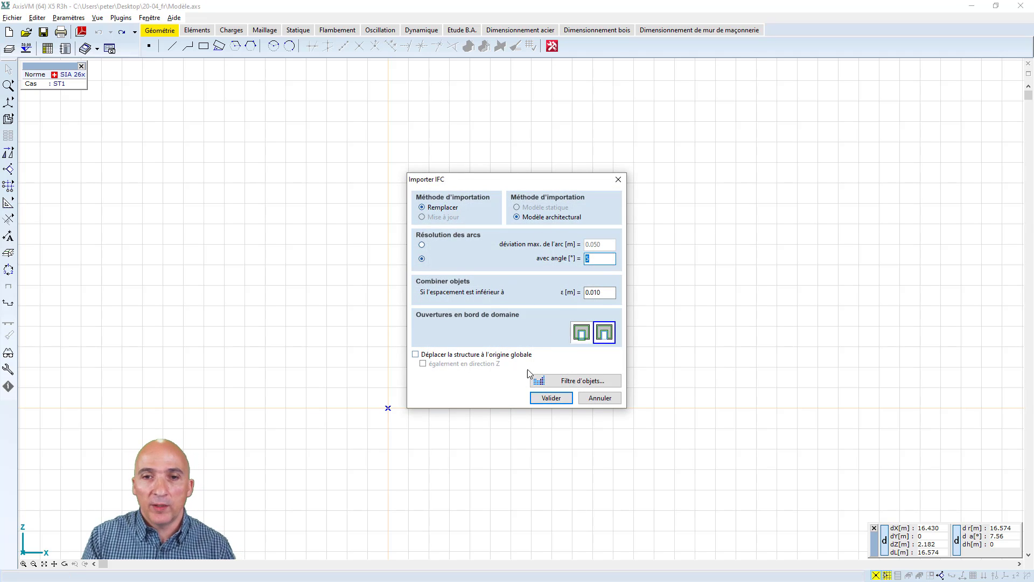
Run the IFC import as an architectural model with the Remplacer method, review the listed wall errors and dismiss them.
{"action": "left_click", "coordinate": [546, 399]}
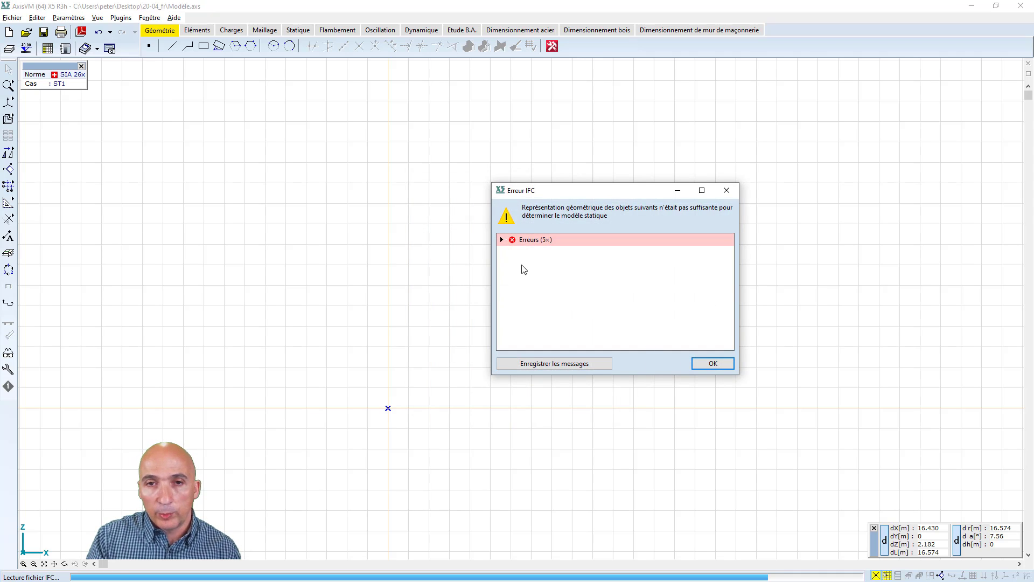
{"action": "left_click", "coordinate": [501, 239]}
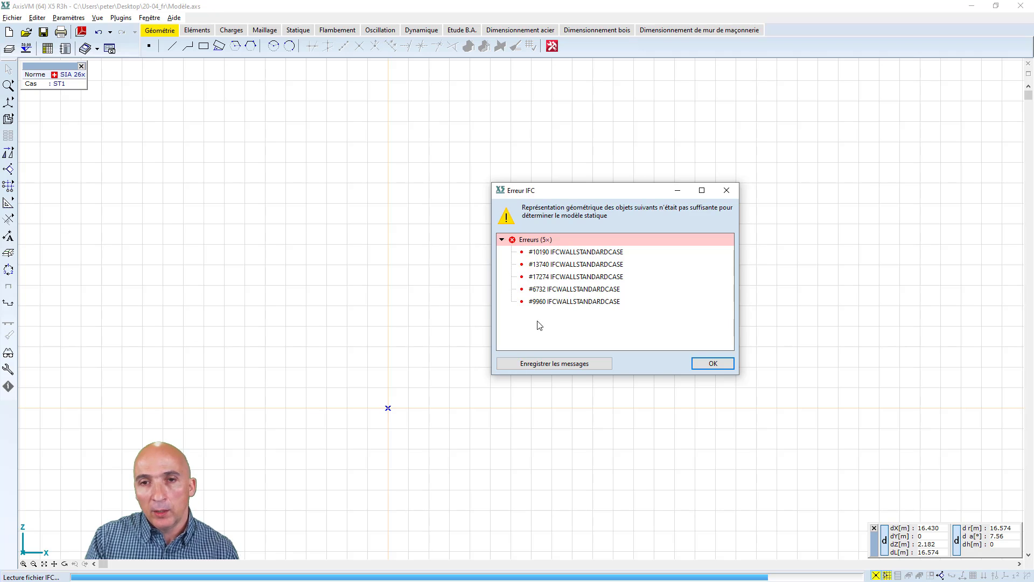
{"action": "left_click", "coordinate": [712, 364]}
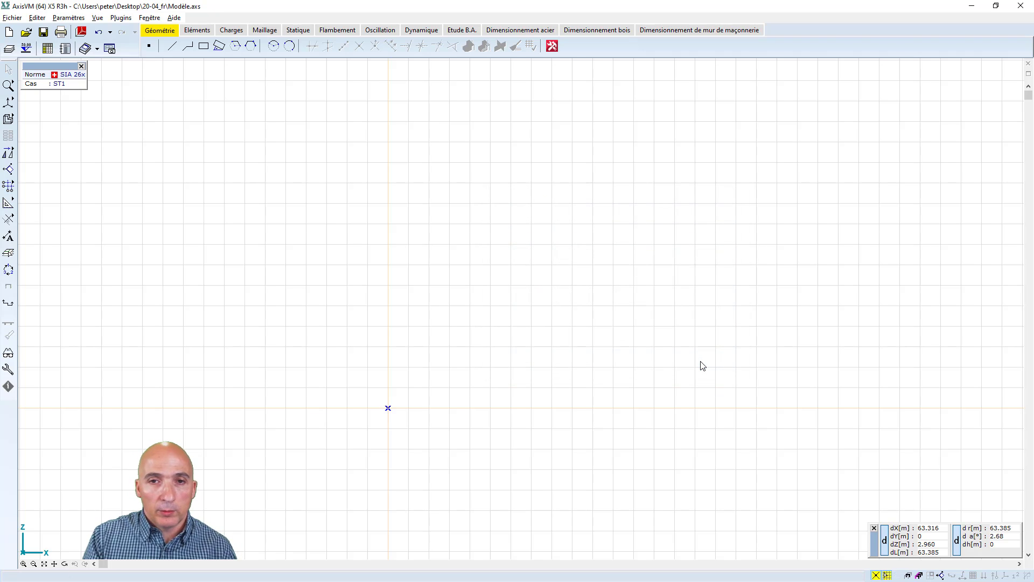
Rotate the imported building into a 3D view and look over its overall structure.
{"action": "left_click", "coordinate": [65, 563]}
{"action": "left_click_drag", "start_coordinate": [496, 216], "coordinate": [480, 316]}
{"action": "scroll", "coordinate": [524, 293], "scroll_direction": "down", "scroll_amount": 1}
{"action": "scroll", "coordinate": [521, 376], "scroll_direction": "up", "scroll_amount": 1}
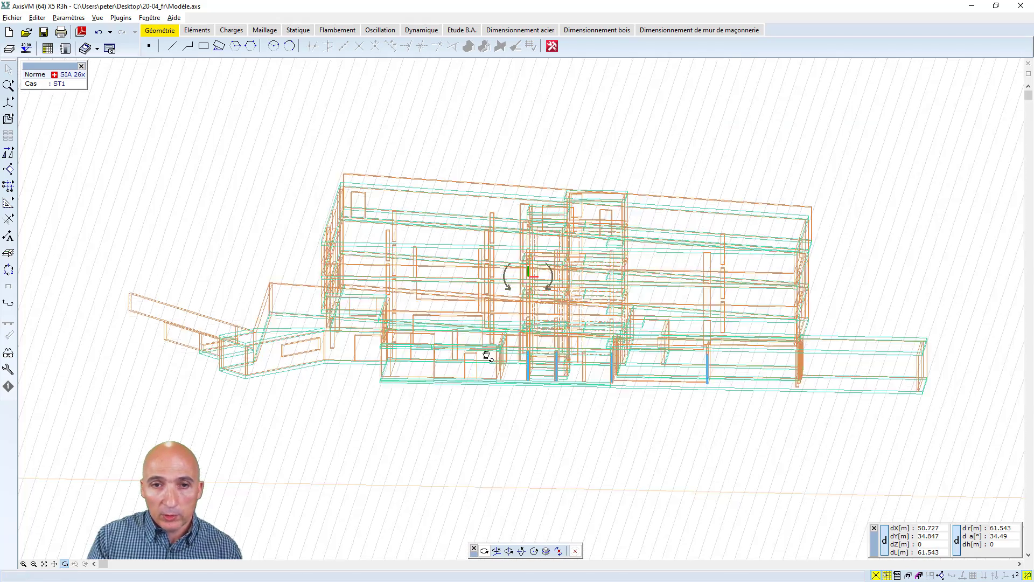
{"action": "scroll", "coordinate": [508, 328], "scroll_direction": "up", "scroll_amount": 1}
{"action": "left_click_drag", "start_coordinate": [569, 295], "coordinate": [637, 323]}
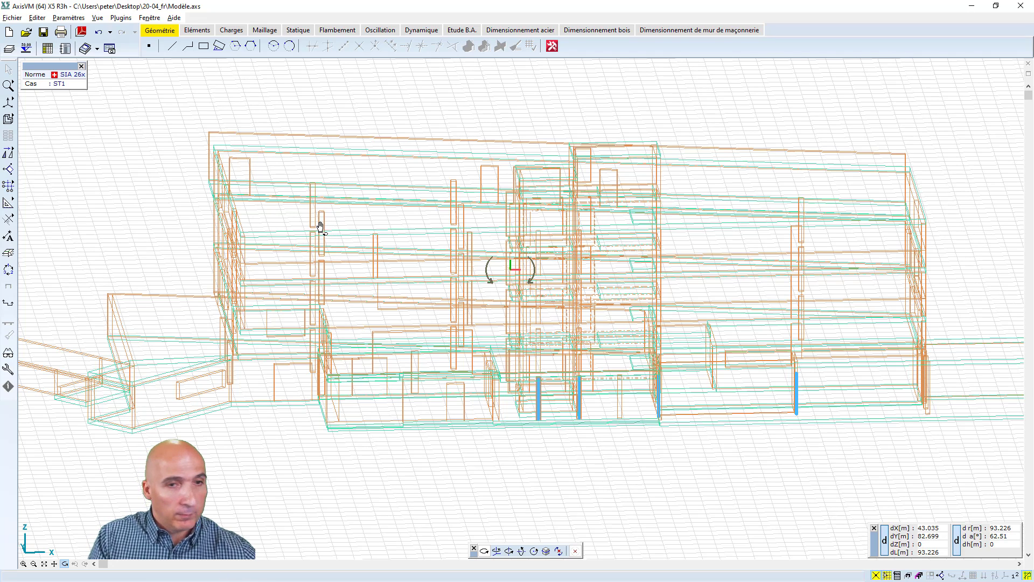
{"action": "key", "text": "Escape"}
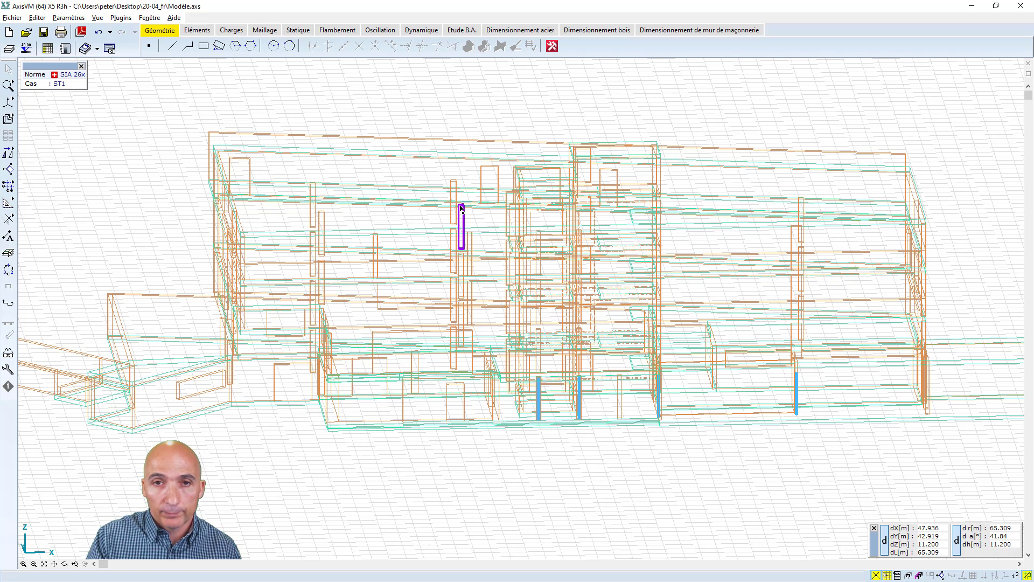
Examine individual imported walls up close and from a steeper angle, including a narrow 300 mm wall and a long 250 mm wall.
{"action": "scroll", "coordinate": [459, 210], "scroll_direction": "up", "scroll_amount": 3}
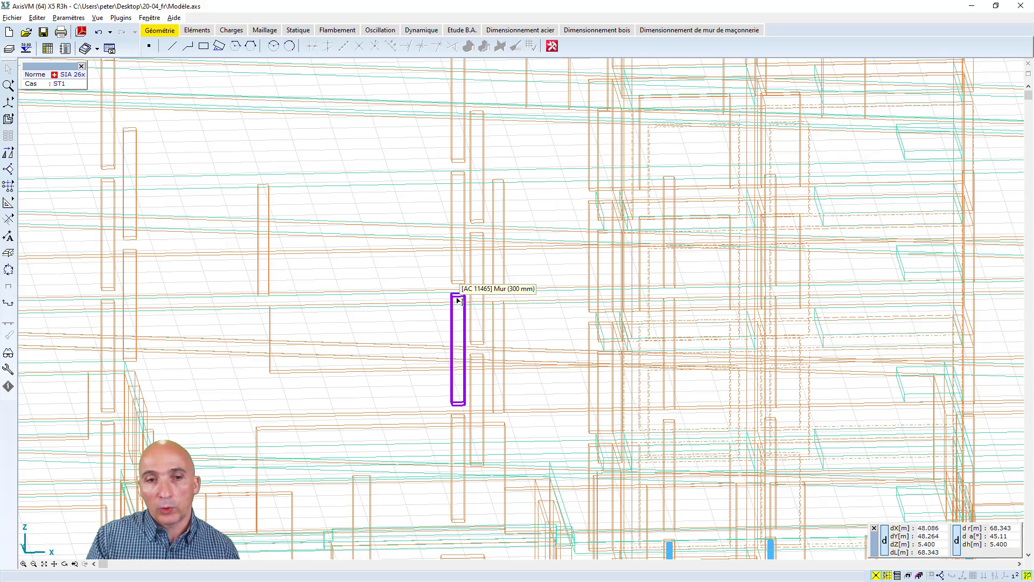
{"action": "scroll", "coordinate": [458, 300], "scroll_direction": "down", "scroll_amount": 2}
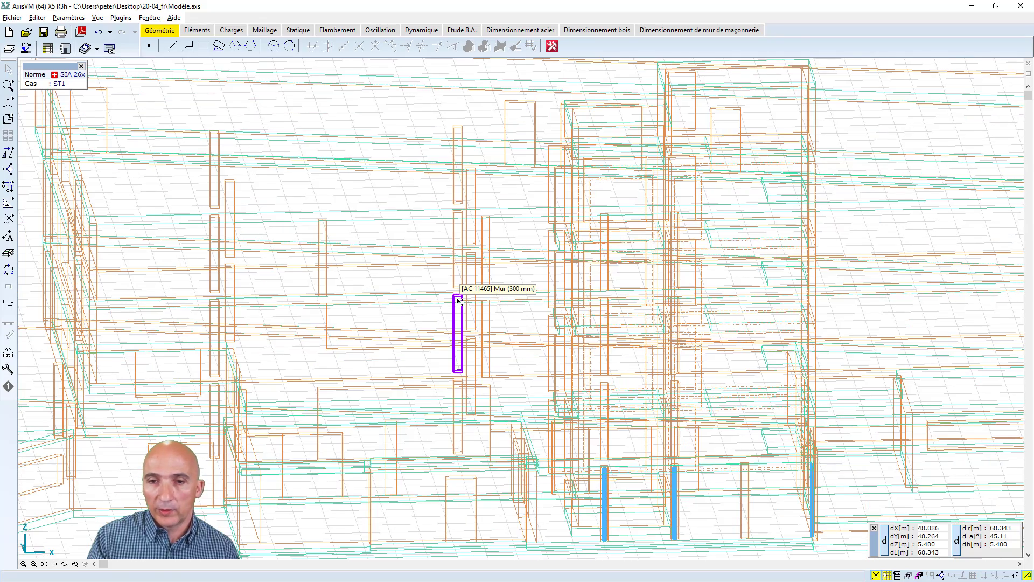
{"action": "scroll", "coordinate": [458, 300], "scroll_direction": "down", "scroll_amount": 4}
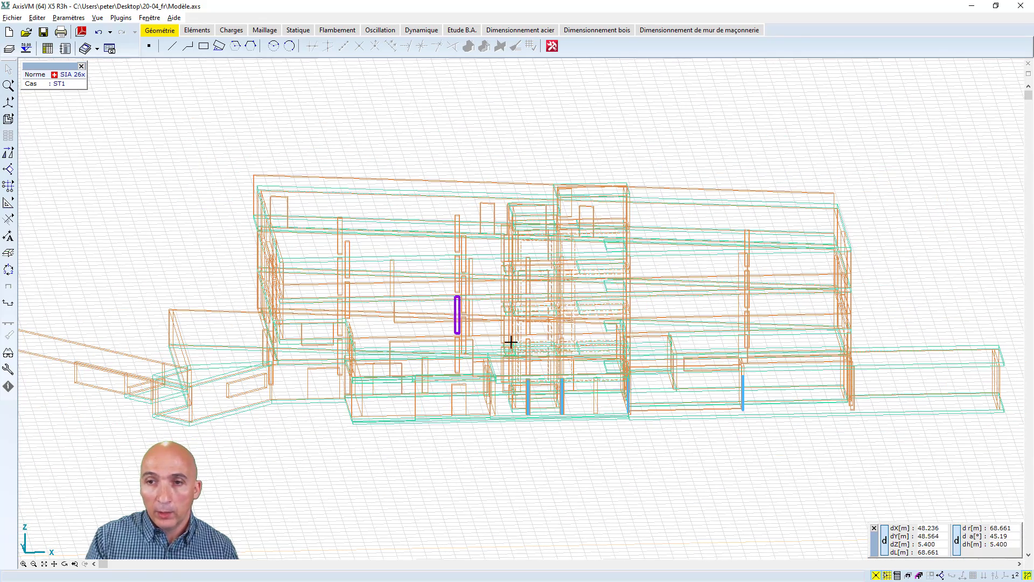
{"action": "left_click", "coordinate": [65, 563]}
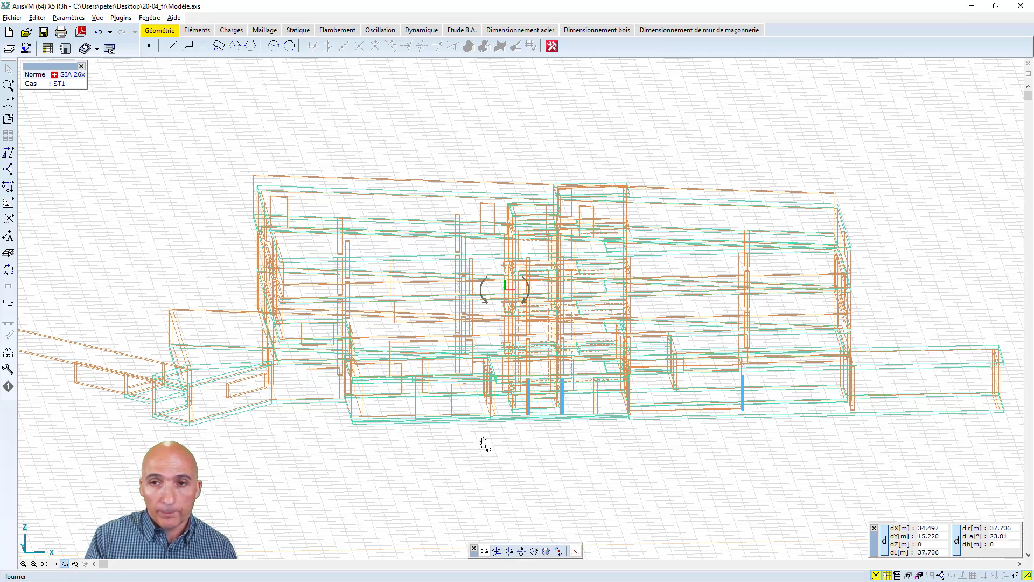
{"action": "left_click_drag", "start_coordinate": [484, 443], "coordinate": [590, 398]}
{"action": "scroll", "coordinate": [576, 376], "scroll_direction": "up", "scroll_amount": 5}
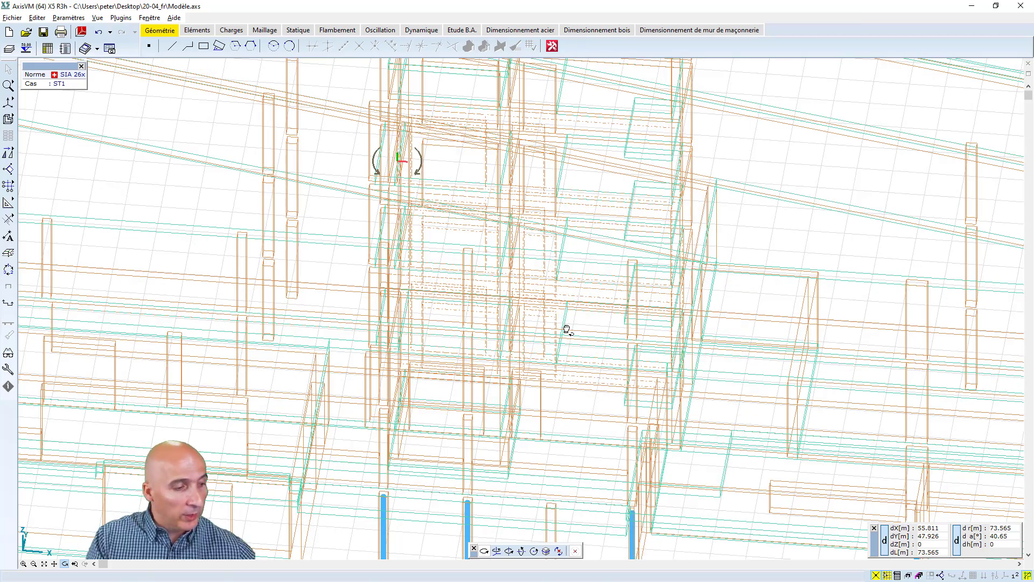
{"action": "key", "text": "Escape"}
{"action": "scroll", "coordinate": [553, 275], "scroll_direction": "up", "scroll_amount": 4}
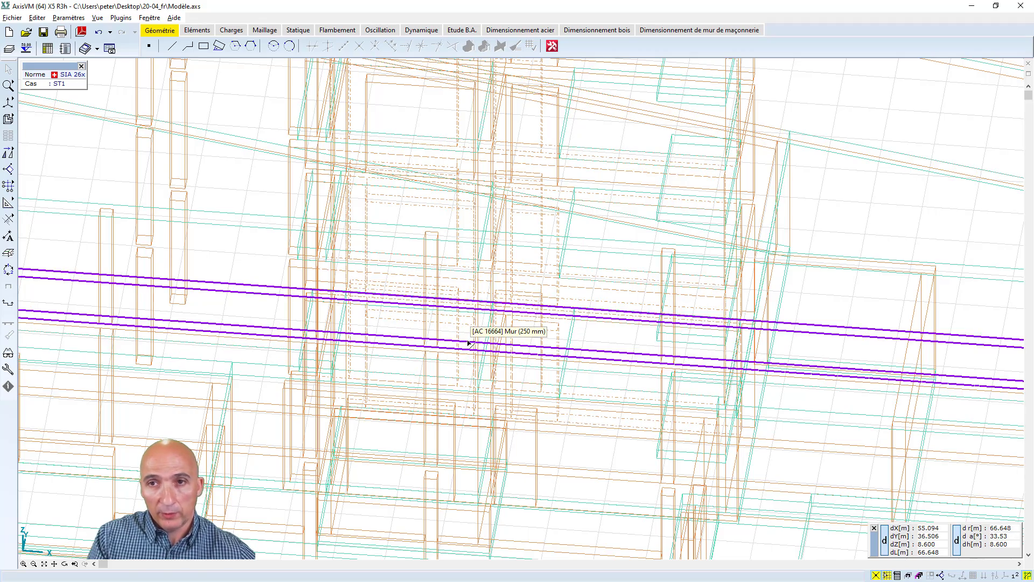
{"action": "scroll", "coordinate": [469, 344], "scroll_direction": "down", "scroll_amount": 4}
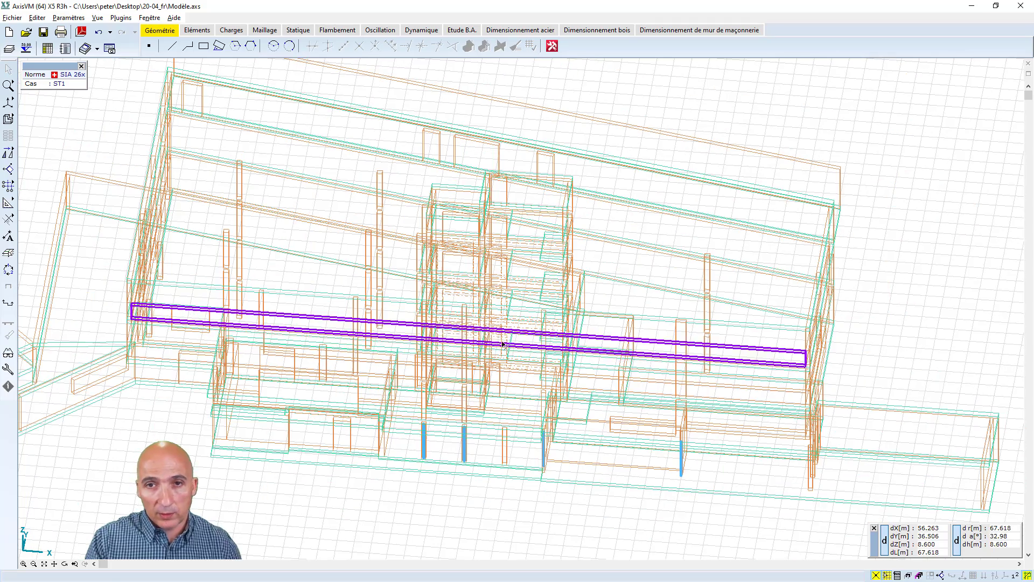
{"action": "scroll", "coordinate": [743, 397], "scroll_direction": "down", "scroll_amount": 2}
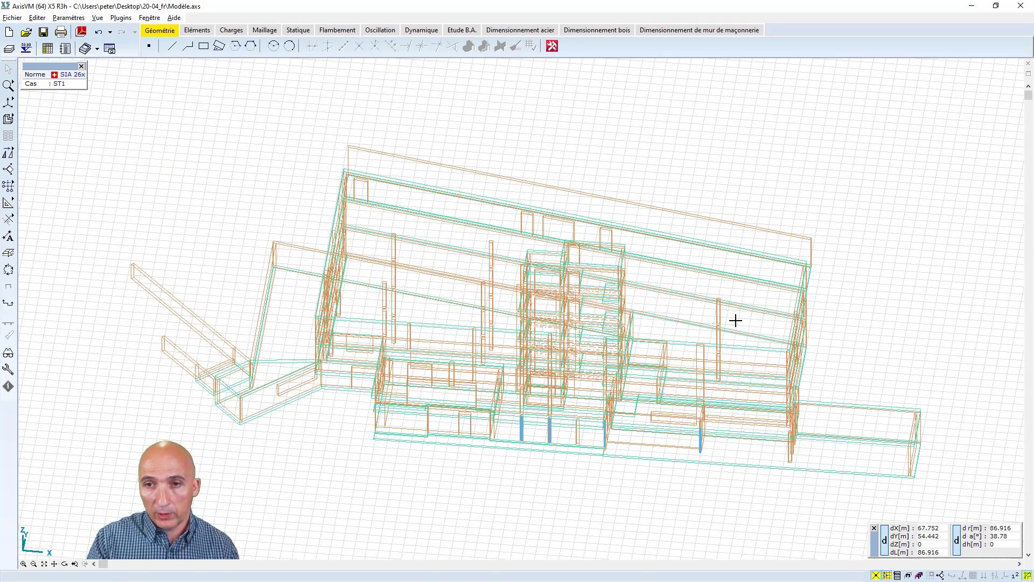
Start generating the static model from the architectural slabs, walls and columns on all storeys, including foundations, and select every object.
{"action": "middle_click_drag", "start_coordinate": [735, 320], "coordinate": [771, 314]}
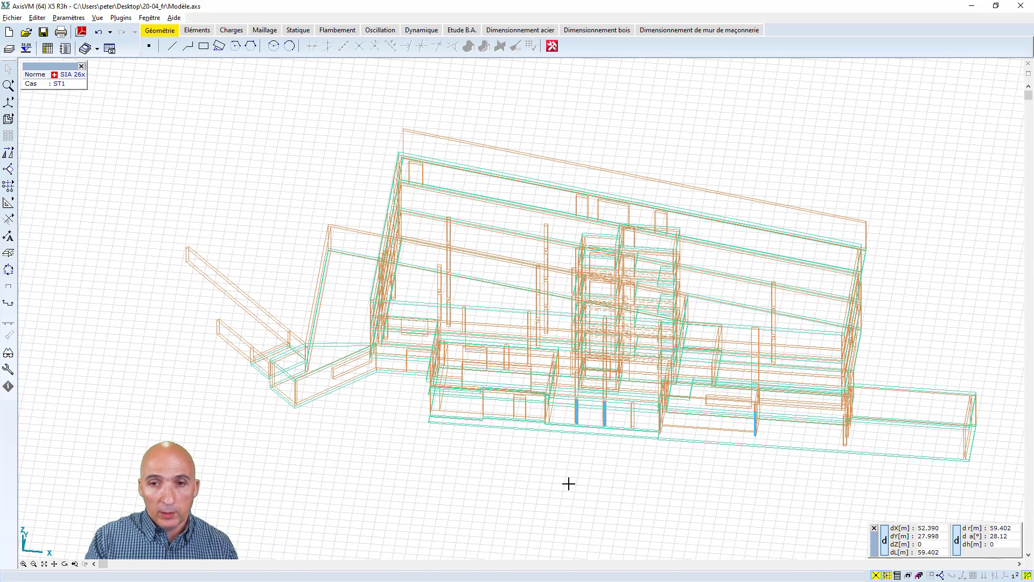
{"action": "left_click", "coordinate": [64, 563]}
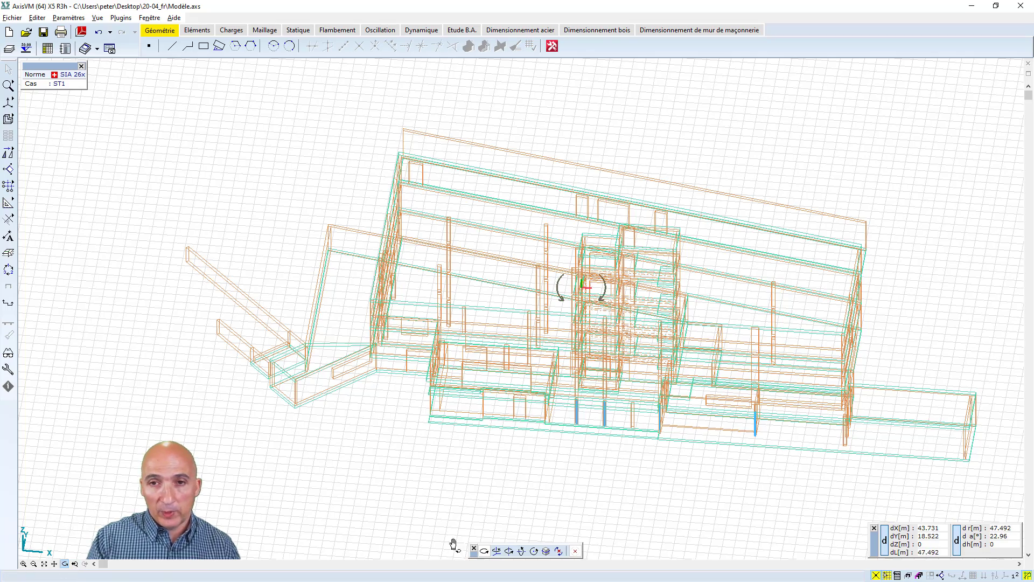
{"action": "left_click_drag", "start_coordinate": [454, 545], "coordinate": [510, 280]}
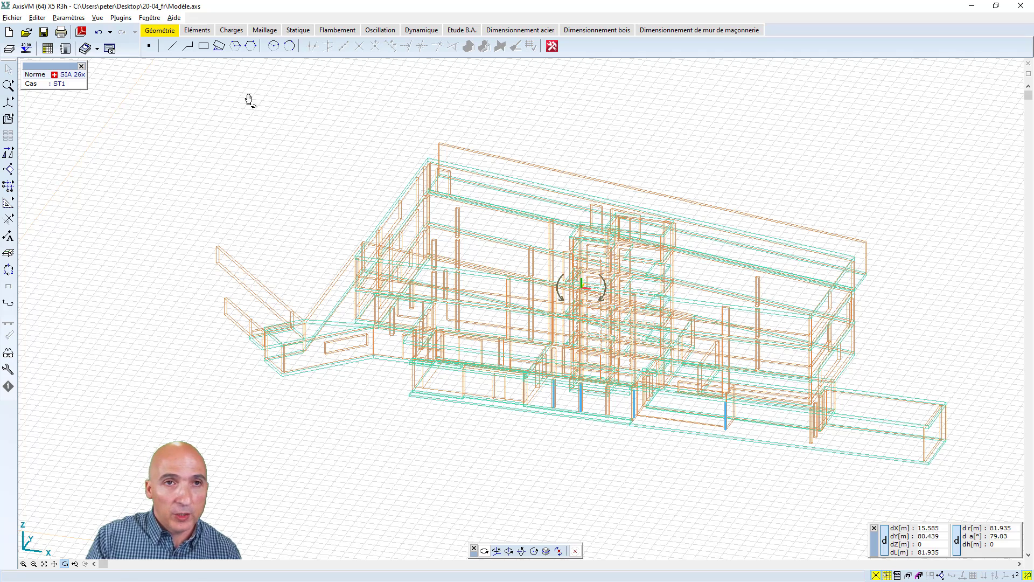
{"action": "left_click", "coordinate": [201, 31]}
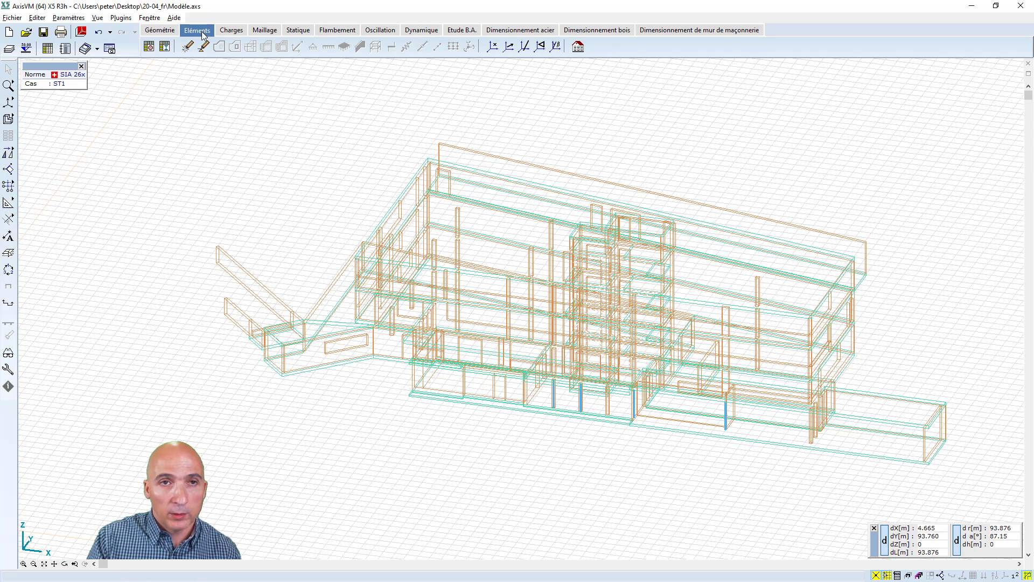
{"action": "left_click", "coordinate": [578, 47]}
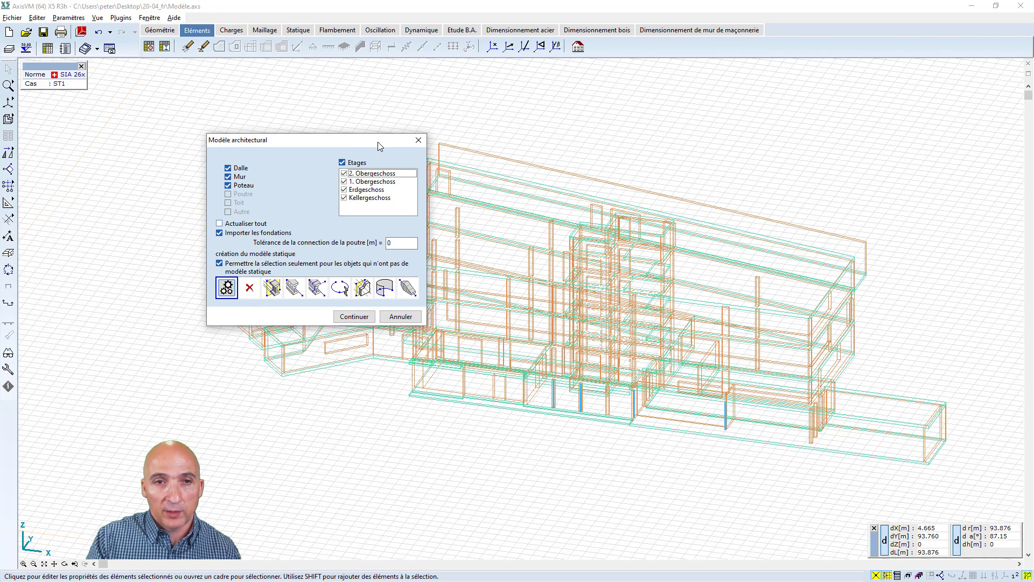
{"action": "left_click", "coordinate": [350, 316]}
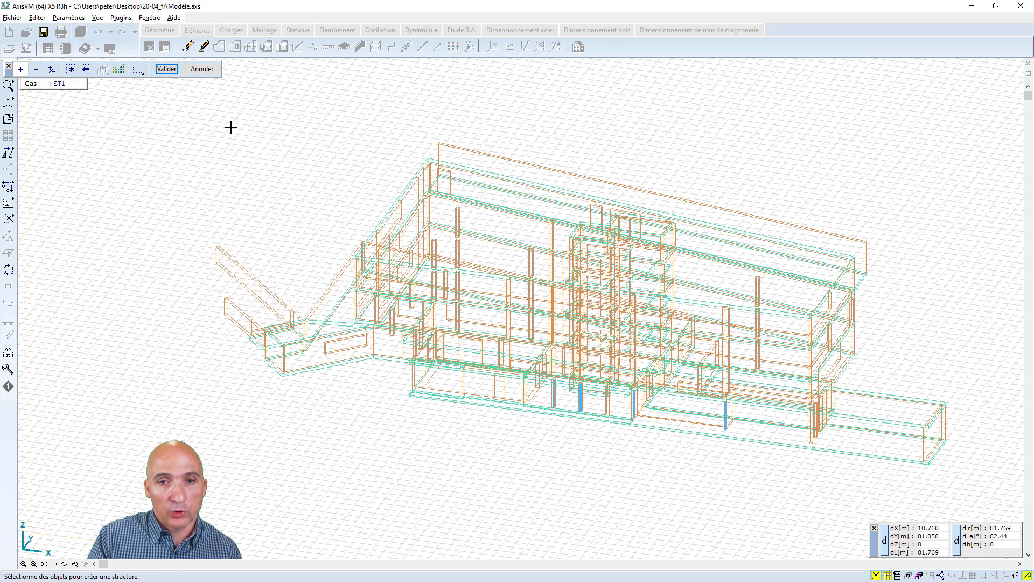
{"action": "left_click", "coordinate": [72, 69]}
{"action": "left_click", "coordinate": [167, 69]}
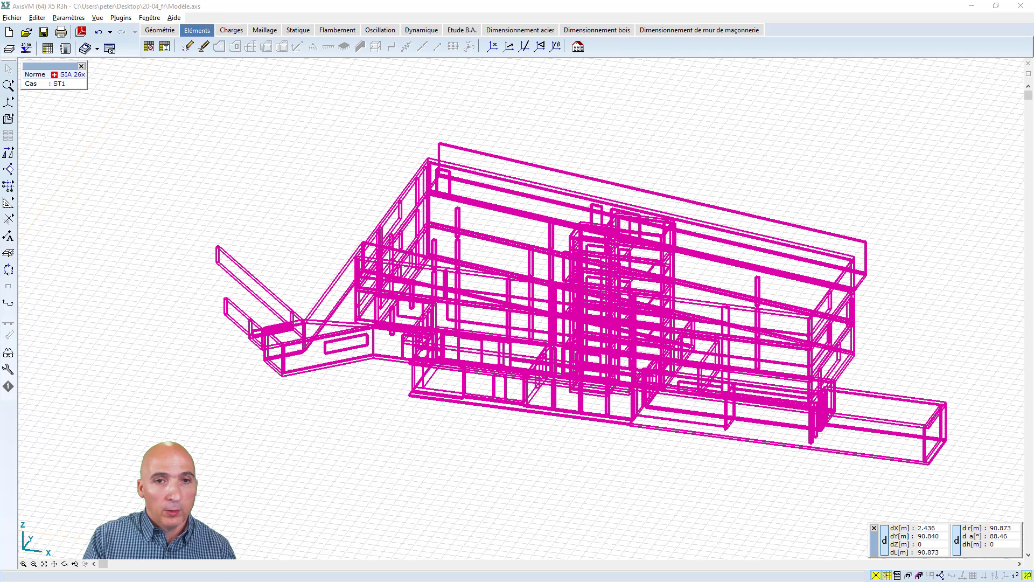
Set the slabs' material to C30/37 concrete from the SIA 26x material library, keeping them as shell (Coque) elements.
{"action": "left_click_drag", "start_coordinate": [299, 180], "coordinate": [414, 144]}
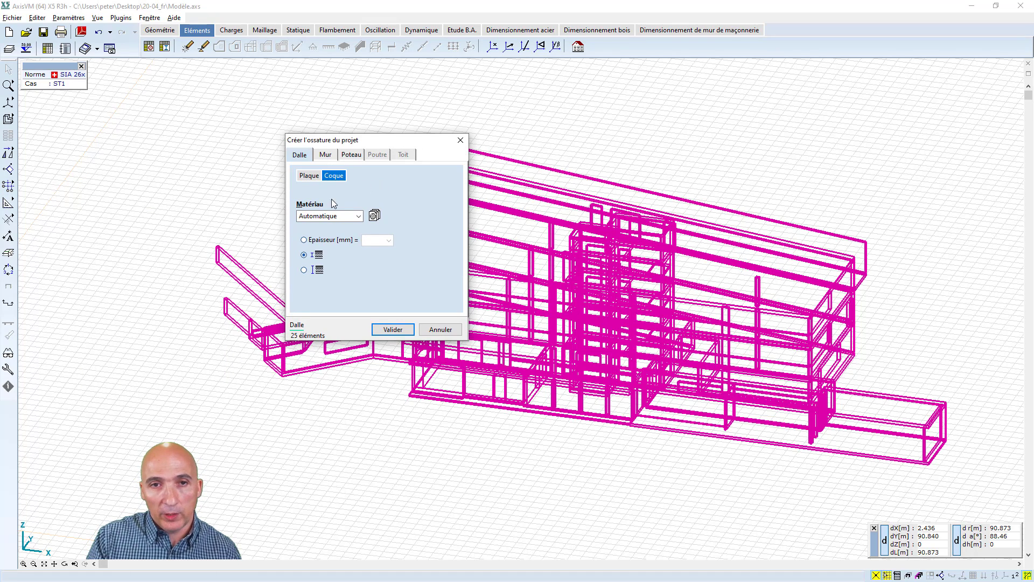
{"action": "left_click", "coordinate": [375, 219]}
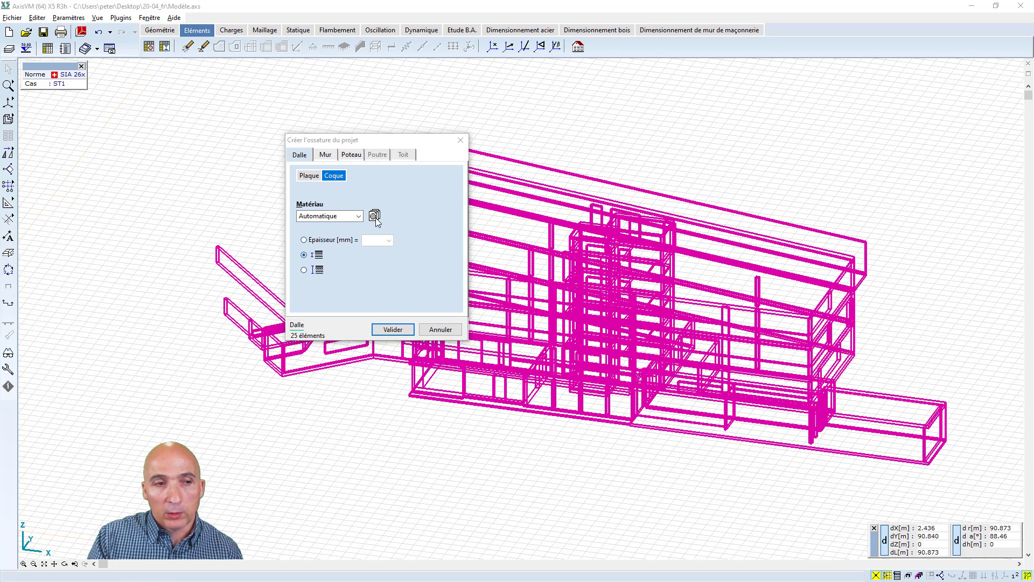
{"action": "left_click_drag", "start_coordinate": [1, 232], "coordinate": [649, 213]}
{"action": "left_click", "coordinate": [553, 291]}
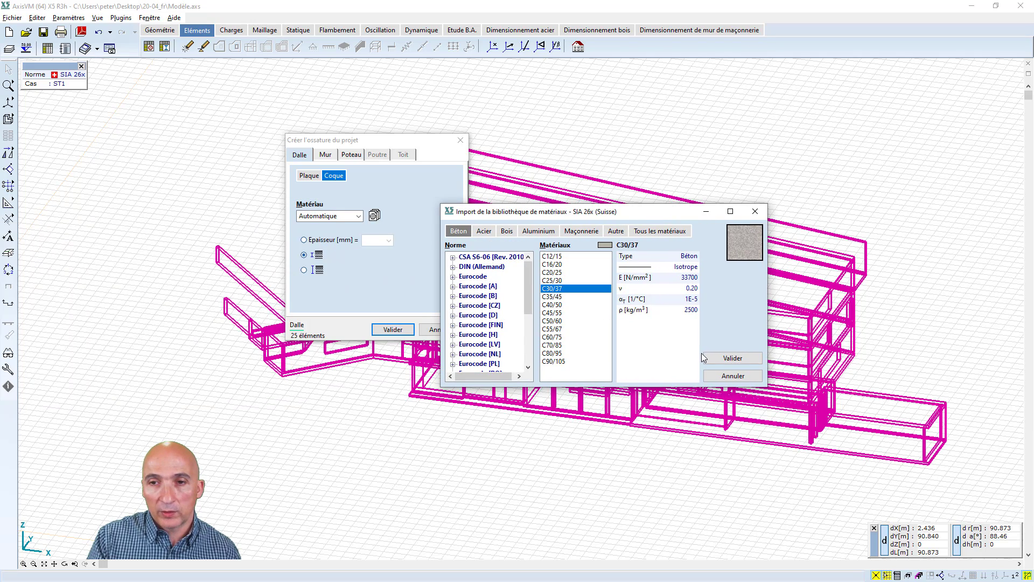
{"action": "left_click", "coordinate": [732, 358]}
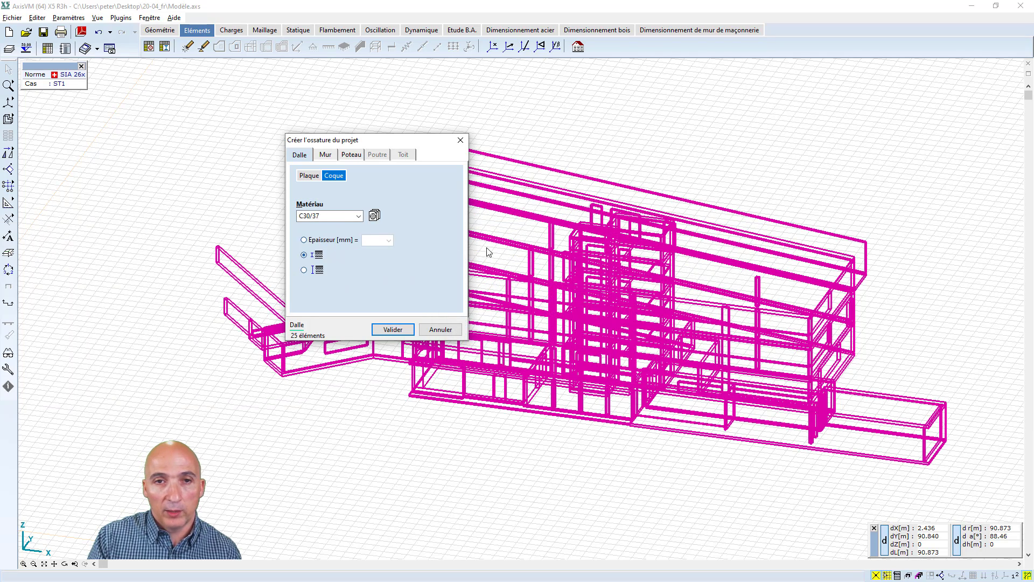
Set the wall and column materials to C30/37 and generate the static model.
{"action": "left_click", "coordinate": [326, 155]}
{"action": "left_click", "coordinate": [359, 216]}
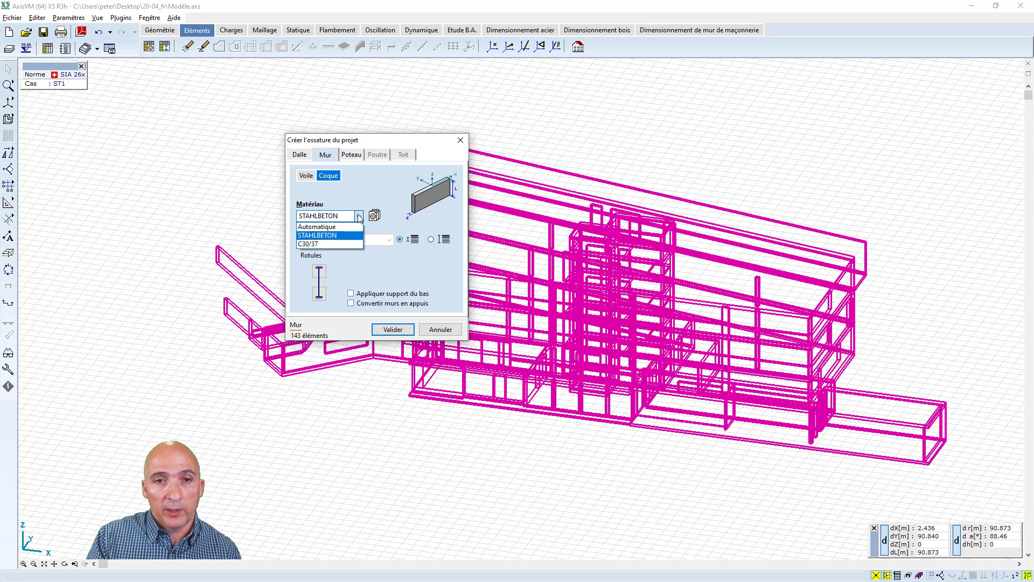
{"action": "left_click", "coordinate": [326, 243]}
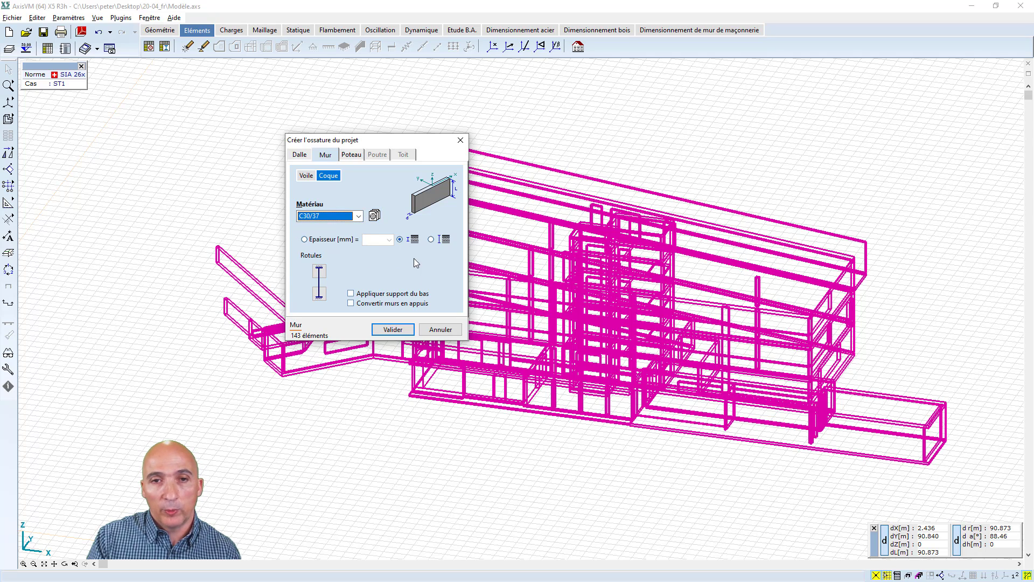
{"action": "left_click", "coordinate": [354, 155]}
{"action": "left_click", "coordinate": [358, 186]}
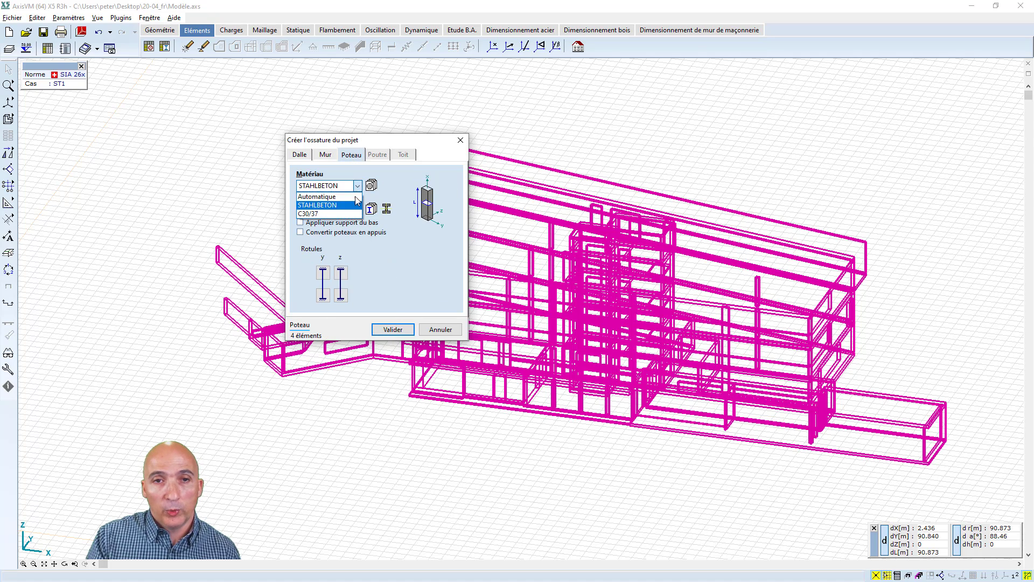
{"action": "left_click", "coordinate": [346, 214]}
{"action": "left_click", "coordinate": [392, 329]}
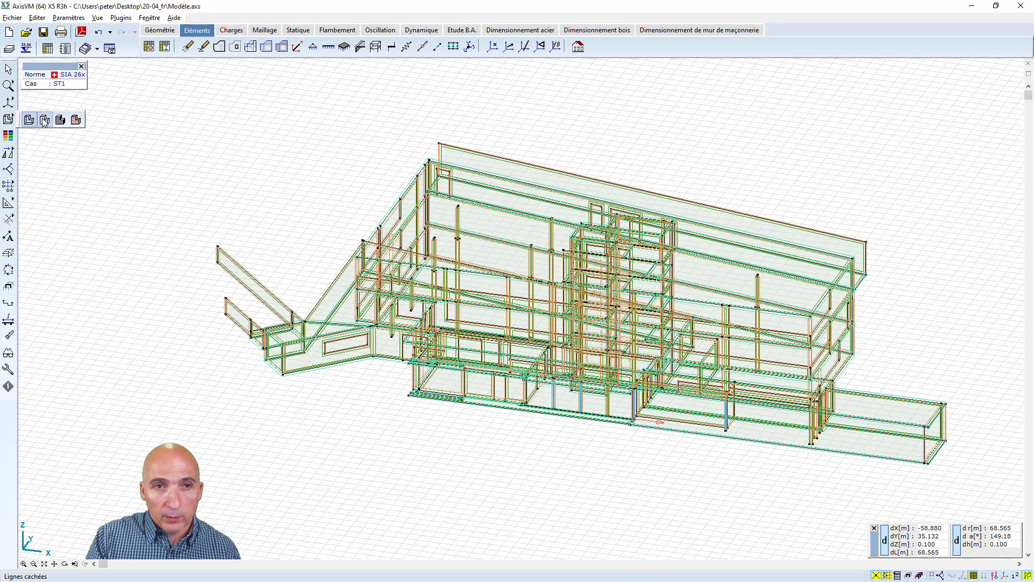
Display the generated static model with hidden lines and examine its slab and wall connections from several angles.
{"action": "left_click", "coordinate": [39, 119]}
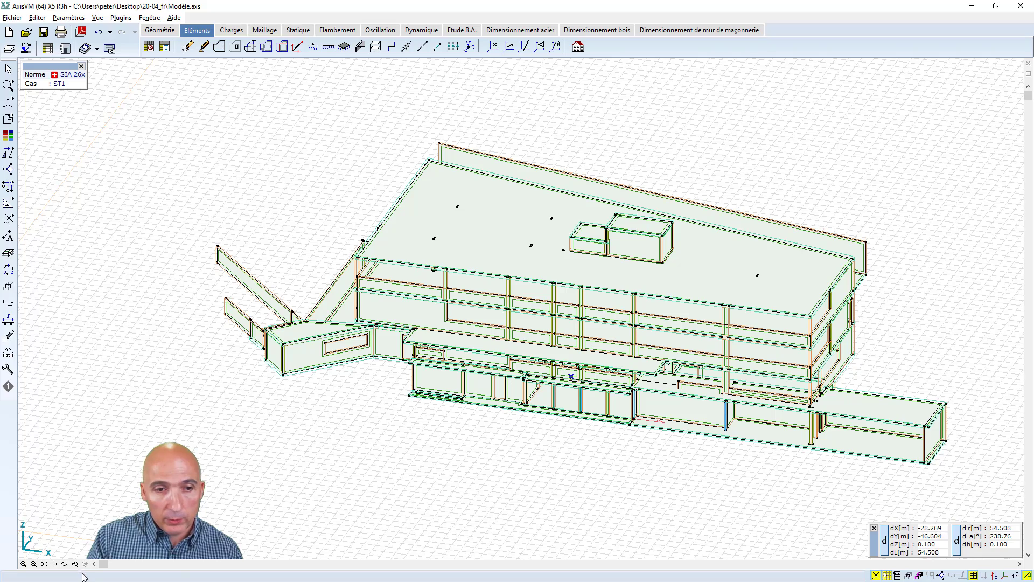
{"action": "left_click", "coordinate": [64, 564]}
{"action": "left_click_drag", "start_coordinate": [536, 443], "coordinate": [592, 327]}
{"action": "scroll", "coordinate": [689, 253], "scroll_direction": "up", "scroll_amount": 2}
{"action": "scroll", "coordinate": [773, 393], "scroll_direction": "up", "scroll_amount": 2}
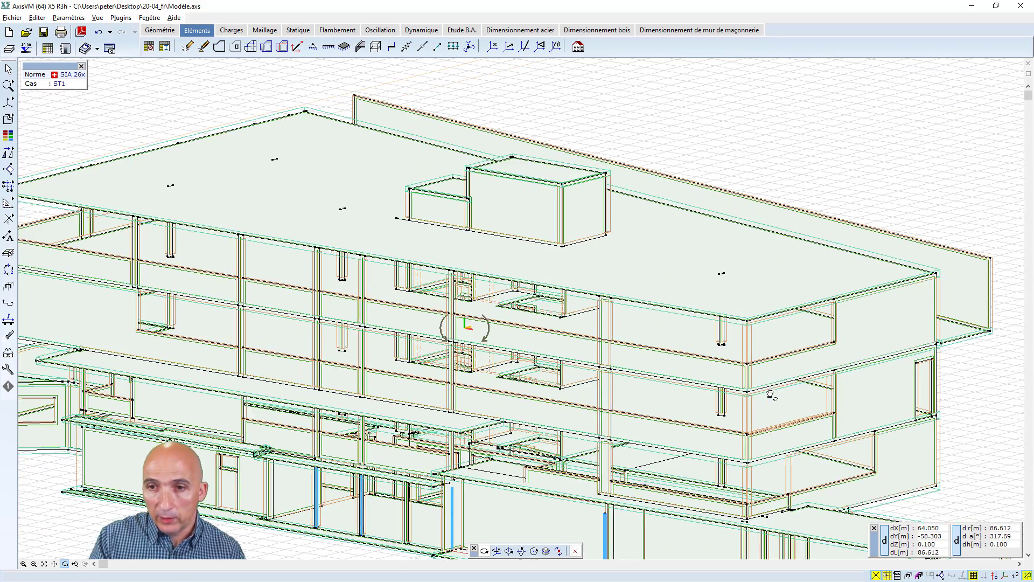
{"action": "scroll", "coordinate": [784, 404], "scroll_direction": "down", "scroll_amount": 3}
{"action": "scroll", "coordinate": [795, 472], "scroll_direction": "up", "scroll_amount": 5}
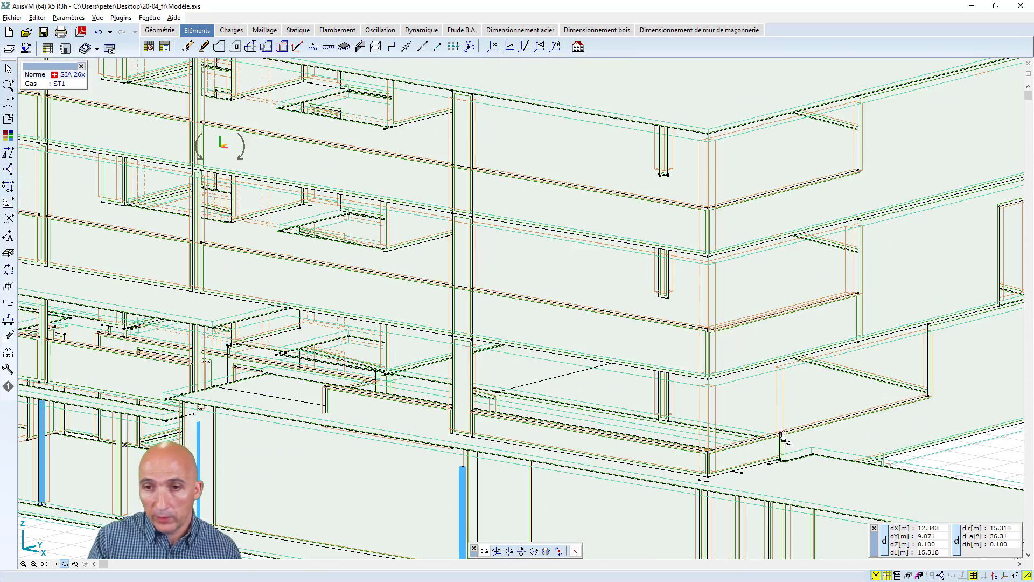
{"action": "scroll", "coordinate": [711, 395], "scroll_direction": "down", "scroll_amount": 2}
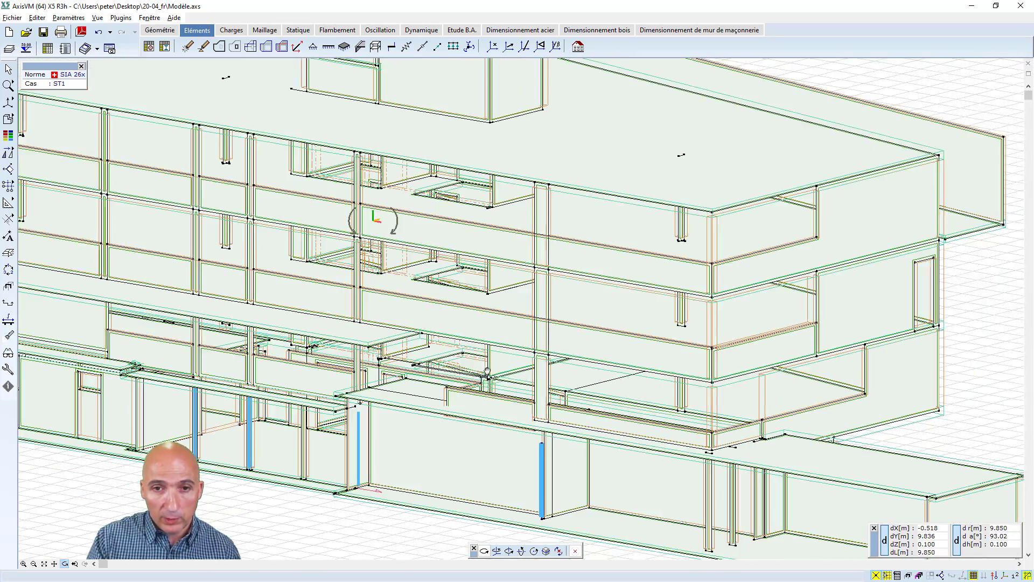
{"action": "left_click_drag", "start_coordinate": [487, 371], "coordinate": [505, 312]}
{"action": "scroll", "coordinate": [475, 289], "scroll_direction": "up", "scroll_amount": 4}
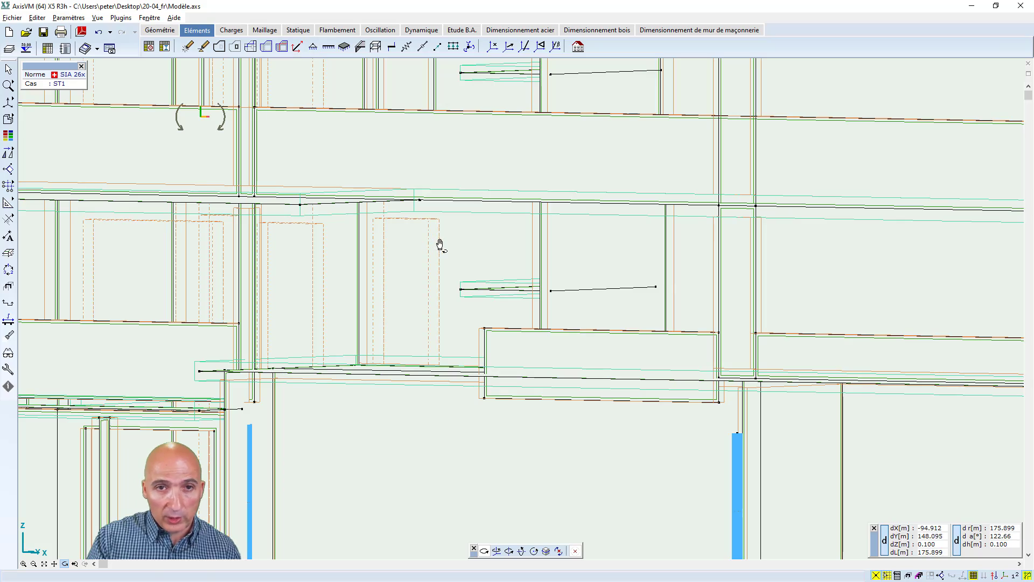
{"action": "scroll", "coordinate": [440, 246], "scroll_direction": "down", "scroll_amount": 7}
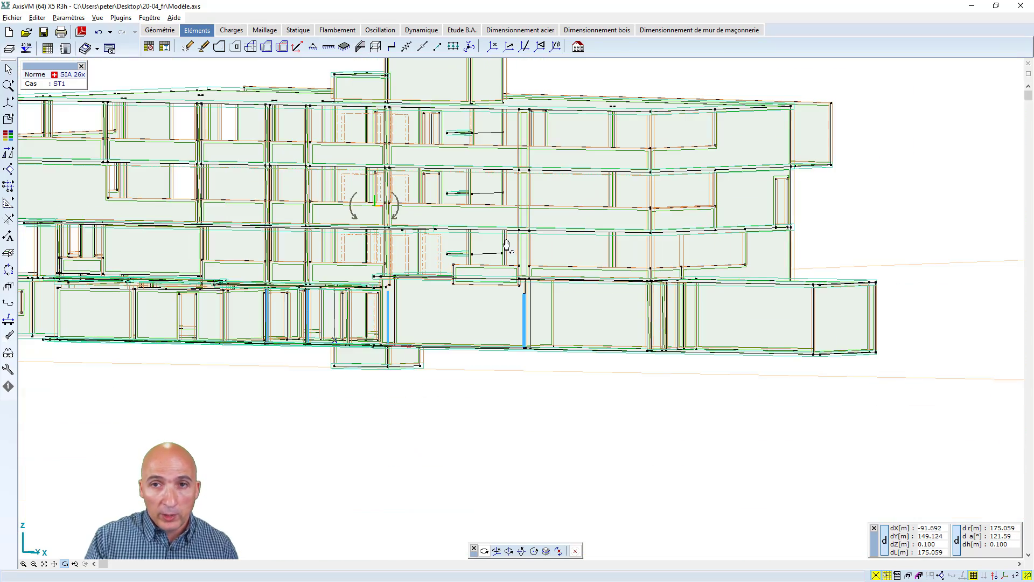
Check the properties of a narrow wall on the middle storey and look over the whole static model from several angles.
{"action": "left_click_drag", "start_coordinate": [505, 245], "coordinate": [606, 311]}
{"action": "scroll", "coordinate": [665, 261], "scroll_direction": "up", "scroll_amount": 4}
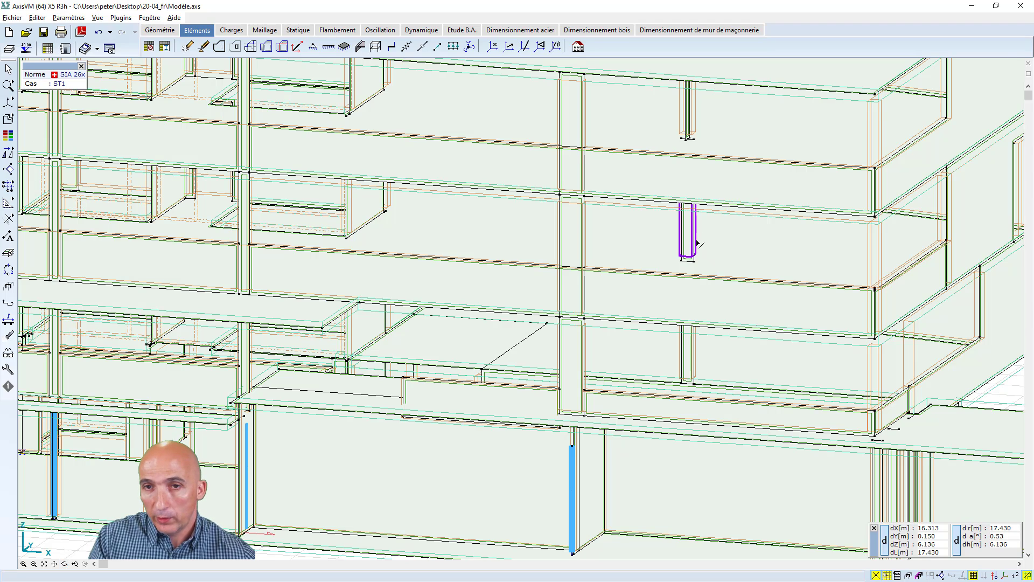
{"action": "scroll", "coordinate": [685, 253], "scroll_direction": "up", "scroll_amount": 3}
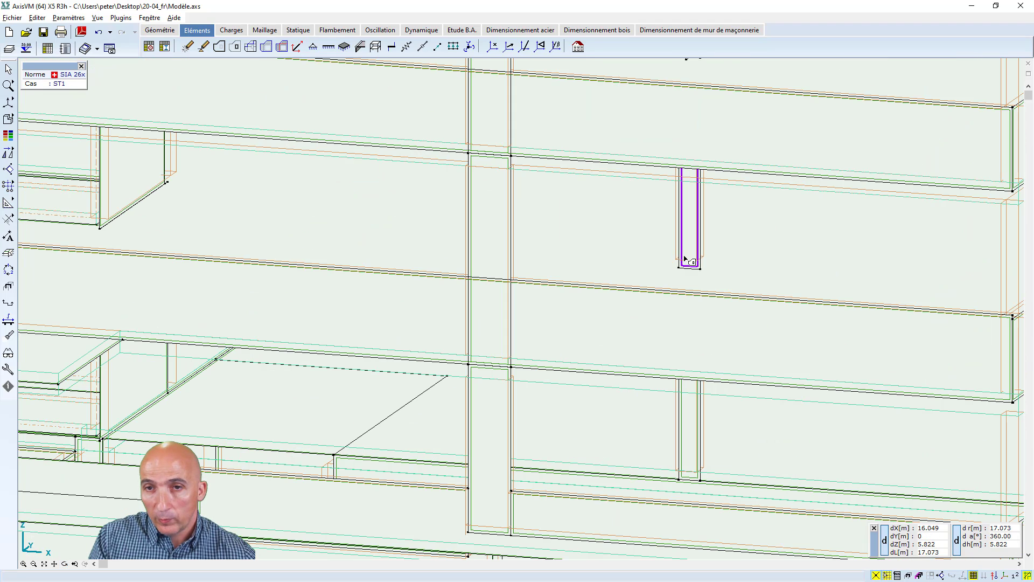
{"action": "mouse_move", "coordinate": [685, 261]}
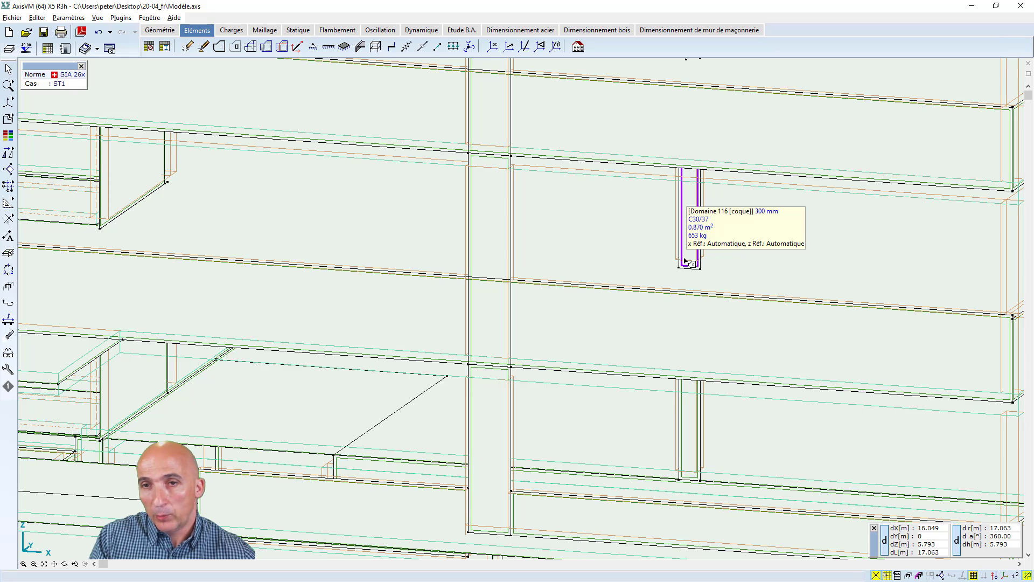
{"action": "scroll", "coordinate": [685, 261], "scroll_direction": "down", "scroll_amount": 4}
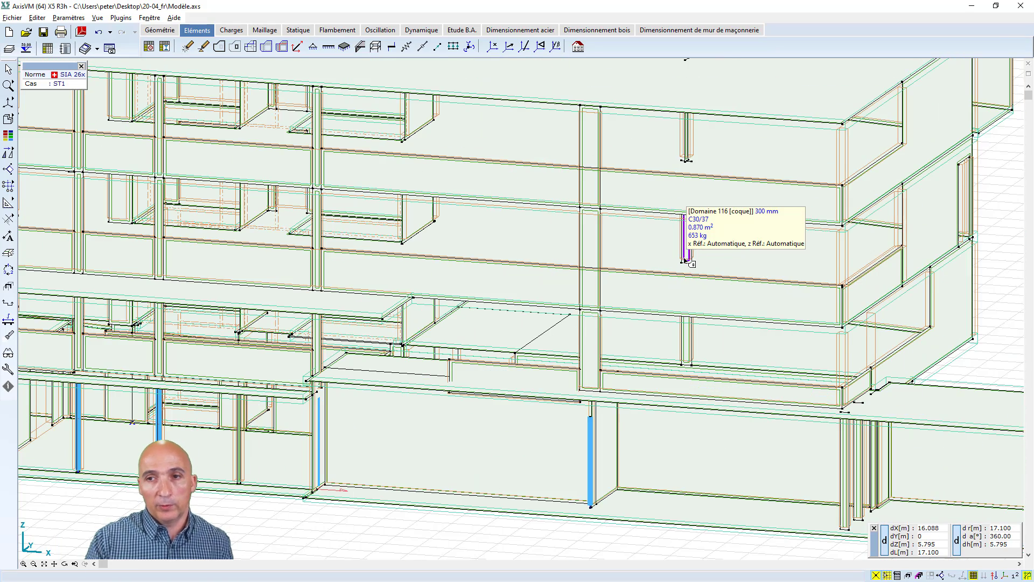
{"action": "scroll", "coordinate": [685, 261], "scroll_direction": "down", "scroll_amount": 5}
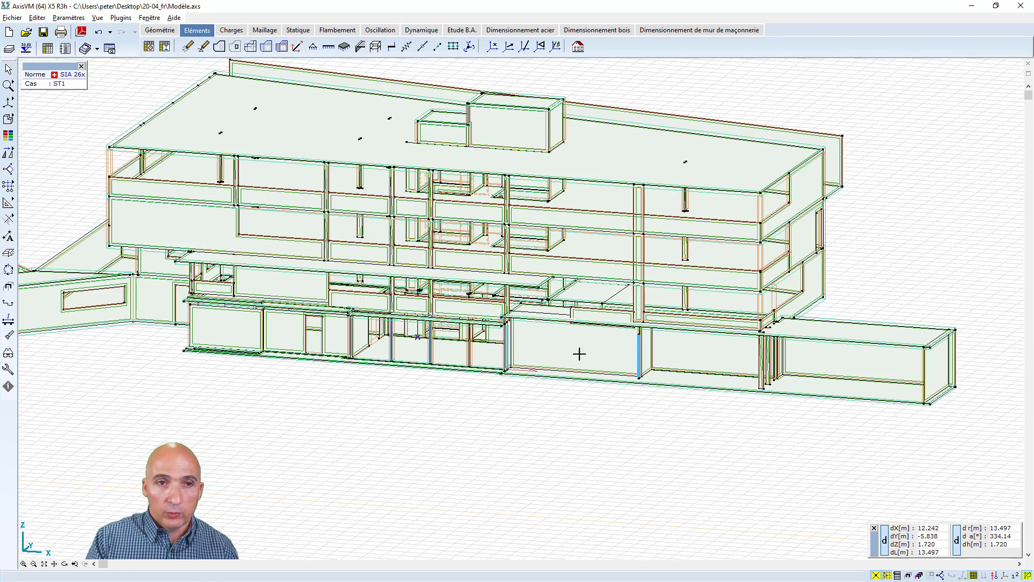
{"action": "scroll", "coordinate": [576, 381], "scroll_direction": "down", "scroll_amount": 1}
{"action": "middle_click_drag", "start_coordinate": [460, 412], "coordinate": [550, 422]}
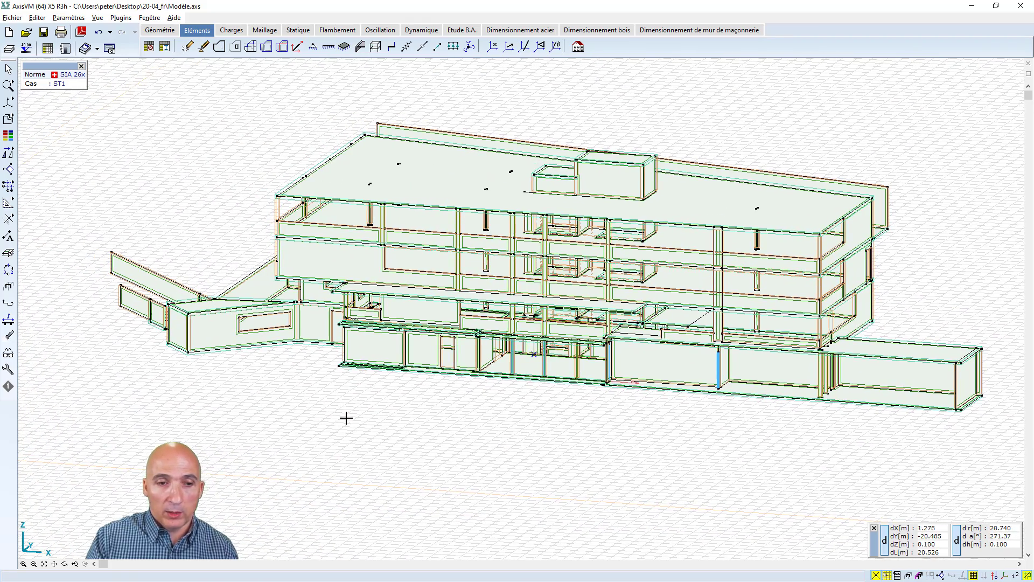
{"action": "left_click", "coordinate": [64, 563]}
{"action": "left_click_drag", "start_coordinate": [258, 447], "coordinate": [445, 450]}
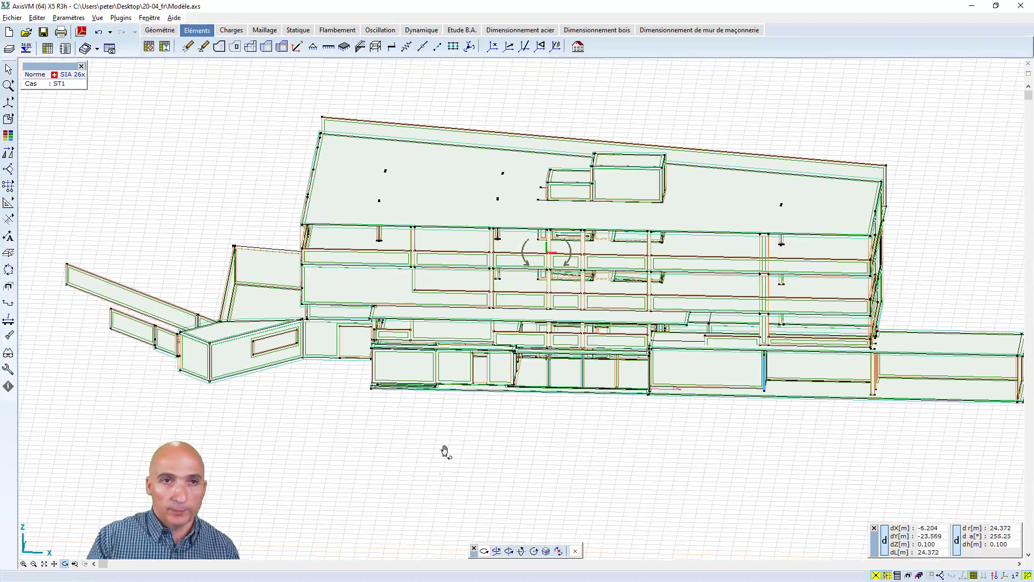
{"action": "left_click_drag", "start_coordinate": [633, 378], "coordinate": [570, 350]}
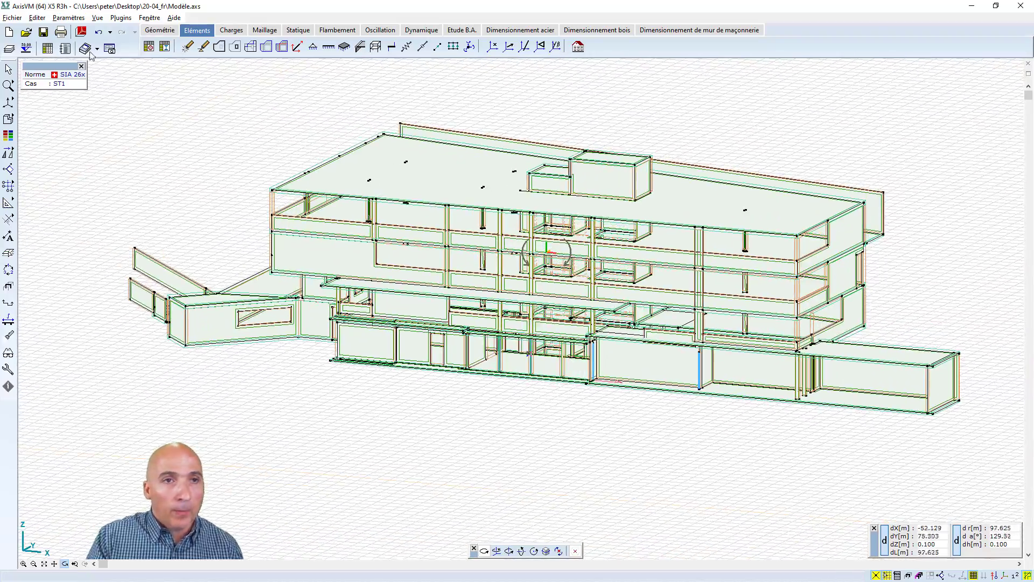
Undo back to an empty model and import sample_column.ifc as an architectural model with the Remplacer method.
{"action": "left_click", "coordinate": [98, 32]}
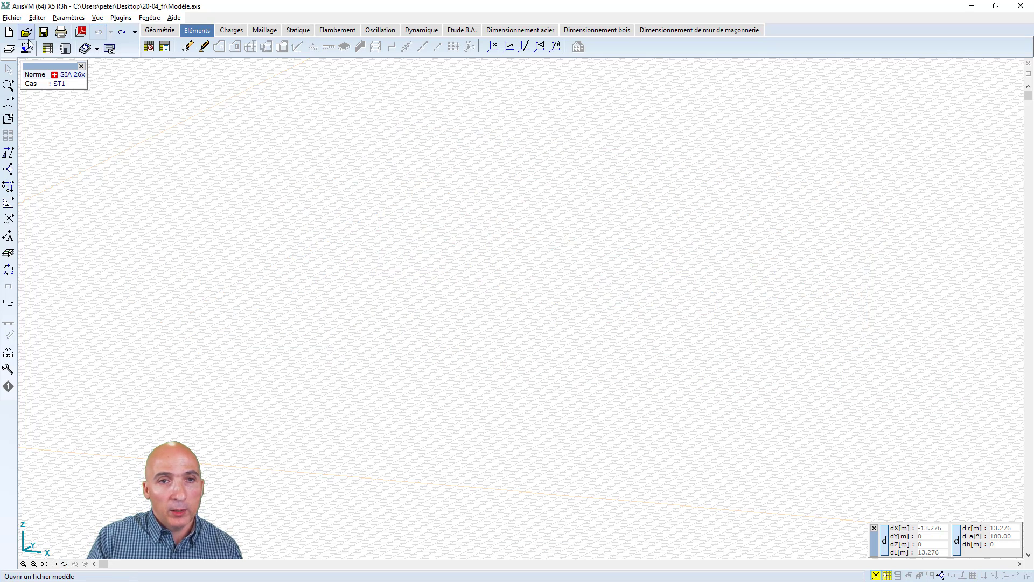
{"action": "left_click", "coordinate": [12, 18]}
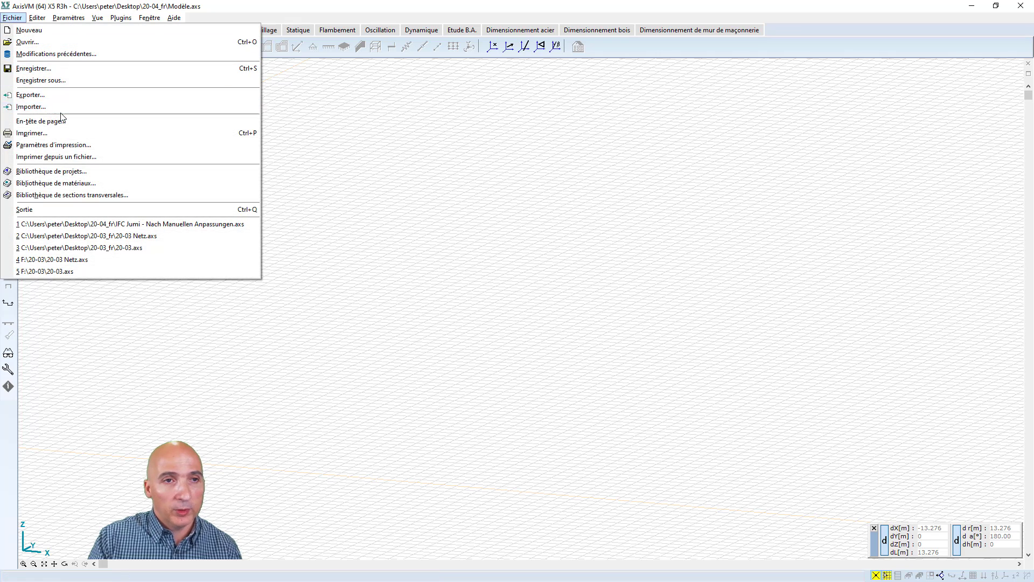
{"action": "left_click", "coordinate": [61, 106]}
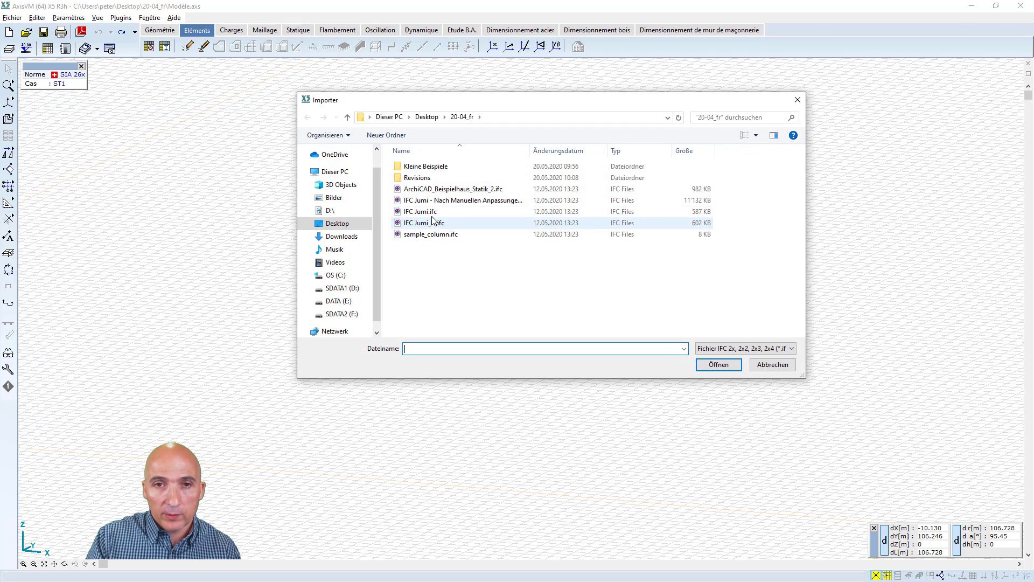
{"action": "left_click", "coordinate": [431, 236]}
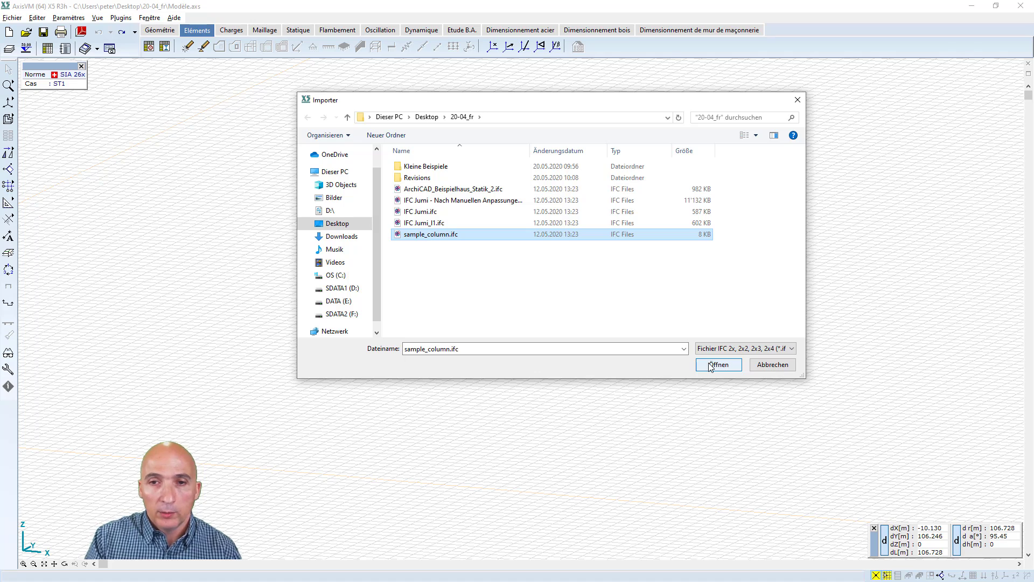
{"action": "left_click", "coordinate": [711, 365]}
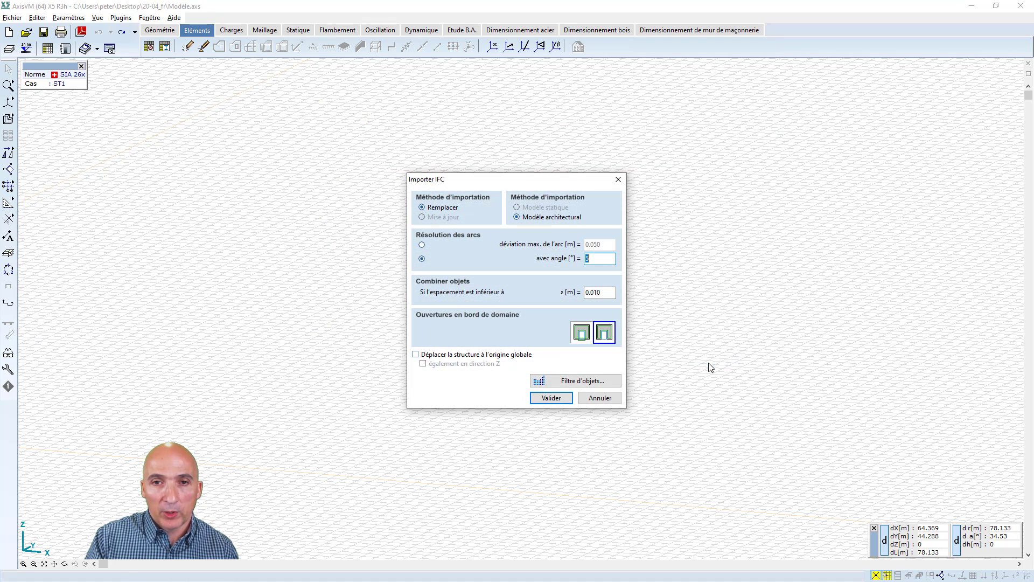
{"action": "left_click", "coordinate": [551, 398]}
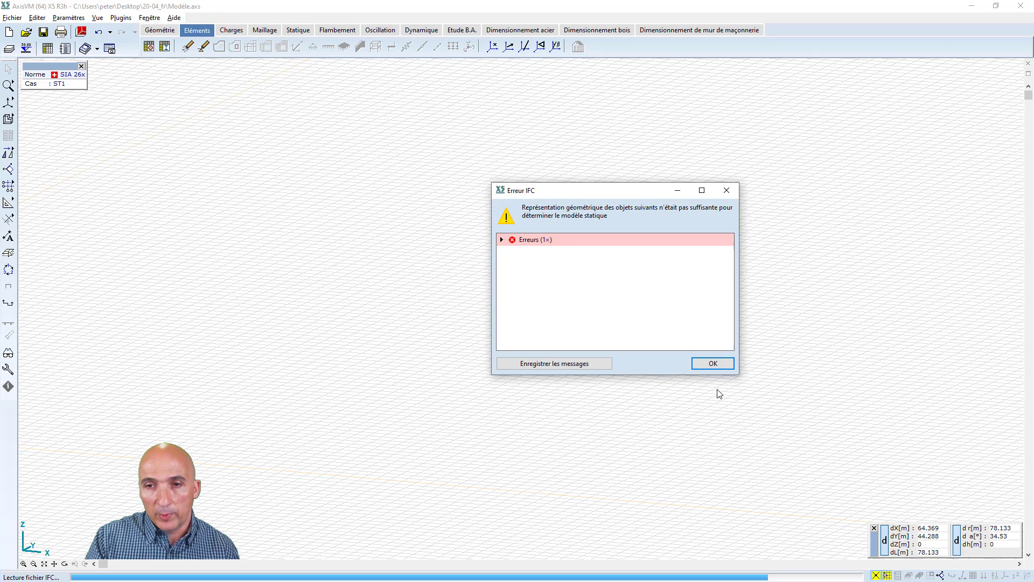
{"action": "left_click", "coordinate": [714, 366]}
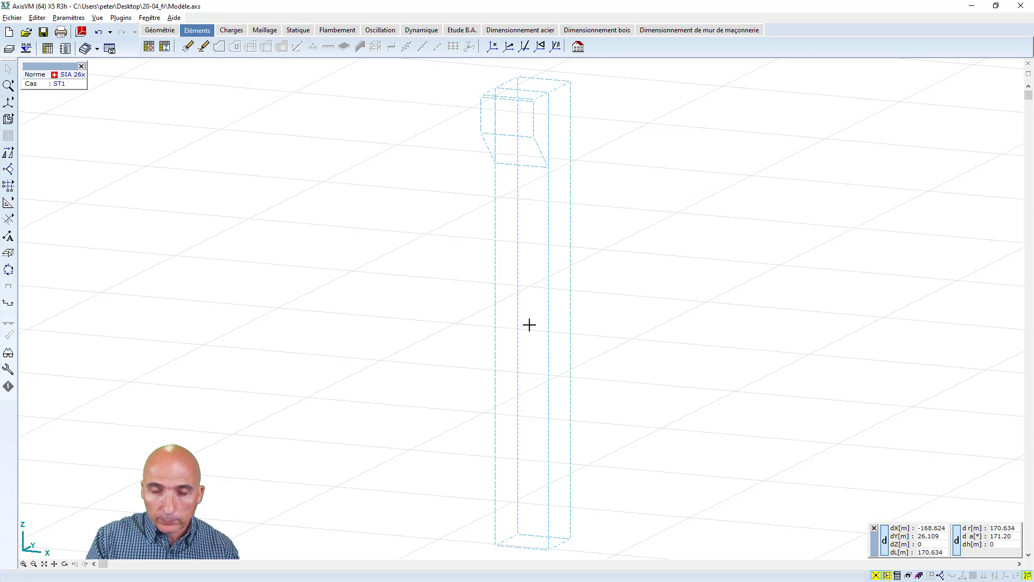
Examine the imported column and its corbel from another angle.
{"action": "scroll", "coordinate": [529, 325], "scroll_direction": "down", "scroll_amount": 2}
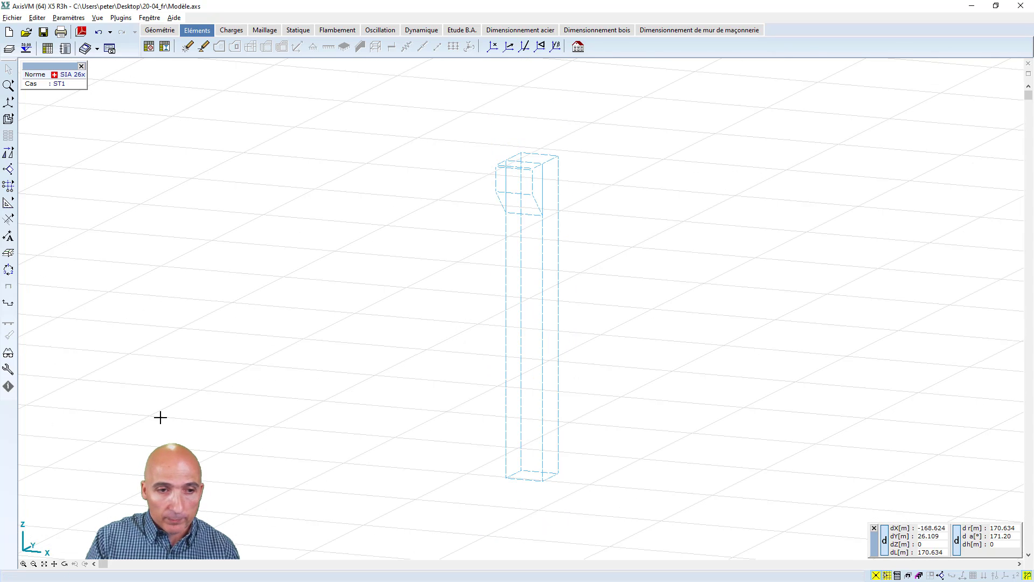
{"action": "left_click", "coordinate": [64, 564]}
{"action": "mouse_move", "coordinate": [357, 330]}
{"action": "left_mouse_down"}
{"action": "mouse_move", "coordinate": [576, 406]}
{"action": "mouse_move", "coordinate": [593, 383]}
{"action": "mouse_move", "coordinate": [514, 372]}
{"action": "mouse_move", "coordinate": [531, 324]}
{"action": "mouse_move", "coordinate": [529, 346]}
{"action": "left_mouse_up"}
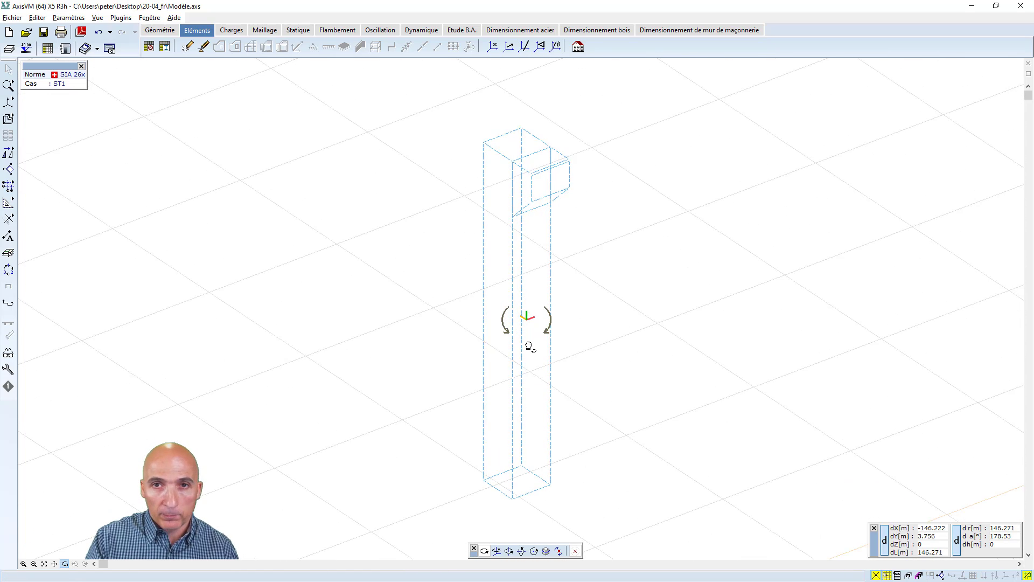
{"action": "key", "text": "Escape"}
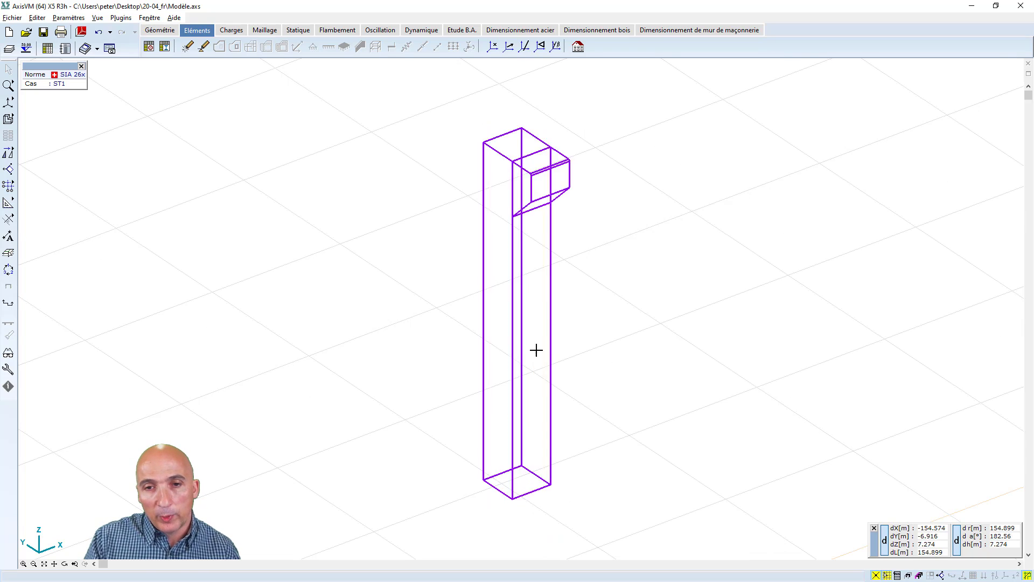
Try to generate the column's static model with C30/37 concrete and an automatic cross-section.
{"action": "left_click", "coordinate": [578, 47]}
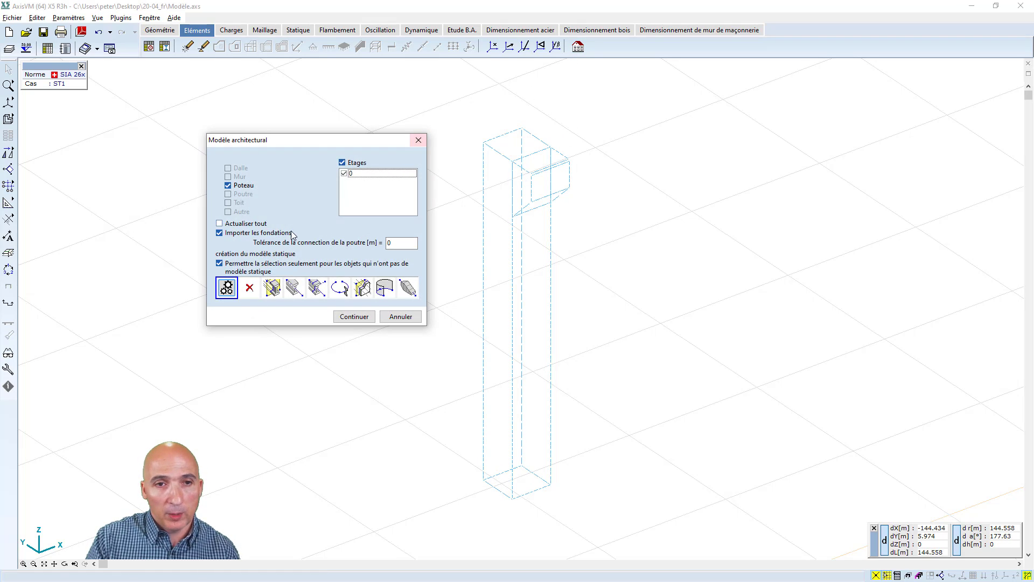
{"action": "left_click", "coordinate": [360, 319]}
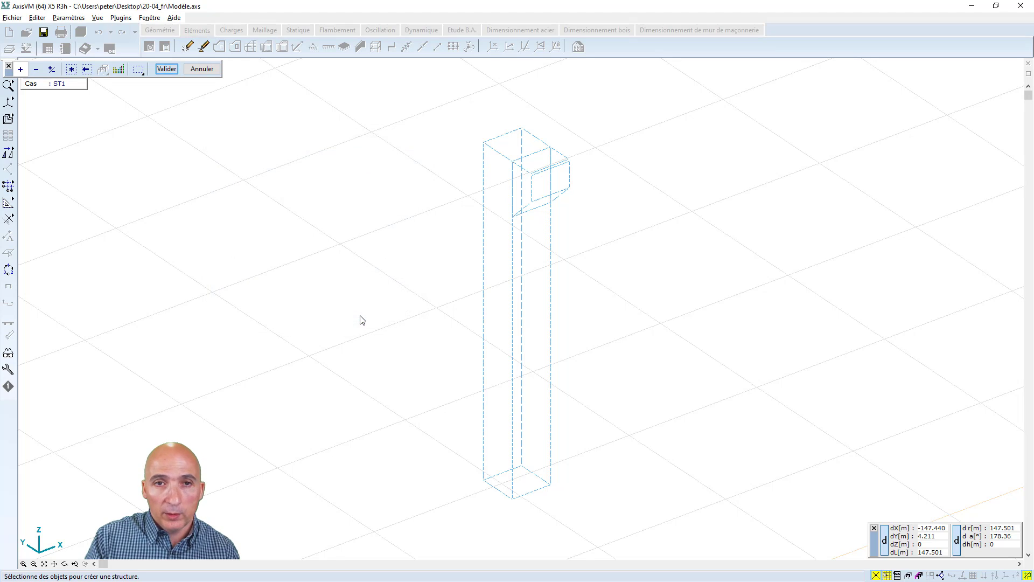
{"action": "left_click", "coordinate": [70, 69]}
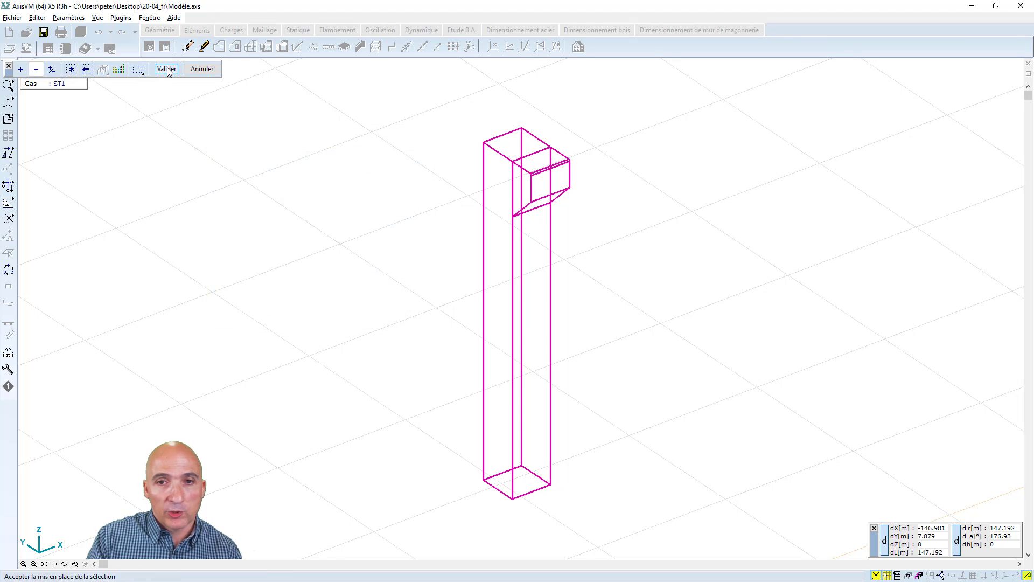
{"action": "left_click", "coordinate": [166, 69]}
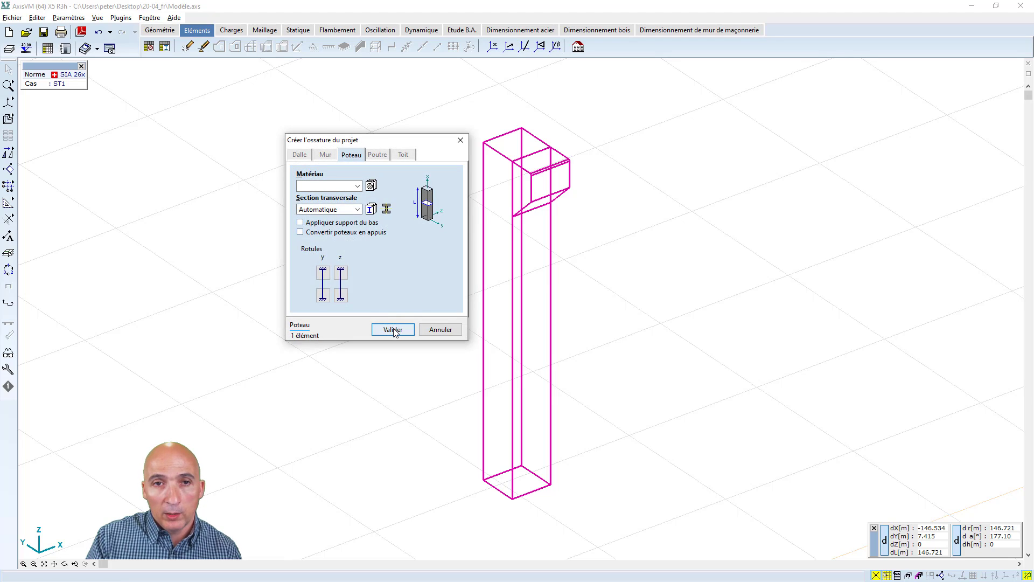
{"action": "left_click", "coordinate": [371, 185]}
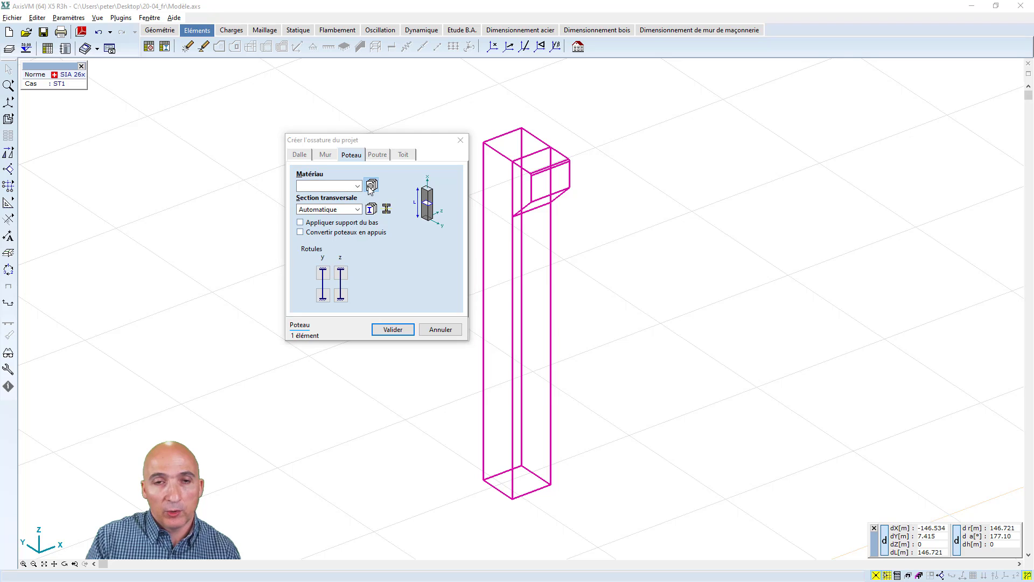
{"action": "left_click", "coordinate": [731, 360]}
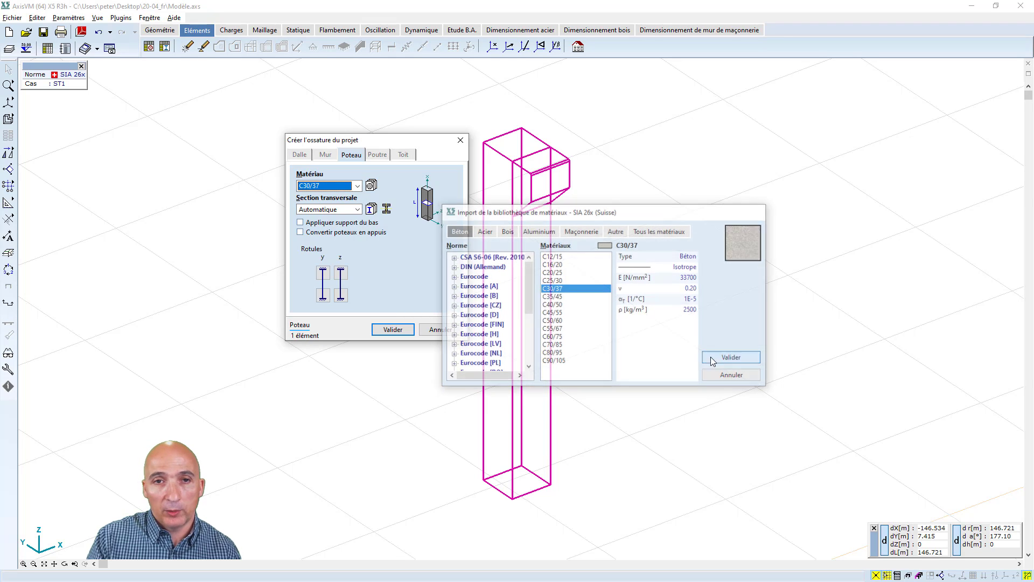
{"action": "left_click", "coordinate": [388, 329]}
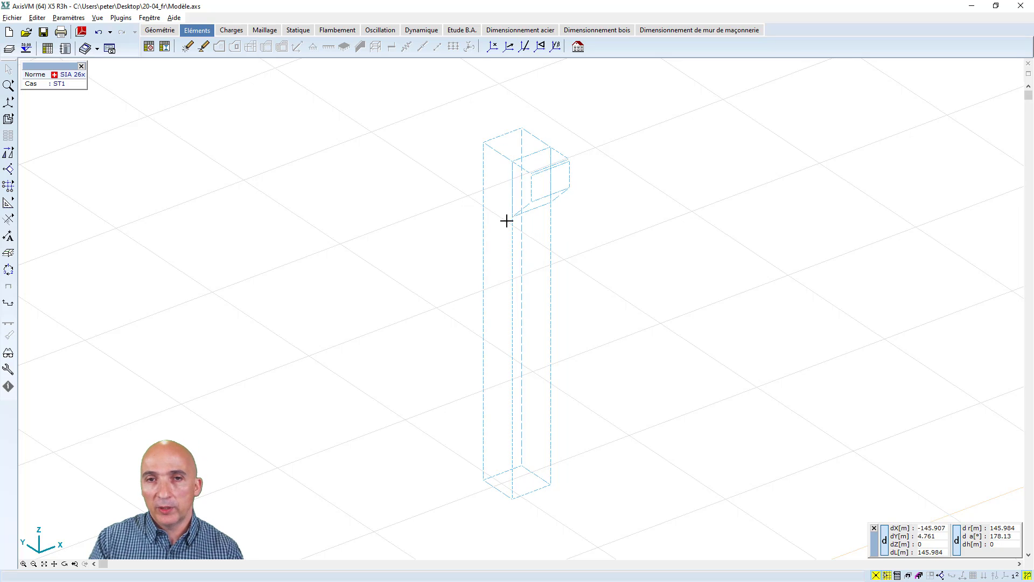
Define the column's cross-section for the static model with a horizontal section plane through three points on the shaft edges near mid-height.
{"action": "left_click", "coordinate": [577, 47]}
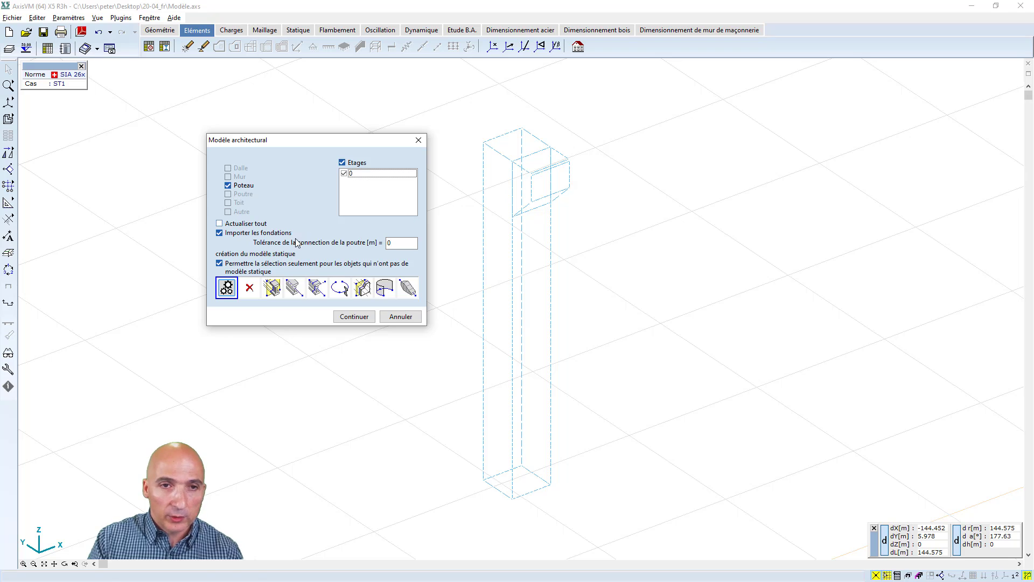
{"action": "left_click", "coordinate": [272, 287]}
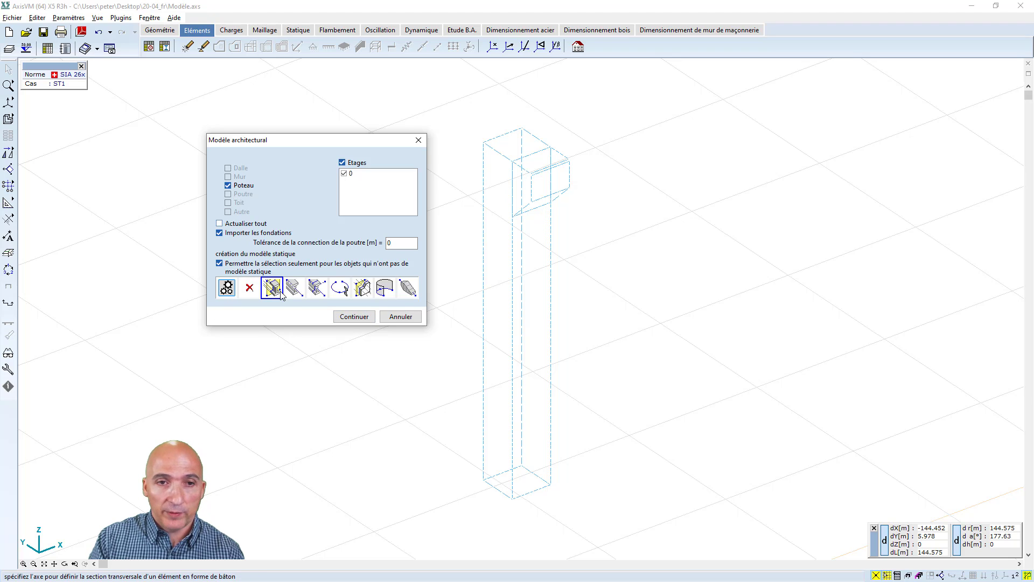
{"action": "left_click", "coordinate": [354, 316]}
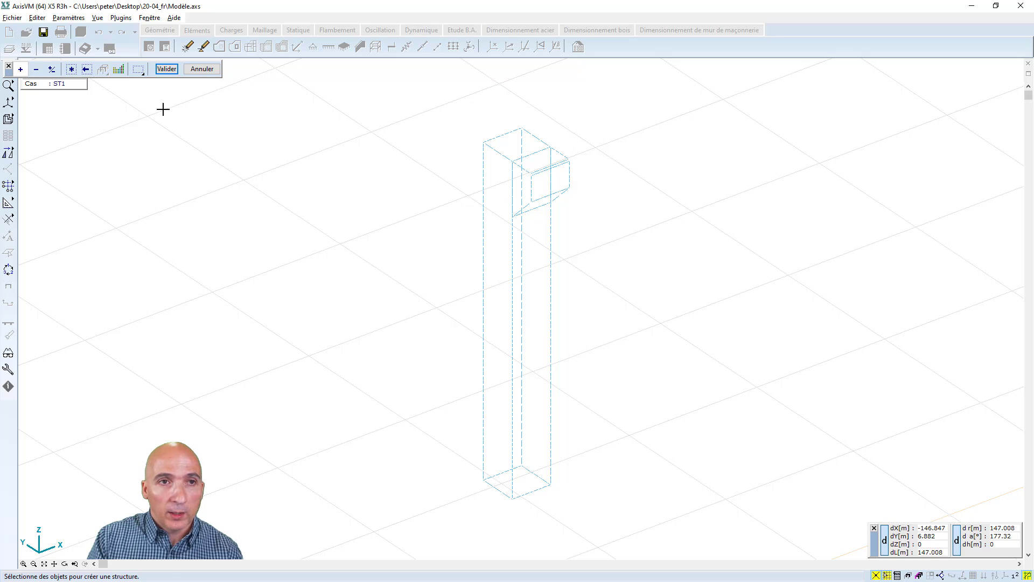
{"action": "left_click", "coordinate": [512, 230]}
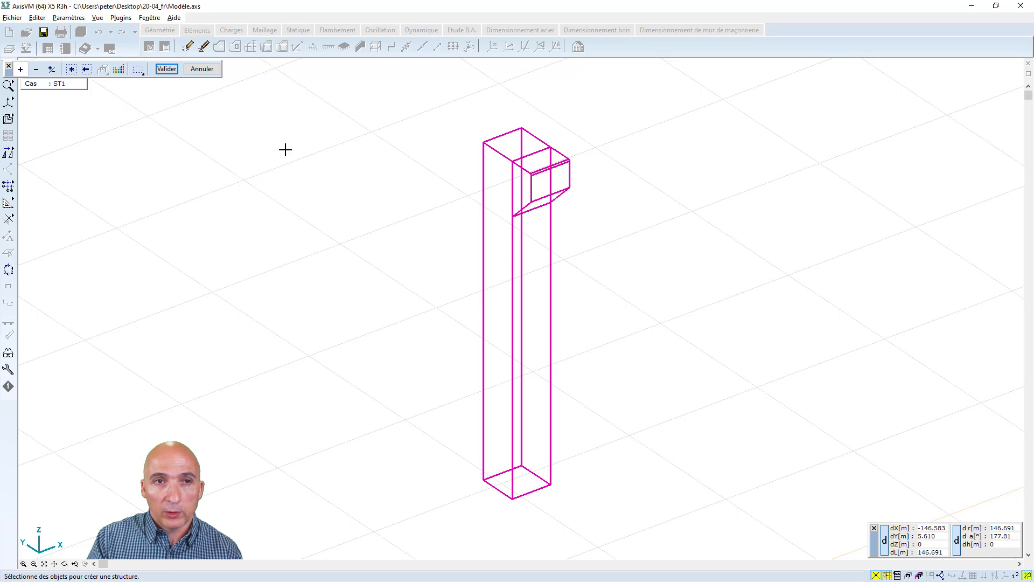
{"action": "left_click", "coordinate": [166, 68]}
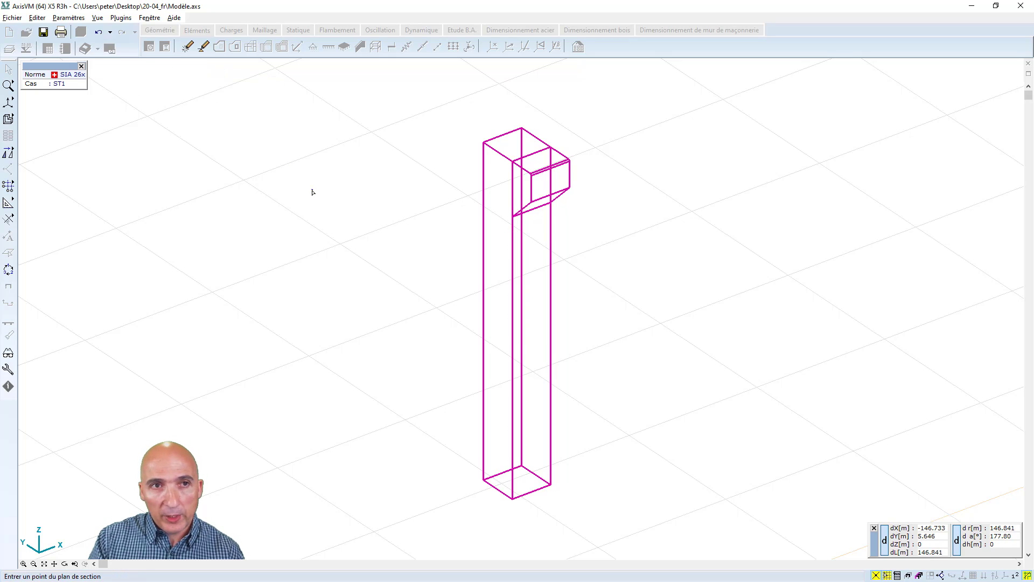
{"action": "left_click", "coordinate": [484, 316]}
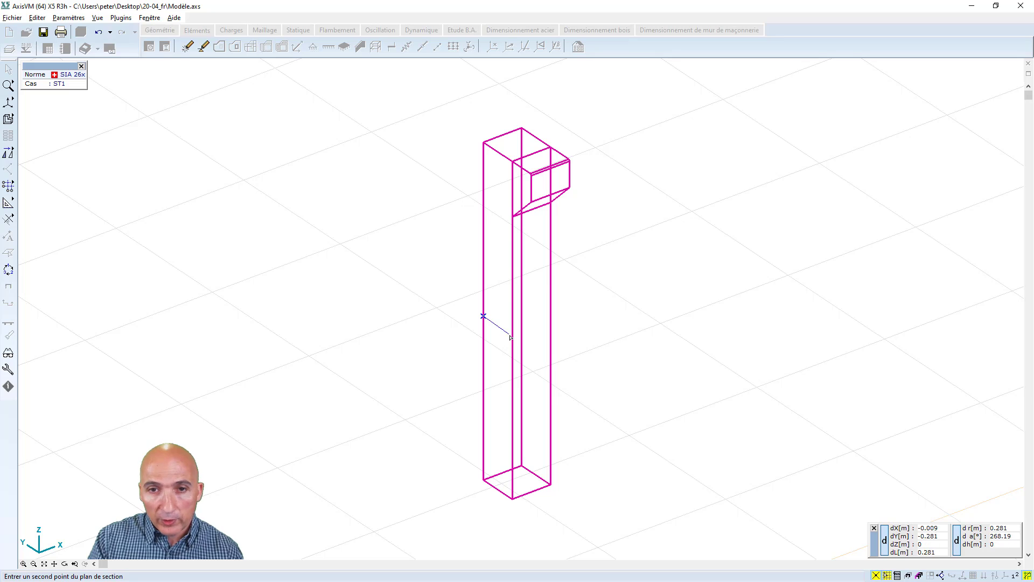
{"action": "left_click", "coordinate": [512, 333]}
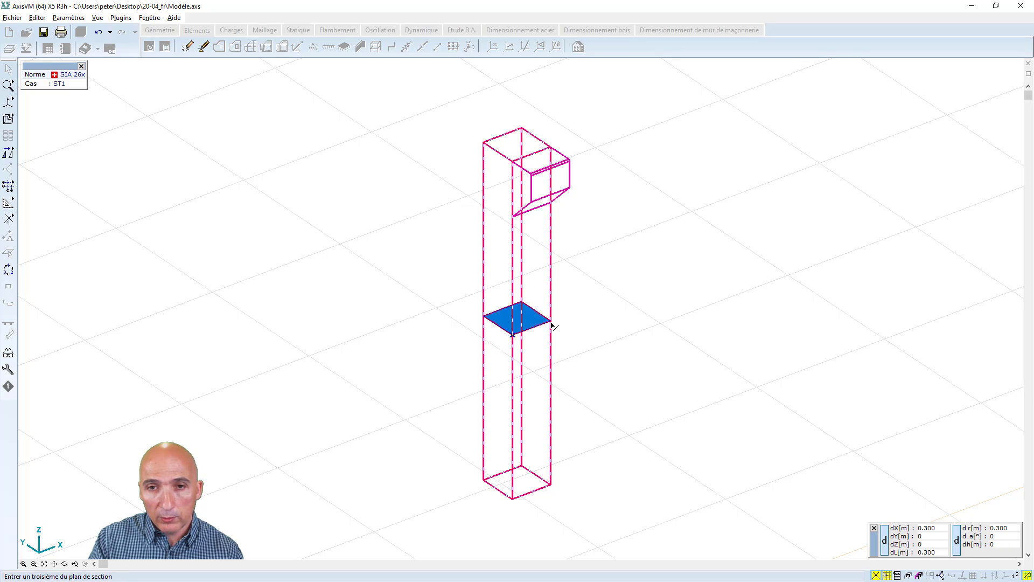
{"action": "left_click", "coordinate": [551, 324]}
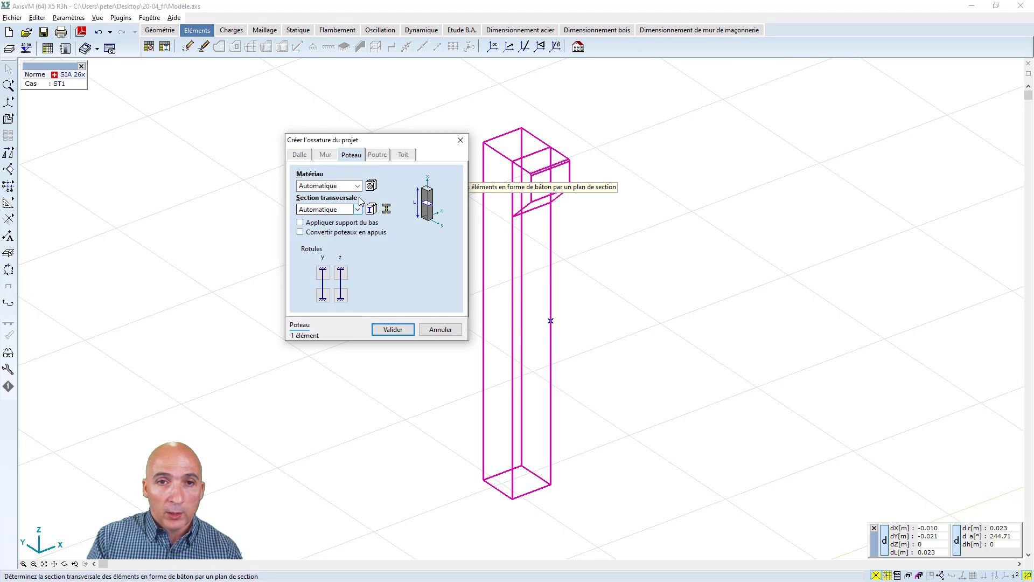
Generate the column's static model with C30/37 concrete and an automatic cross-section, and display it rendered.
{"action": "left_click", "coordinate": [357, 185]}
{"action": "left_click", "coordinate": [340, 203]}
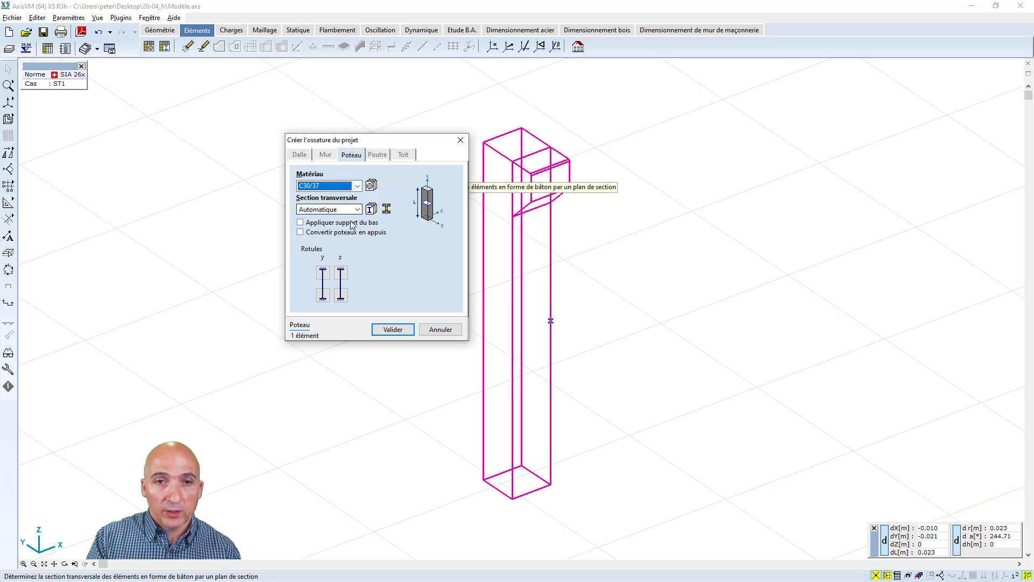
{"action": "left_click", "coordinate": [401, 329]}
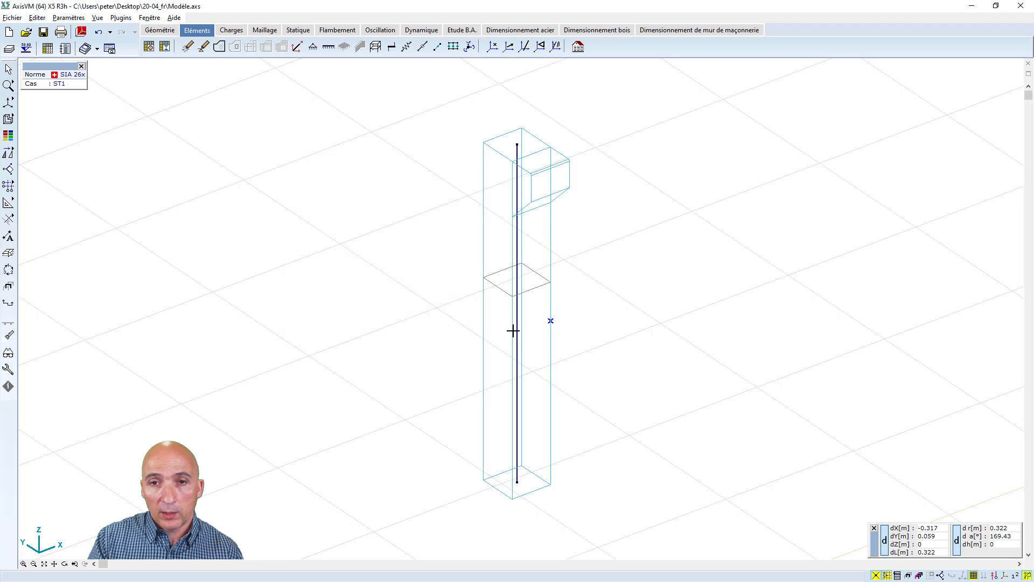
{"action": "mouse_move", "coordinate": [8, 119]}
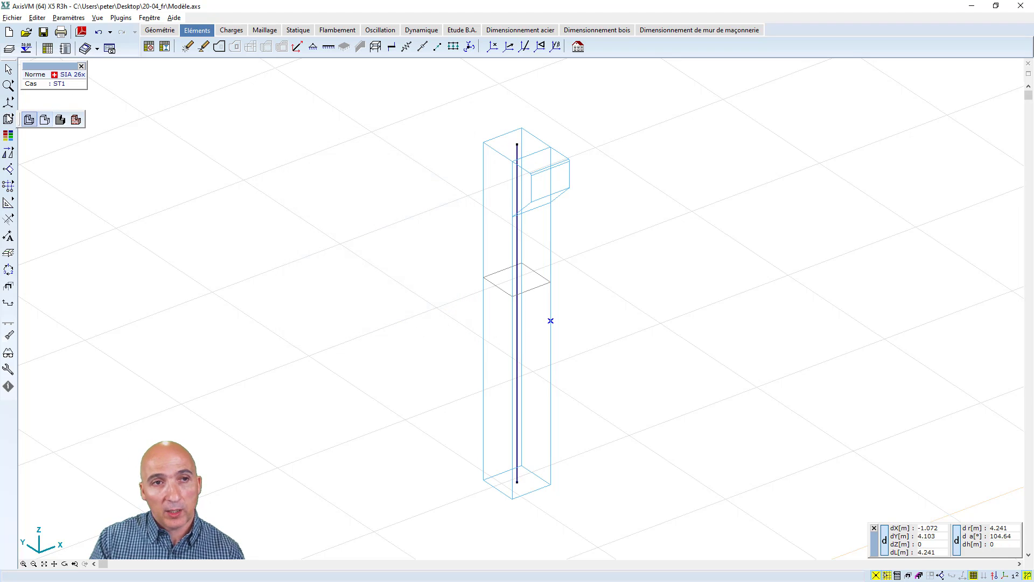
{"action": "left_click", "coordinate": [59, 120]}
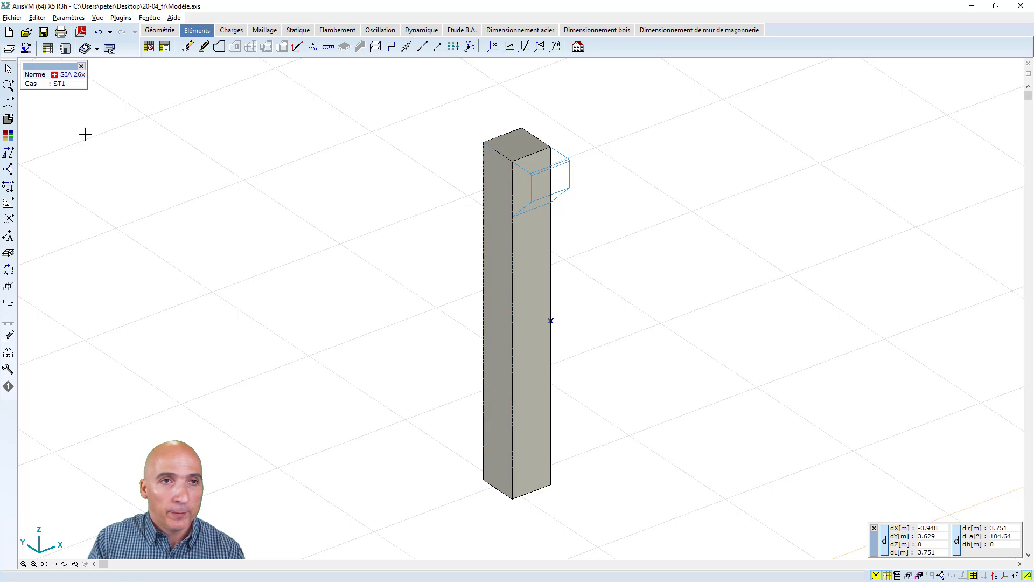
Undo the column's static model generation and the import of the sample column.
{"action": "left_click", "coordinate": [98, 35]}
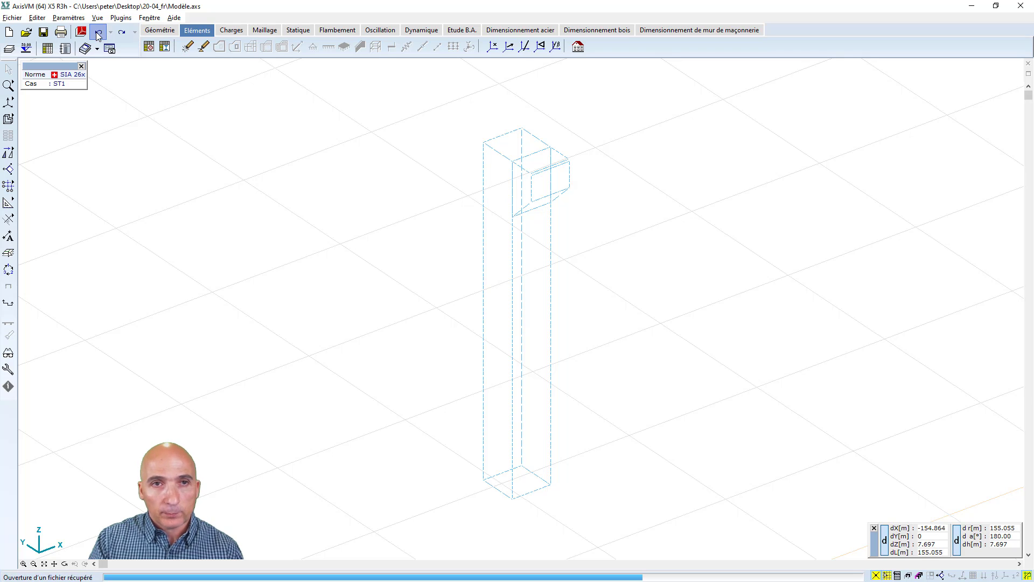
{"action": "left_click", "coordinate": [98, 35]}
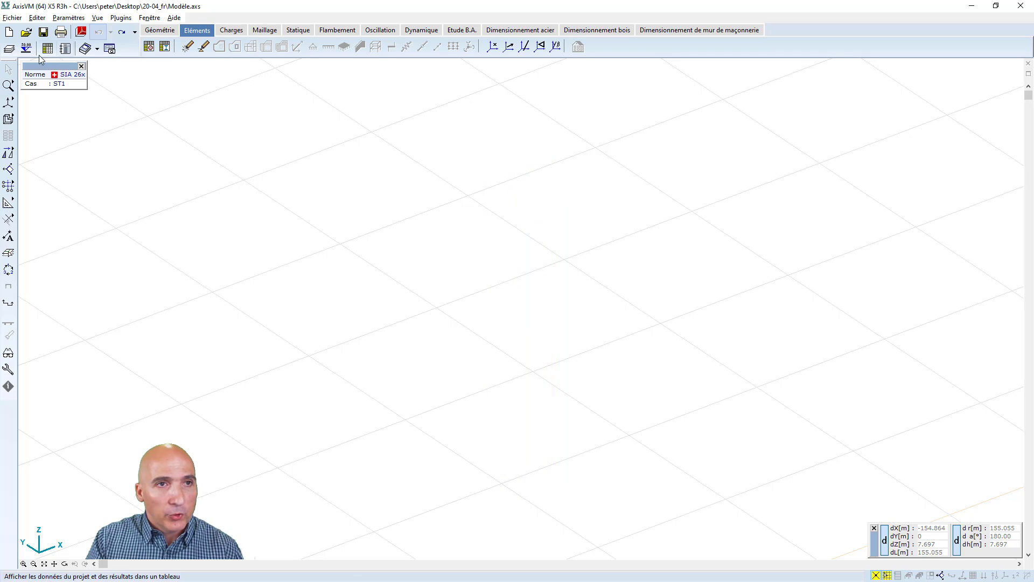
Try importing IFC Jumi.ifc as an architectural model with the Remplacer method, and undo the import.
{"action": "left_click", "coordinate": [12, 17]}
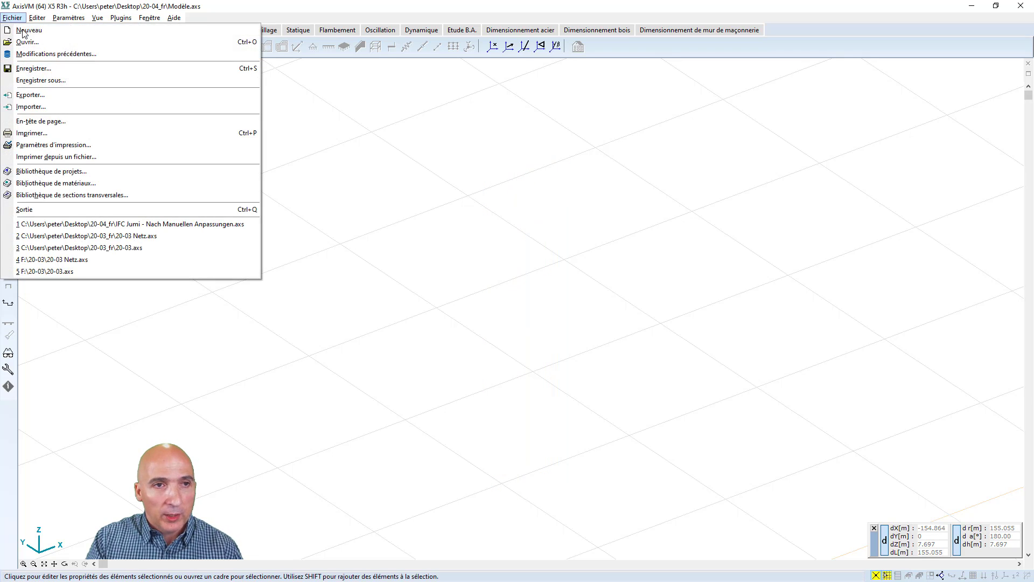
{"action": "left_click", "coordinate": [30, 106]}
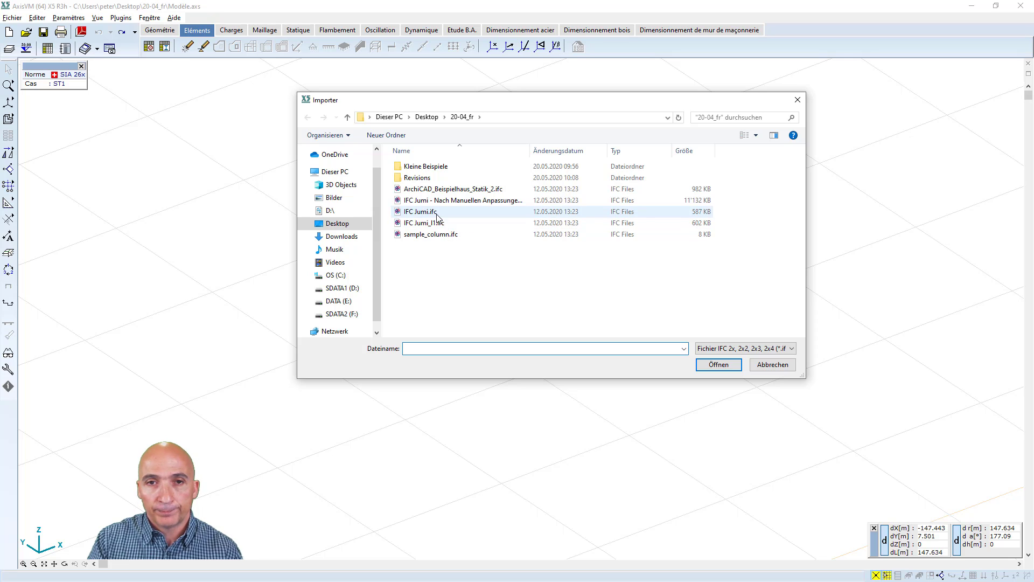
{"action": "left_click", "coordinate": [420, 212]}
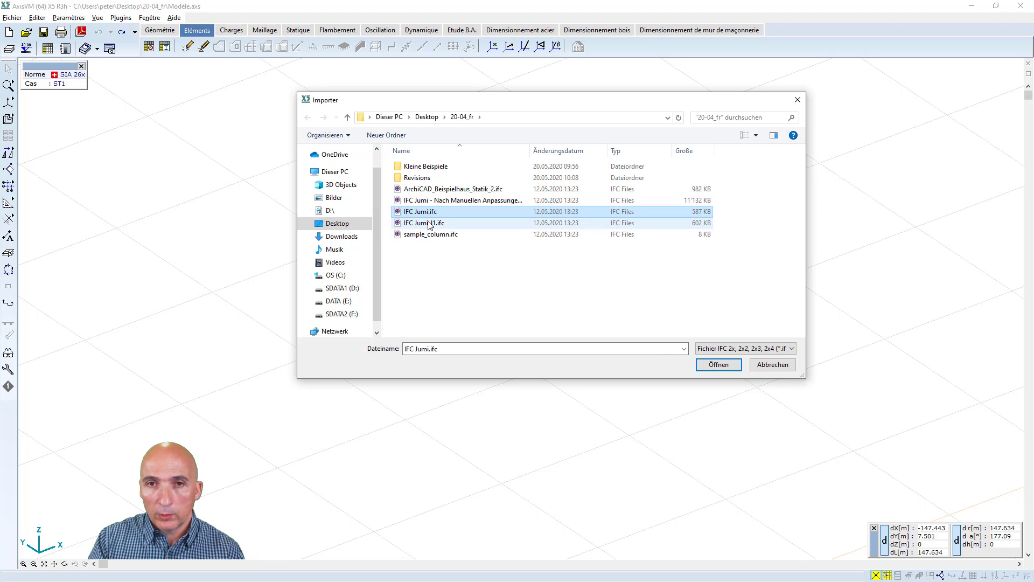
{"action": "left_click", "coordinate": [718, 364]}
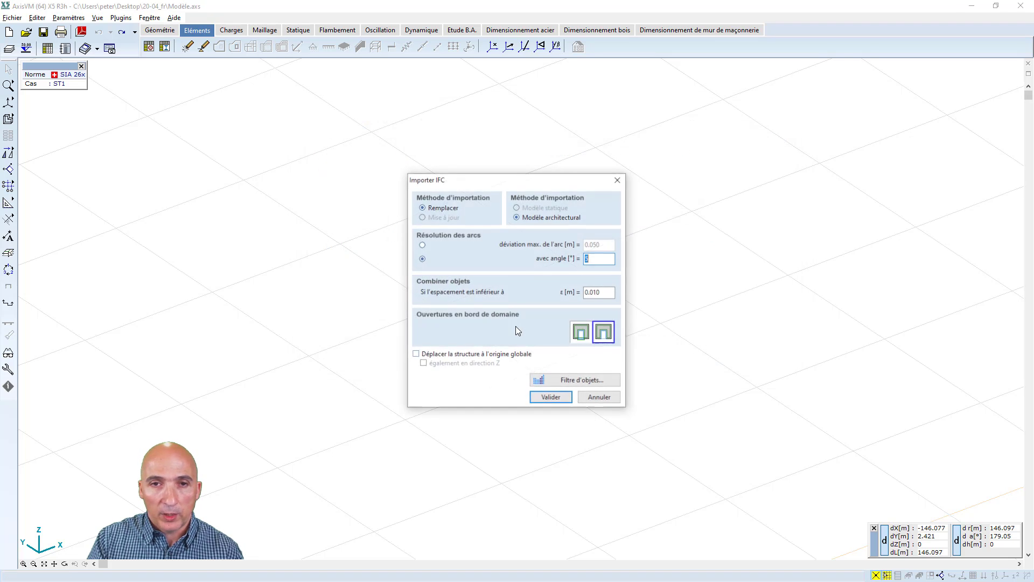
{"action": "left_click", "coordinate": [549, 398]}
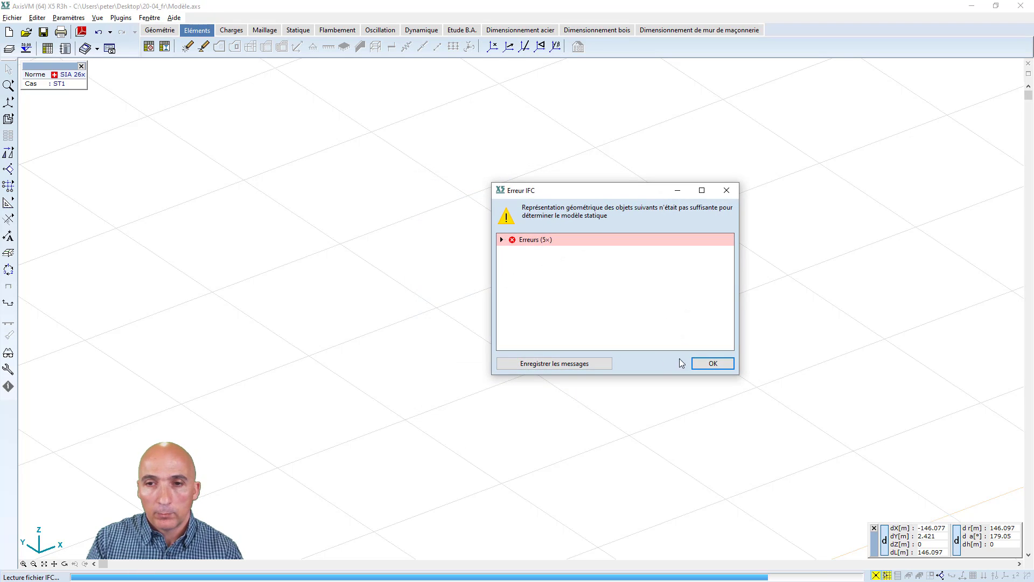
{"action": "left_click", "coordinate": [699, 361]}
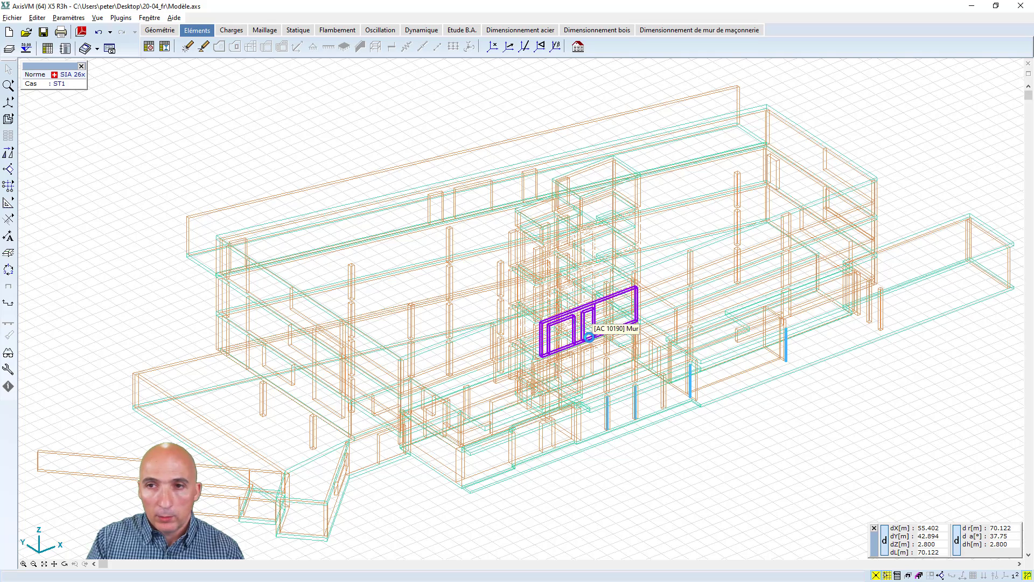
{"action": "scroll", "coordinate": [587, 363], "scroll_direction": "down", "scroll_amount": 1}
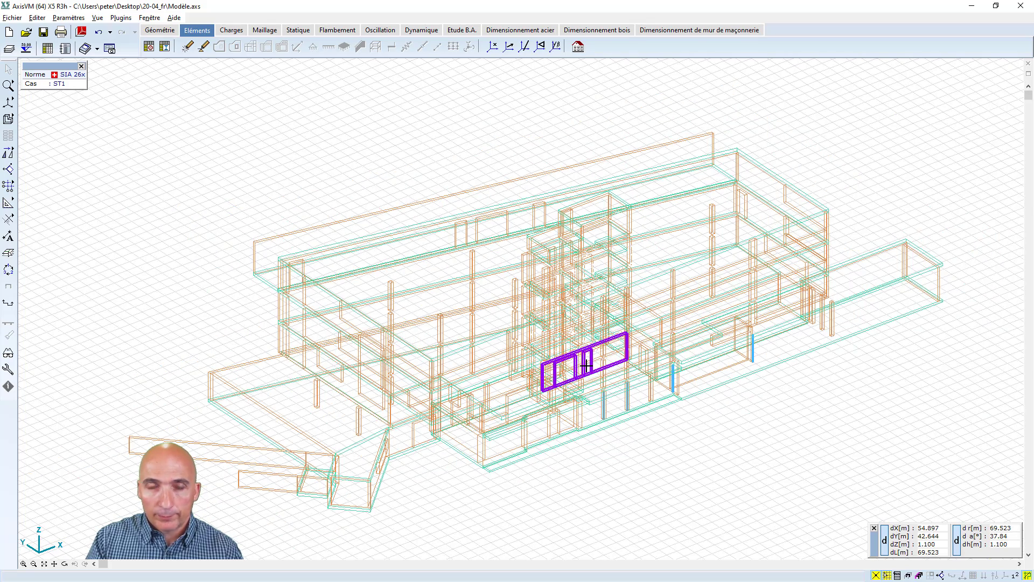
{"action": "left_click", "coordinate": [102, 32]}
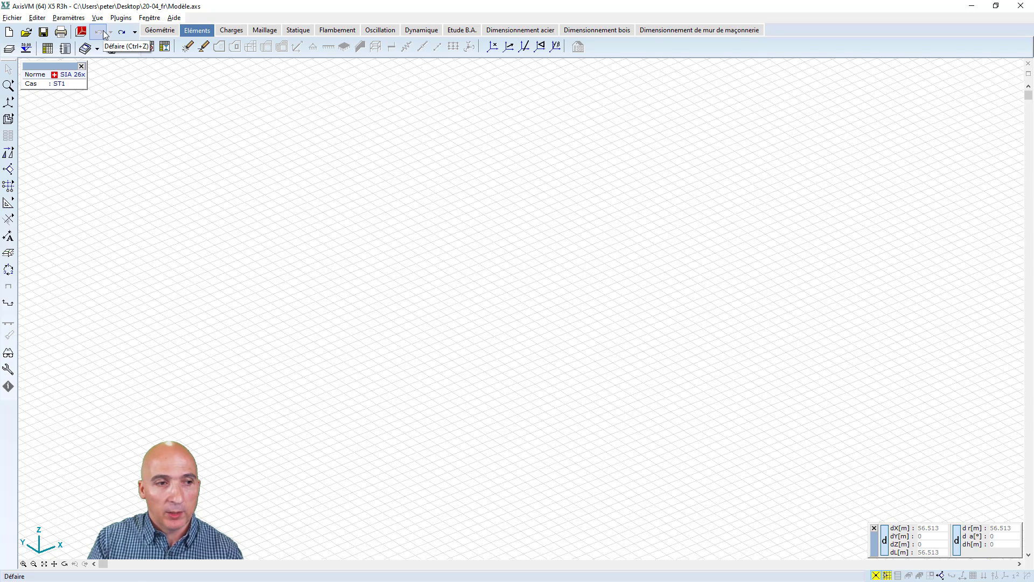
Import IFC Jumi_l1.ifc as an architectural model with the Remplacer method, accepting the reported geometry errors.
{"action": "left_click", "coordinate": [12, 17]}
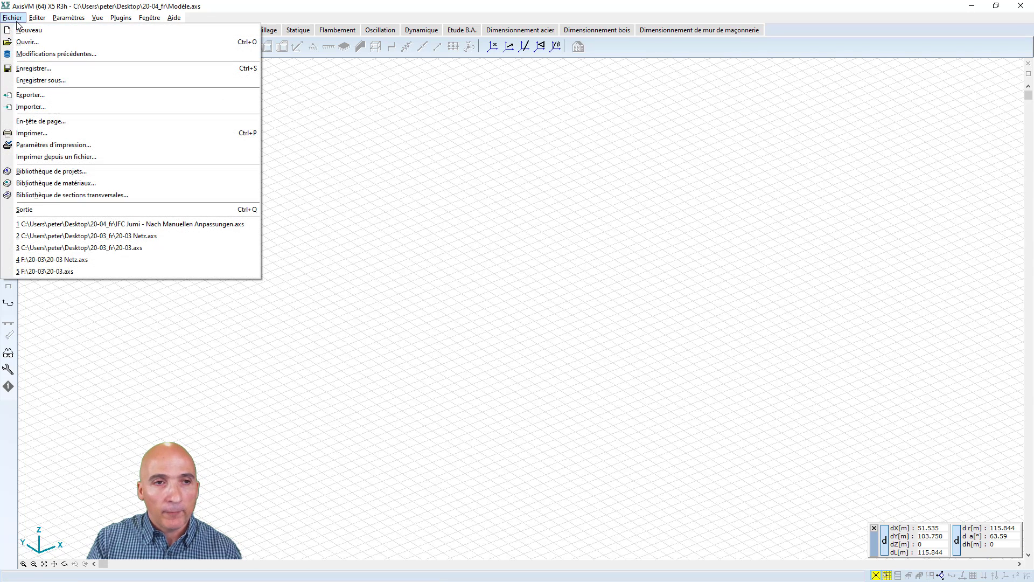
{"action": "left_click", "coordinate": [39, 107]}
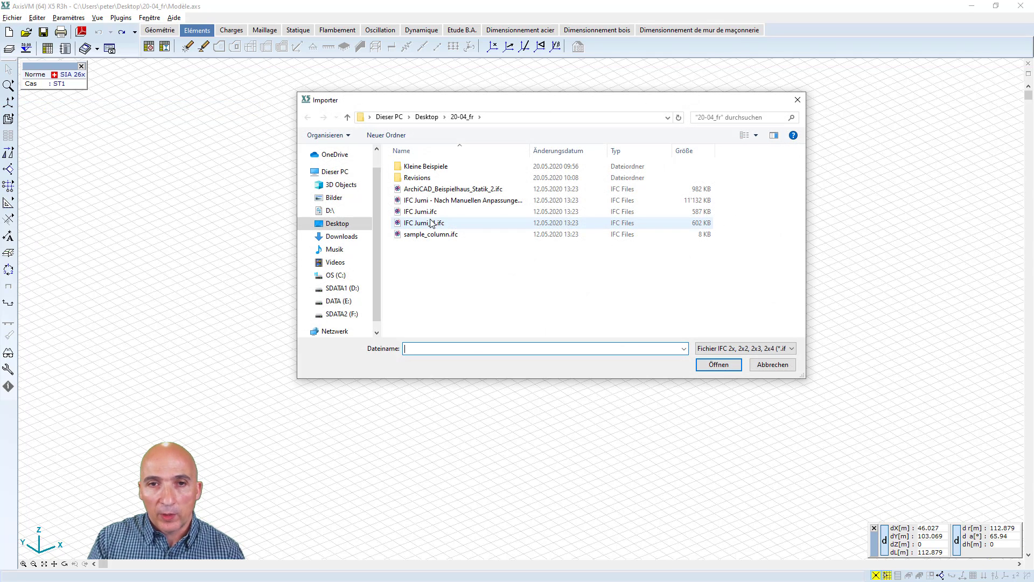
{"action": "left_click", "coordinate": [430, 223]}
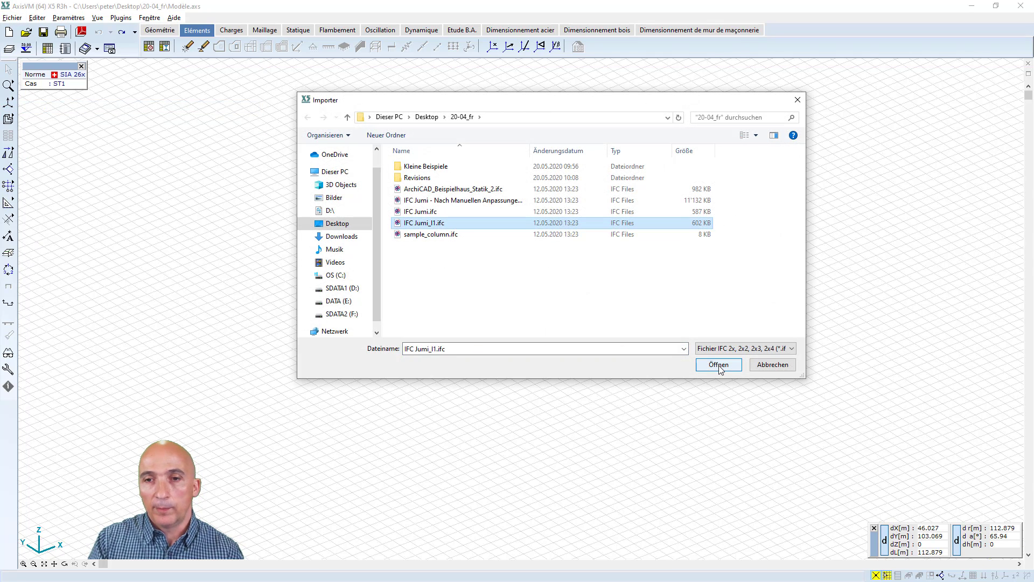
{"action": "left_click", "coordinate": [719, 364]}
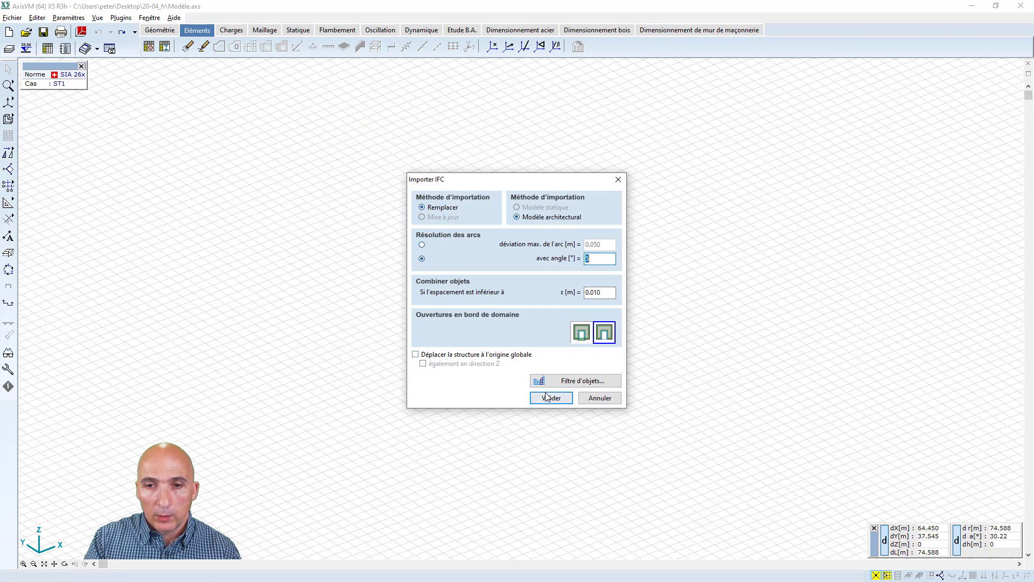
{"action": "left_click", "coordinate": [548, 397]}
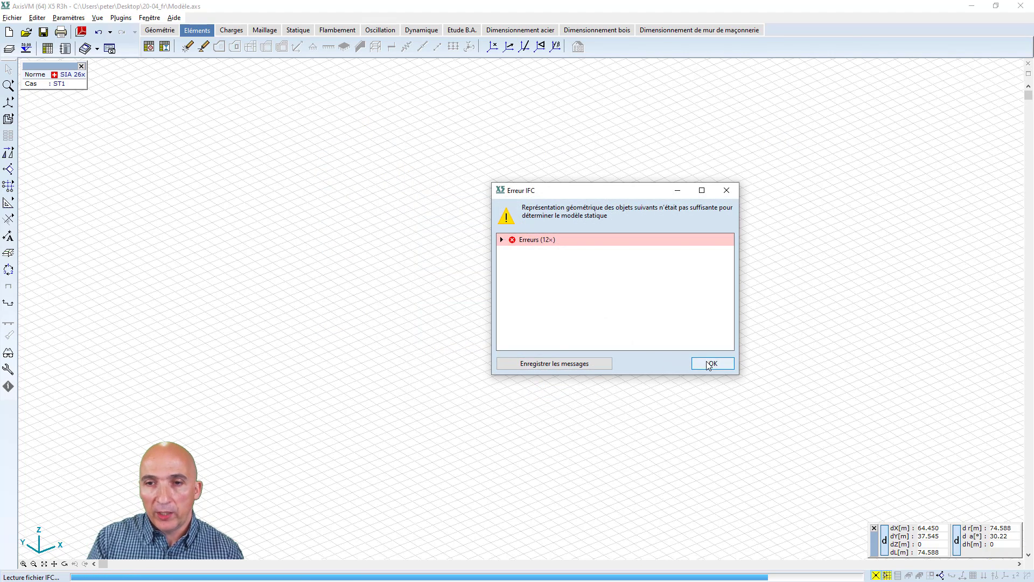
{"action": "left_click", "coordinate": [710, 364]}
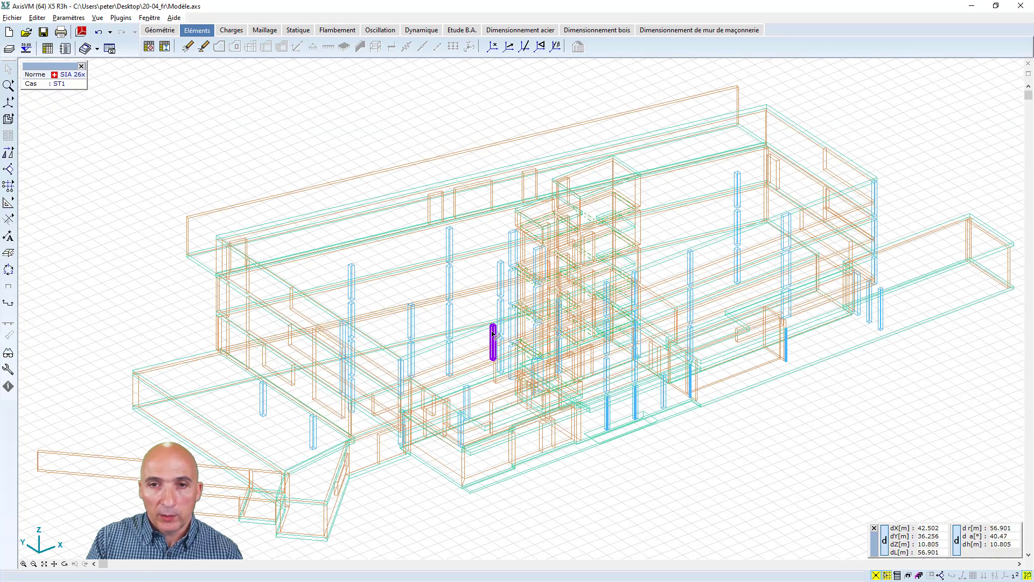
Examine the imported building's columns, walls, slabs and stair core from several angles, and fit the whole model in view.
{"action": "scroll", "coordinate": [559, 289], "scroll_direction": "down", "scroll_amount": 1}
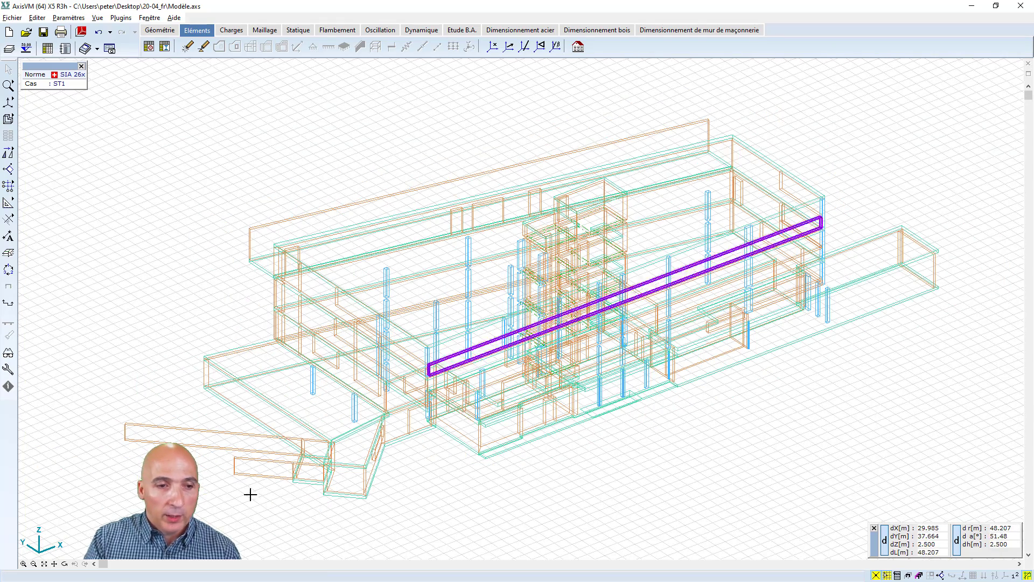
{"action": "left_click", "coordinate": [64, 565]}
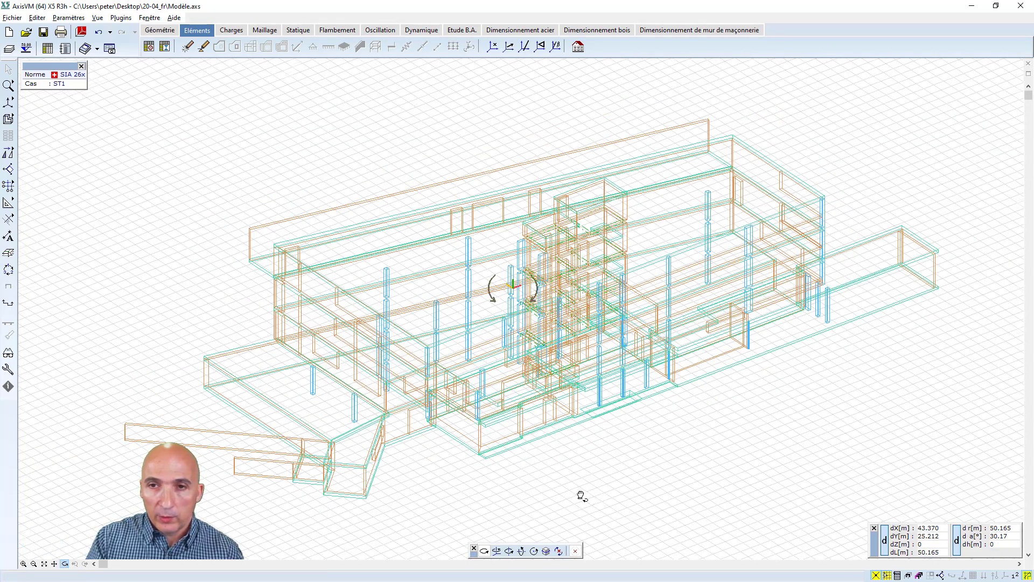
{"action": "left_click_drag", "start_coordinate": [582, 491], "coordinate": [521, 476]}
{"action": "left_click_drag", "start_coordinate": [671, 277], "coordinate": [740, 252]}
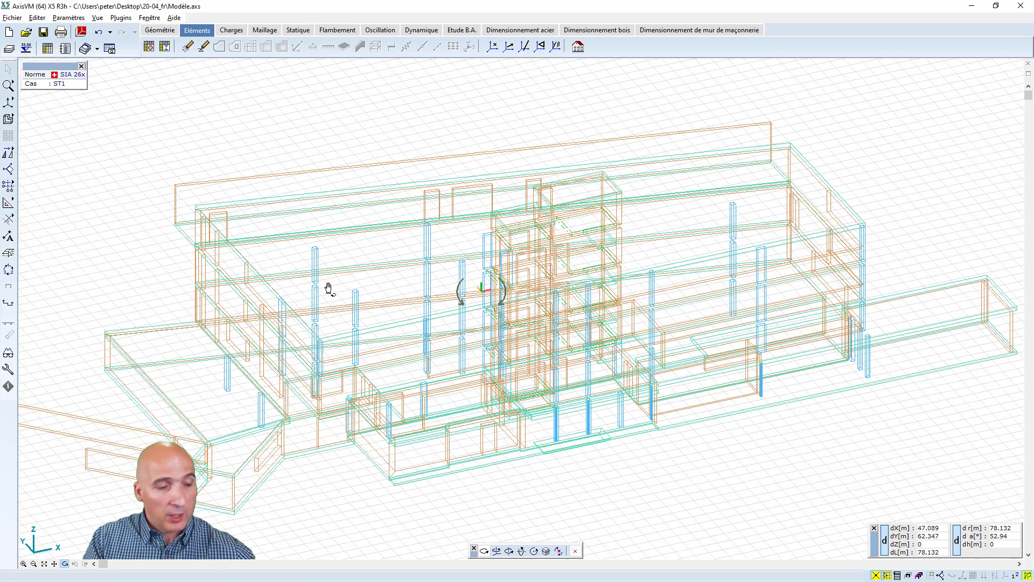
{"action": "key", "text": "Escape"}
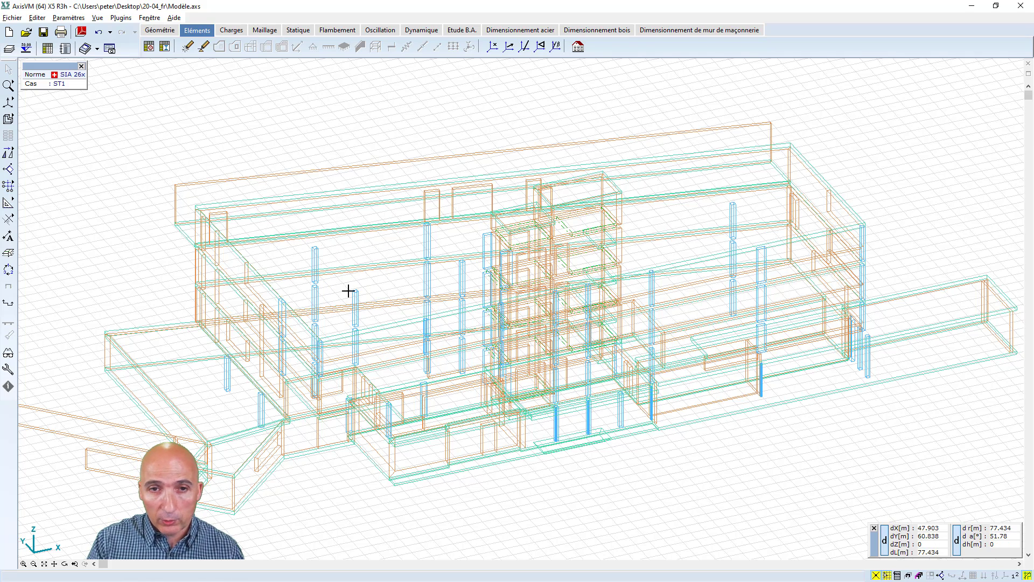
{"action": "left_click", "coordinate": [64, 563]}
{"action": "left_click_drag", "start_coordinate": [614, 325], "coordinate": [767, 177]}
{"action": "scroll", "coordinate": [604, 287], "scroll_direction": "up", "scroll_amount": 3}
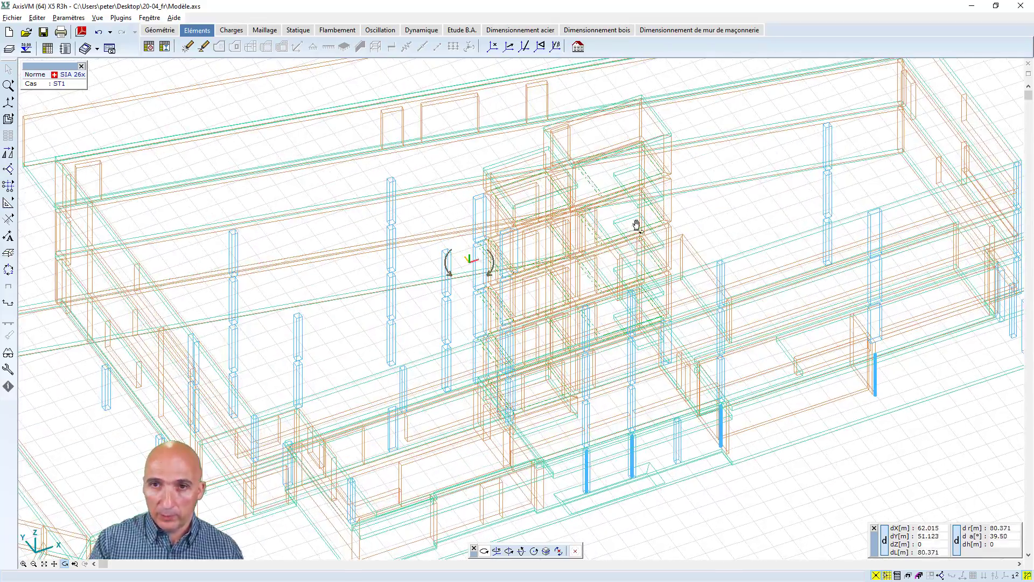
{"action": "left_click_drag", "start_coordinate": [636, 225], "coordinate": [547, 412]}
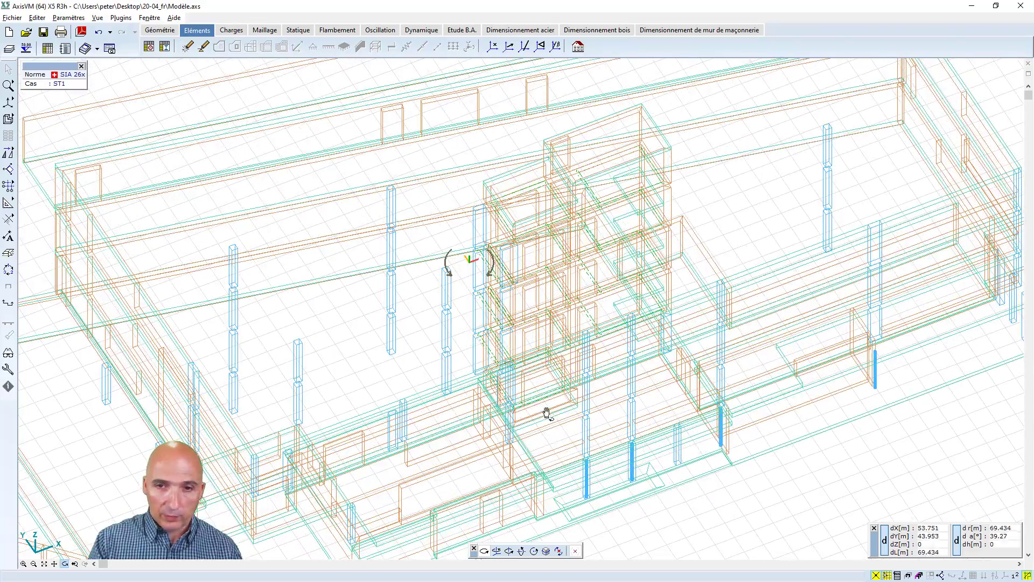
{"action": "left_click_drag", "start_coordinate": [581, 317], "coordinate": [524, 266]}
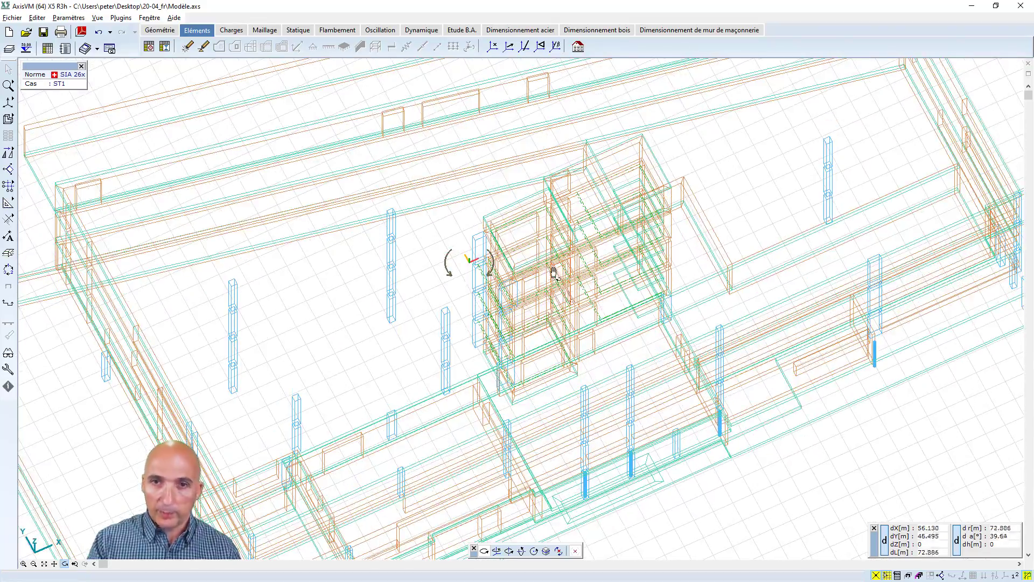
{"action": "left_click_drag", "start_coordinate": [549, 329], "coordinate": [461, 318]}
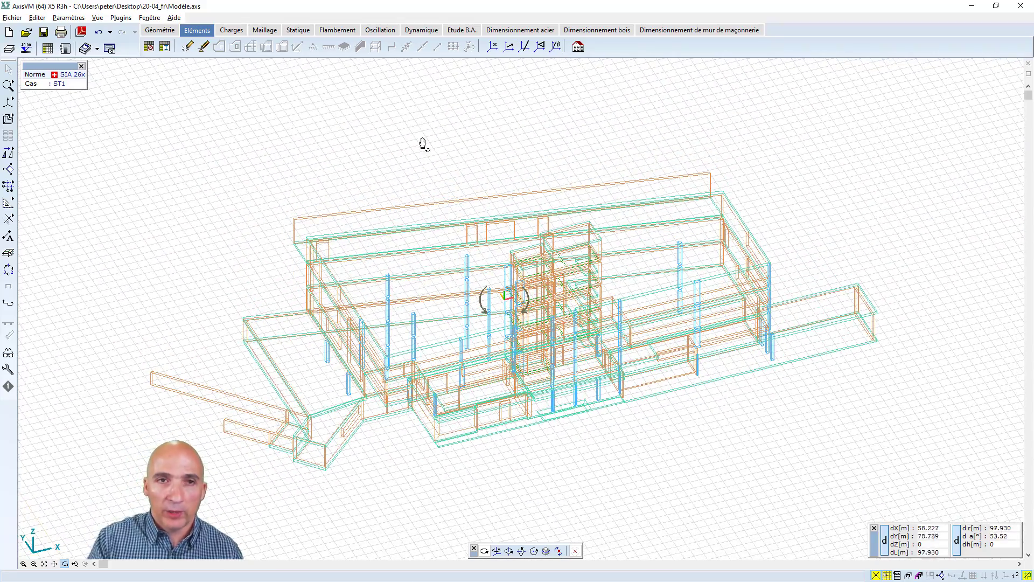
{"action": "left_click_drag", "start_coordinate": [425, 395], "coordinate": [290, 491]}
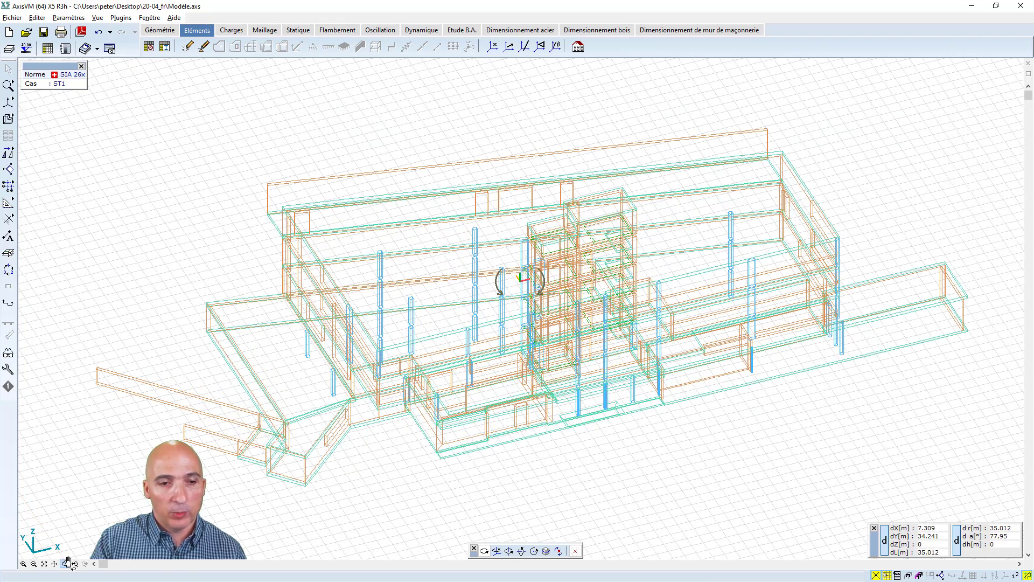
{"action": "left_click", "coordinate": [45, 564]}
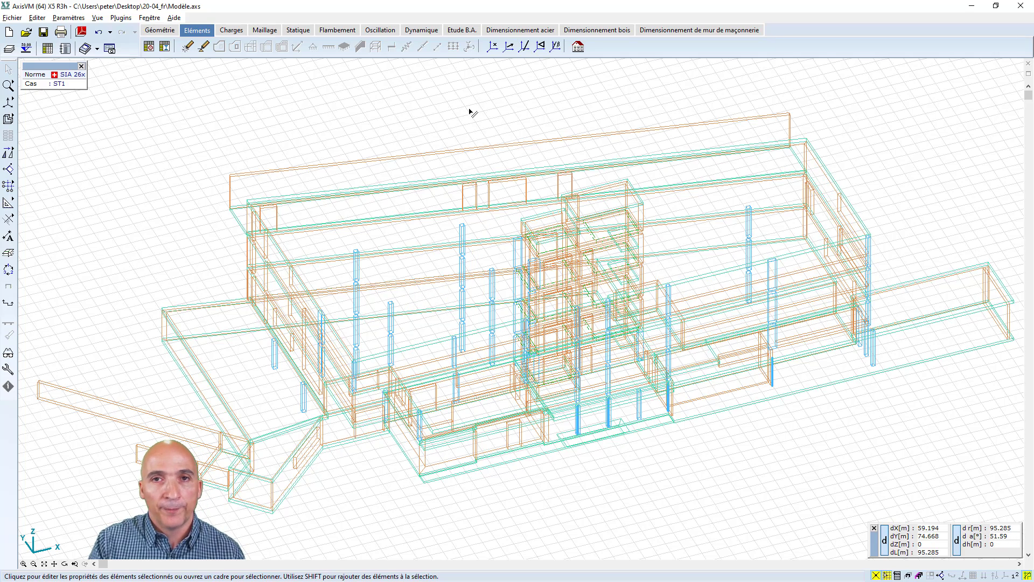
Start creating the static model for all slabs, walls, columns and other objects on all four storeys.
{"action": "left_click", "coordinate": [578, 47]}
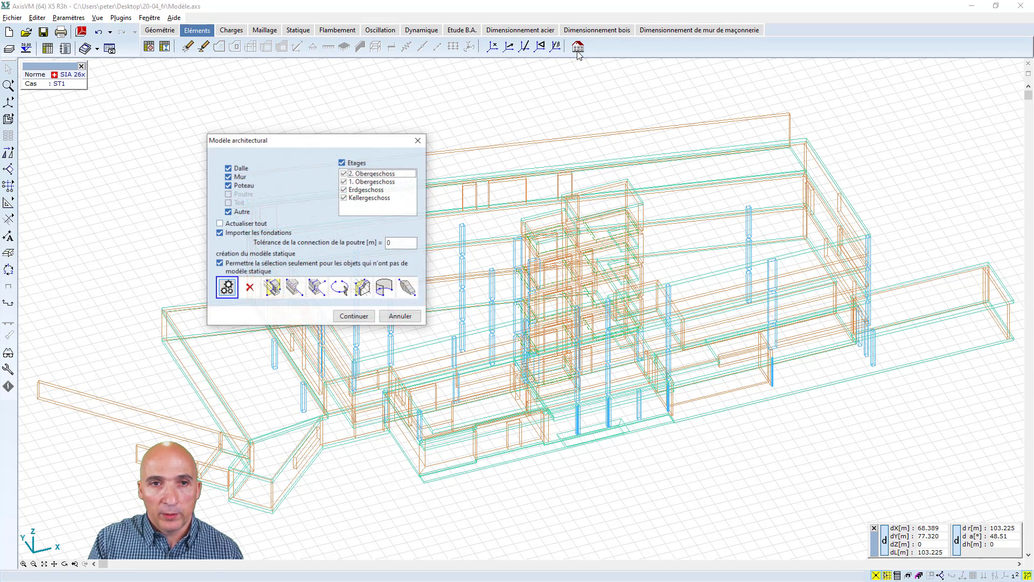
{"action": "left_click", "coordinate": [355, 317]}
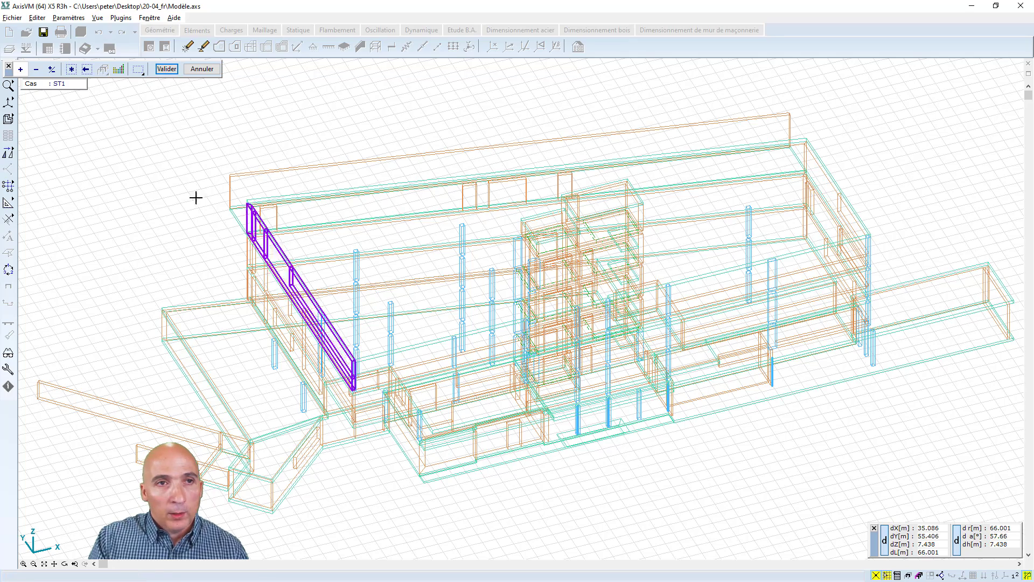
{"action": "left_click", "coordinate": [72, 69]}
{"action": "left_click", "coordinate": [166, 69]}
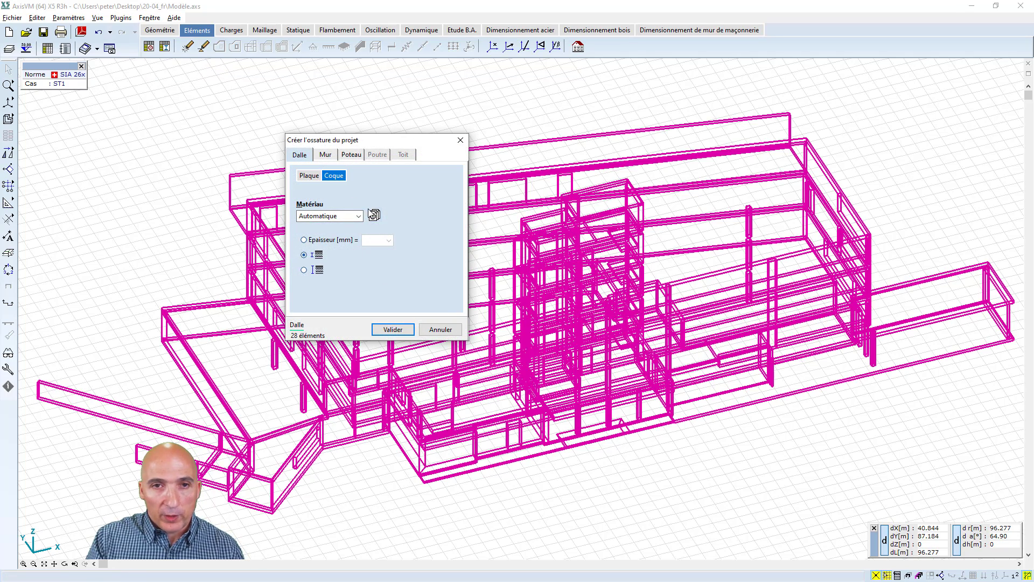
Set C30/37 concrete as the material for the slab and wall shells of the static model.
{"action": "left_click", "coordinate": [374, 215]}
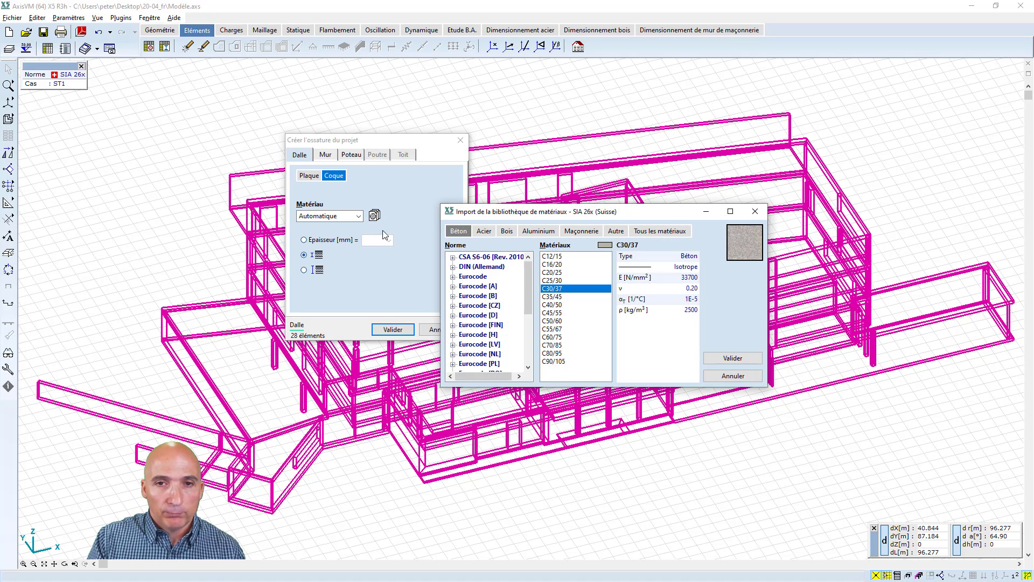
{"action": "left_click", "coordinate": [733, 358]}
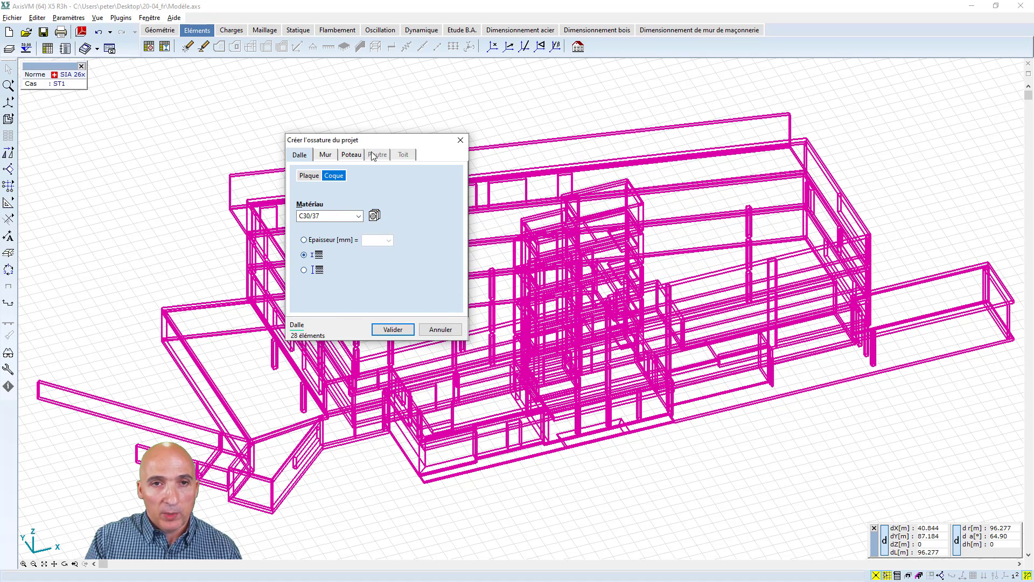
{"action": "left_click", "coordinate": [325, 155]}
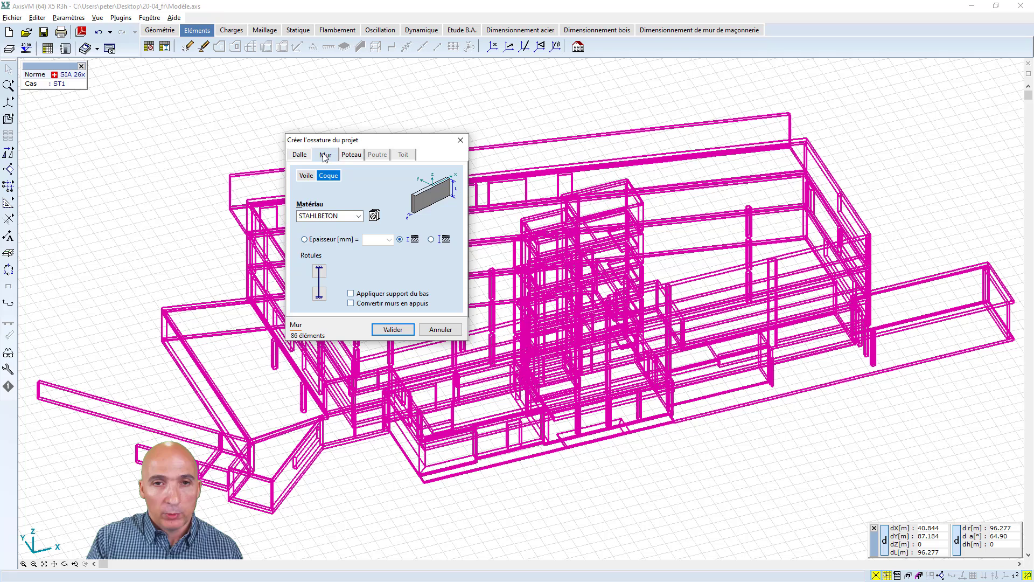
{"action": "left_click", "coordinate": [358, 216]}
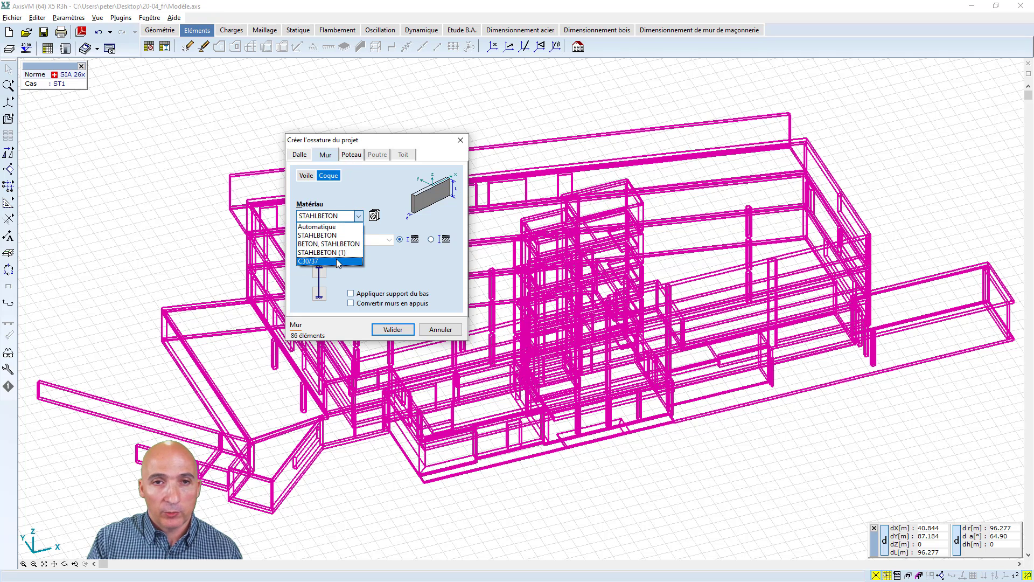
{"action": "left_click", "coordinate": [335, 260]}
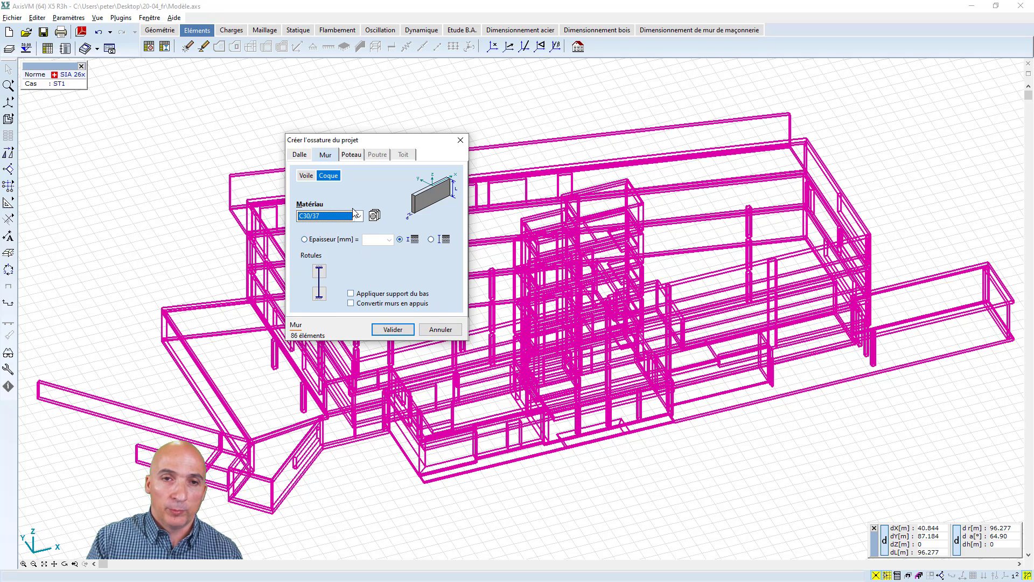
Set the columns' material to C30/37 and generate the static model from the architectural elements.
{"action": "left_click", "coordinate": [353, 155]}
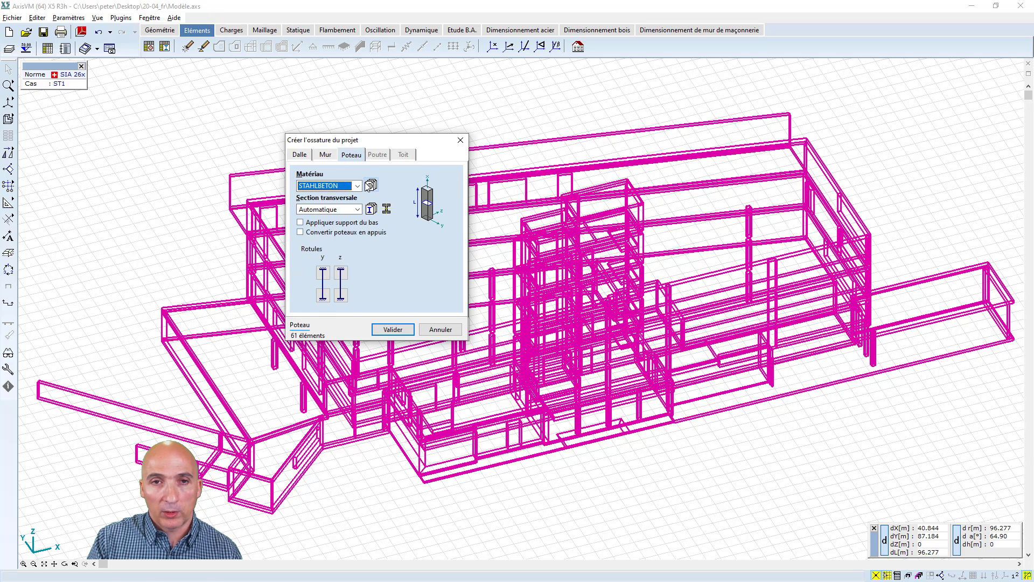
{"action": "left_click", "coordinate": [357, 186]}
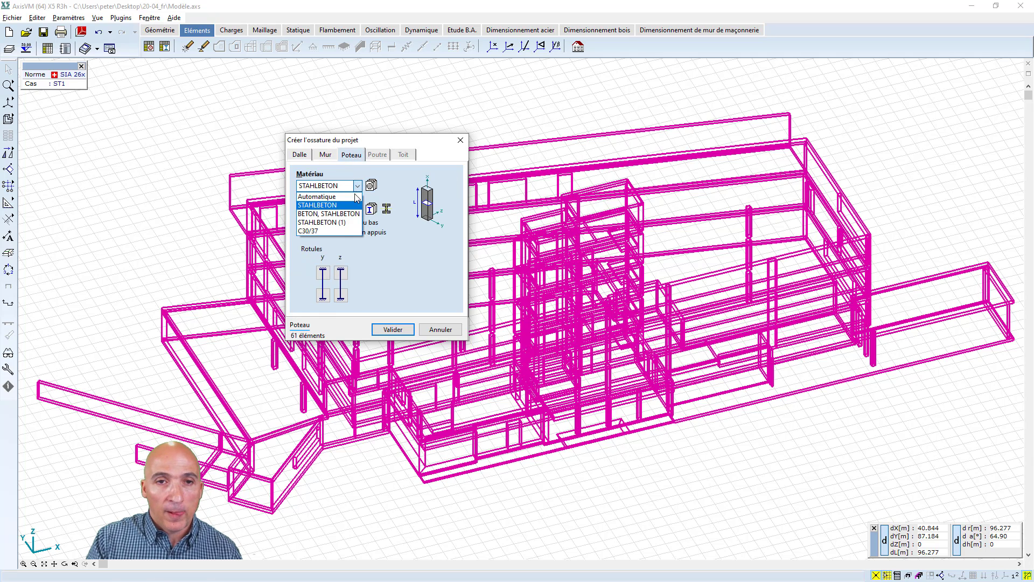
{"action": "left_click", "coordinate": [337, 231]}
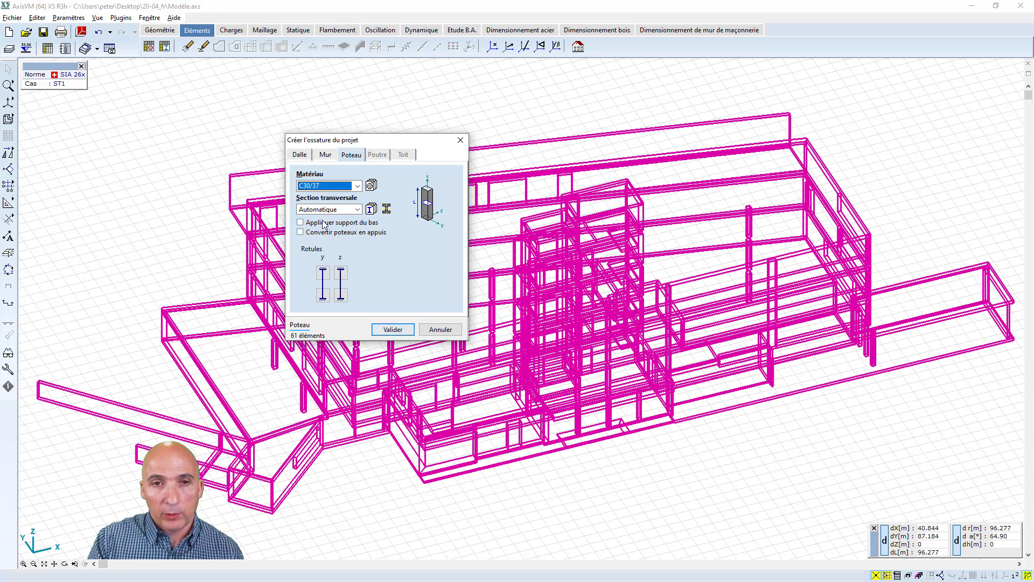
{"action": "left_click", "coordinate": [395, 330]}
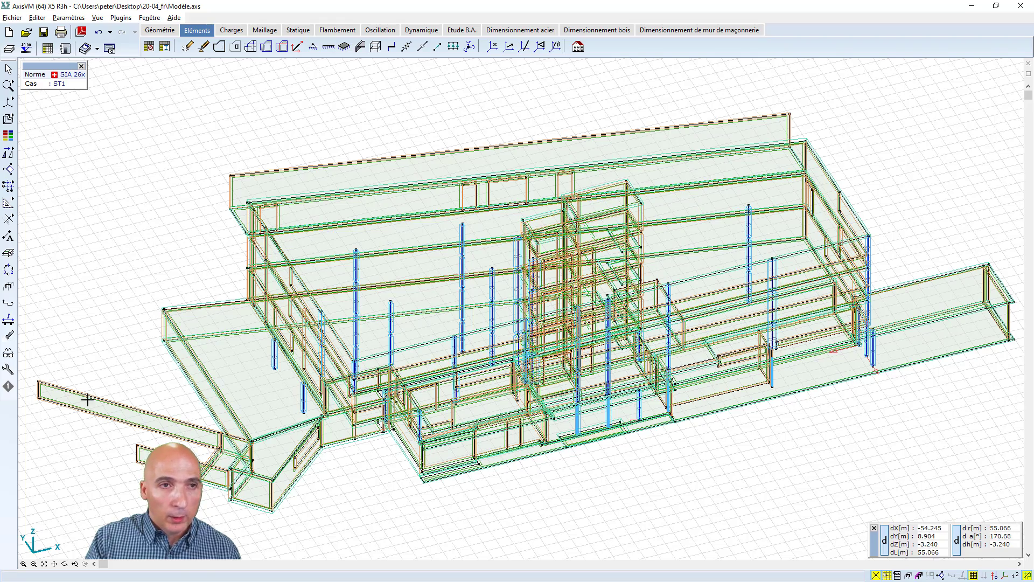
Inspect the material and cross-section properties of an interior column in the generated static model, without changing anything.
{"action": "mouse_move", "coordinate": [9, 119]}
{"action": "scroll", "coordinate": [464, 269], "scroll_direction": "up", "scroll_amount": 4}
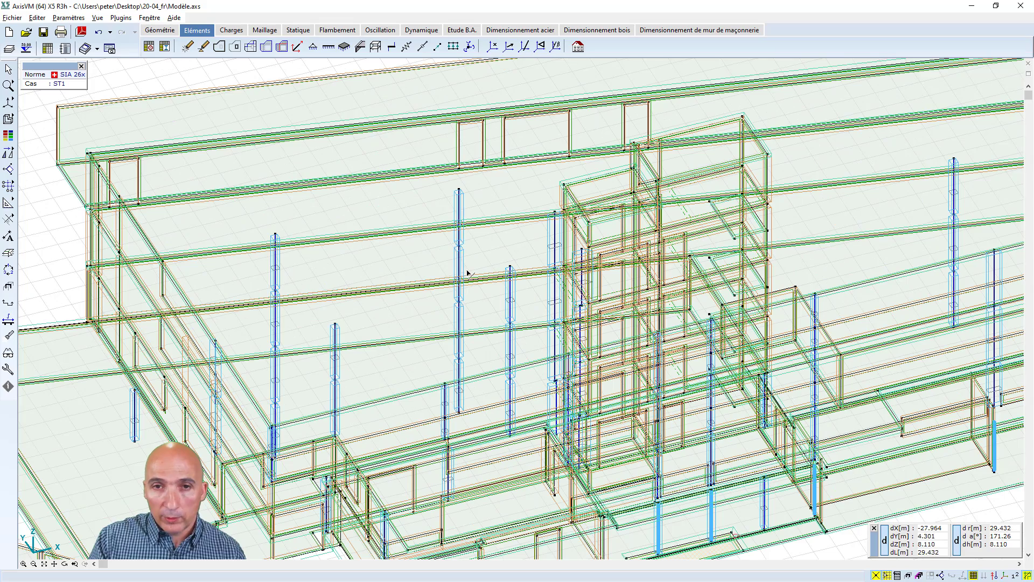
{"action": "mouse_move", "coordinate": [462, 265]}
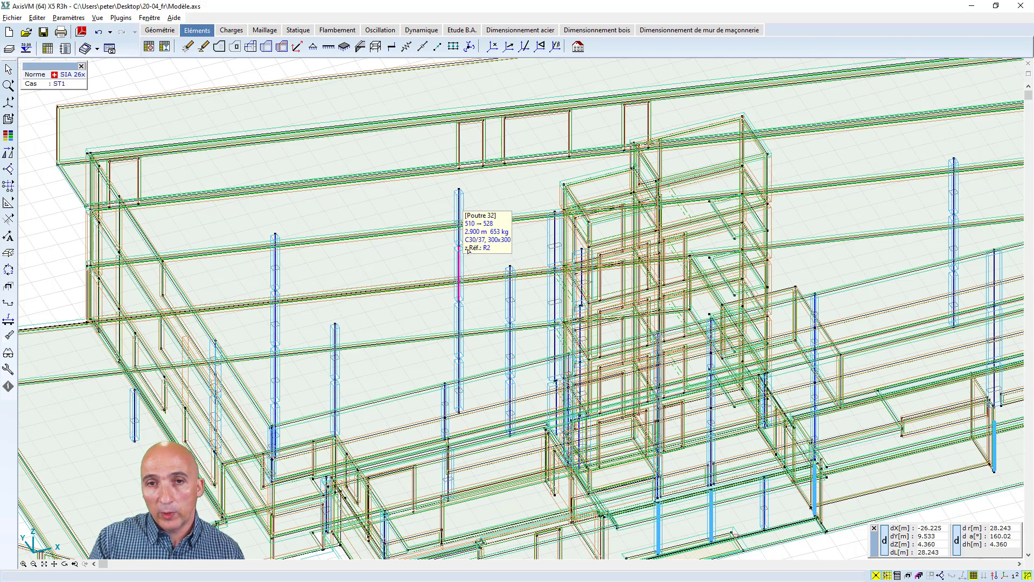
{"action": "double_click", "coordinate": [468, 250]}
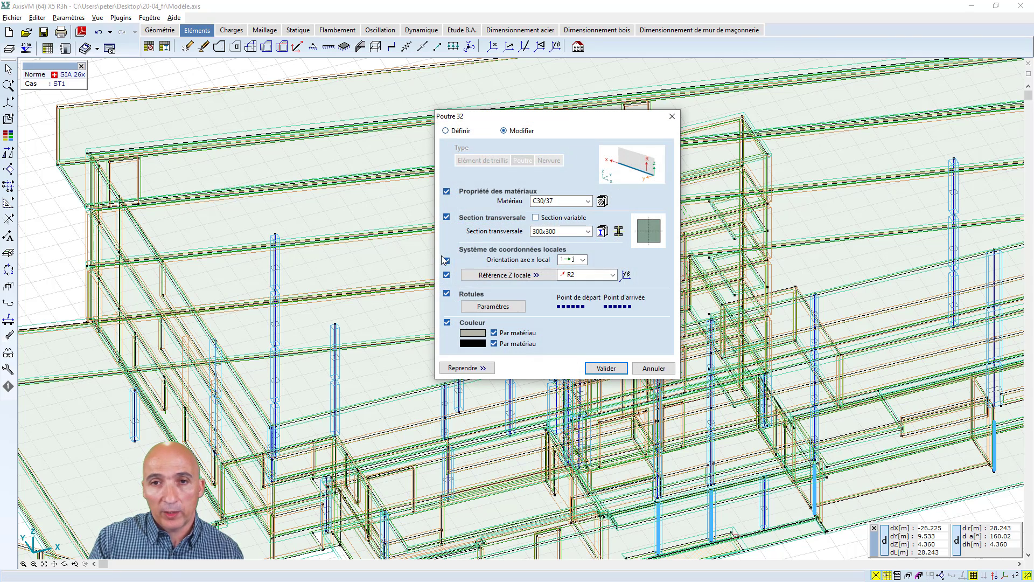
{"action": "left_click", "coordinate": [653, 368]}
{"action": "scroll", "coordinate": [638, 364], "scroll_direction": "down", "scroll_amount": 4}
{"action": "scroll", "coordinate": [637, 372], "scroll_direction": "down", "scroll_amount": 2}
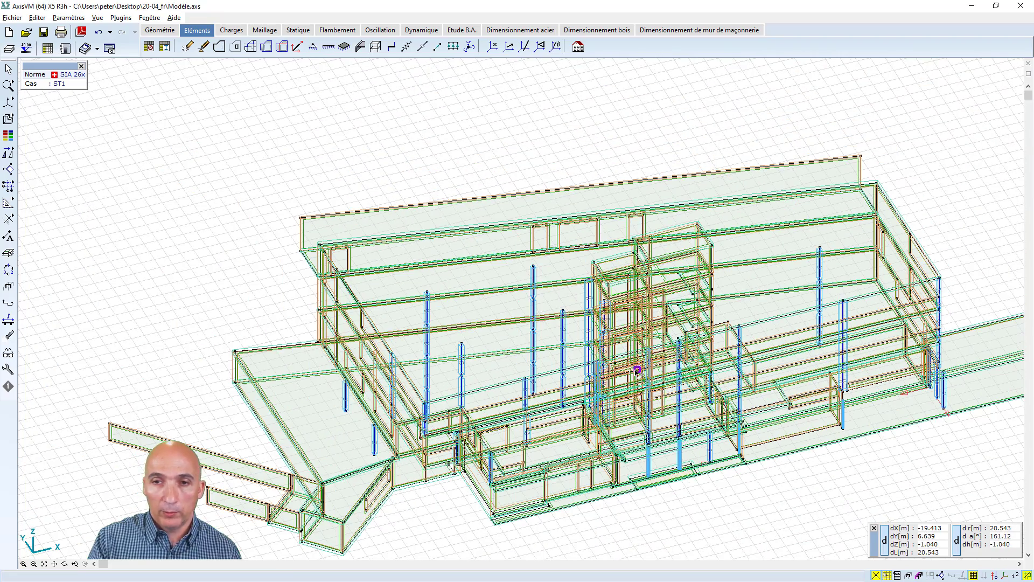
Display the static model as a rendered solid, examine it from low and raised angles, and return to the wireframe display.
{"action": "left_click", "coordinate": [8, 119]}
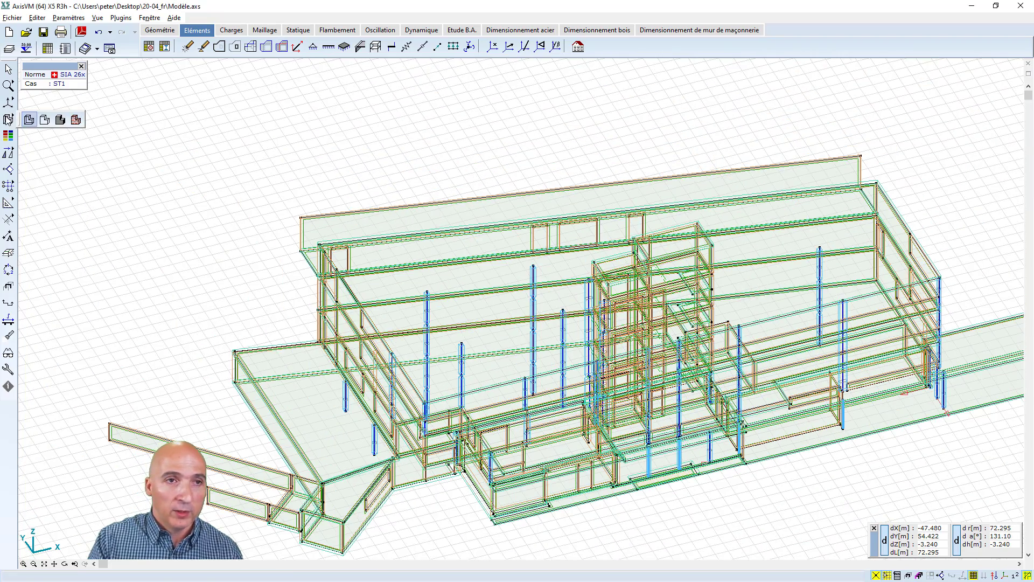
{"action": "left_click", "coordinate": [60, 119]}
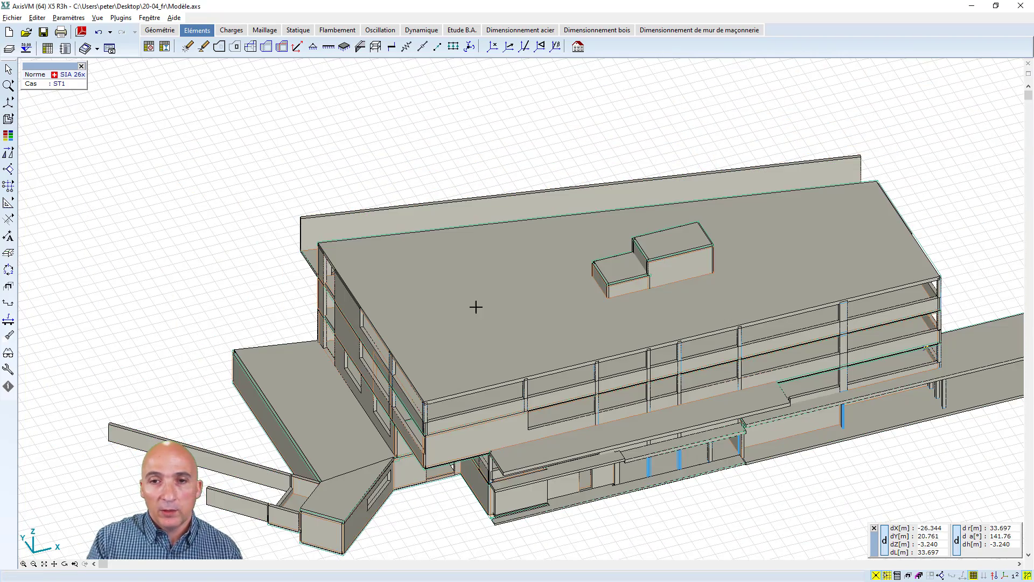
{"action": "left_click", "coordinate": [64, 563]}
{"action": "left_click_drag", "start_coordinate": [574, 366], "coordinate": [570, 293]}
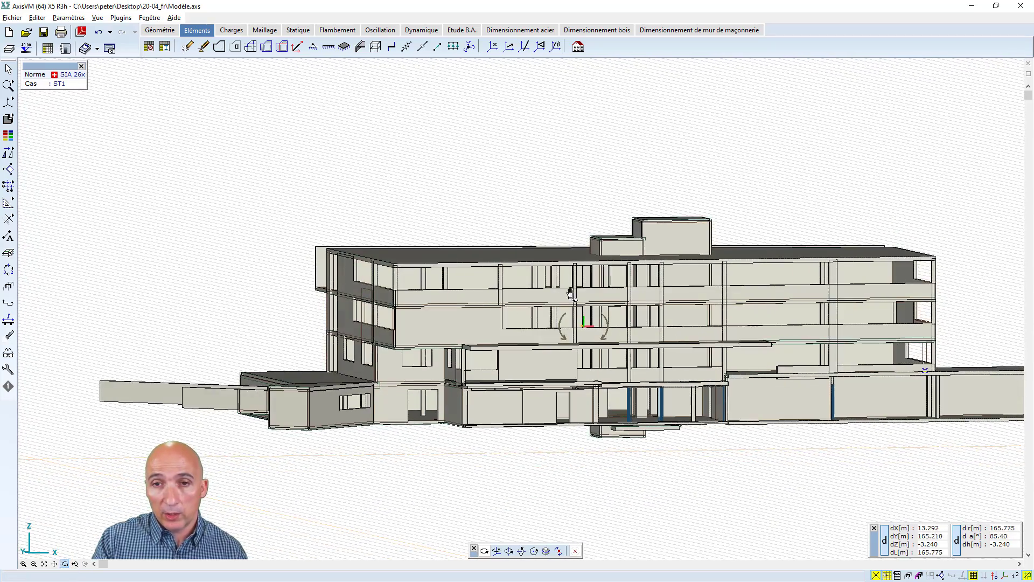
{"action": "left_click_drag", "start_coordinate": [685, 327], "coordinate": [625, 378]}
{"action": "scroll", "coordinate": [624, 377], "scroll_direction": "up", "scroll_amount": 2}
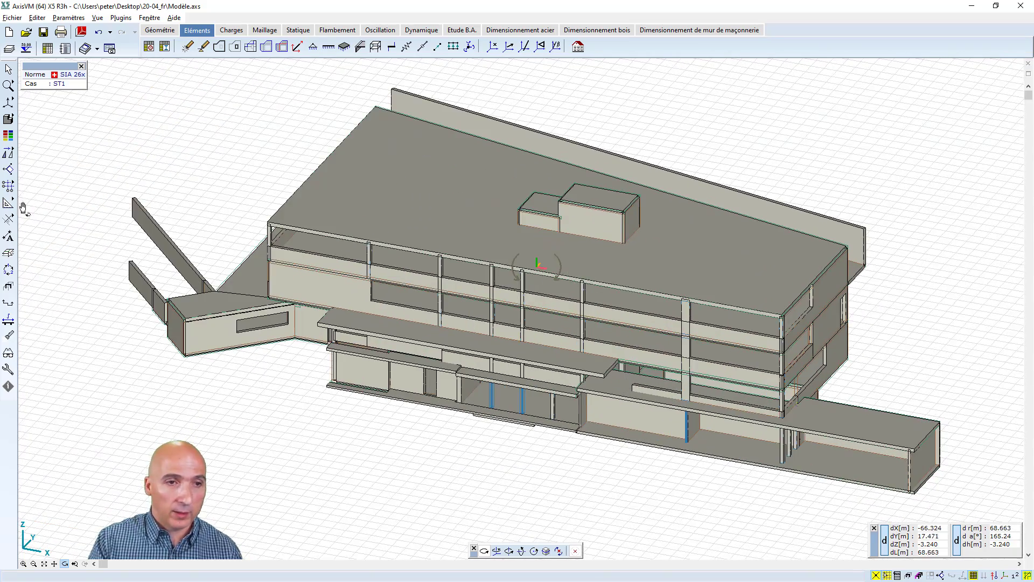
{"action": "left_click", "coordinate": [8, 120]}
{"action": "left_click", "coordinate": [29, 120]}
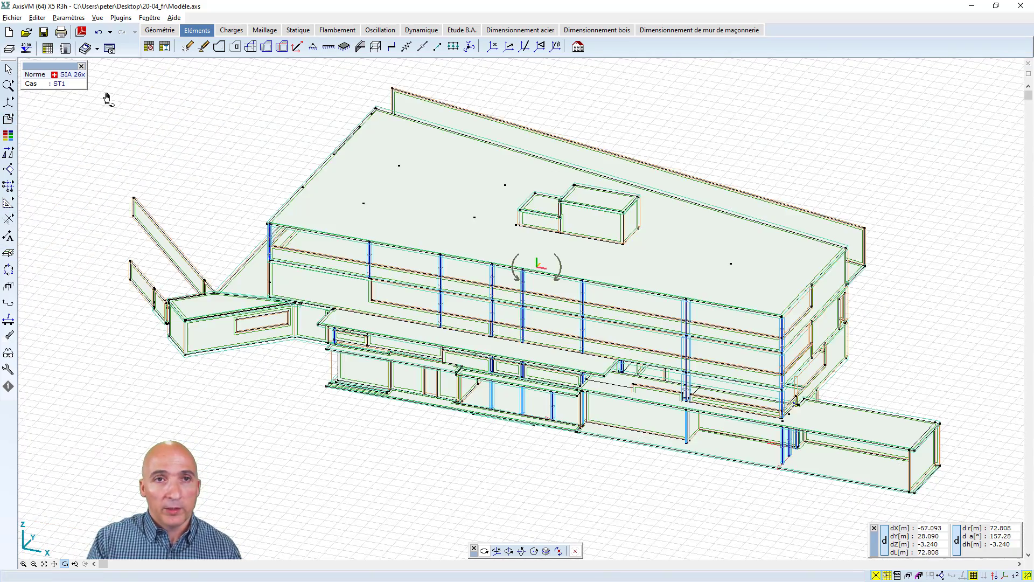
Run the geometry check on the whole static model and close its report.
{"action": "left_click", "coordinate": [160, 31]}
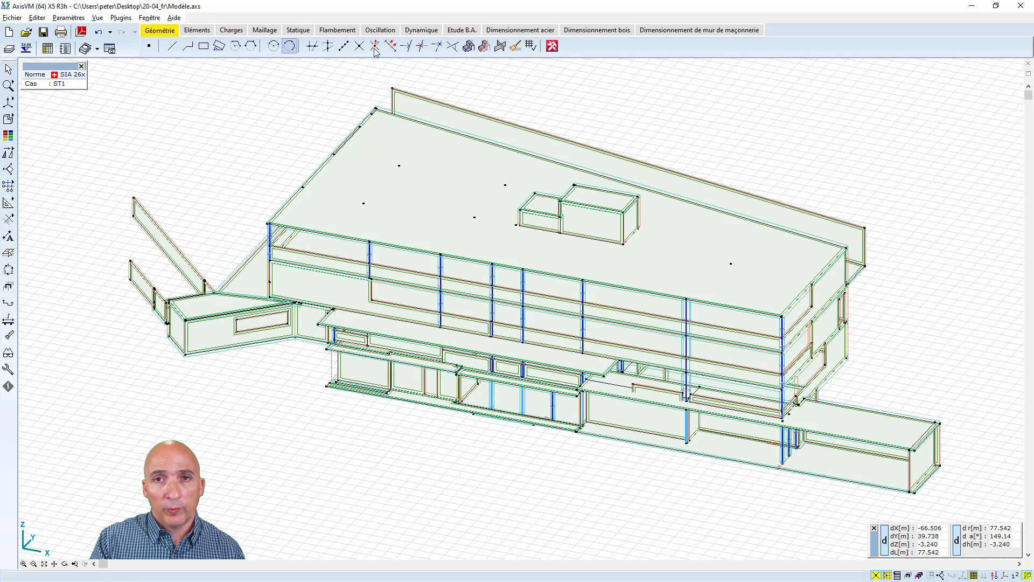
{"action": "left_click", "coordinate": [530, 47]}
{"action": "left_click", "coordinate": [512, 353]}
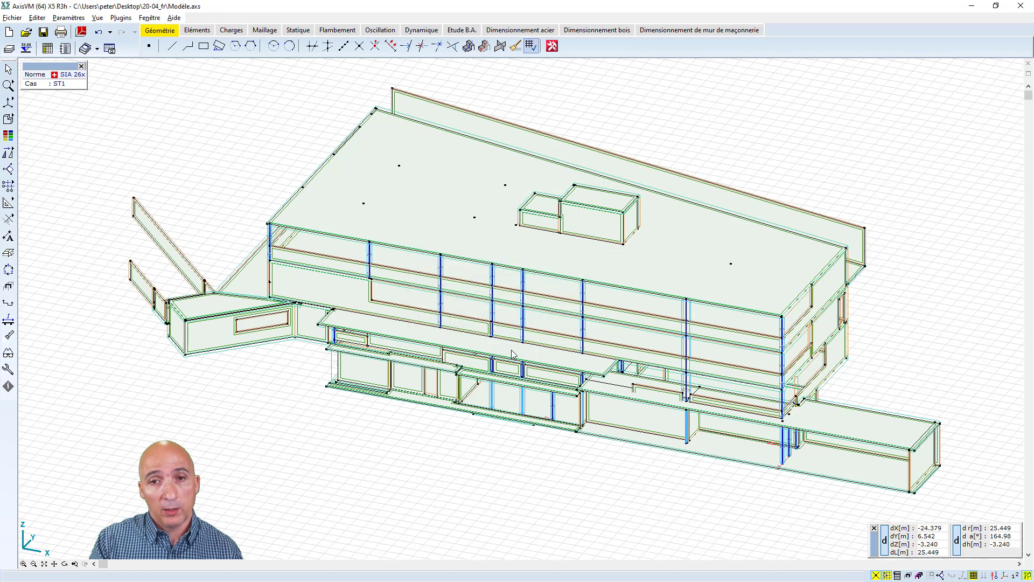
{"action": "left_click", "coordinate": [603, 312]}
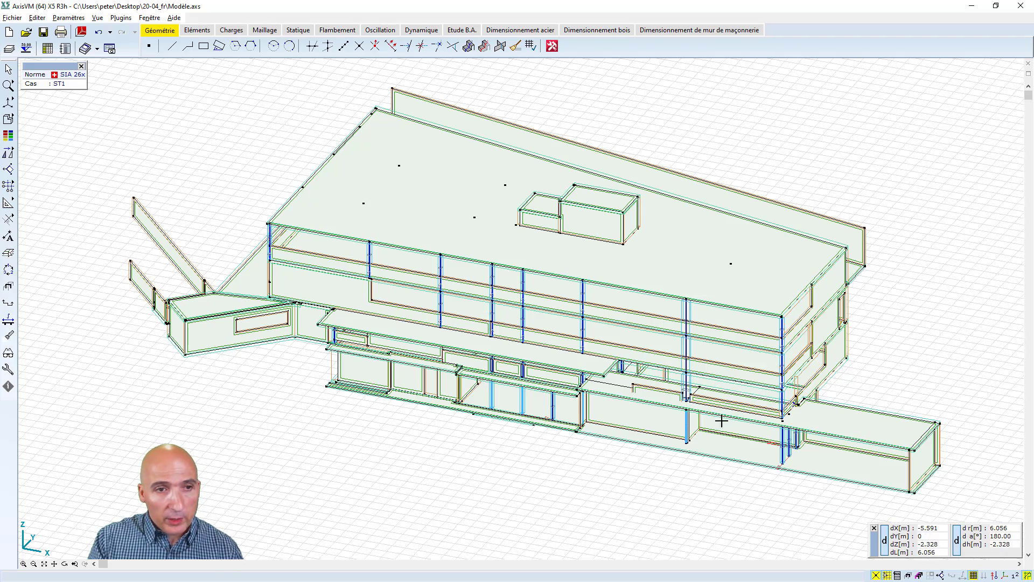
Move the two outer corner nodes of the low annex's roof slab about 0.39 m inward onto the end wall's upper corners.
{"action": "scroll", "coordinate": [850, 431], "scroll_direction": "up", "scroll_amount": 5}
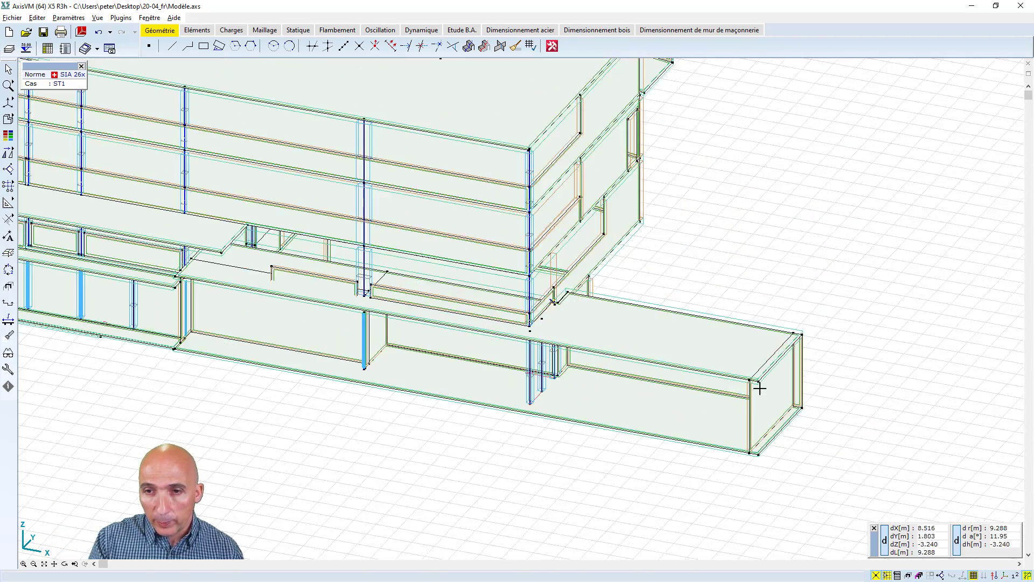
{"action": "scroll", "coordinate": [761, 379], "scroll_direction": "up", "scroll_amount": 1}
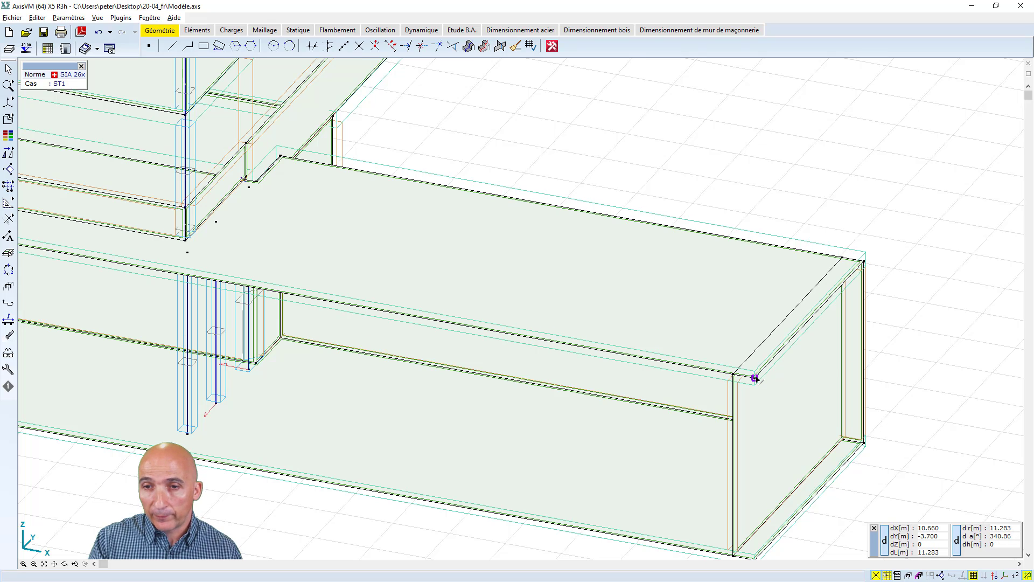
{"action": "double_click", "coordinate": [759, 379]}
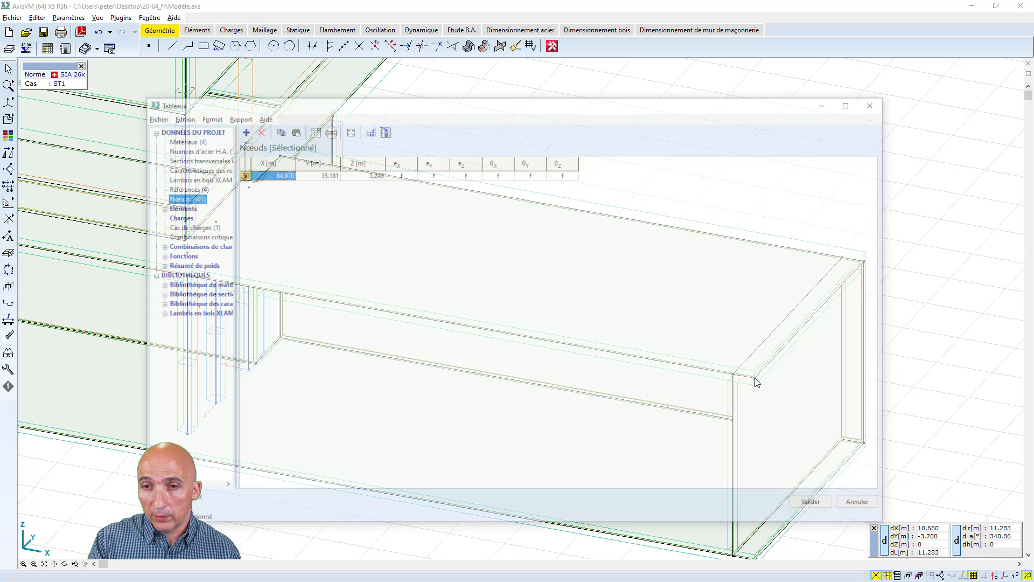
{"action": "left_click", "coordinate": [864, 506]}
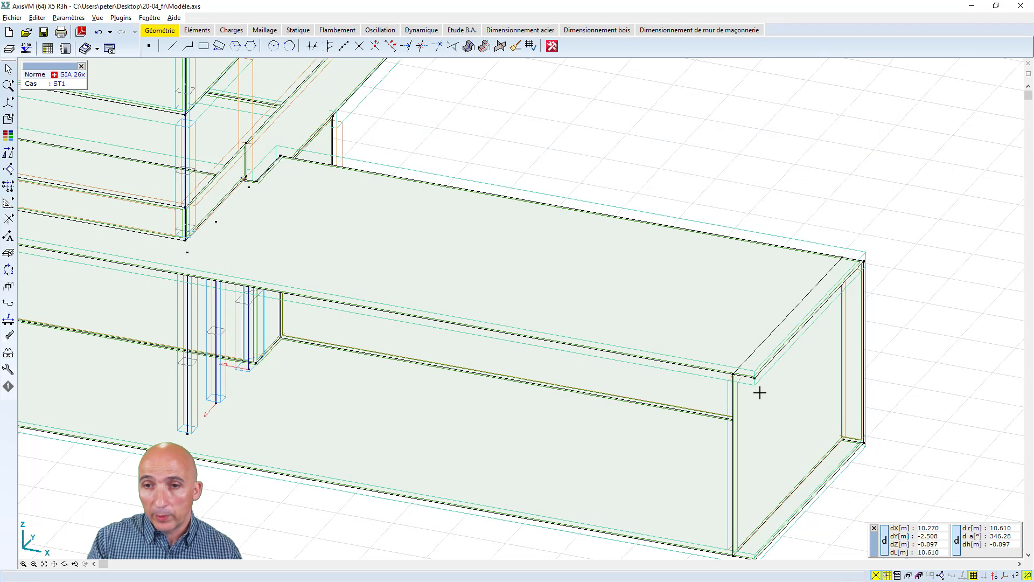
{"action": "left_click", "coordinate": [733, 375]}
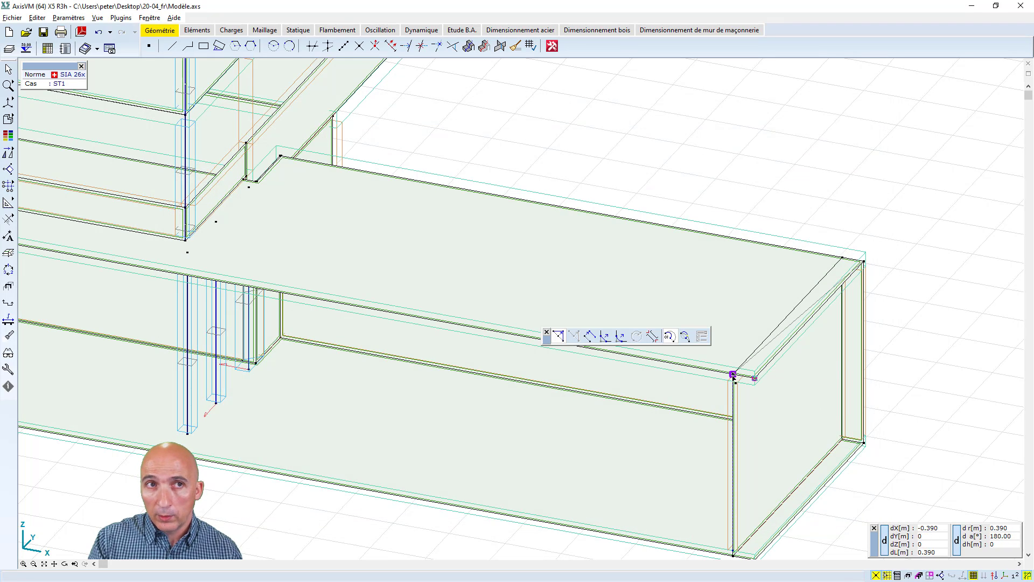
{"action": "key", "text": "Escape"}
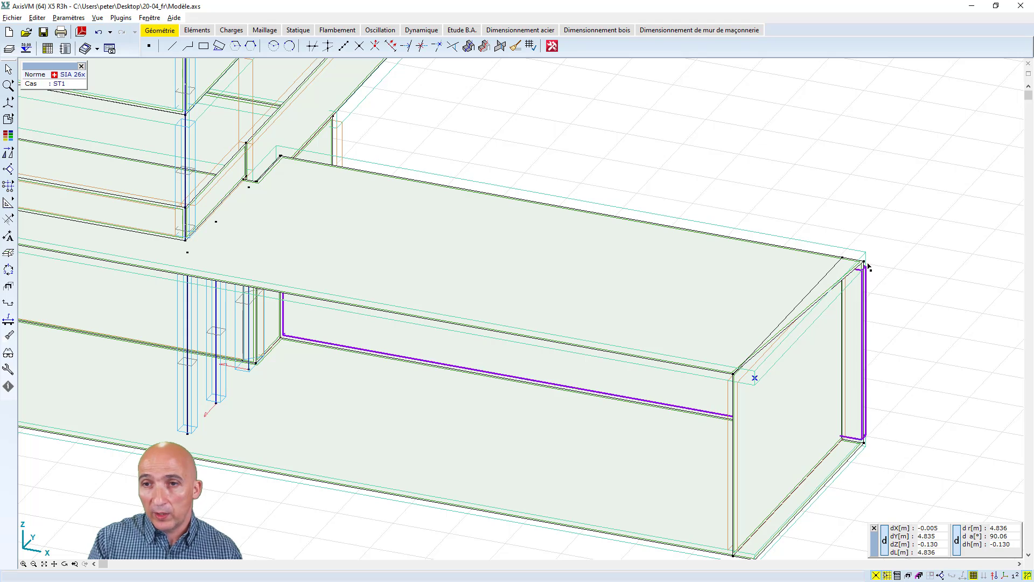
{"action": "left_click", "coordinate": [864, 262]}
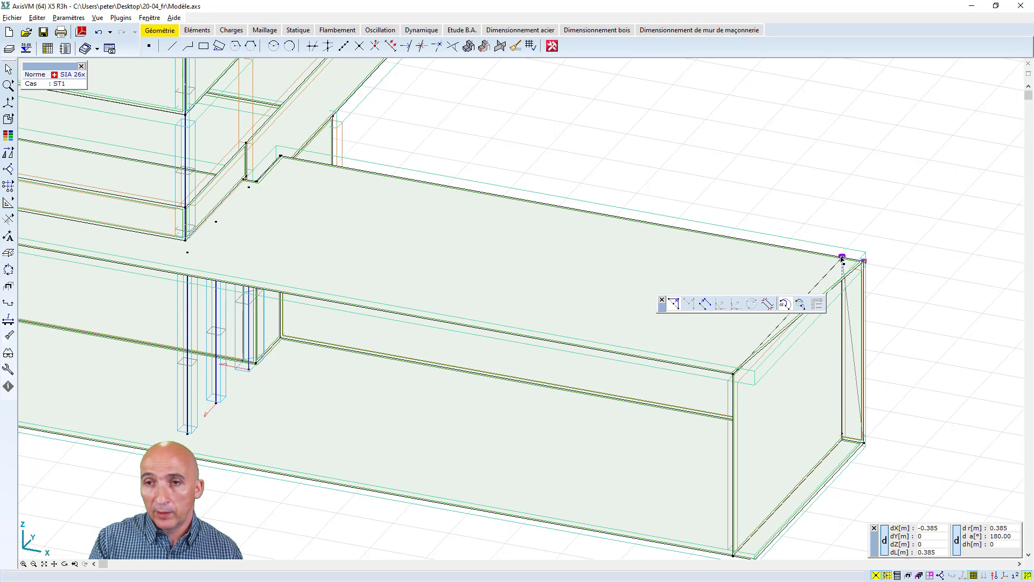
{"action": "left_click", "coordinate": [843, 258]}
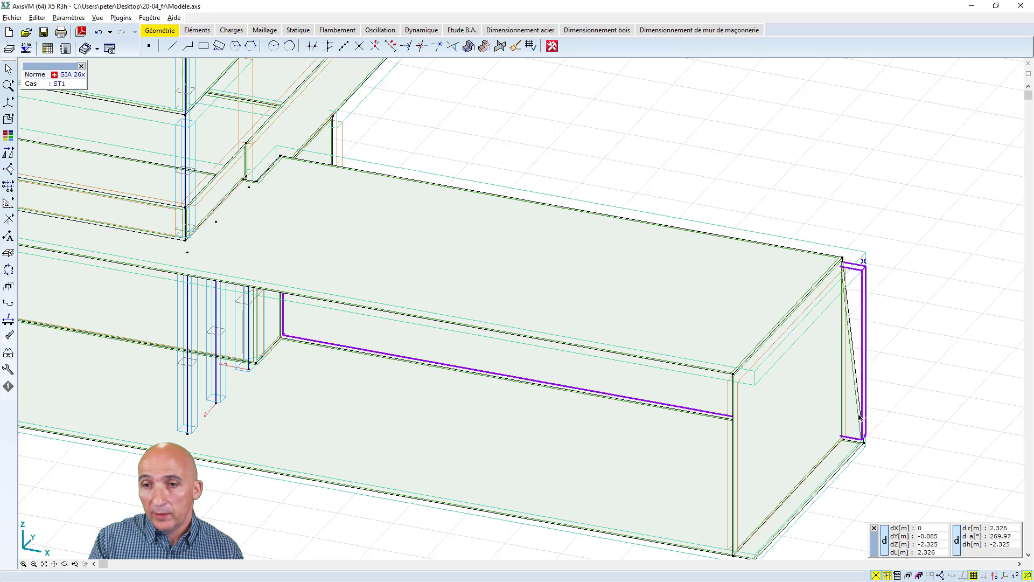
Move the two outer corner nodes of the low annex's floor slab about 0.39 m inward onto the end wall's lower corners.
{"action": "left_click", "coordinate": [864, 442]}
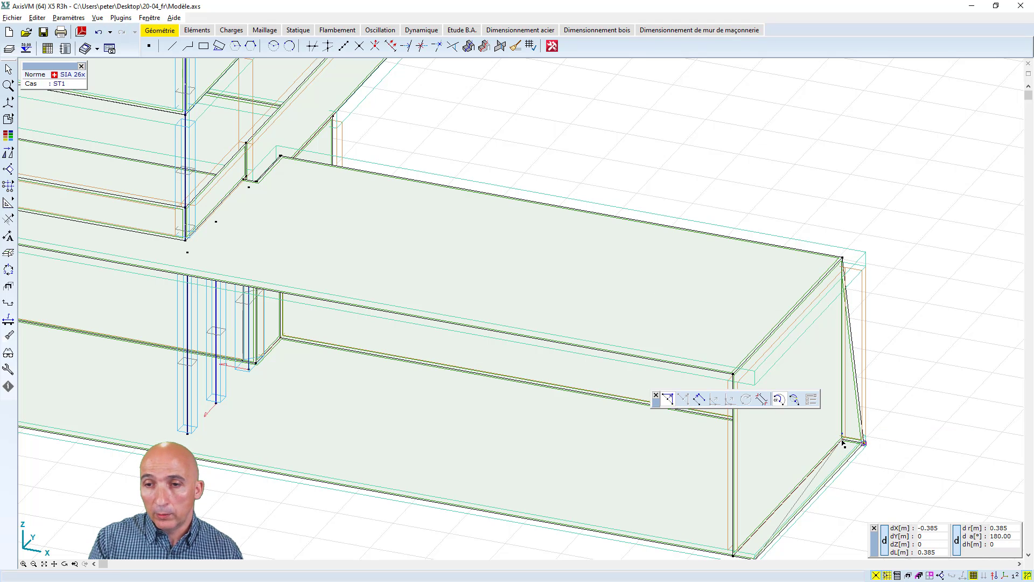
{"action": "left_click", "coordinate": [843, 441]}
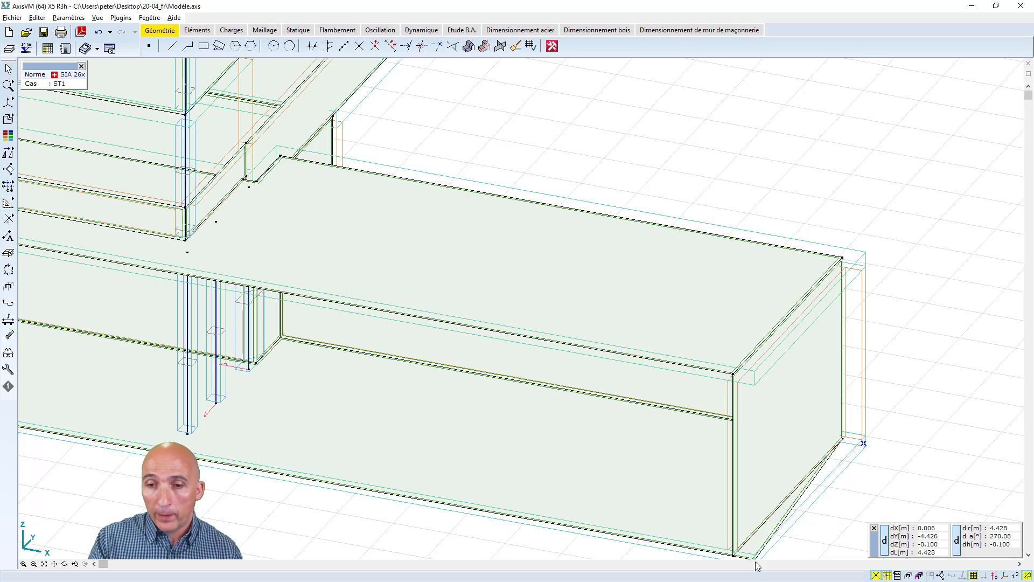
{"action": "scroll", "coordinate": [767, 552], "scroll_direction": "down", "scroll_amount": 1}
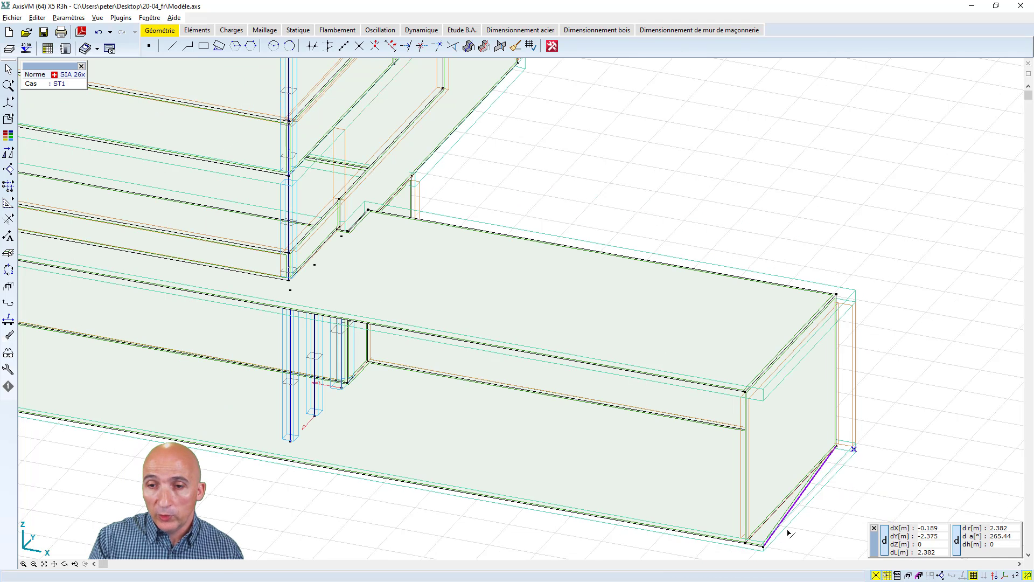
{"action": "left_click", "coordinate": [763, 546]}
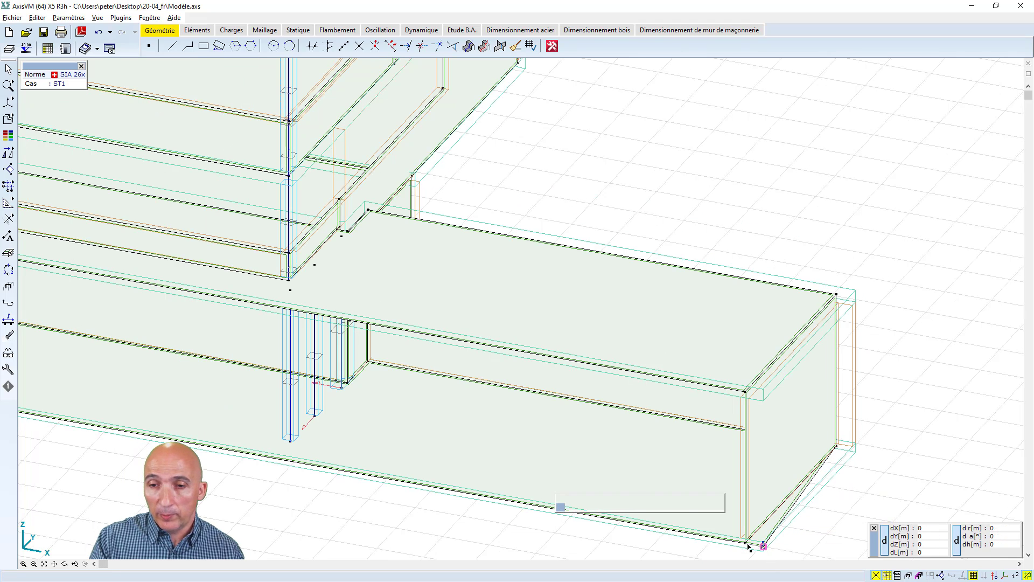
{"action": "left_click", "coordinate": [745, 545]}
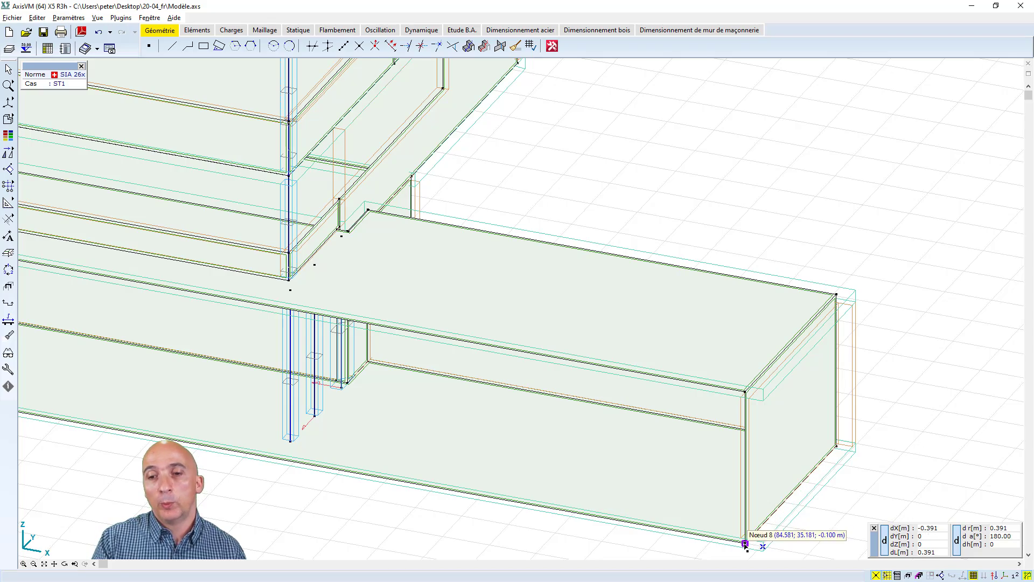
{"action": "scroll", "coordinate": [790, 419], "scroll_direction": "down", "scroll_amount": 2}
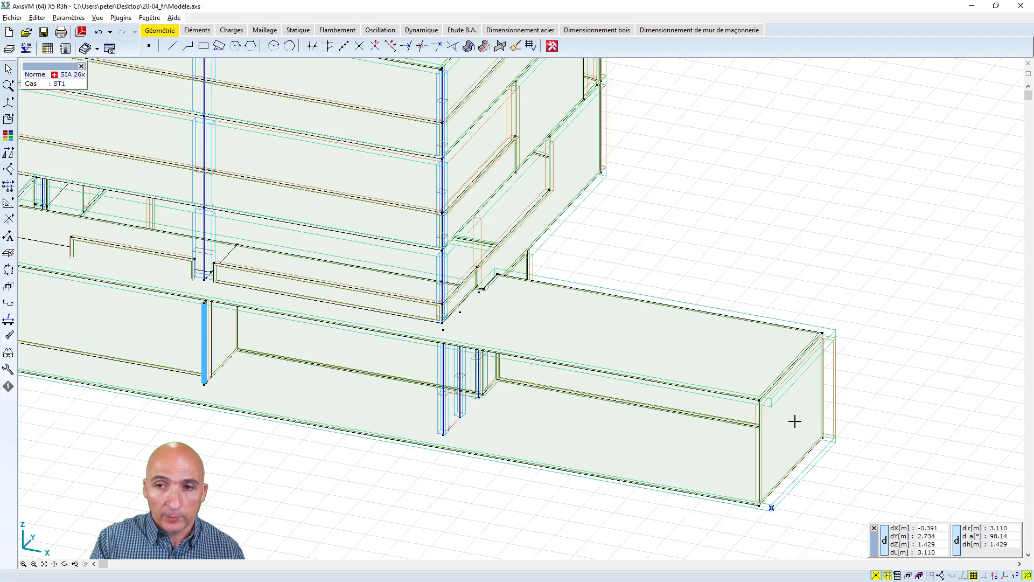
Switch the model from hidden-line display to full wireframe and show it in top view.
{"action": "scroll", "coordinate": [795, 422], "scroll_direction": "down", "scroll_amount": 3}
{"action": "scroll", "coordinate": [546, 423], "scroll_direction": "down", "scroll_amount": 3}
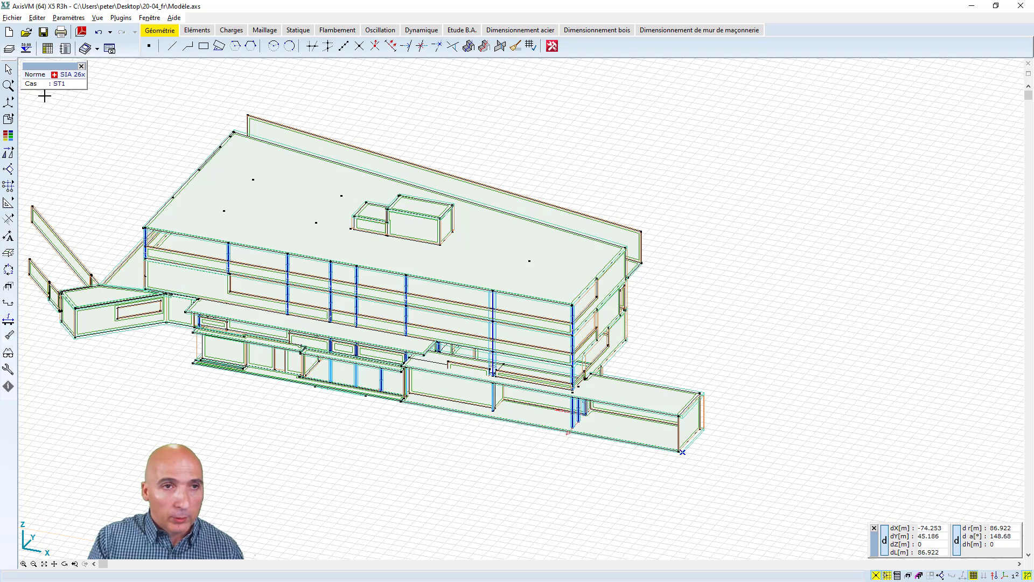
{"action": "left_click", "coordinate": [8, 119]}
{"action": "left_click", "coordinate": [26, 120]}
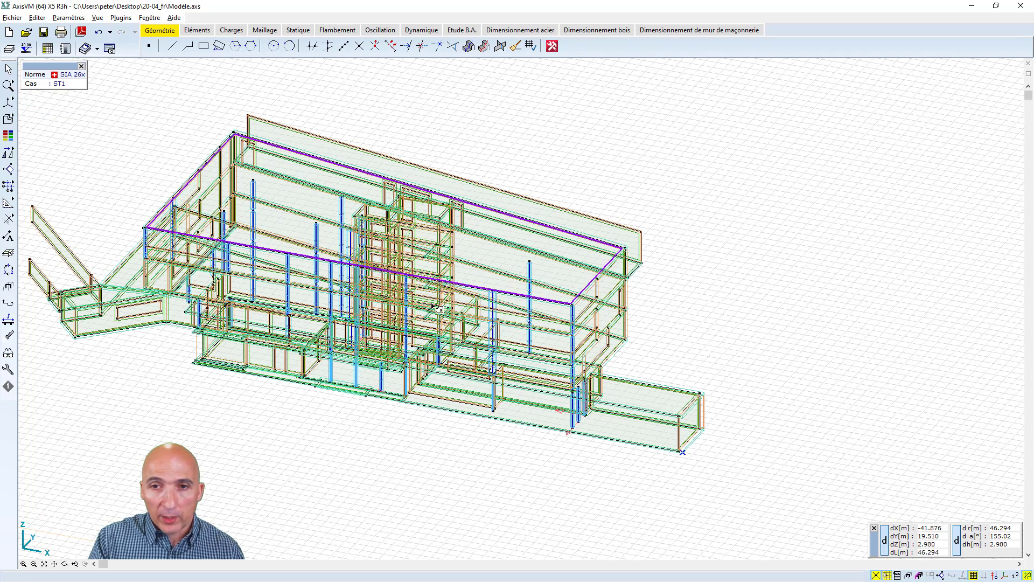
{"action": "right_click", "coordinate": [553, 471]}
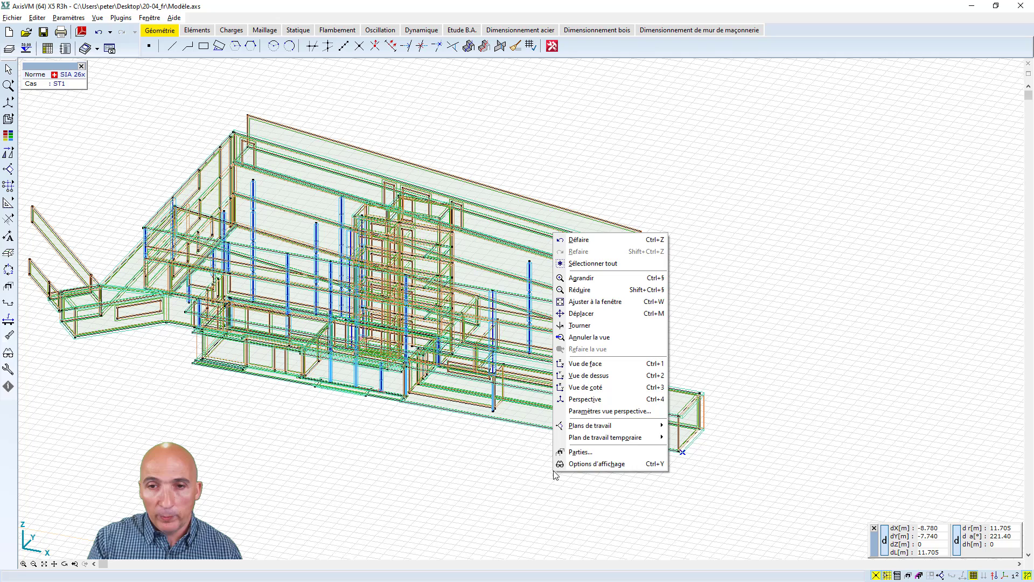
{"action": "left_click", "coordinate": [592, 376]}
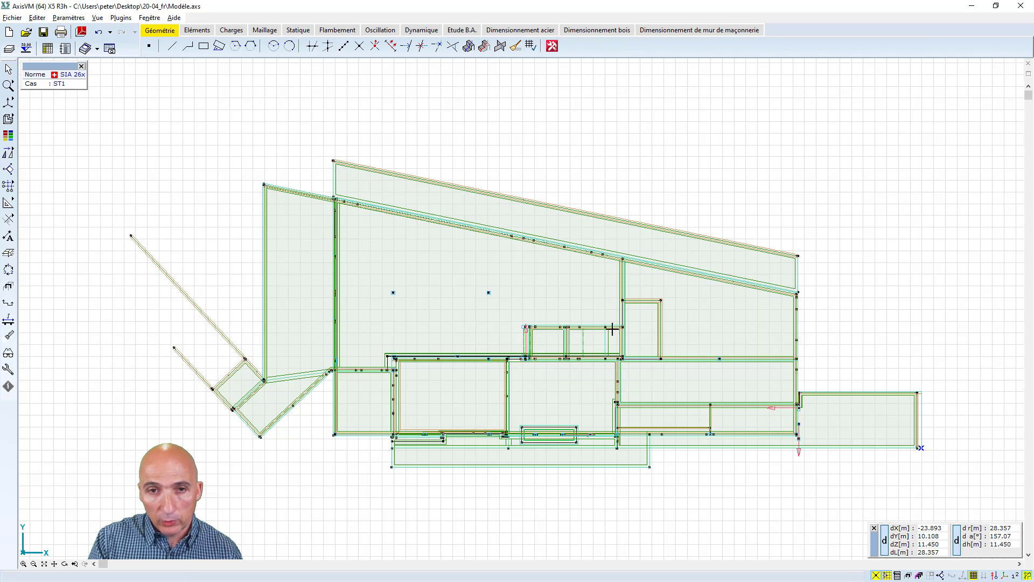
Examine the long central wall in plan for parallel wall and slab lines that are slightly offset from each other.
{"action": "scroll", "coordinate": [550, 370], "scroll_direction": "up", "scroll_amount": 5}
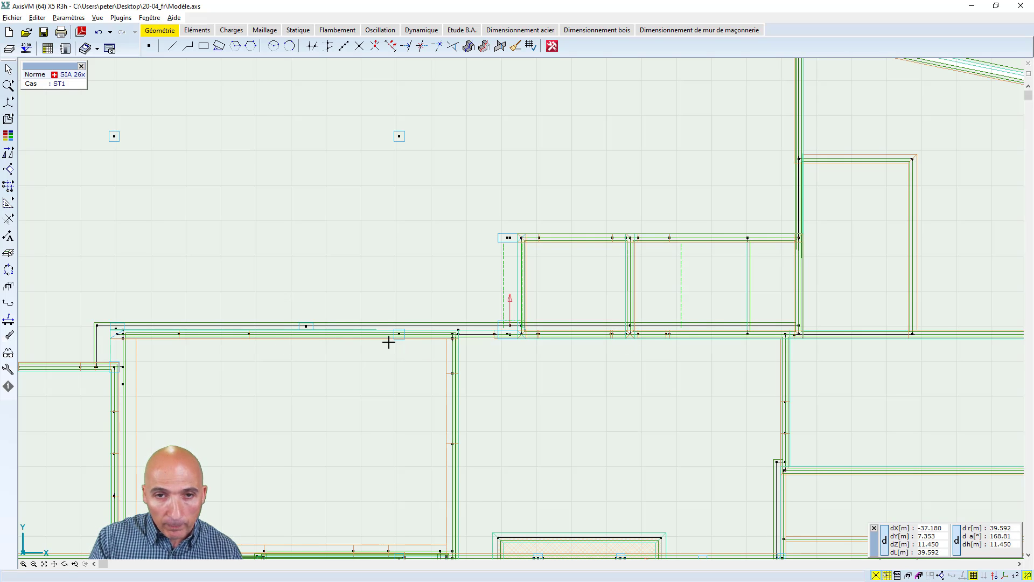
{"action": "scroll", "coordinate": [389, 342], "scroll_direction": "up", "scroll_amount": 2}
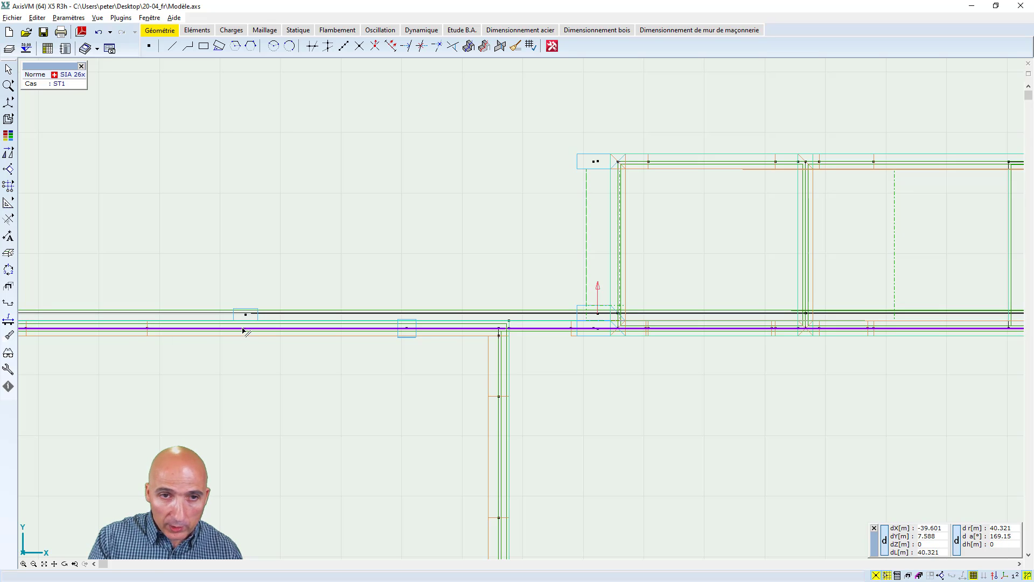
{"action": "scroll", "coordinate": [425, 333], "scroll_direction": "down", "scroll_amount": 2}
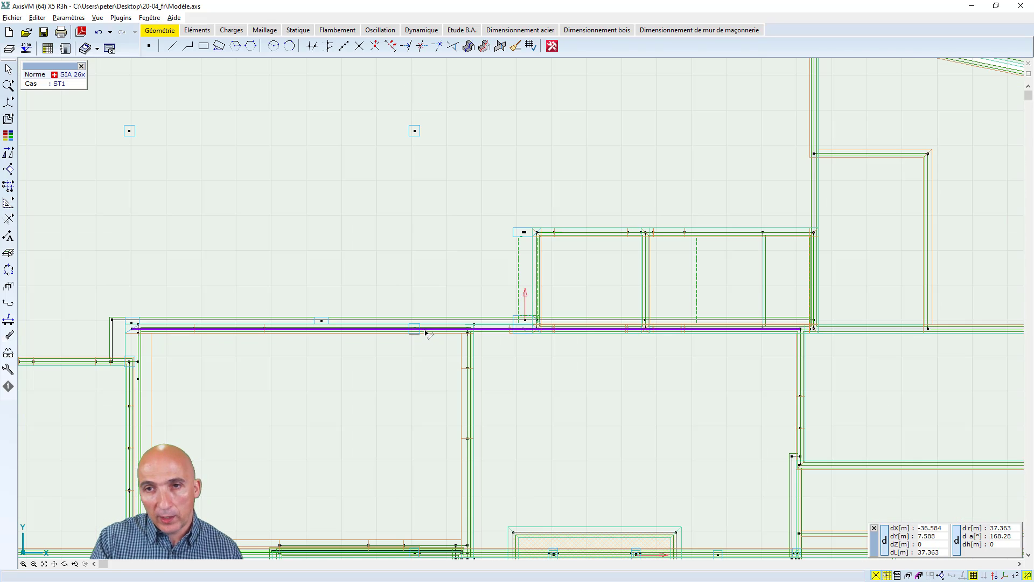
{"action": "scroll", "coordinate": [622, 266], "scroll_direction": "up", "scroll_amount": 3}
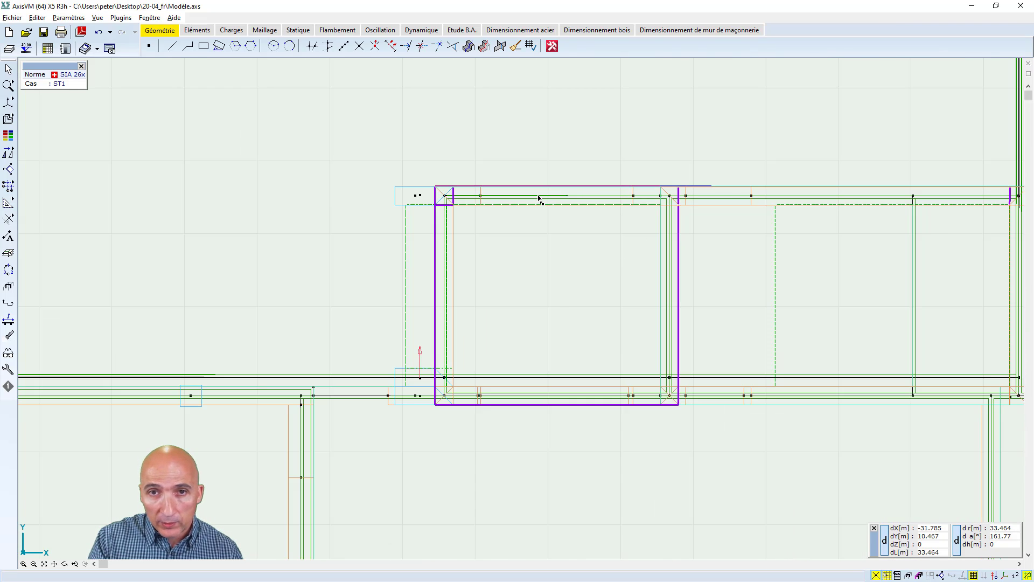
{"action": "scroll", "coordinate": [540, 198], "scroll_direction": "up", "scroll_amount": 2}
{"action": "scroll", "coordinate": [537, 207], "scroll_direction": "down", "scroll_amount": 4}
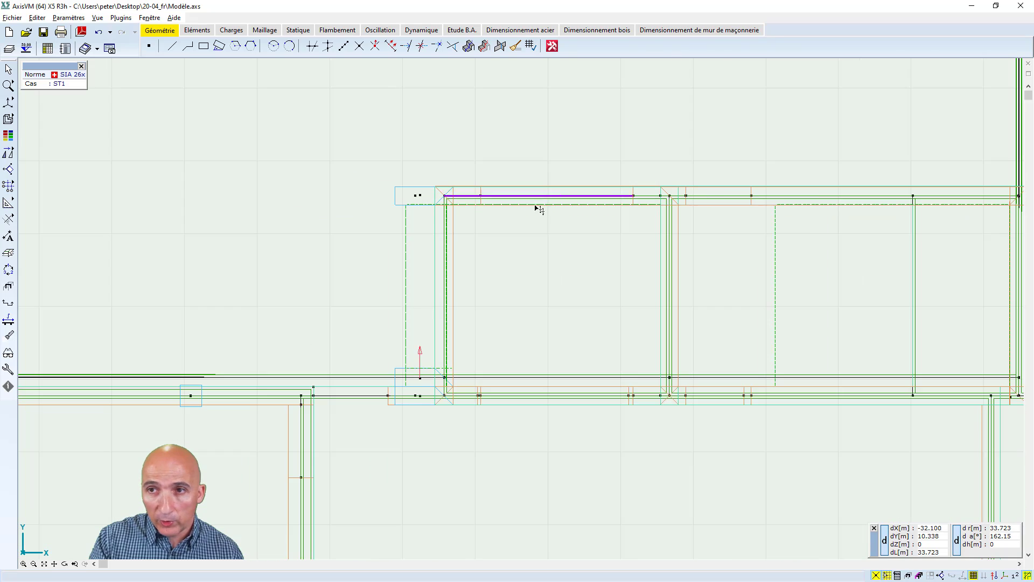
{"action": "scroll", "coordinate": [698, 323], "scroll_direction": "down", "scroll_amount": 3}
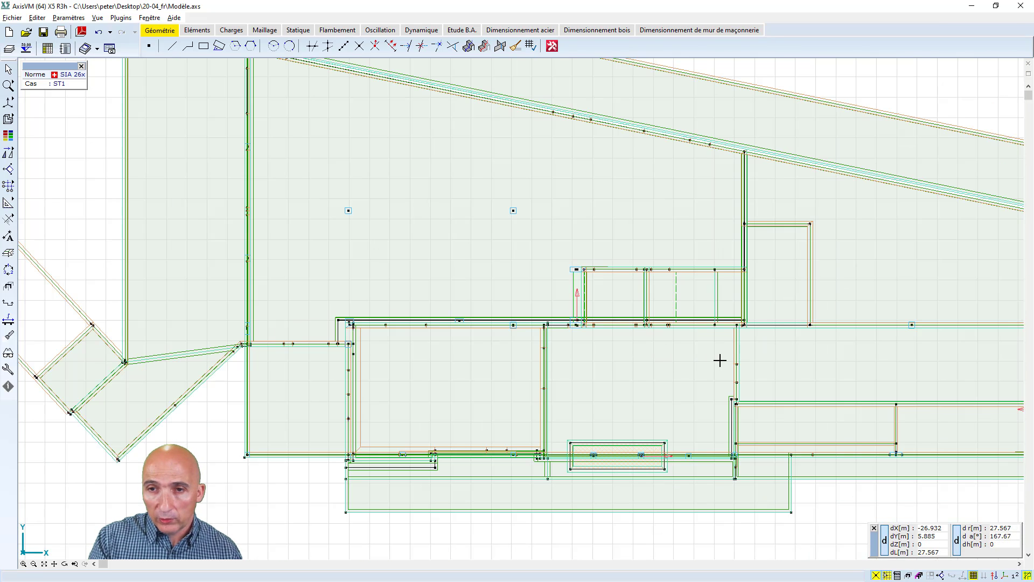
{"action": "middle_click_drag", "start_coordinate": [669, 361], "coordinate": [642, 363]}
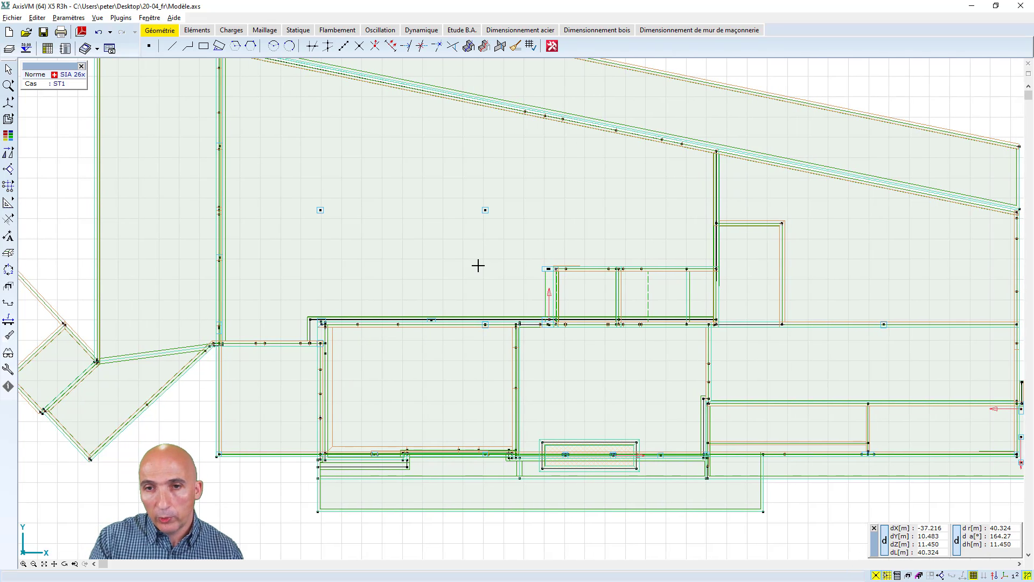
{"action": "scroll", "coordinate": [477, 265], "scroll_direction": "down", "scroll_amount": 1}
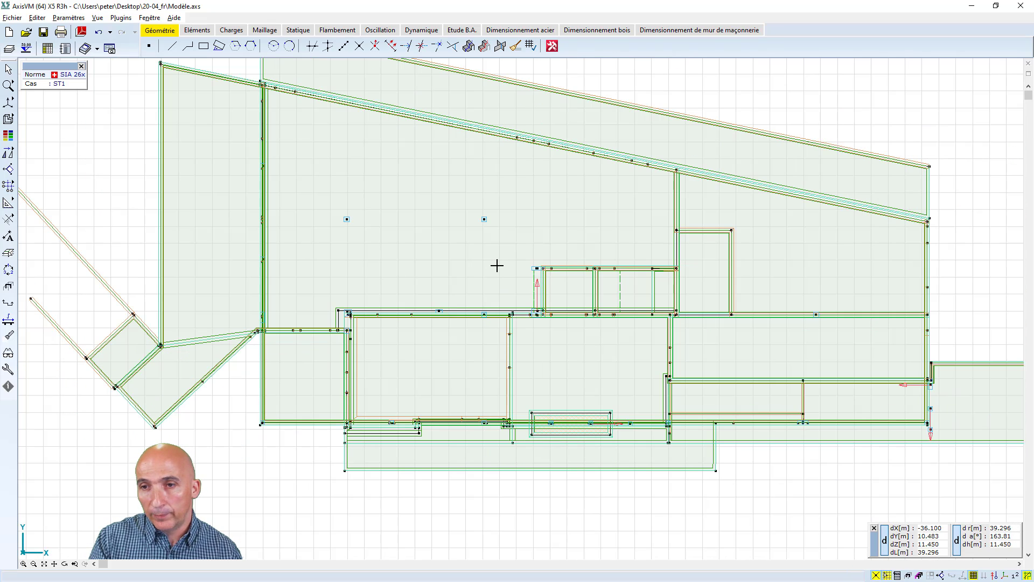
{"action": "scroll", "coordinate": [427, 287], "scroll_direction": "up", "scroll_amount": 2}
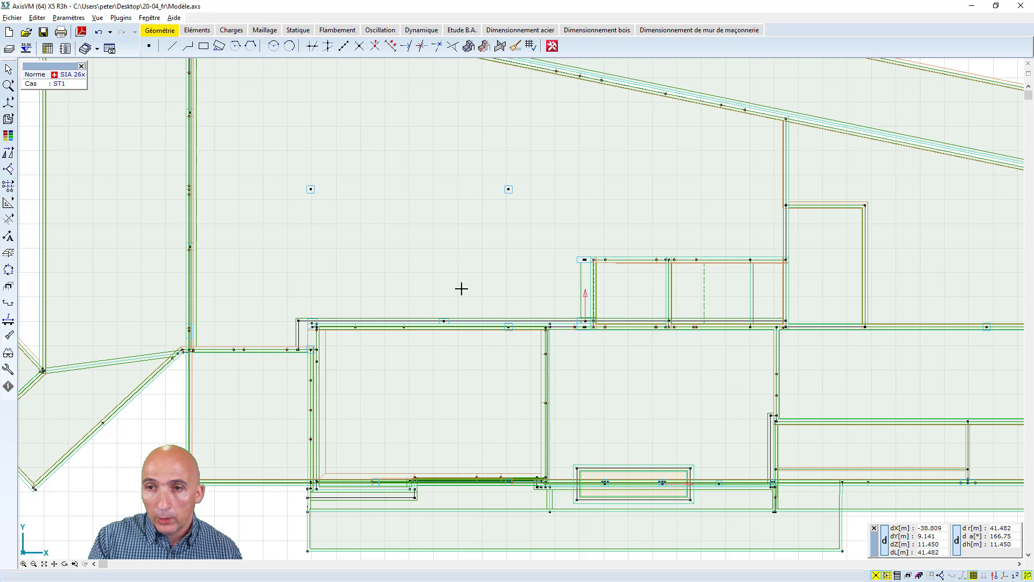
{"action": "scroll", "coordinate": [461, 289], "scroll_direction": "down", "scroll_amount": 3}
{"action": "scroll", "coordinate": [462, 288], "scroll_direction": "up", "scroll_amount": 3}
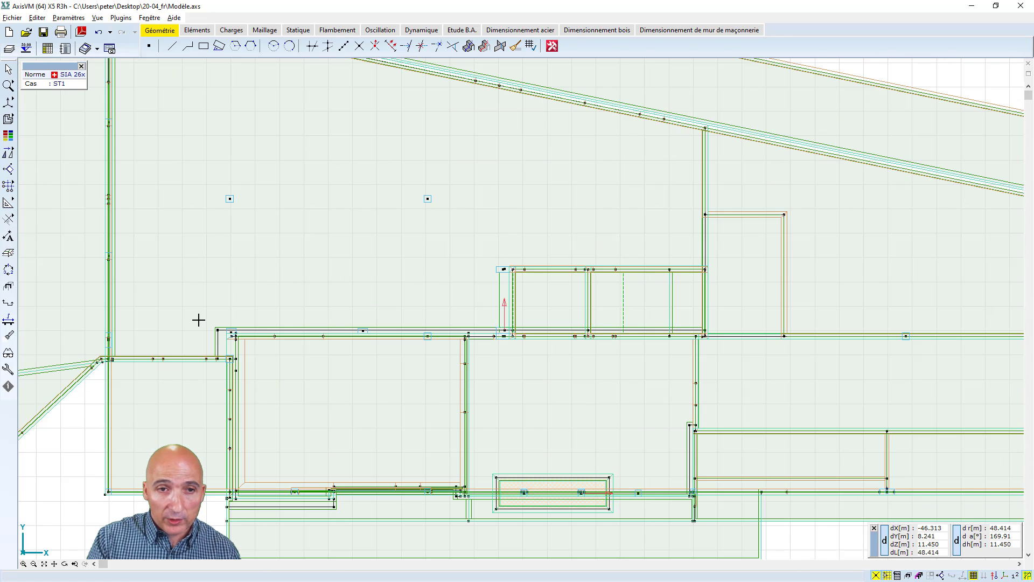
Select all nodes along the long central X-direction wall line and list them in the node table.
{"action": "left_click_drag", "start_coordinate": [203, 320], "coordinate": [984, 341]}
{"action": "scroll", "coordinate": [721, 338], "scroll_direction": "down", "scroll_amount": 2}
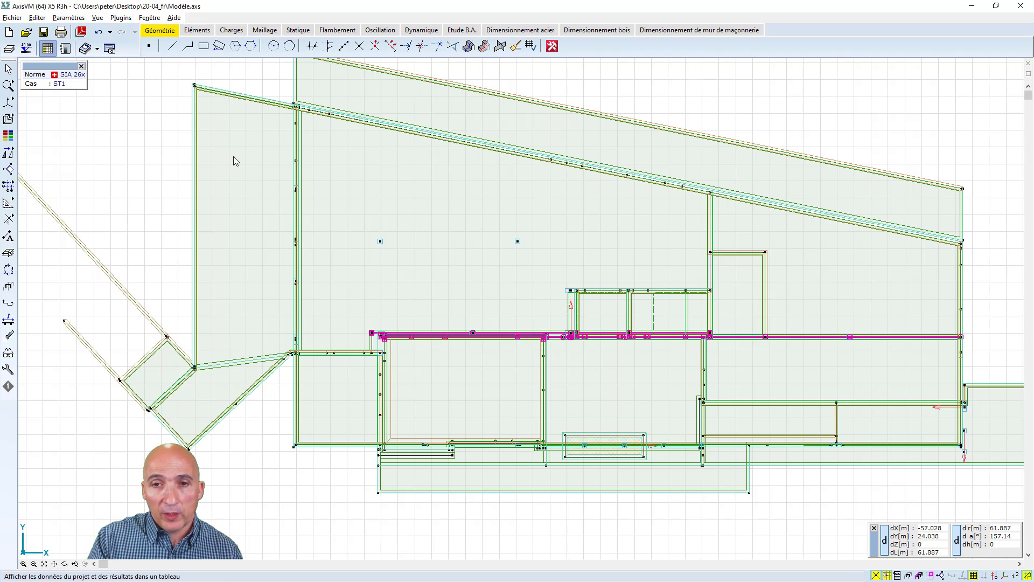
{"action": "left_click", "coordinate": [48, 49]}
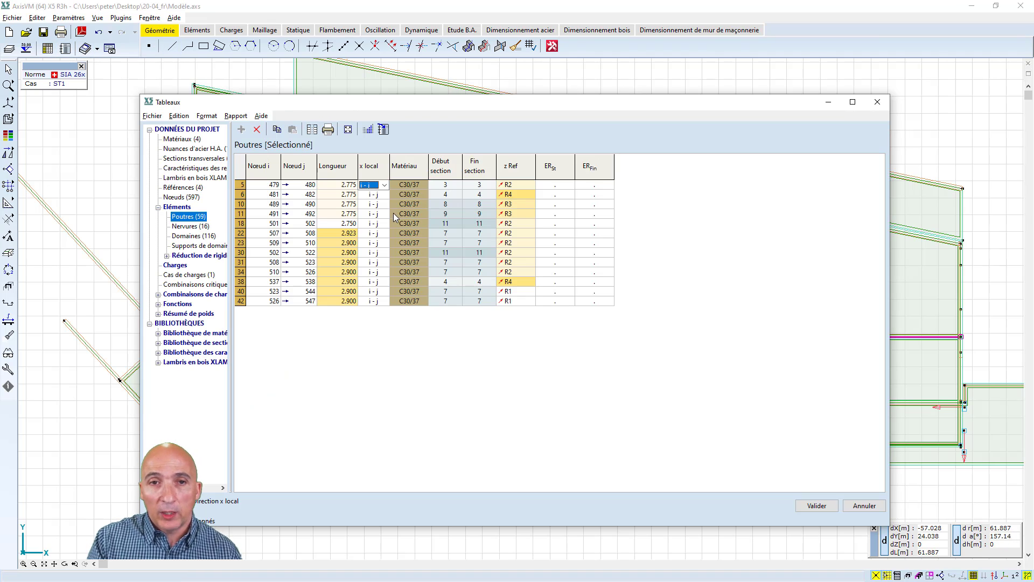
{"action": "left_click", "coordinate": [181, 197]}
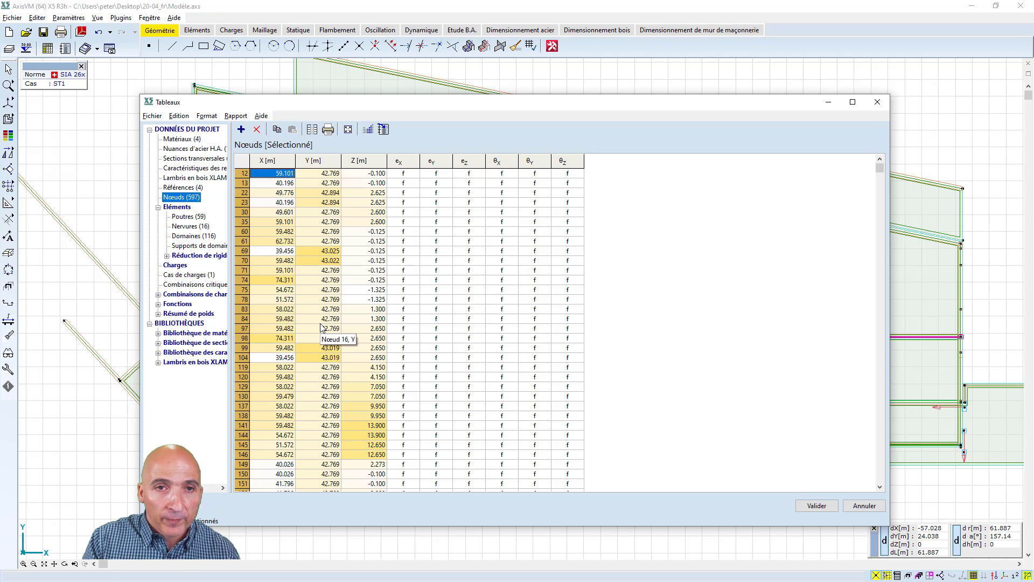
Sort the selected nodes by Y, set their entire Y column to 42.770 m, apply the table and clear the selection.
{"action": "left_click", "coordinate": [317, 163]}
{"action": "left_click", "coordinate": [336, 161]}
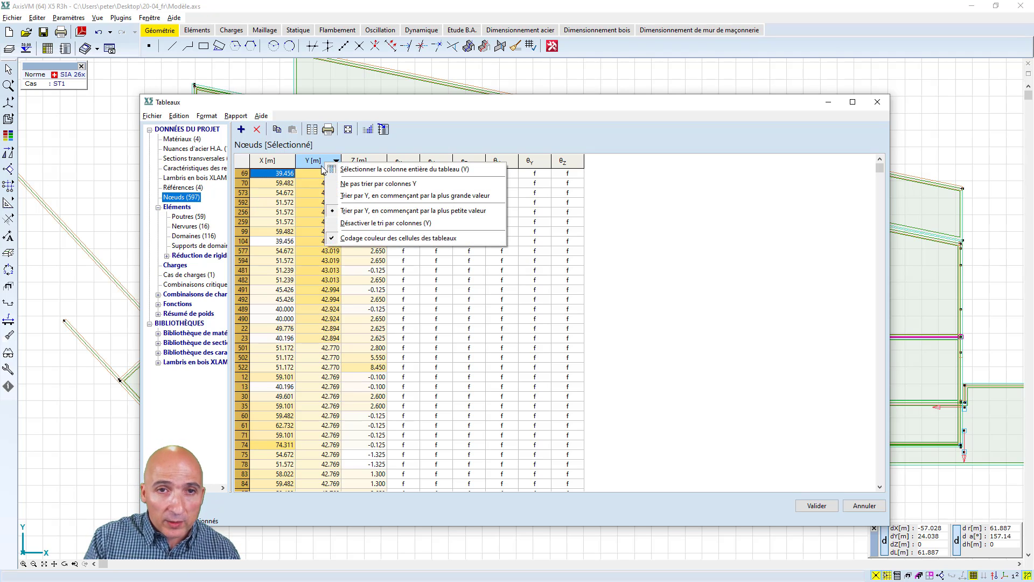
{"action": "left_click", "coordinate": [347, 172]}
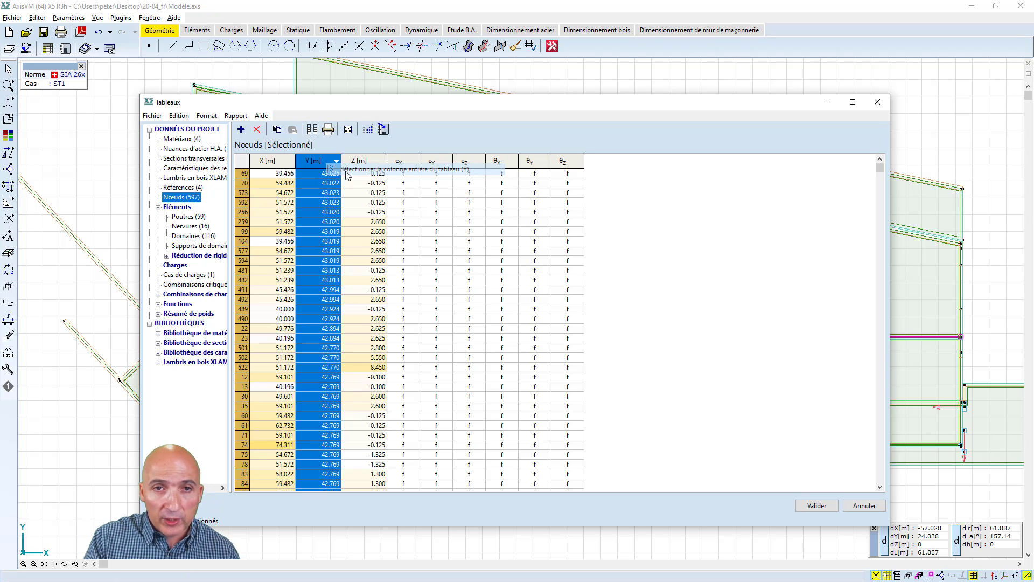
{"action": "right_click", "coordinate": [320, 187]}
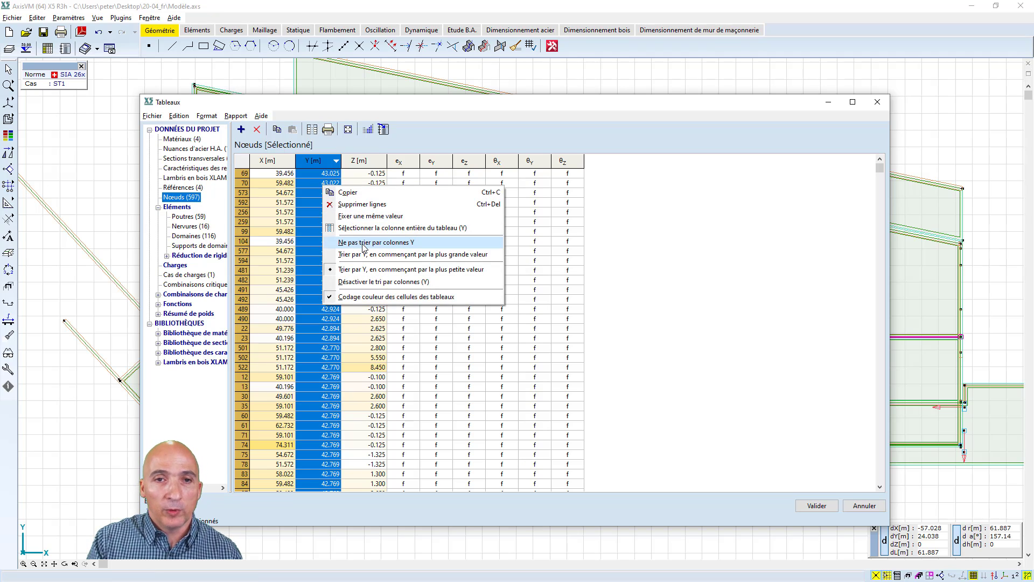
{"action": "left_click", "coordinate": [362, 215]}
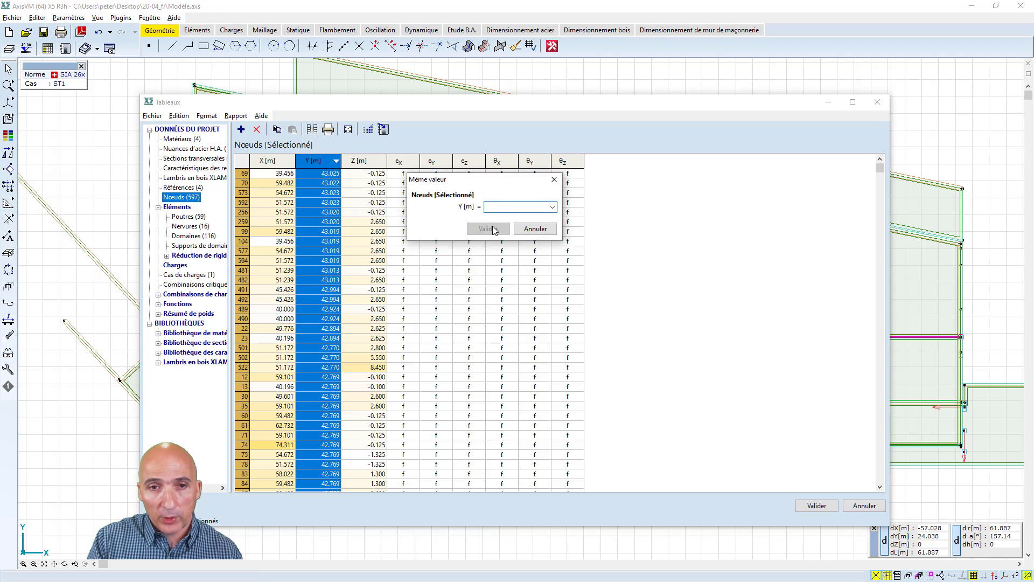
{"action": "left_click", "coordinate": [553, 206]}
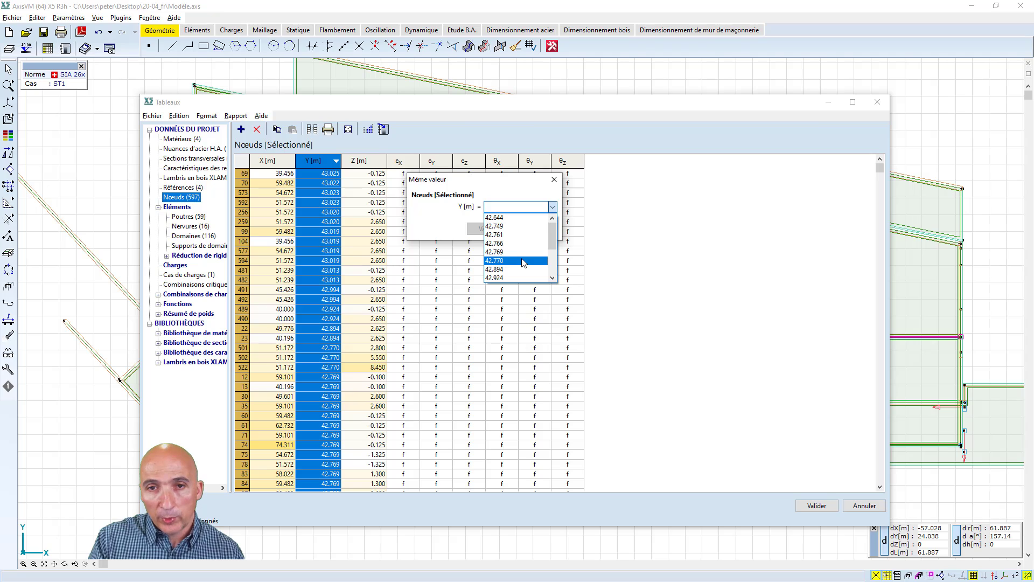
{"action": "left_click", "coordinate": [494, 260]}
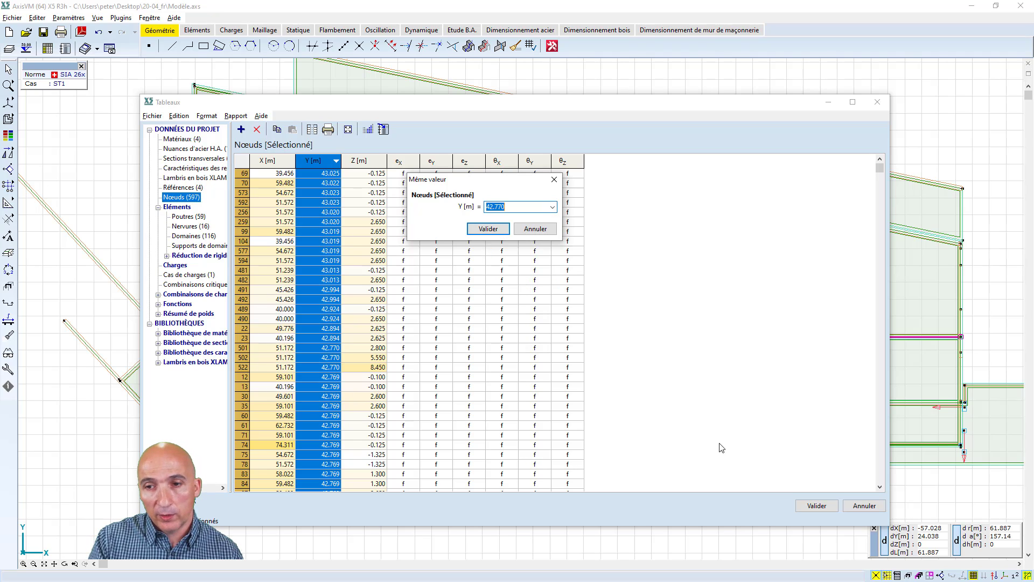
{"action": "left_click", "coordinate": [488, 228]}
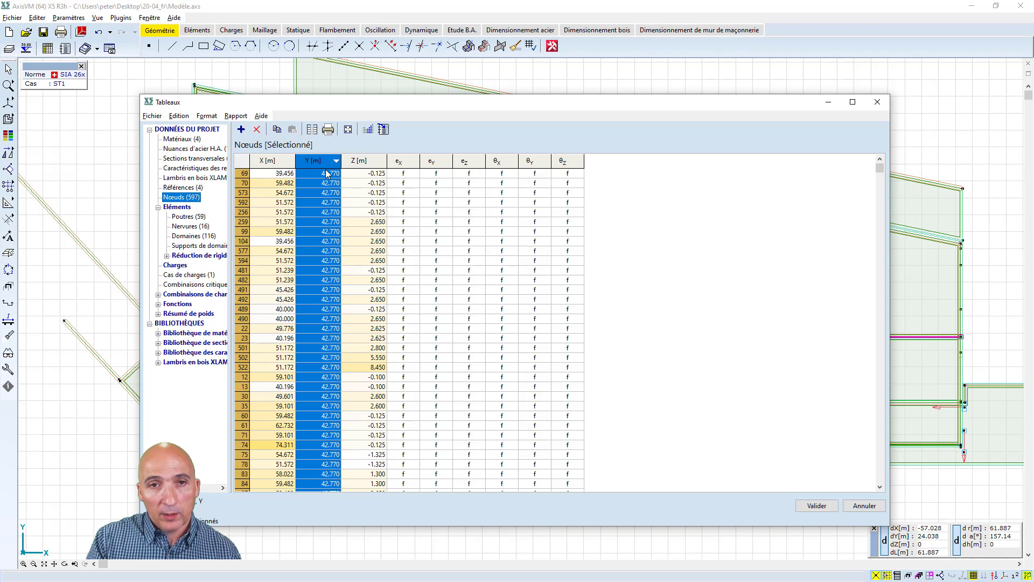
{"action": "left_click", "coordinate": [817, 505]}
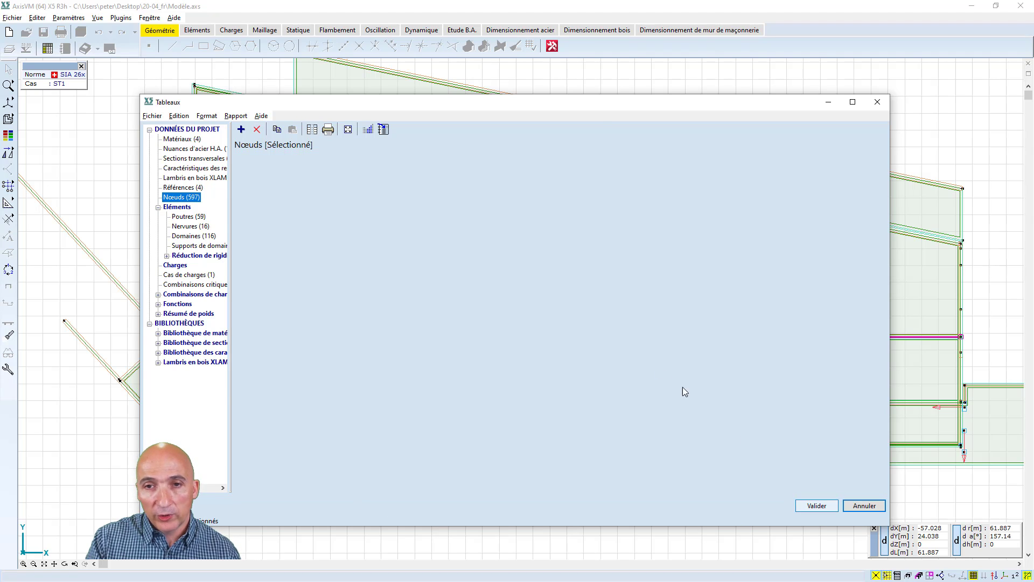
{"action": "key", "text": "Escape"}
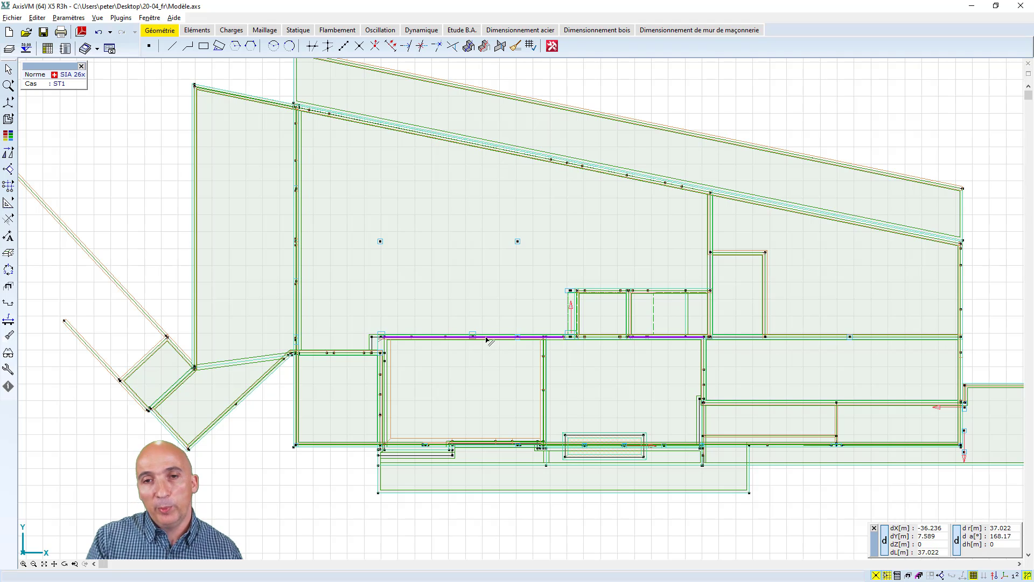
Select all nodes along the long Y-direction wall on the west side of the main building and check the selection's upper end.
{"action": "left_click", "coordinate": [432, 338]}
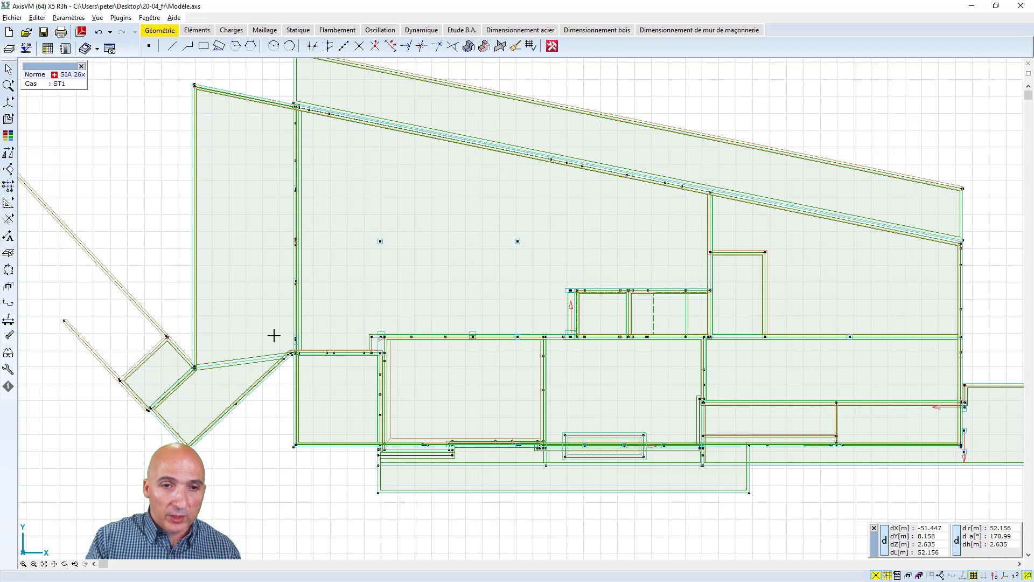
{"action": "scroll", "coordinate": [296, 349], "scroll_direction": "up", "scroll_amount": 1}
{"action": "middle_click_drag", "start_coordinate": [278, 341], "coordinate": [286, 356]}
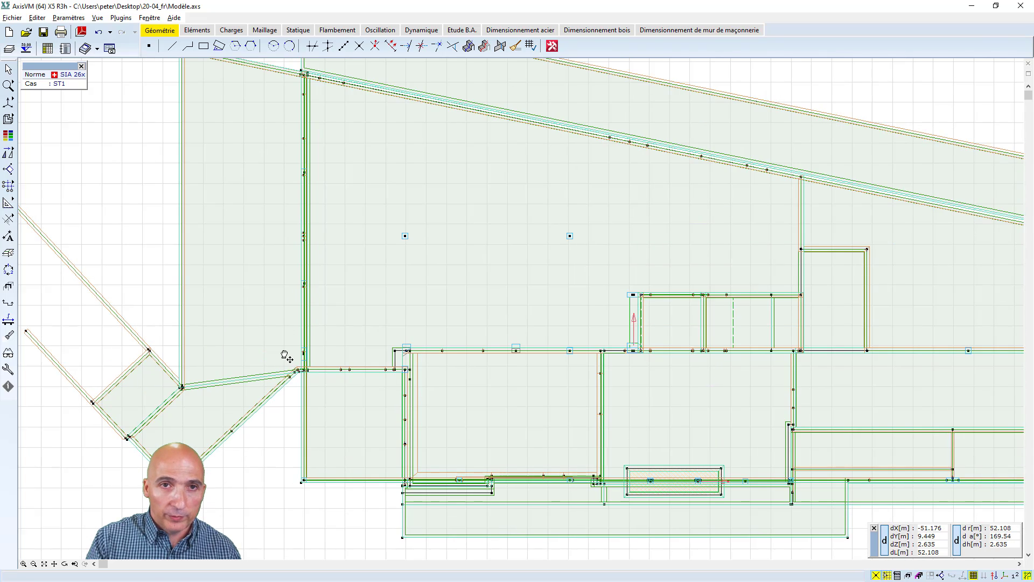
{"action": "scroll", "coordinate": [284, 353], "scroll_direction": "up", "scroll_amount": 1}
{"action": "scroll", "coordinate": [294, 362], "scroll_direction": "up", "scroll_amount": 2}
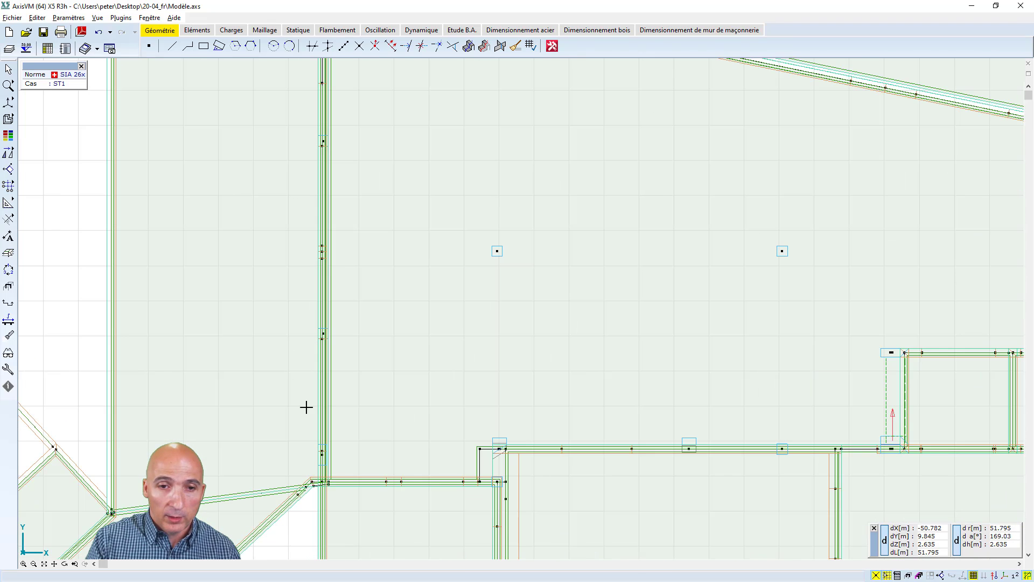
{"action": "scroll", "coordinate": [331, 504], "scroll_direction": "up", "scroll_amount": 2}
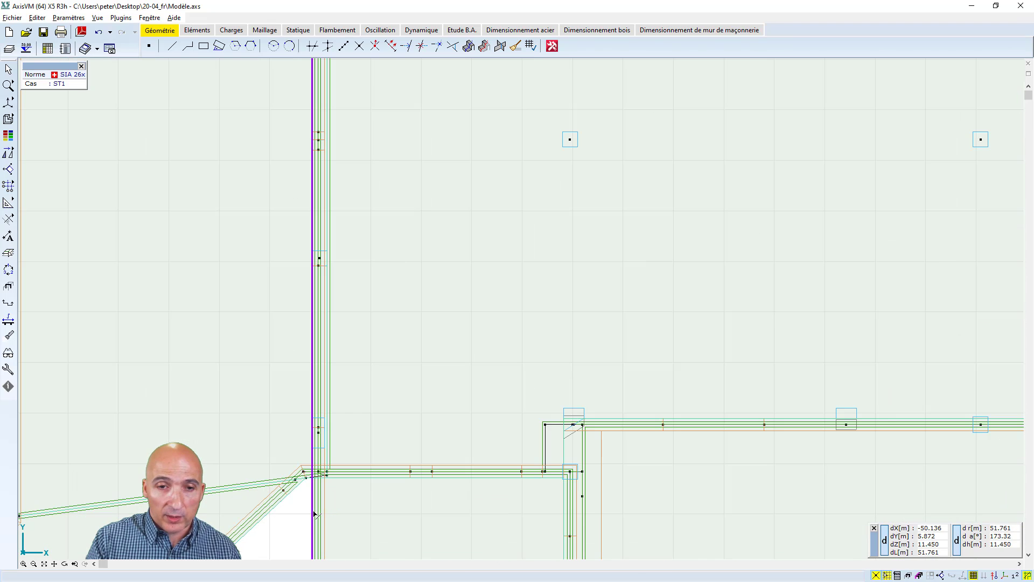
{"action": "left_click_drag", "start_coordinate": [305, 510], "coordinate": [359, 121]}
{"action": "scroll", "coordinate": [366, 270], "scroll_direction": "down", "scroll_amount": 7}
{"action": "scroll", "coordinate": [365, 134], "scroll_direction": "up", "scroll_amount": 7}
{"action": "scroll", "coordinate": [350, 126], "scroll_direction": "up", "scroll_amount": 1}
{"action": "scroll", "coordinate": [346, 127], "scroll_direction": "up", "scroll_amount": 2}
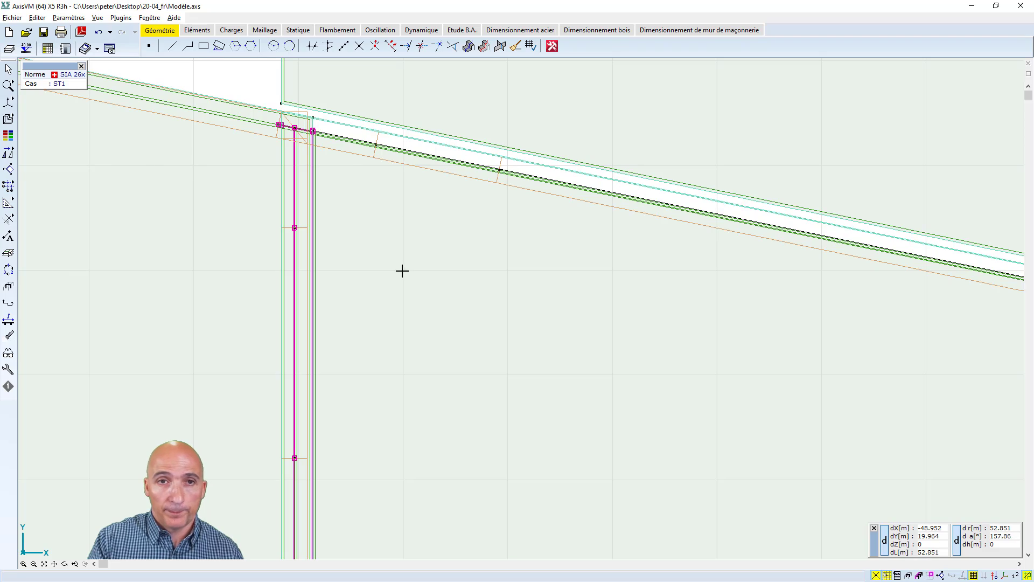
{"action": "scroll", "coordinate": [394, 263], "scroll_direction": "down", "scroll_amount": 3}
{"action": "scroll", "coordinate": [396, 263], "scroll_direction": "down", "scroll_amount": 2}
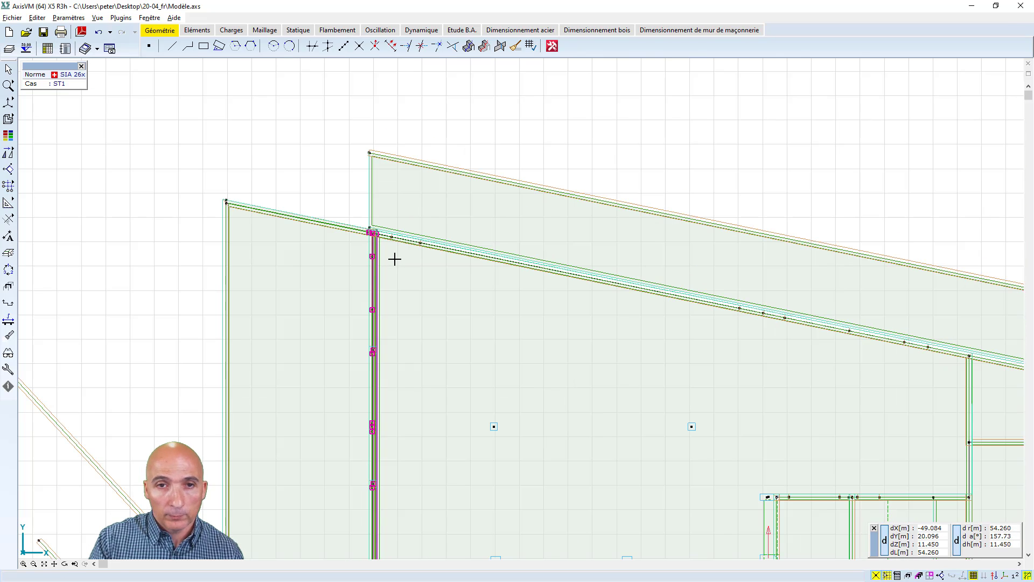
List the selected nodes of the long west wall in the node table and select their entire X column.
{"action": "scroll", "coordinate": [341, 191], "scroll_direction": "down", "scroll_amount": 2}
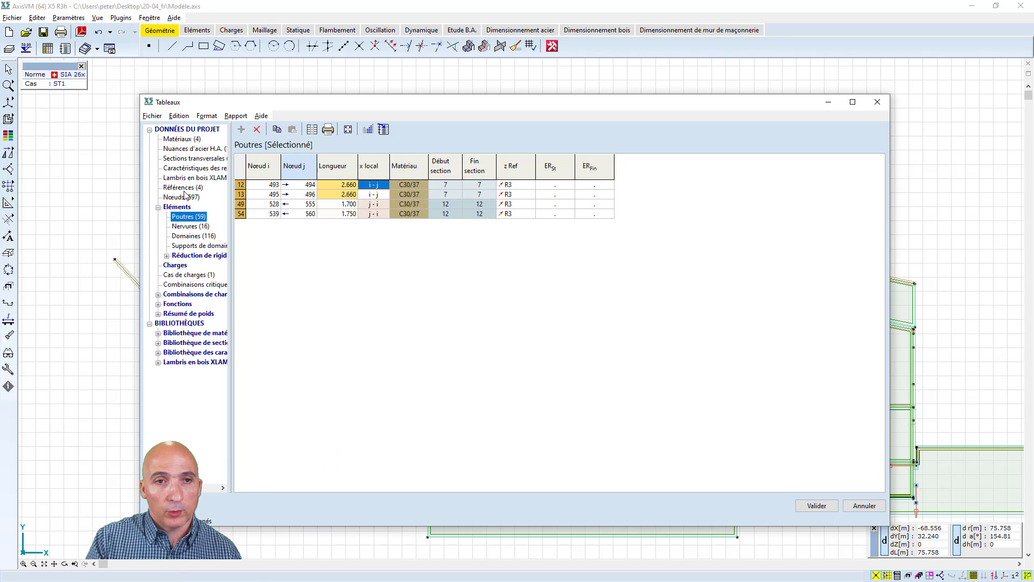
{"action": "left_click", "coordinate": [183, 196]}
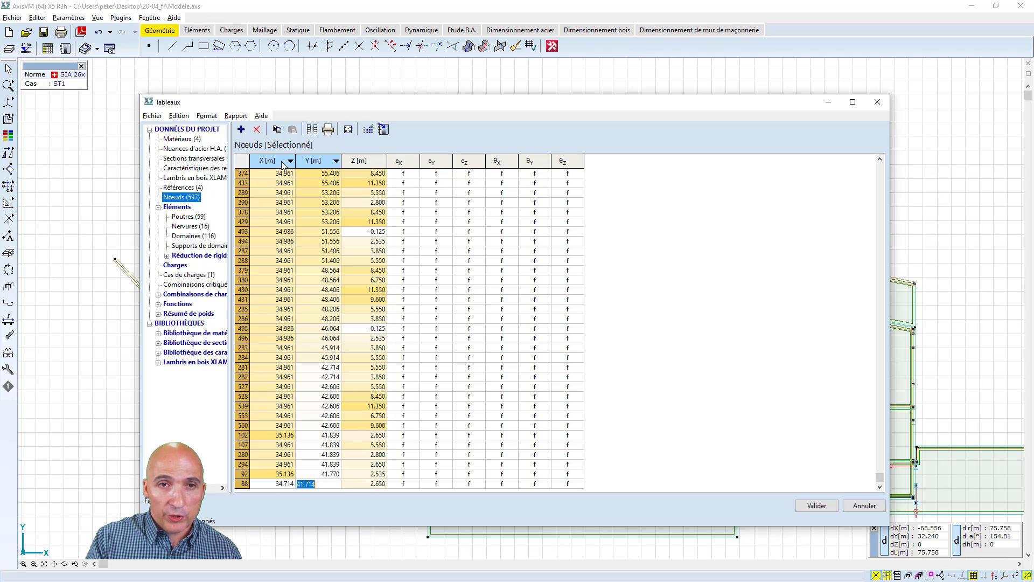
{"action": "left_click", "coordinate": [290, 161]}
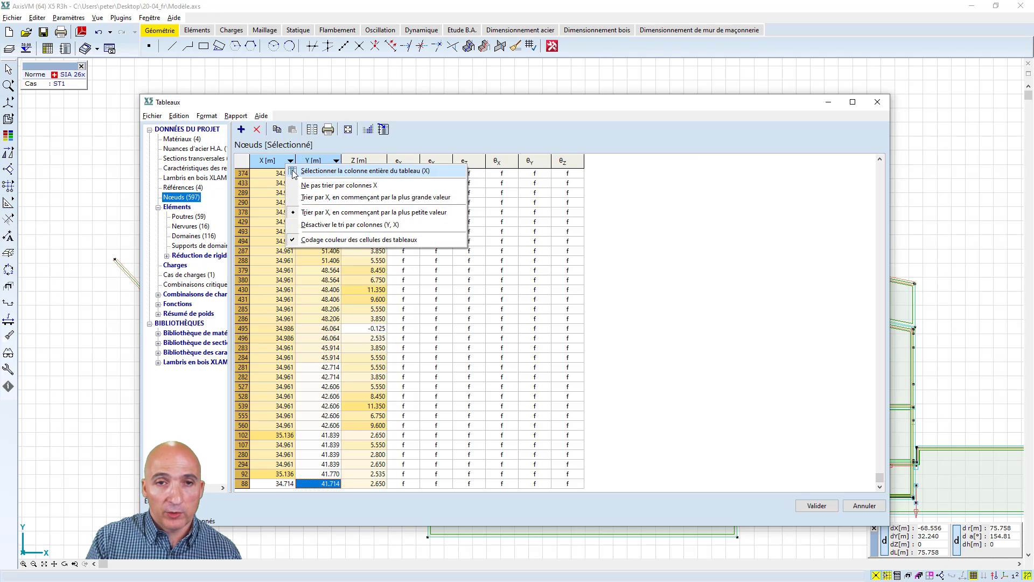
{"action": "left_click", "coordinate": [323, 170]}
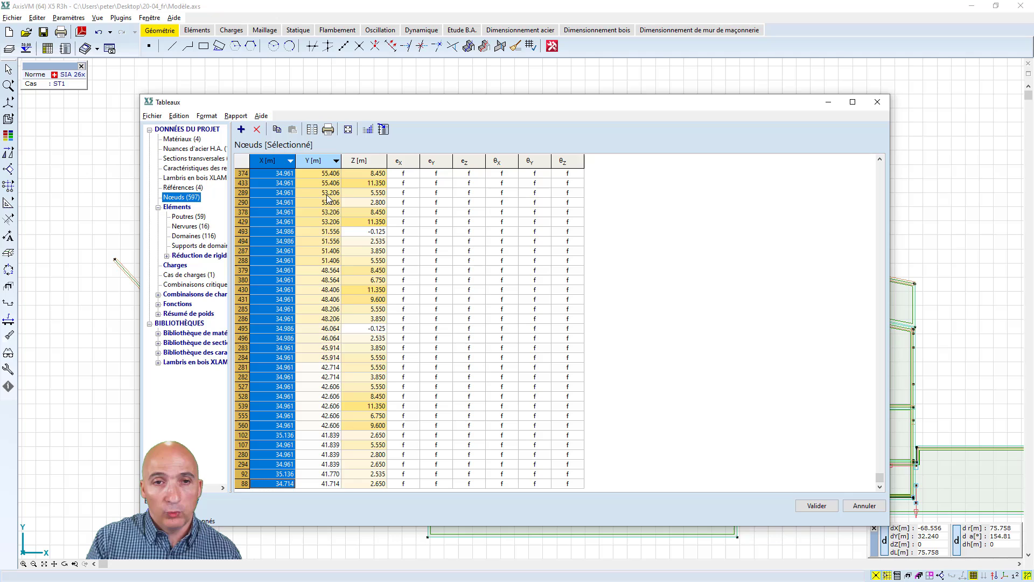
Set the same X value of 34.961 m for all listed nodes, apply the table and accept the domain deletion.
{"action": "right_click", "coordinate": [279, 199]}
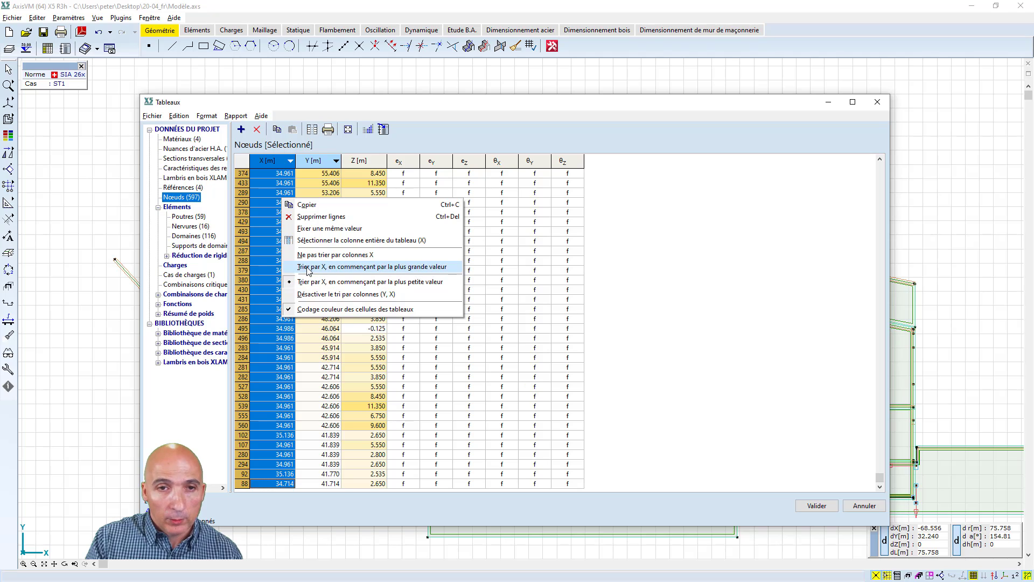
{"action": "left_click", "coordinate": [326, 228]}
{"action": "left_click", "coordinate": [552, 208]}
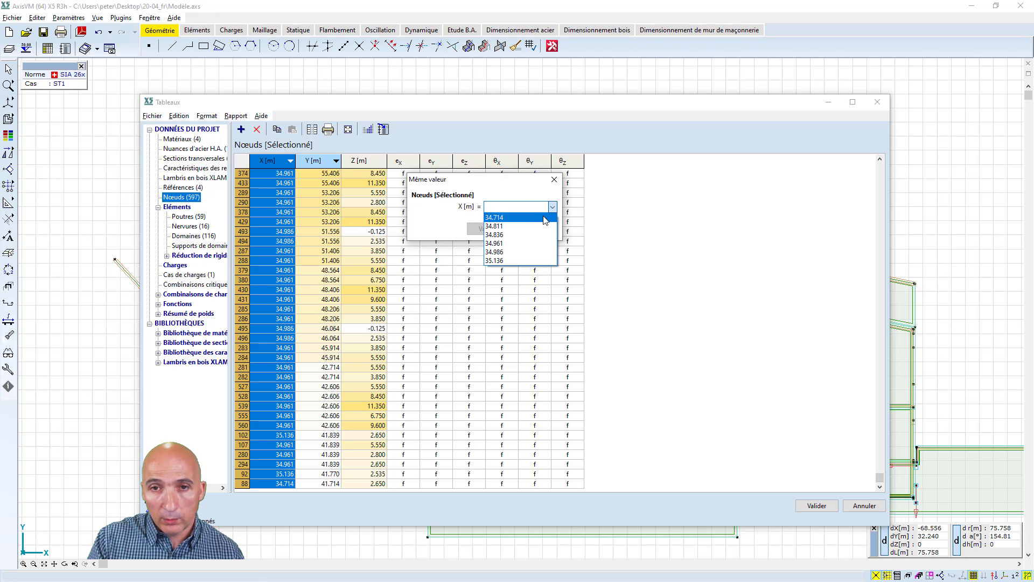
{"action": "left_click", "coordinate": [514, 244]}
{"action": "left_click", "coordinate": [474, 230]}
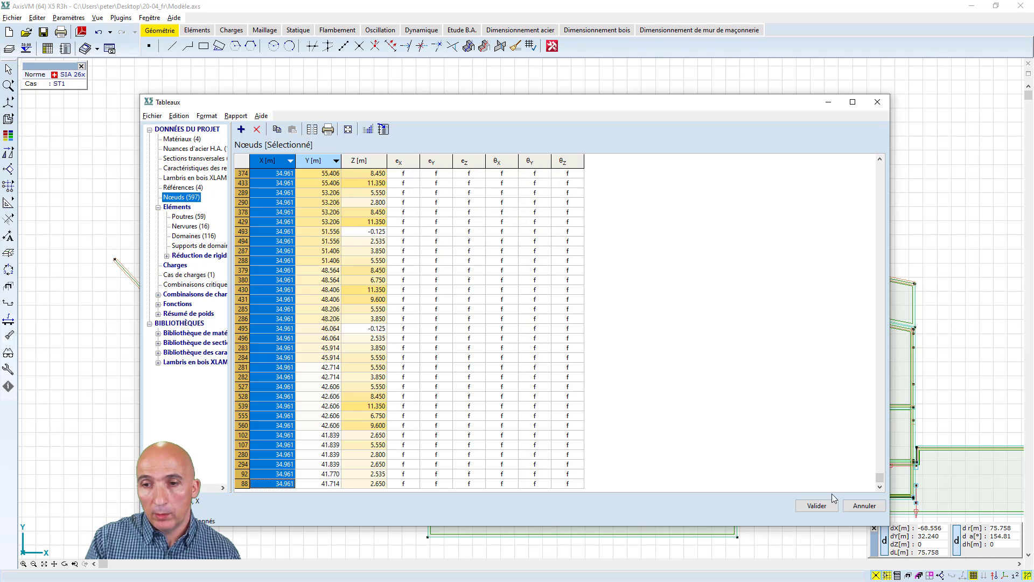
{"action": "left_click", "coordinate": [817, 505]}
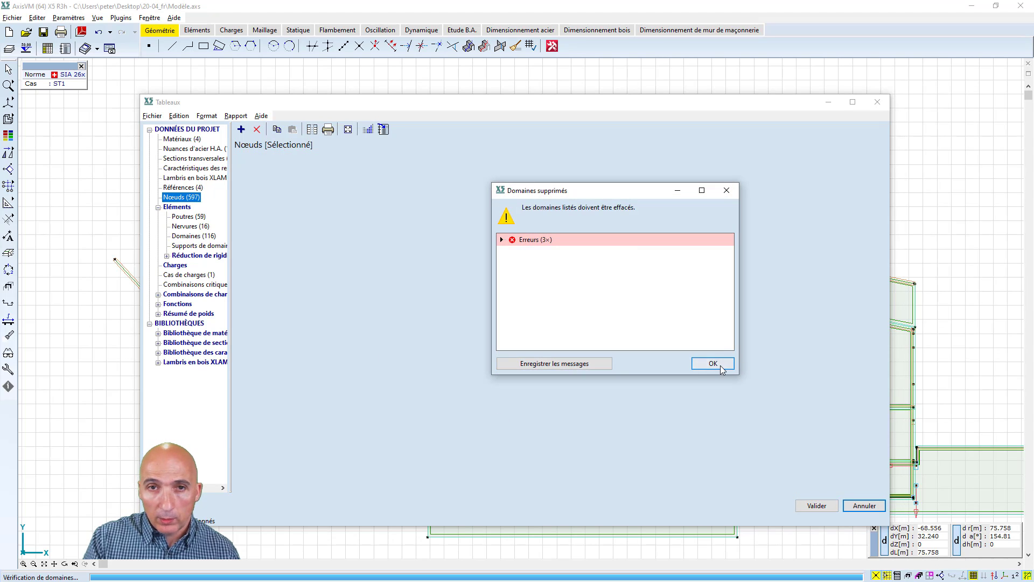
{"action": "left_click", "coordinate": [720, 366]}
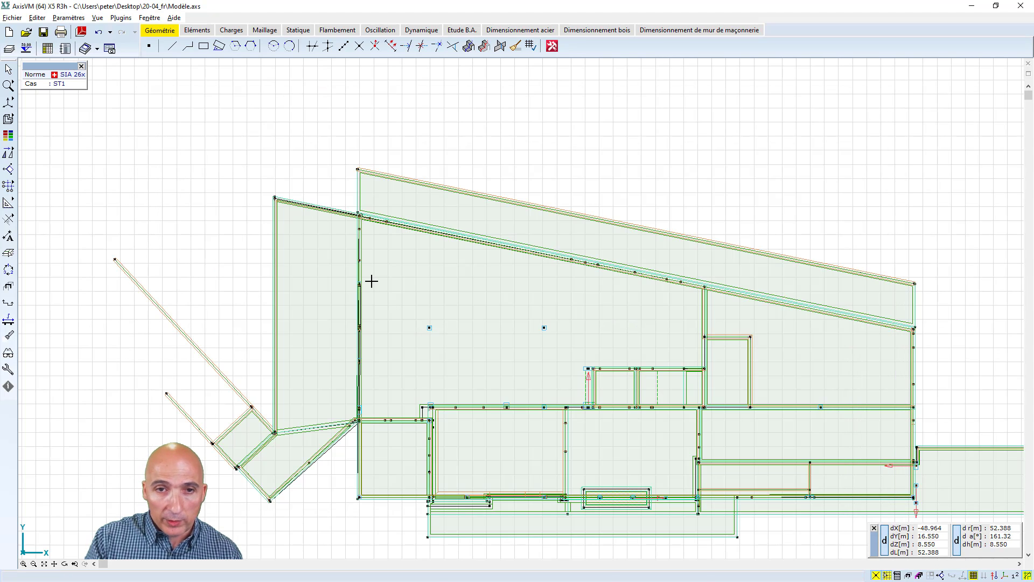
Undo the X alignment of the long west wall's nodes.
{"action": "scroll", "coordinate": [357, 307], "scroll_direction": "up", "scroll_amount": 4}
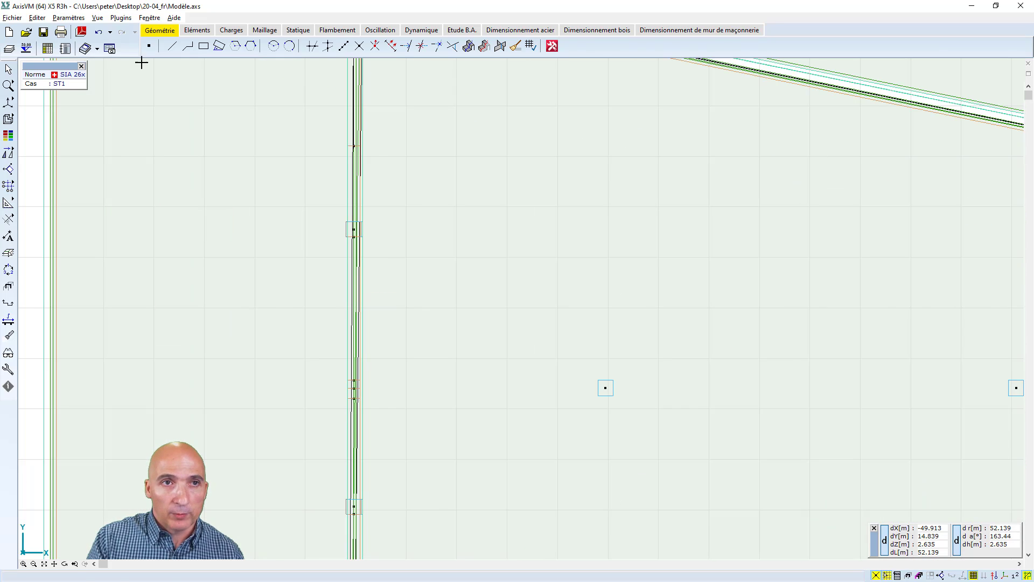
{"action": "left_click", "coordinate": [99, 33]}
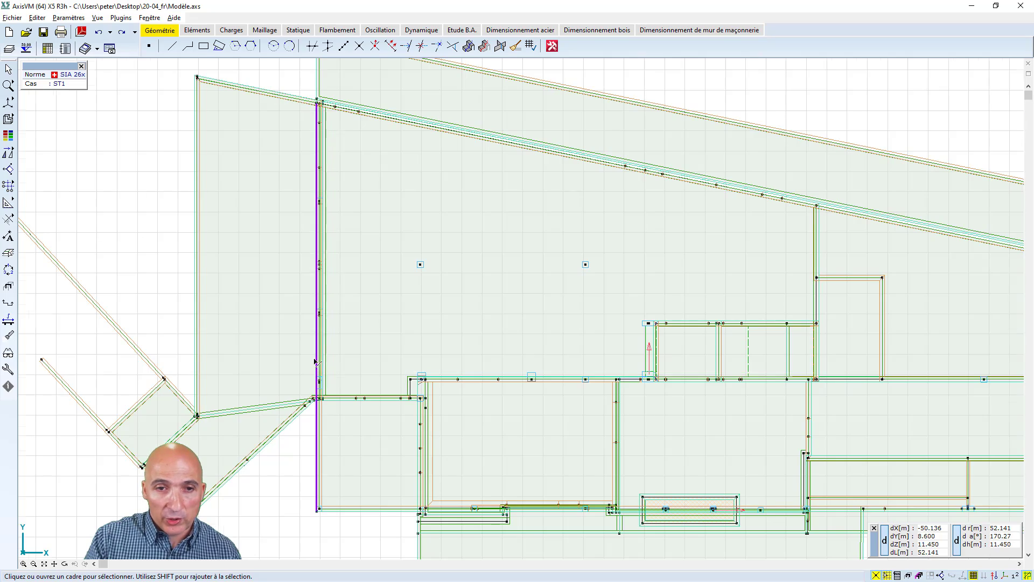
Try to select only the inner nodes along the long west wall, up to its junction with the sloped wall.
{"action": "scroll", "coordinate": [318, 366], "scroll_direction": "up", "scroll_amount": 3}
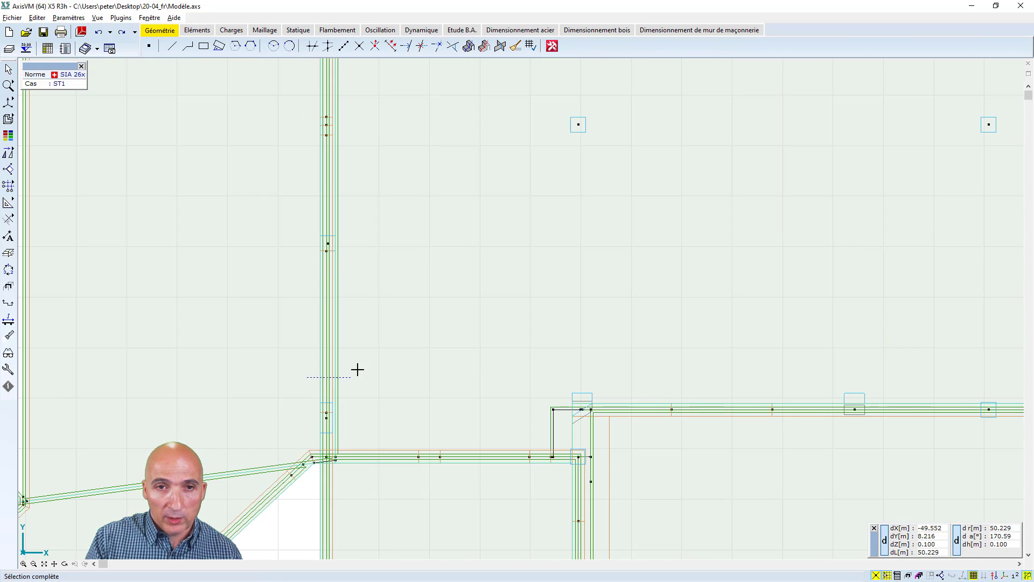
{"action": "scroll", "coordinate": [362, 262], "scroll_direction": "down", "scroll_amount": 2}
{"action": "scroll", "coordinate": [361, 148], "scroll_direction": "up", "scroll_amount": 1}
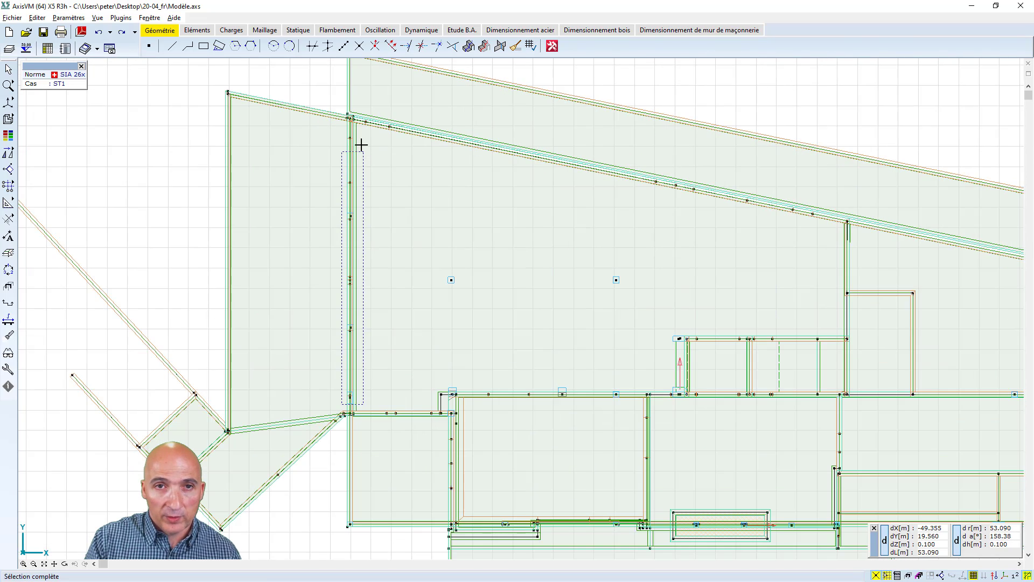
{"action": "scroll", "coordinate": [357, 132], "scroll_direction": "up", "scroll_amount": 2}
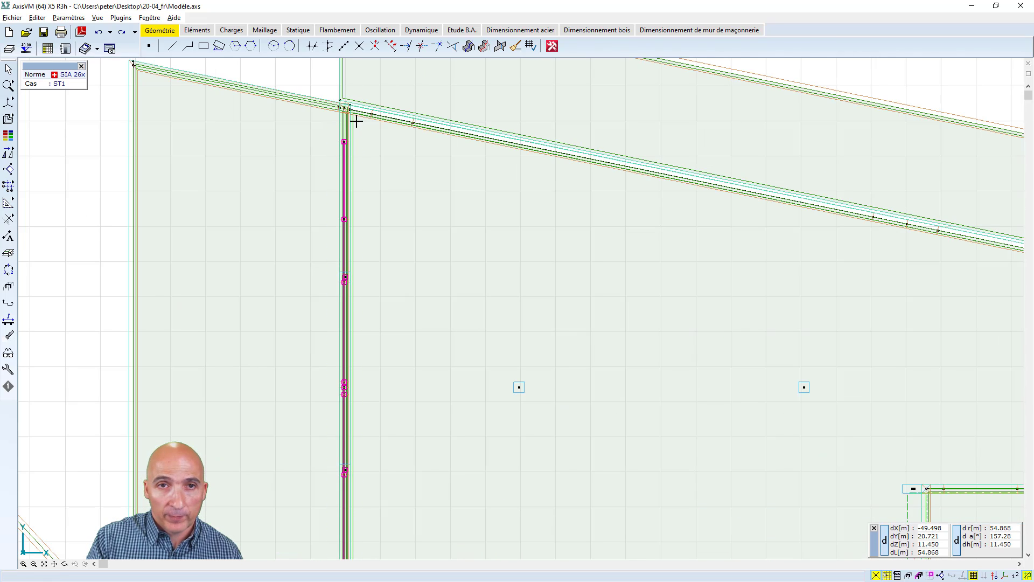
{"action": "scroll", "coordinate": [346, 96], "scroll_direction": "up", "scroll_amount": 3}
{"action": "scroll", "coordinate": [345, 112], "scroll_direction": "up", "scroll_amount": 2}
{"action": "left_click_drag", "start_coordinate": [326, 139], "coordinate": [346, 132]}
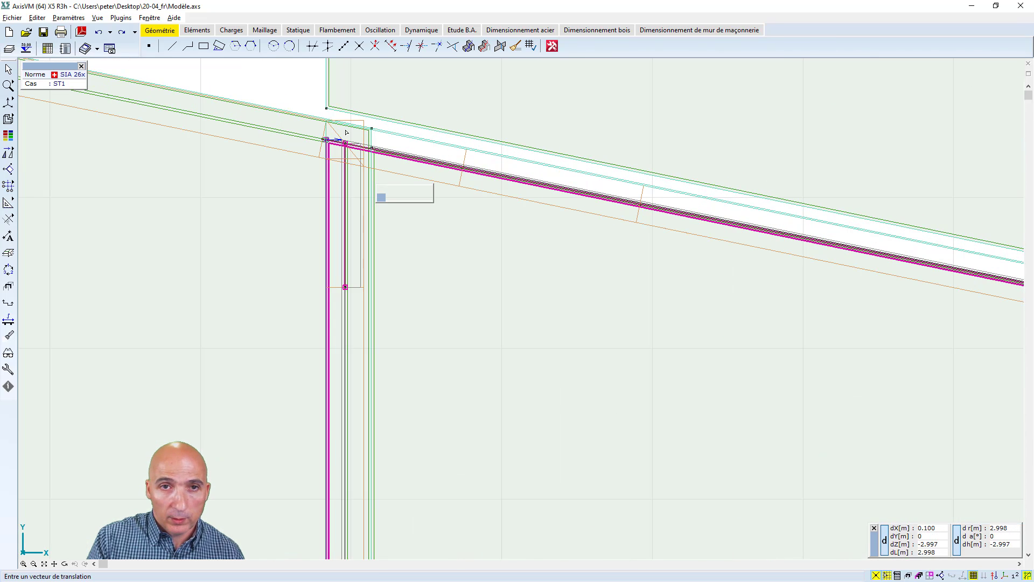
{"action": "left_click", "coordinate": [236, 260]}
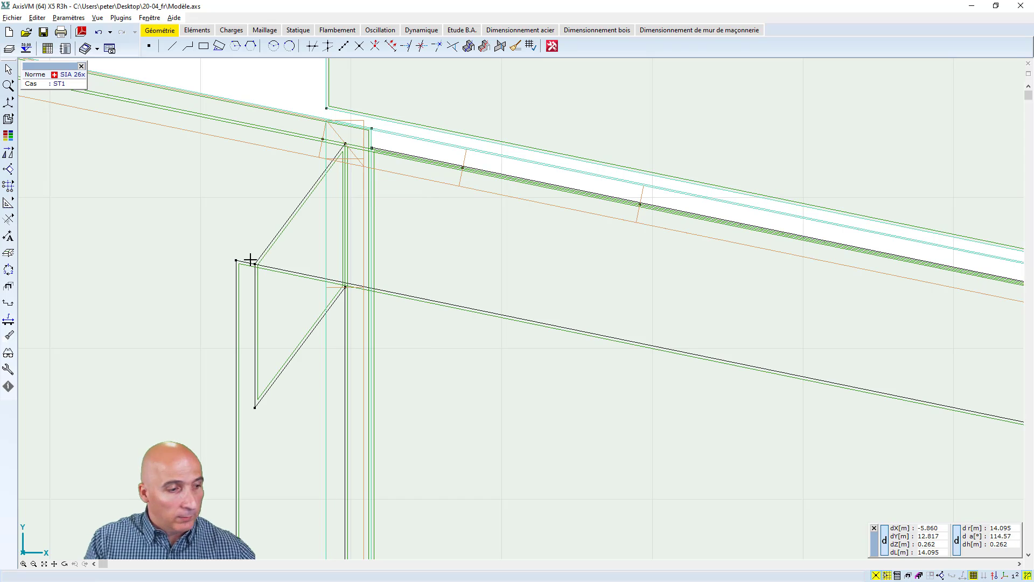
{"action": "left_click", "coordinate": [98, 35]}
Select only the nodes on the west wall's centre line, from the lower wall junction up to the sloped wall.
{"action": "scroll", "coordinate": [320, 211], "scroll_direction": "down", "scroll_amount": 2}
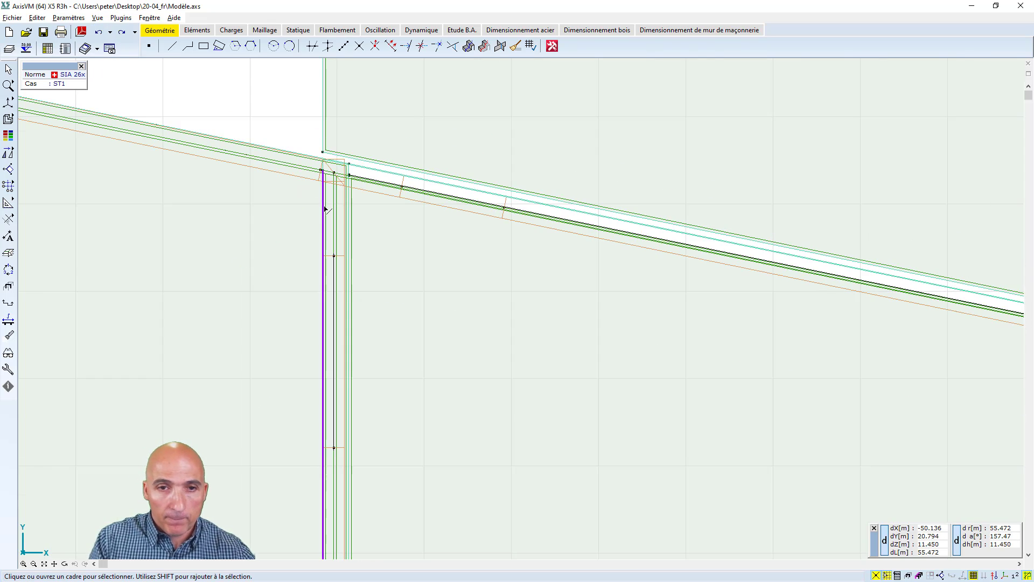
{"action": "scroll", "coordinate": [325, 209], "scroll_direction": "down", "scroll_amount": 3}
{"action": "scroll", "coordinate": [316, 342], "scroll_direction": "down", "scroll_amount": 1}
{"action": "scroll", "coordinate": [273, 313], "scroll_direction": "down", "scroll_amount": 2}
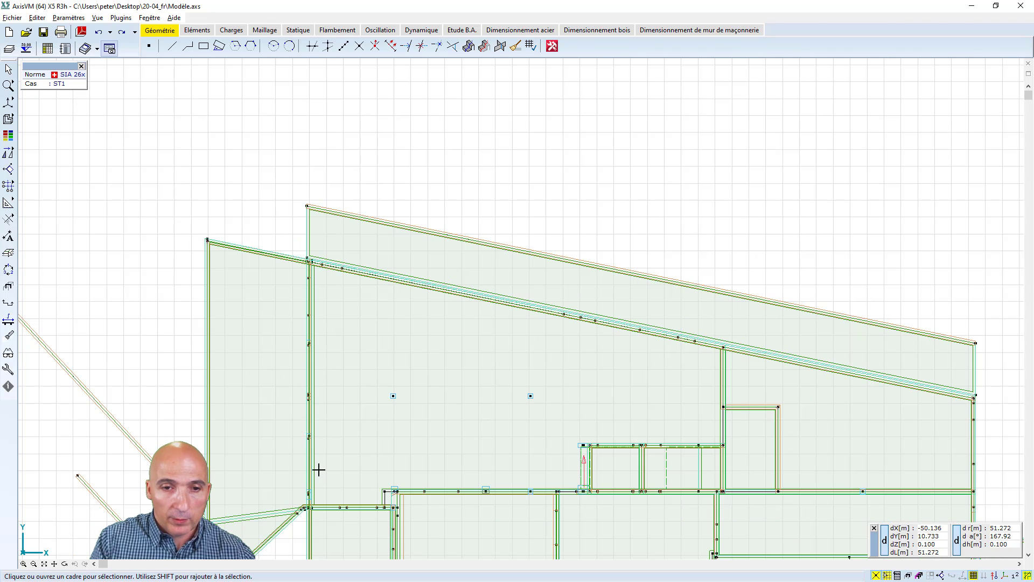
{"action": "scroll", "coordinate": [337, 447], "scroll_direction": "up", "scroll_amount": 4}
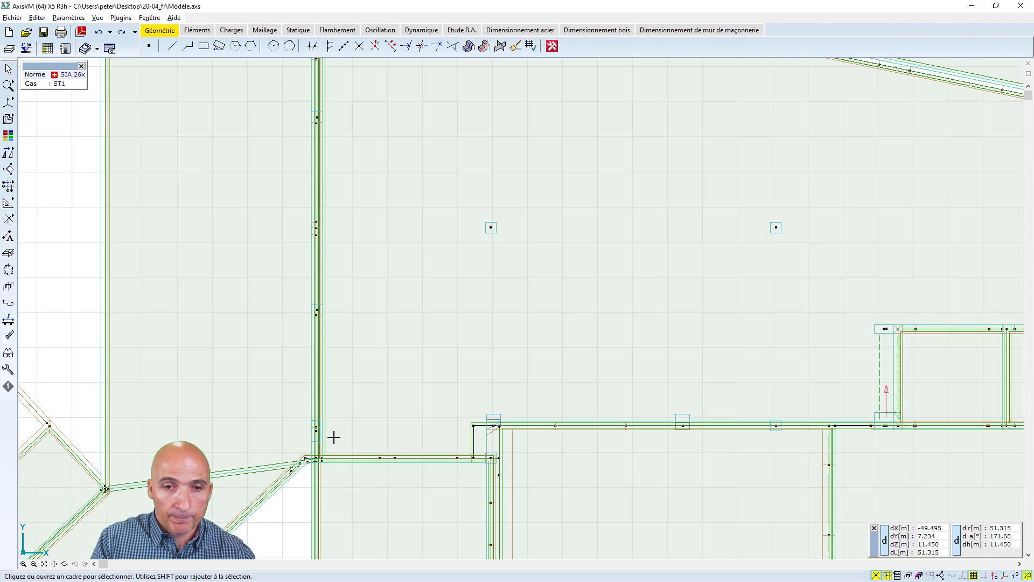
{"action": "scroll", "coordinate": [329, 448], "scroll_direction": "up", "scroll_amount": 3}
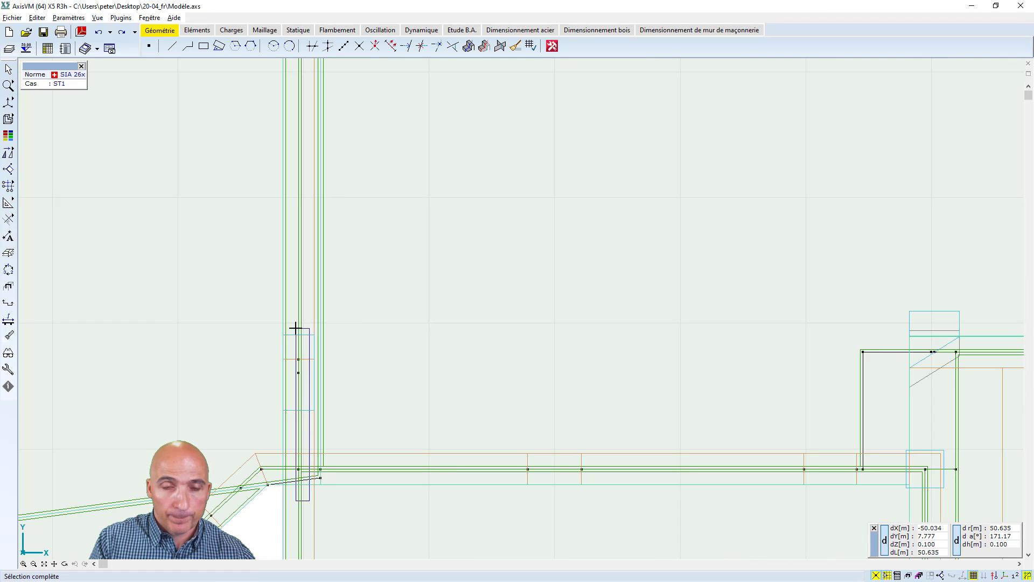
{"action": "scroll", "coordinate": [296, 323], "scroll_direction": "down", "scroll_amount": 4}
{"action": "scroll", "coordinate": [298, 177], "scroll_direction": "up", "scroll_amount": 6}
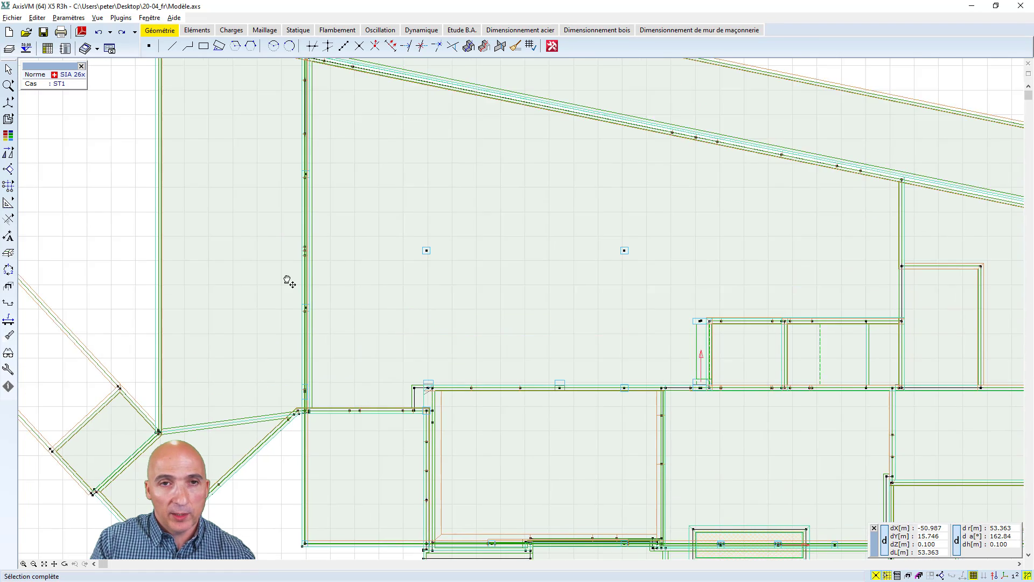
{"action": "scroll", "coordinate": [308, 215], "scroll_direction": "up", "scroll_amount": 4}
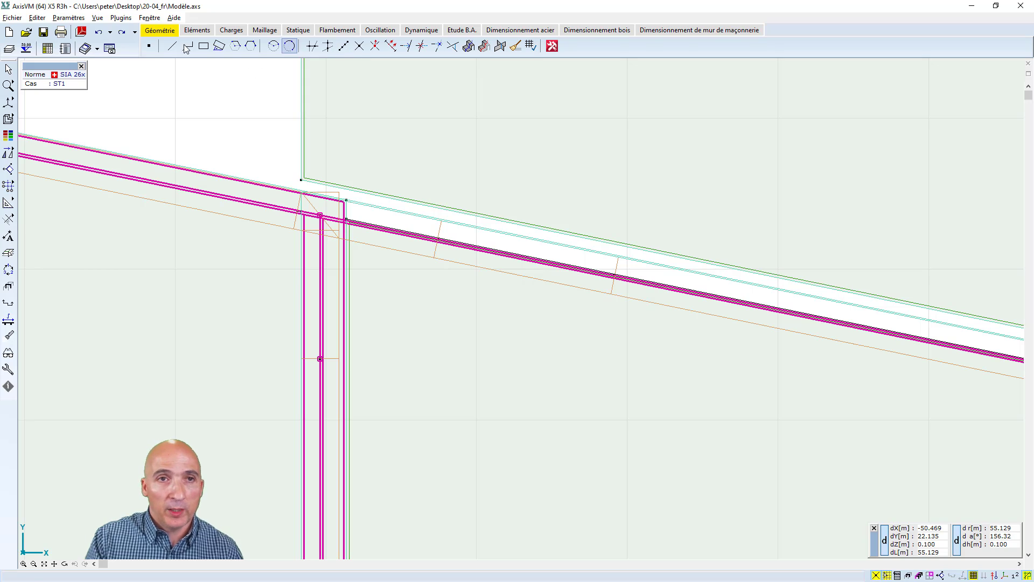
List the centre-line nodes in the node table and select the whole X column.
{"action": "left_click", "coordinate": [55, 49]}
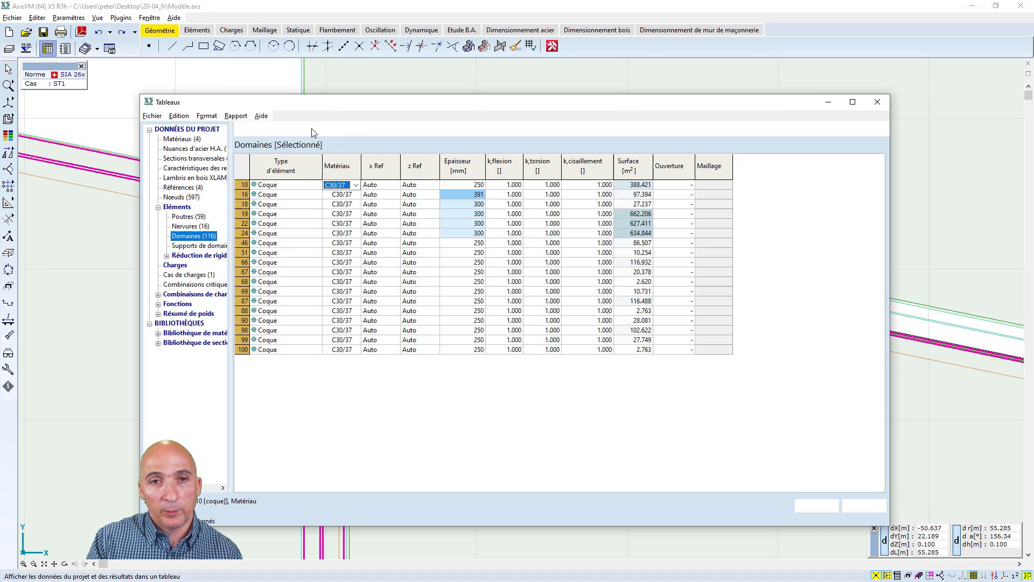
{"action": "left_click", "coordinate": [184, 197]}
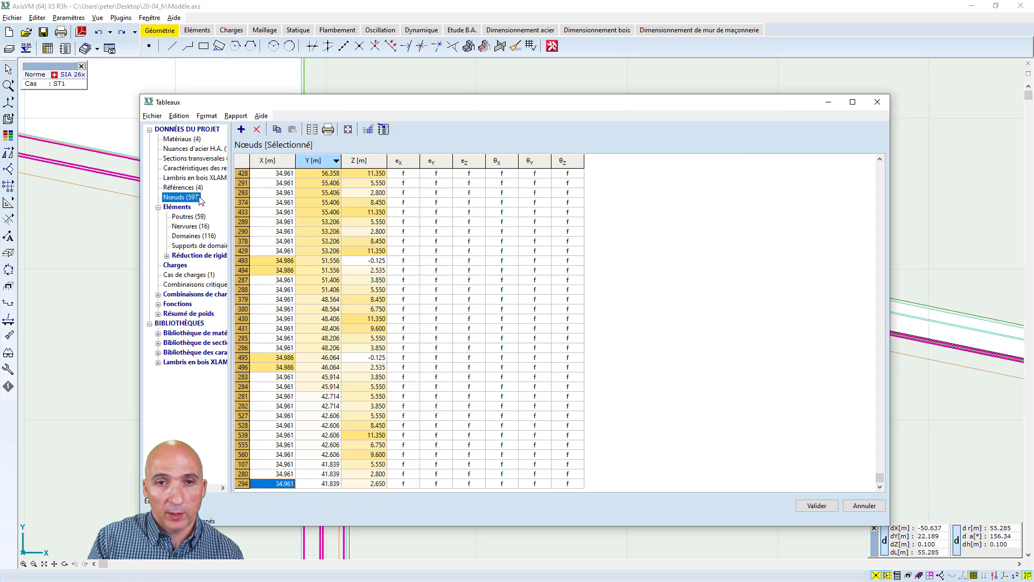
{"action": "right_click", "coordinate": [284, 164]}
{"action": "left_click", "coordinate": [309, 171]}
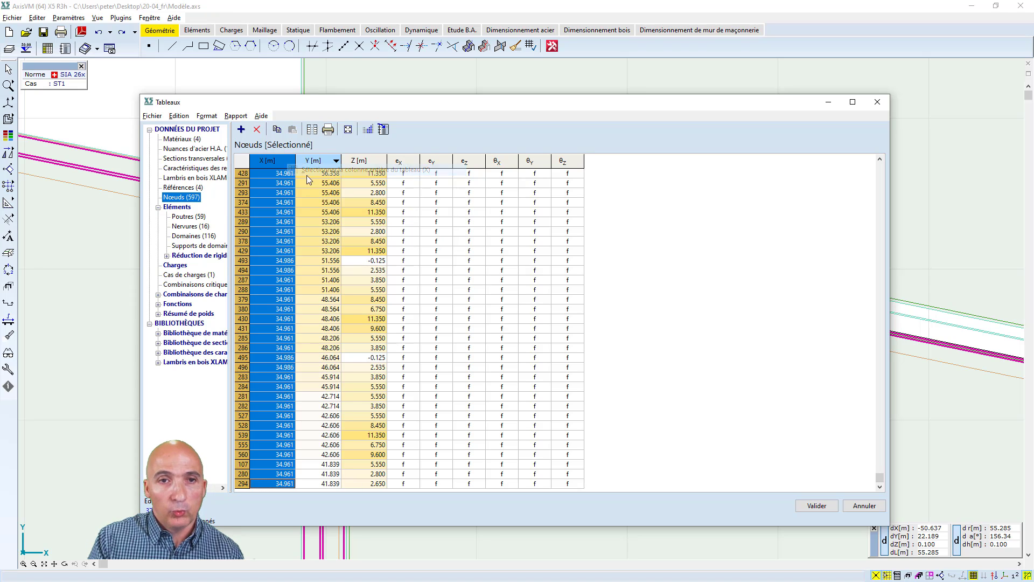
Assign the common X value 34.961 m to the centre-line nodes and apply the table.
{"action": "right_click", "coordinate": [279, 182]}
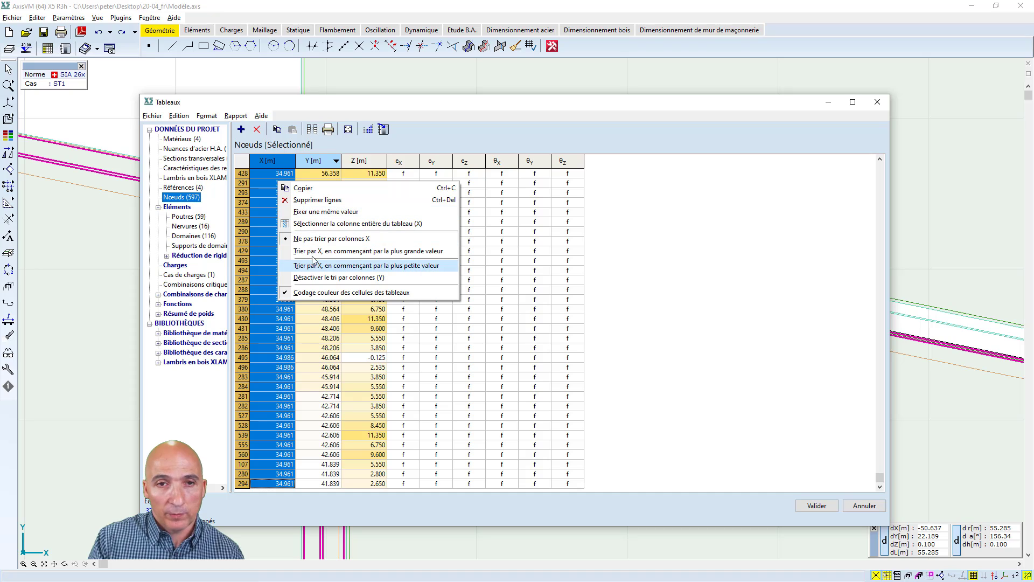
{"action": "left_click", "coordinate": [323, 211]}
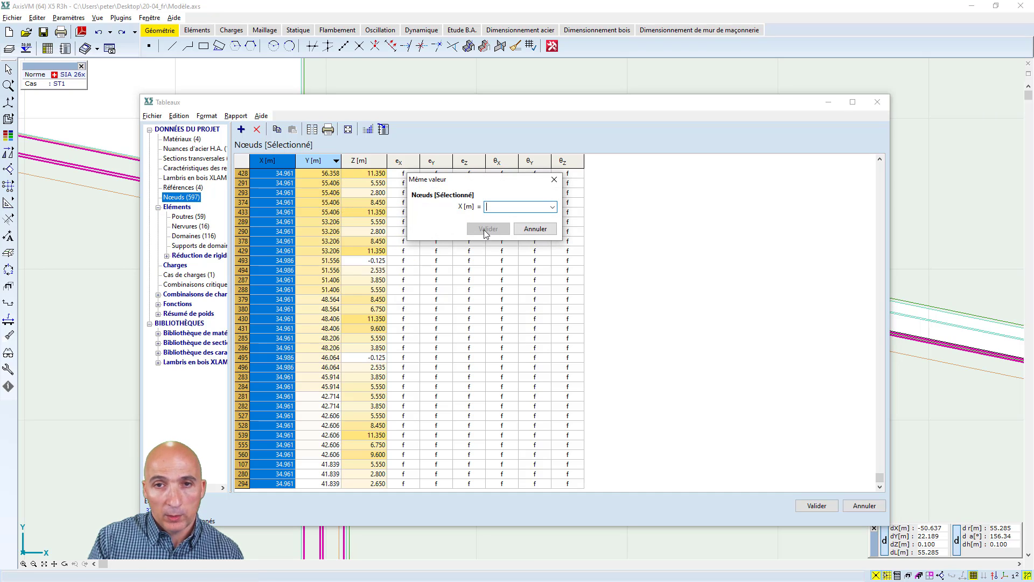
{"action": "left_click", "coordinate": [553, 207]}
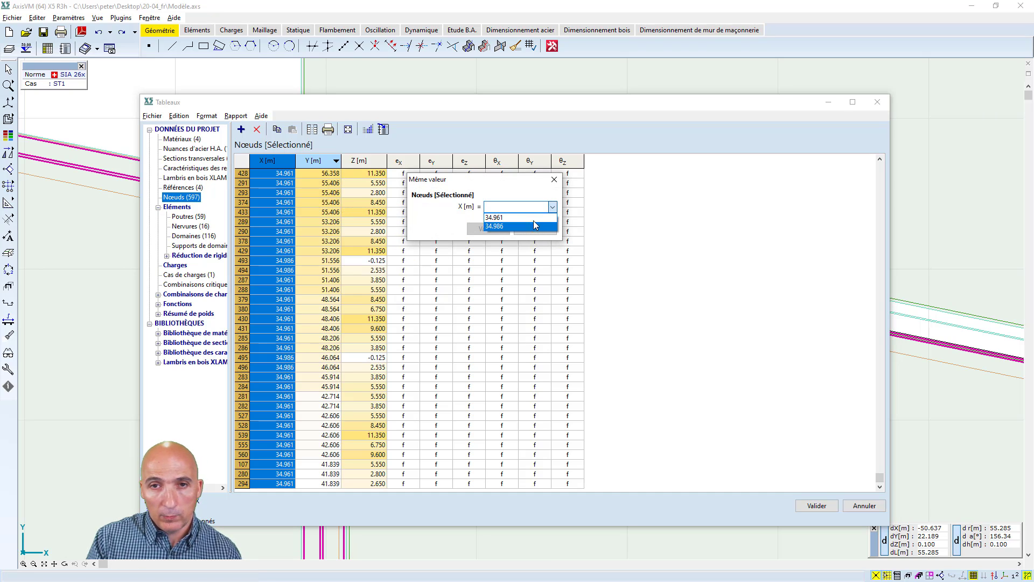
{"action": "left_click", "coordinate": [533, 219]}
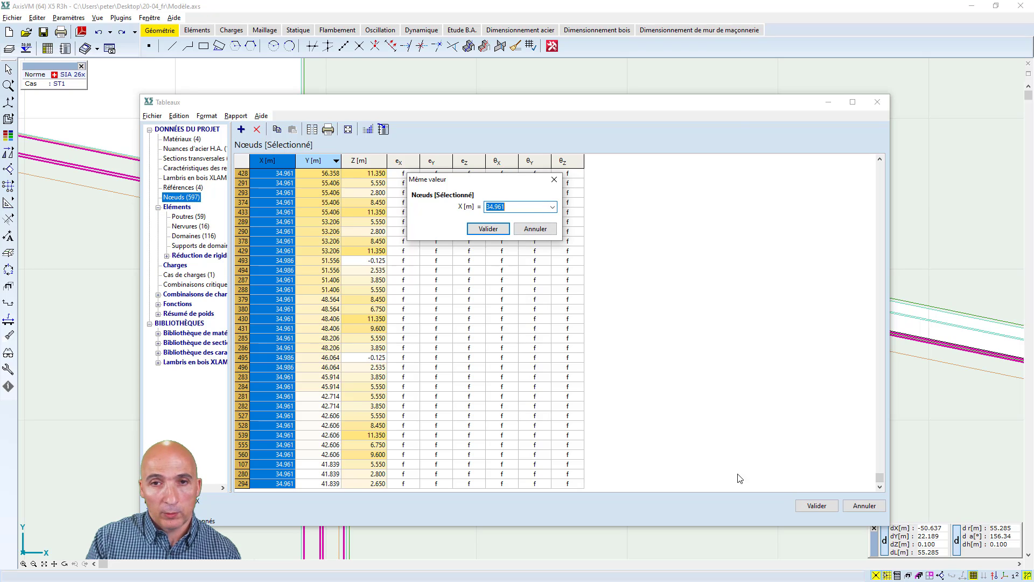
{"action": "left_click", "coordinate": [488, 229]}
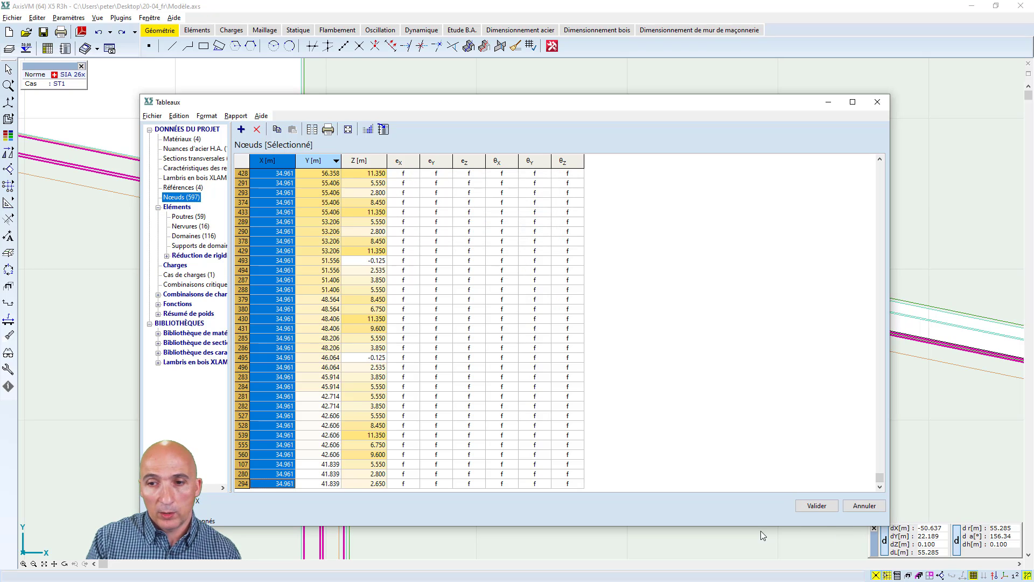
{"action": "left_click", "coordinate": [824, 505]}
Check the west wall's alignment in plan around its junction with the sloped wall and across the whole building.
{"action": "scroll", "coordinate": [641, 366], "scroll_direction": "down", "scroll_amount": 3}
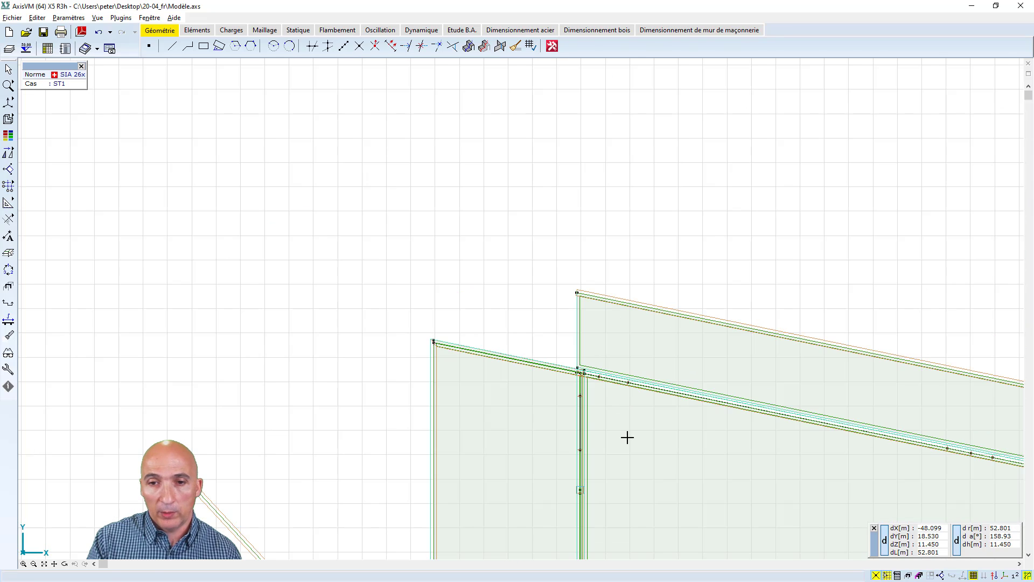
{"action": "middle_click_drag", "start_coordinate": [627, 437], "coordinate": [519, 279]}
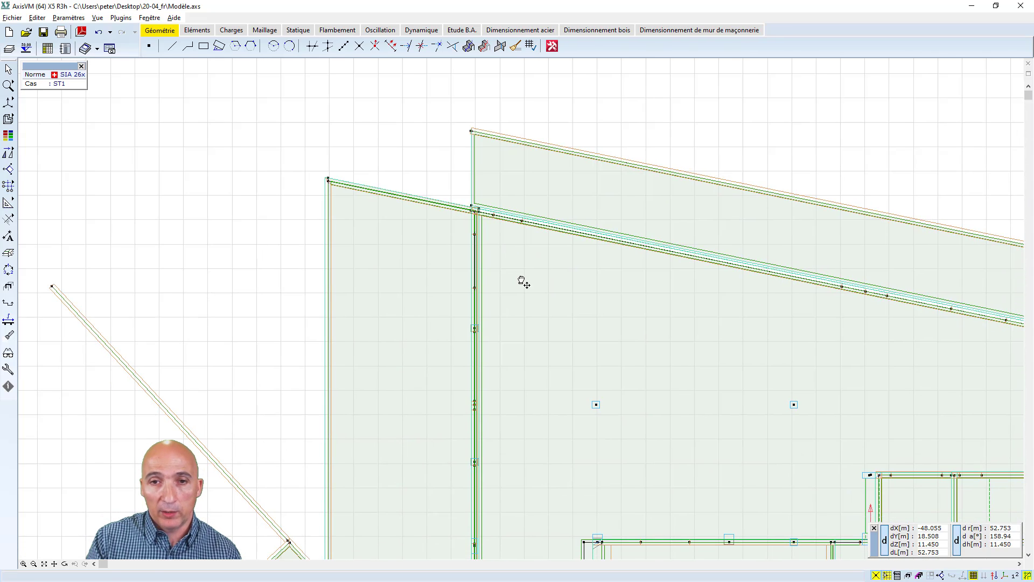
{"action": "scroll", "coordinate": [491, 281], "scroll_direction": "up", "scroll_amount": 3}
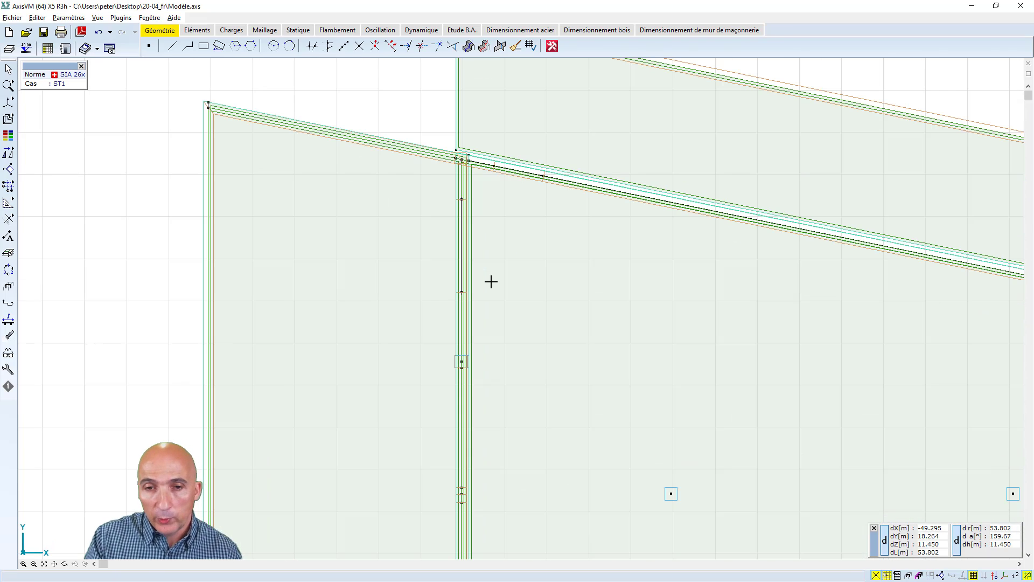
{"action": "scroll", "coordinate": [491, 281], "scroll_direction": "down", "scroll_amount": 2}
{"action": "scroll", "coordinate": [491, 291], "scroll_direction": "down", "scroll_amount": 4}
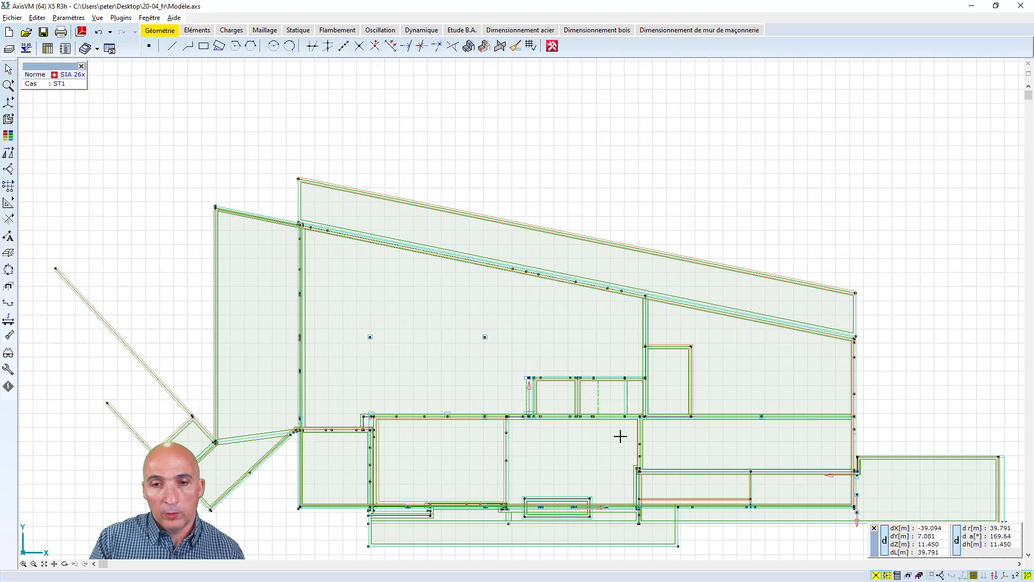
{"action": "scroll", "coordinate": [440, 259], "scroll_direction": "up", "scroll_amount": 3}
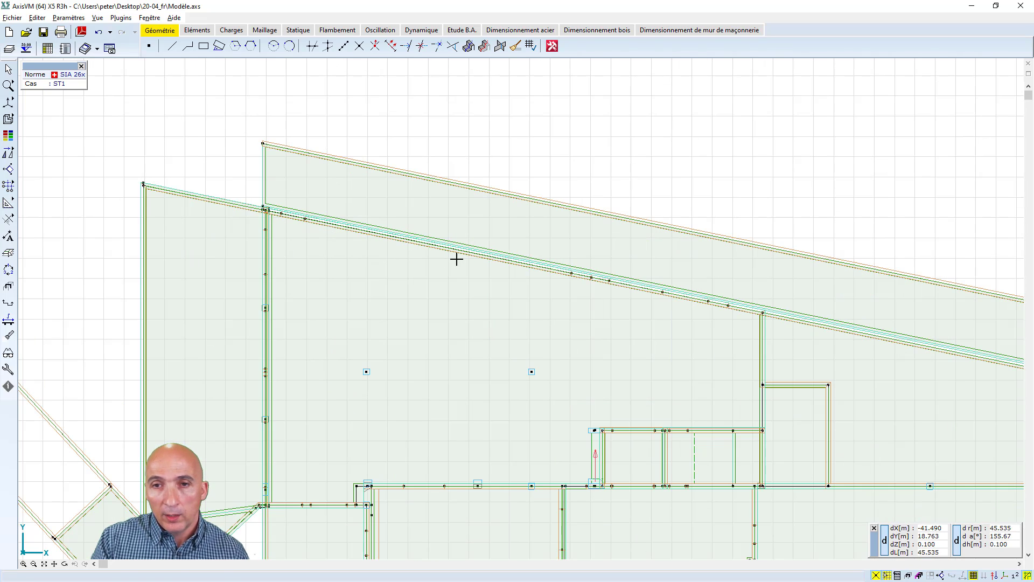
Open the IngWare node check that tests whether selected nodes lie in one plane.
{"action": "left_click", "coordinate": [286, 224]}
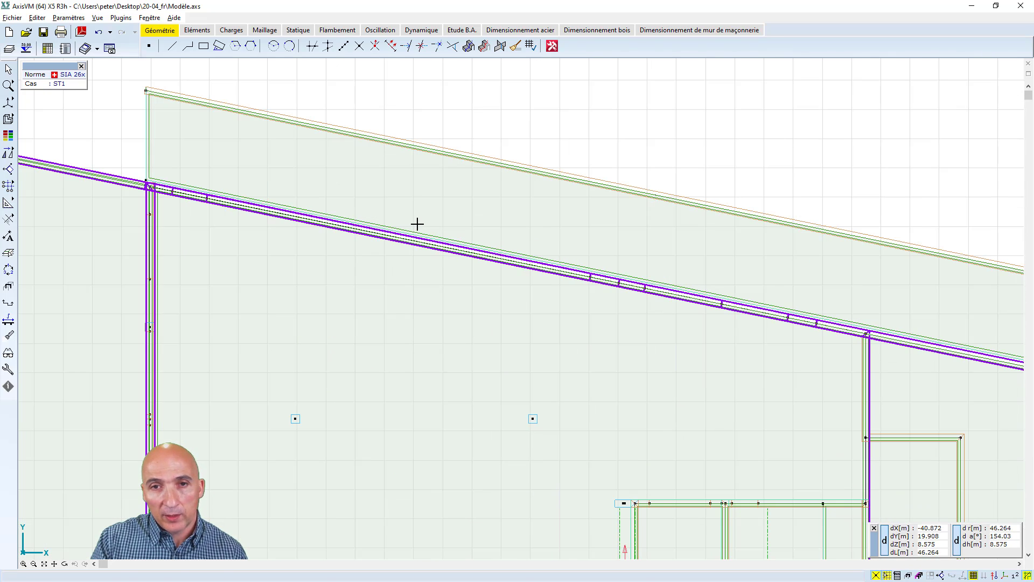
{"action": "scroll", "coordinate": [418, 225], "scroll_direction": "up", "scroll_amount": 2}
{"action": "scroll", "coordinate": [418, 224], "scroll_direction": "down", "scroll_amount": 2}
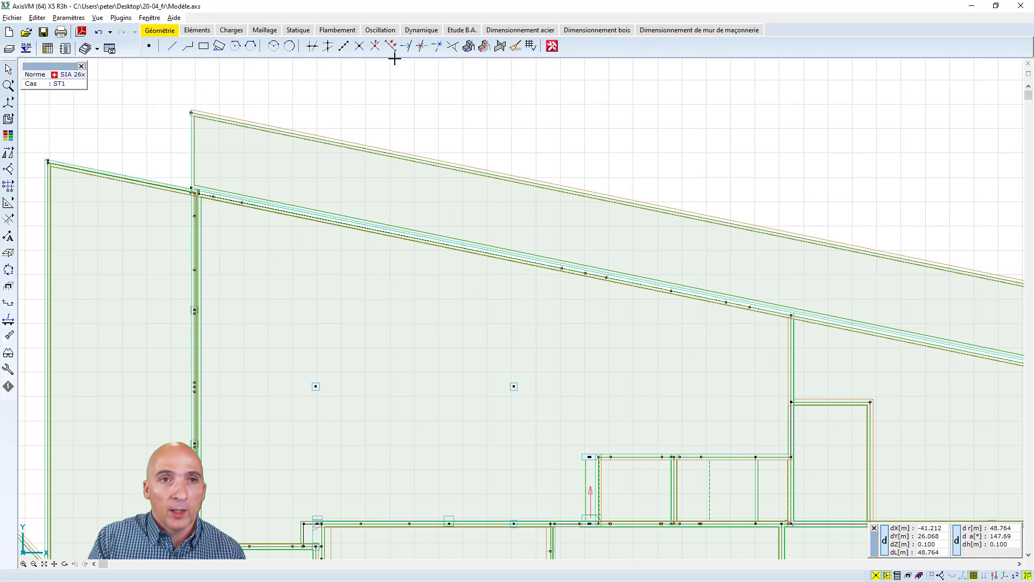
{"action": "left_click", "coordinate": [551, 48]}
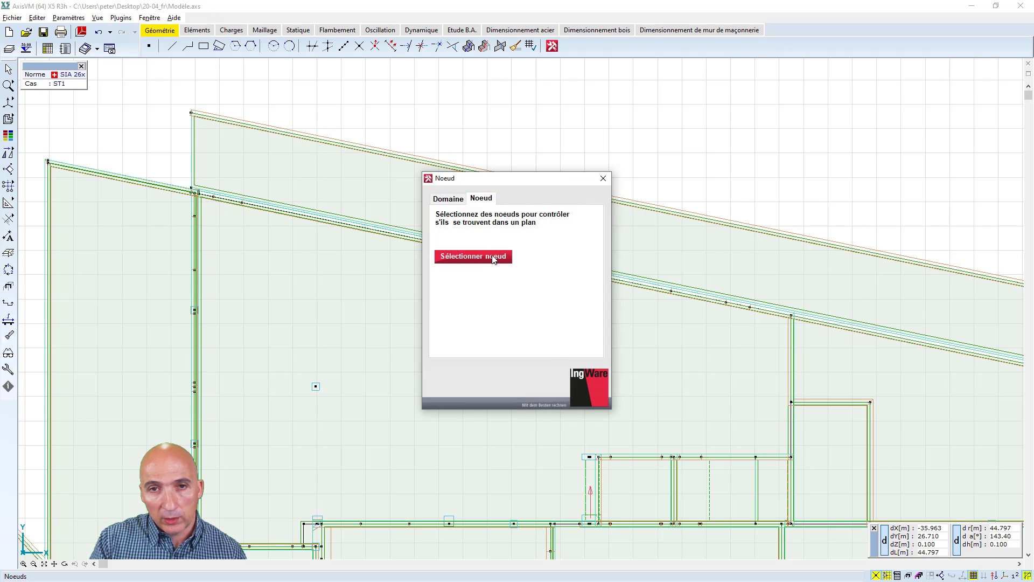
{"action": "left_click", "coordinate": [492, 258]}
{"action": "scroll", "coordinate": [197, 181], "scroll_direction": "up", "scroll_amount": 4}
{"action": "scroll", "coordinate": [242, 254], "scroll_direction": "up", "scroll_amount": 2}
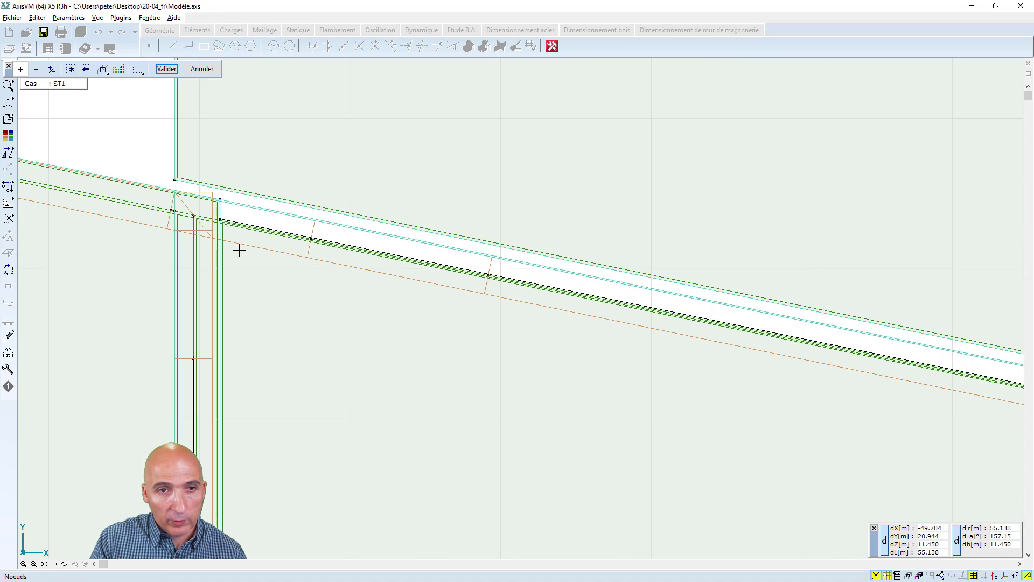
{"action": "left_click_drag", "start_coordinate": [252, 251], "coordinate": [163, 157]}
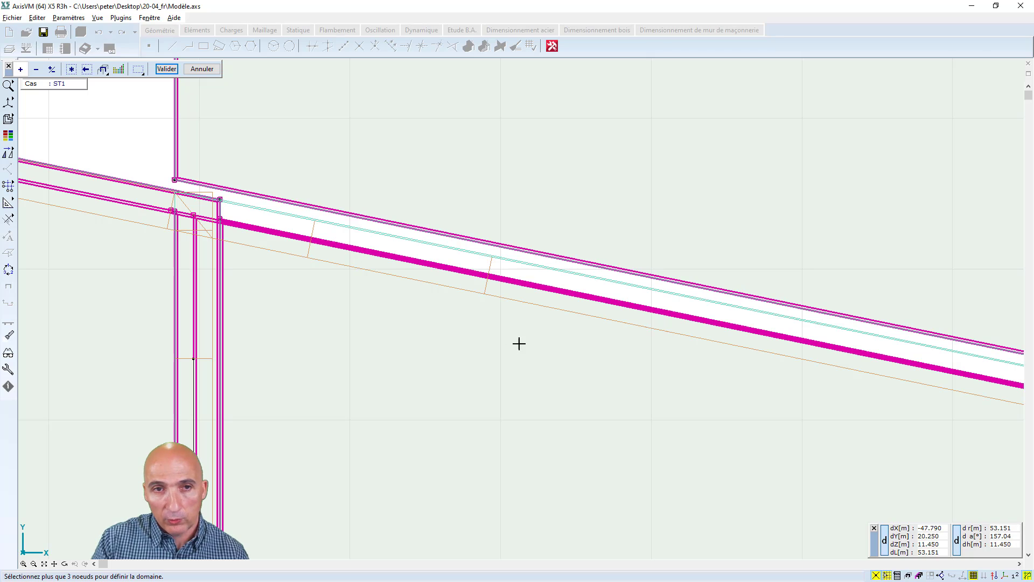
{"action": "left_click_drag", "start_coordinate": [553, 355], "coordinate": [426, 217]}
{"action": "scroll", "coordinate": [482, 273], "scroll_direction": "down", "scroll_amount": 2}
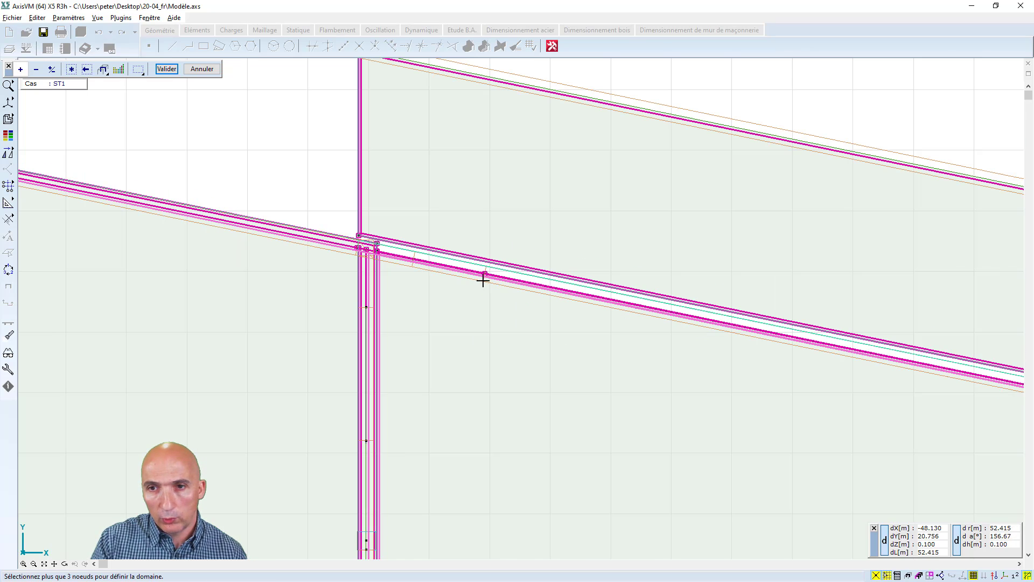
{"action": "left_click", "coordinate": [202, 69]}
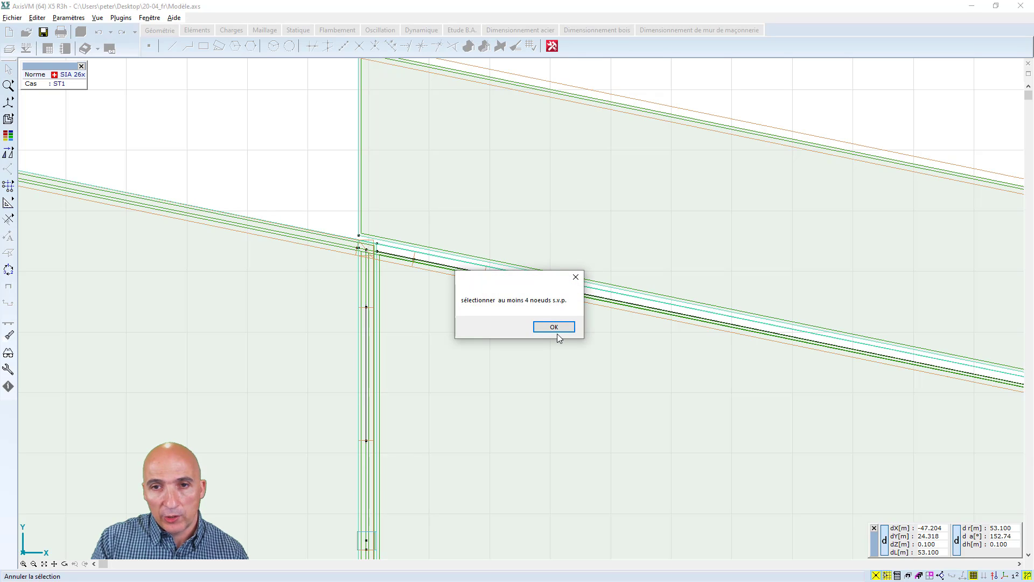
{"action": "left_click", "coordinate": [555, 326]}
{"action": "left_click", "coordinate": [604, 181]}
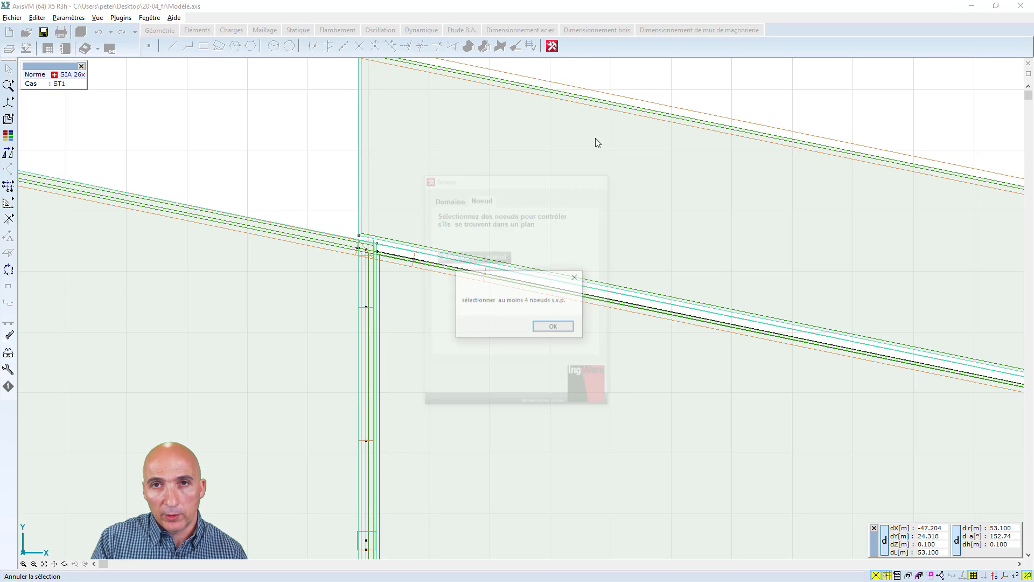
{"action": "left_click", "coordinate": [556, 326]}
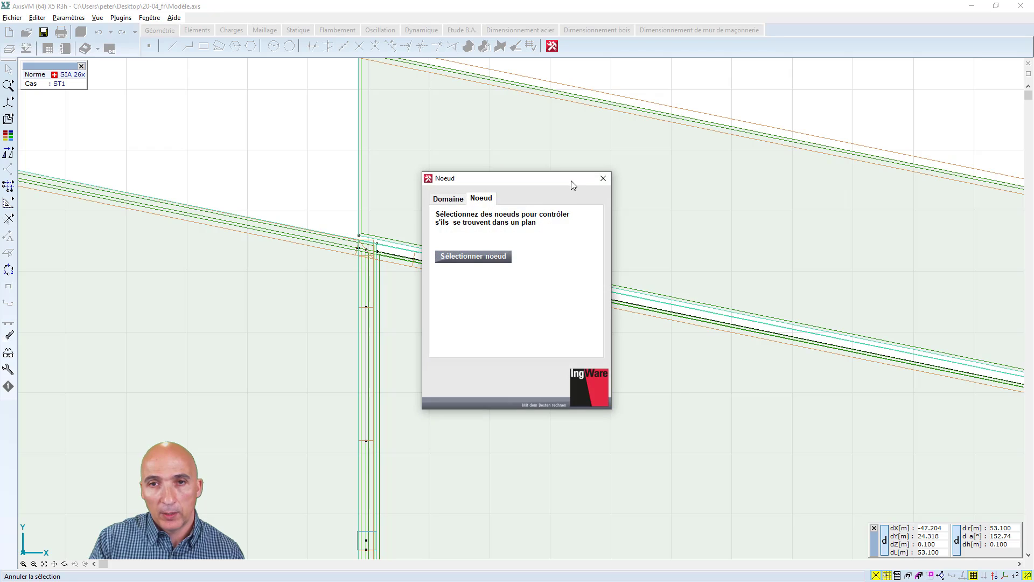
Start a node selection for the plane check and include the sloped wall's nodes from the west wall junction to the inner wall junction.
{"action": "left_click", "coordinate": [471, 256]}
{"action": "left_click_drag", "start_coordinate": [319, 210], "coordinate": [513, 304]}
{"action": "scroll", "coordinate": [547, 321], "scroll_direction": "down", "scroll_amount": 3}
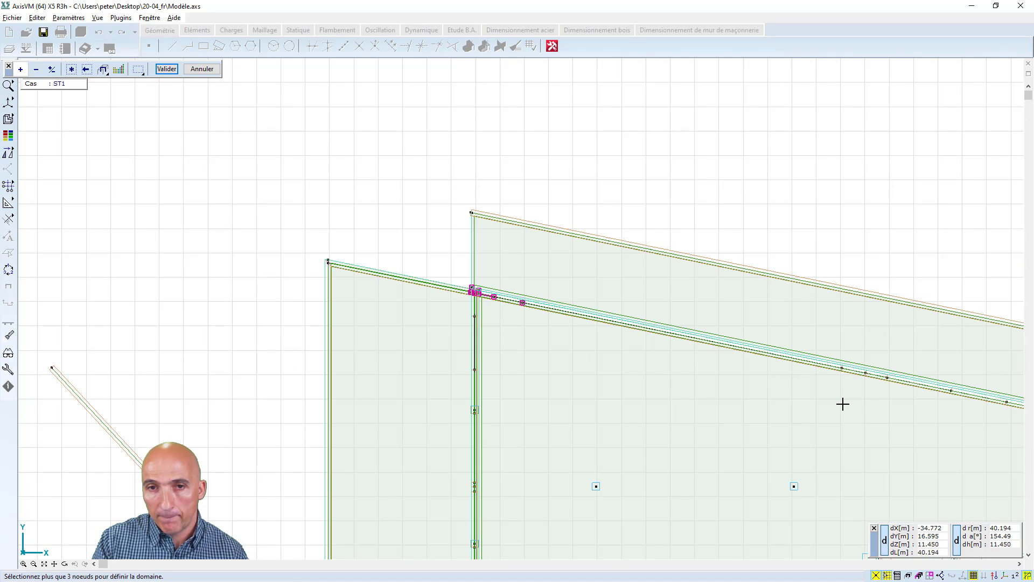
{"action": "scroll", "coordinate": [572, 383], "scroll_direction": "up", "scroll_amount": 2}
{"action": "left_click_drag", "start_coordinate": [521, 315], "coordinate": [787, 393]}
{"action": "scroll", "coordinate": [845, 435], "scroll_direction": "down", "scroll_amount": 3}
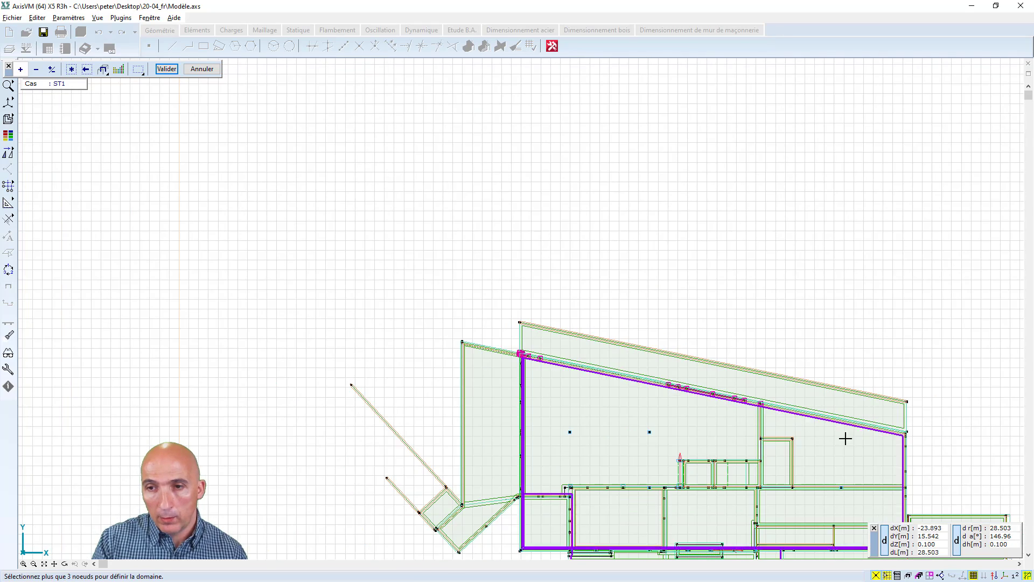
Add the junction nodes at the sloped wall's east end to the plane-check selection.
{"action": "scroll", "coordinate": [883, 434], "scroll_direction": "up", "scroll_amount": 5}
{"action": "scroll", "coordinate": [936, 419], "scroll_direction": "up", "scroll_amount": 3}
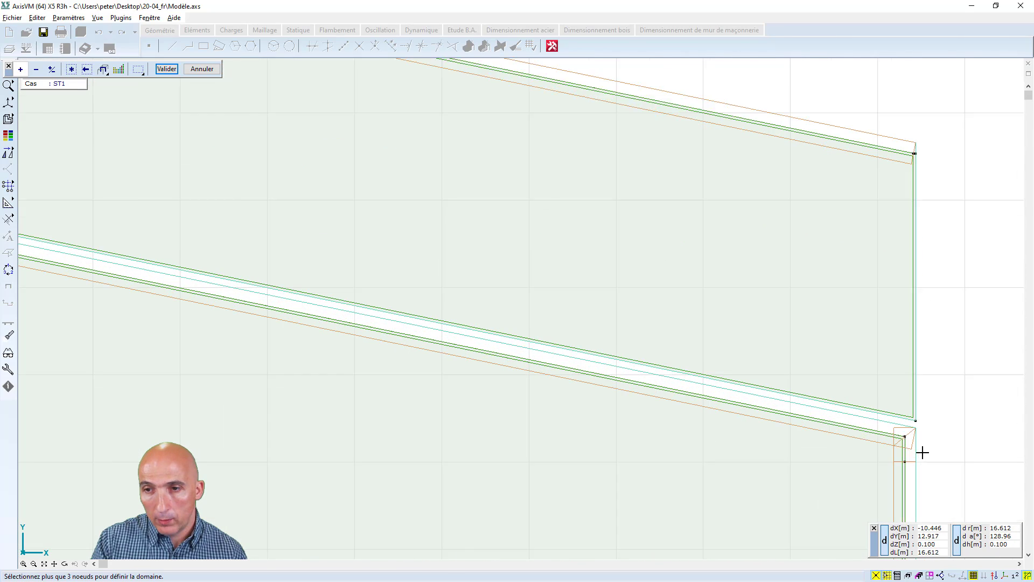
{"action": "left_click_drag", "start_coordinate": [813, 355], "coordinate": [919, 434]}
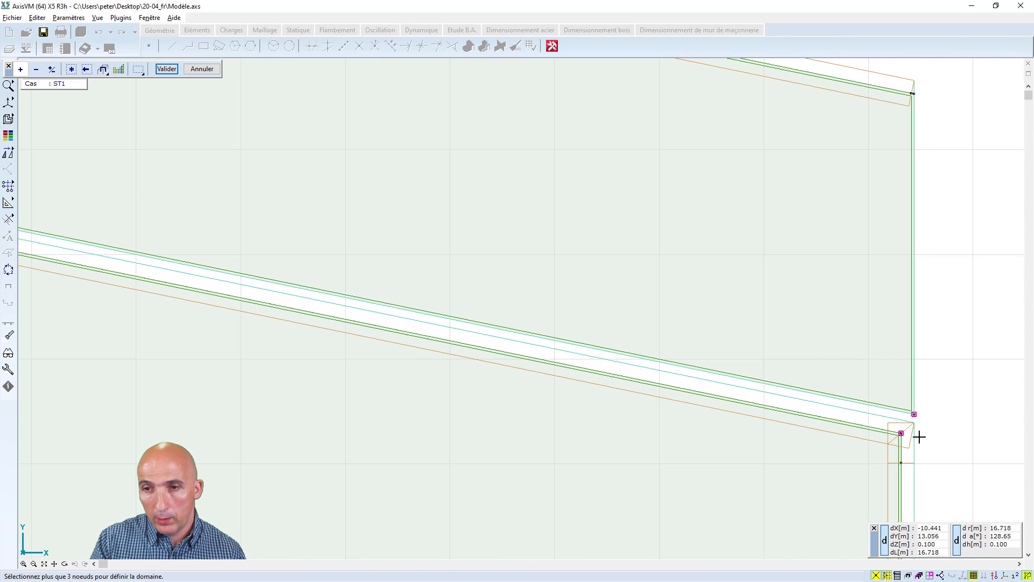
{"action": "scroll", "coordinate": [910, 425], "scroll_direction": "down", "scroll_amount": 5}
{"action": "scroll", "coordinate": [571, 377], "scroll_direction": "up", "scroll_amount": 2}
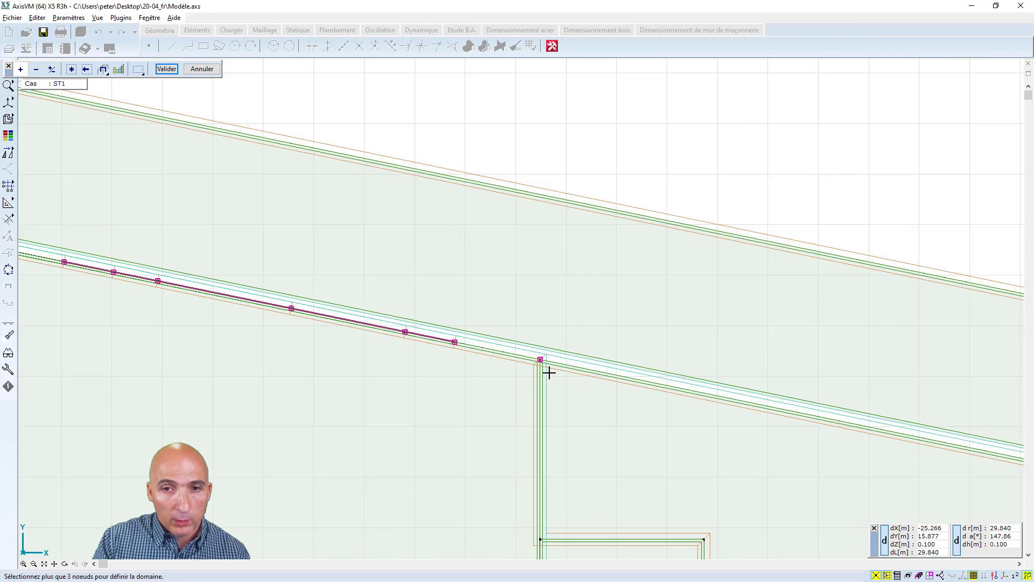
Review the selected nodes along the sloped wall, confirm the selection and agree to move all of them into a chosen plane.
{"action": "scroll", "coordinate": [547, 369], "scroll_direction": "down", "scroll_amount": 4}
{"action": "scroll", "coordinate": [291, 337], "scroll_direction": "up", "scroll_amount": 4}
{"action": "scroll", "coordinate": [344, 355], "scroll_direction": "up", "scroll_amount": 4}
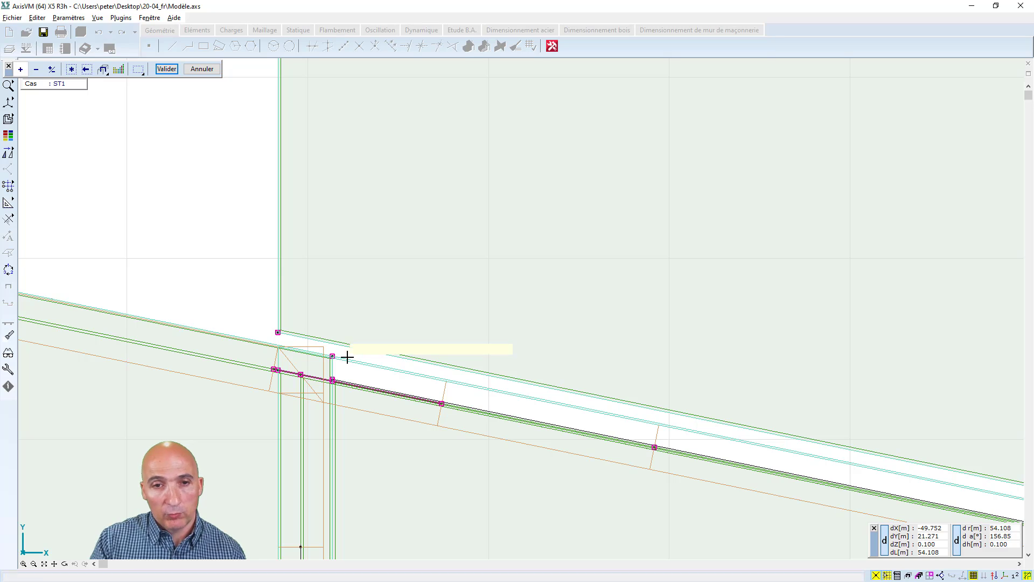
{"action": "scroll", "coordinate": [342, 357], "scroll_direction": "down", "scroll_amount": 3}
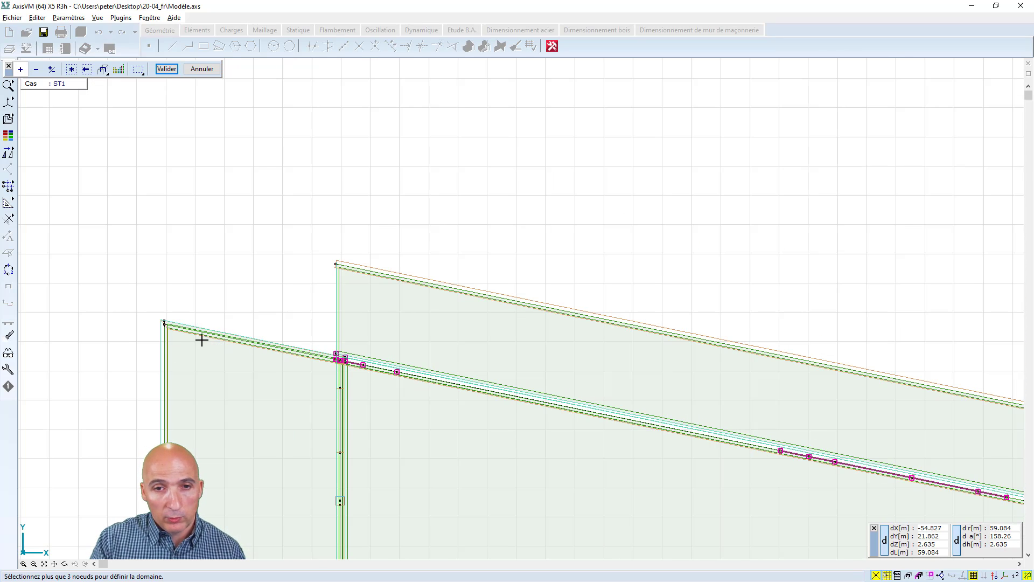
{"action": "scroll", "coordinate": [377, 352], "scroll_direction": "up", "scroll_amount": 3}
{"action": "scroll", "coordinate": [341, 355], "scroll_direction": "down", "scroll_amount": 3}
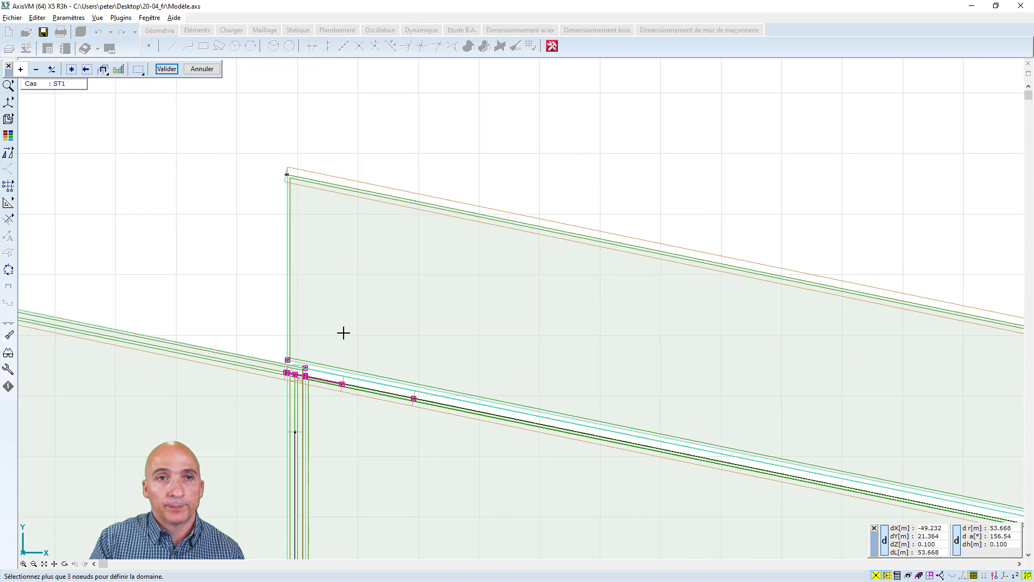
{"action": "left_click", "coordinate": [167, 69]}
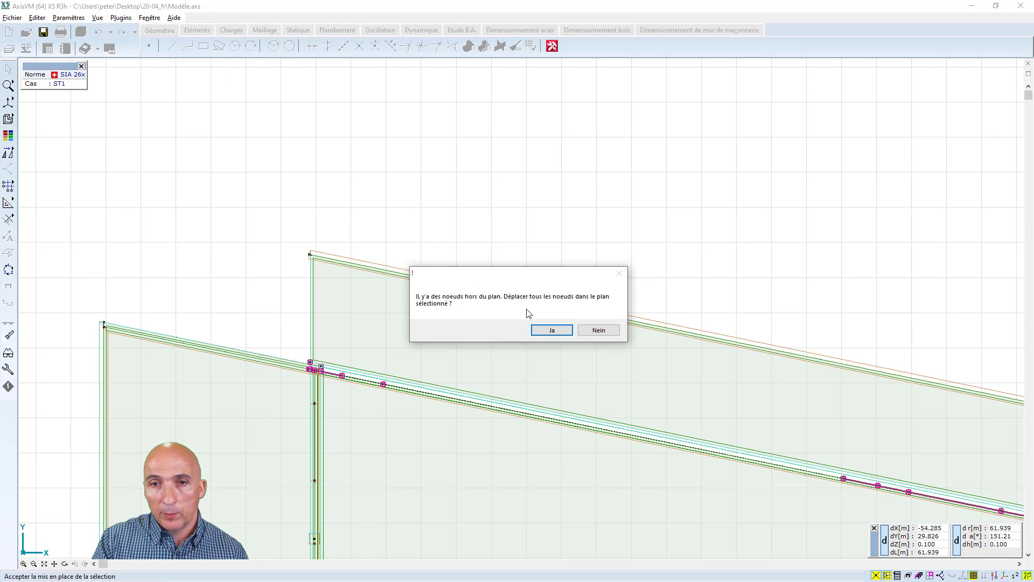
{"action": "left_click", "coordinate": [552, 330]}
{"action": "scroll", "coordinate": [541, 326], "scroll_direction": "down", "scroll_amount": 4}
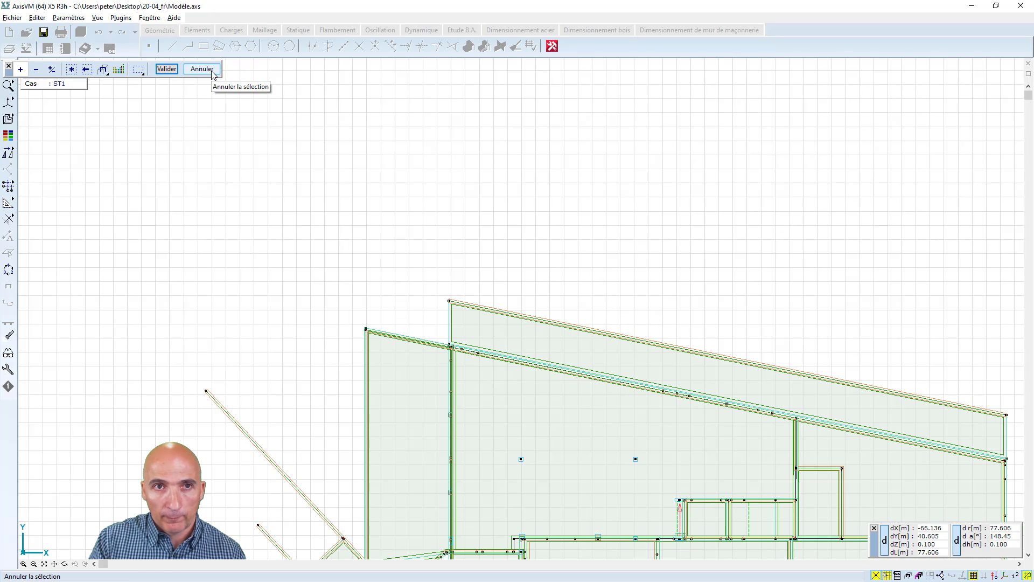
{"action": "left_click", "coordinate": [210, 70]}
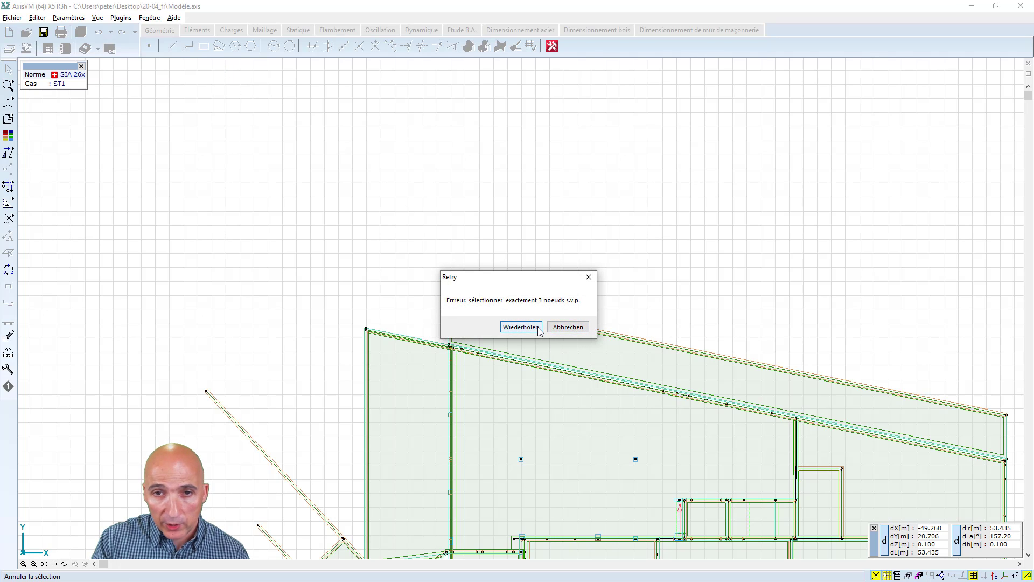
{"action": "left_click", "coordinate": [539, 330]}
Define the target plane by three corner nodes of an opening in the sloped wall, move the nodes into it and close the tool.
{"action": "scroll", "coordinate": [540, 331], "scroll_direction": "down", "scroll_amount": 5}
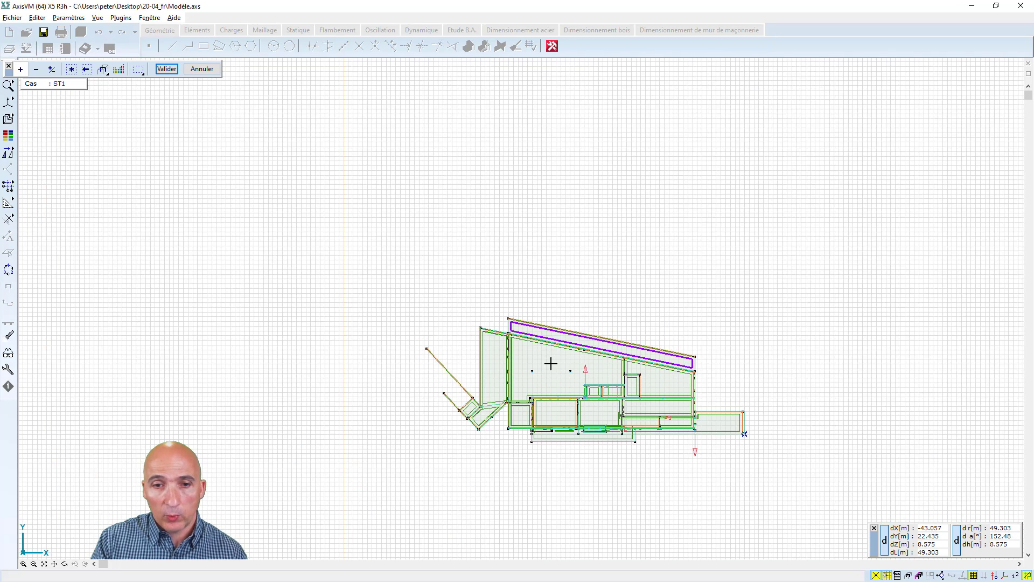
{"action": "left_click", "coordinate": [65, 564]}
{"action": "left_click_drag", "start_coordinate": [571, 512], "coordinate": [519, 357]}
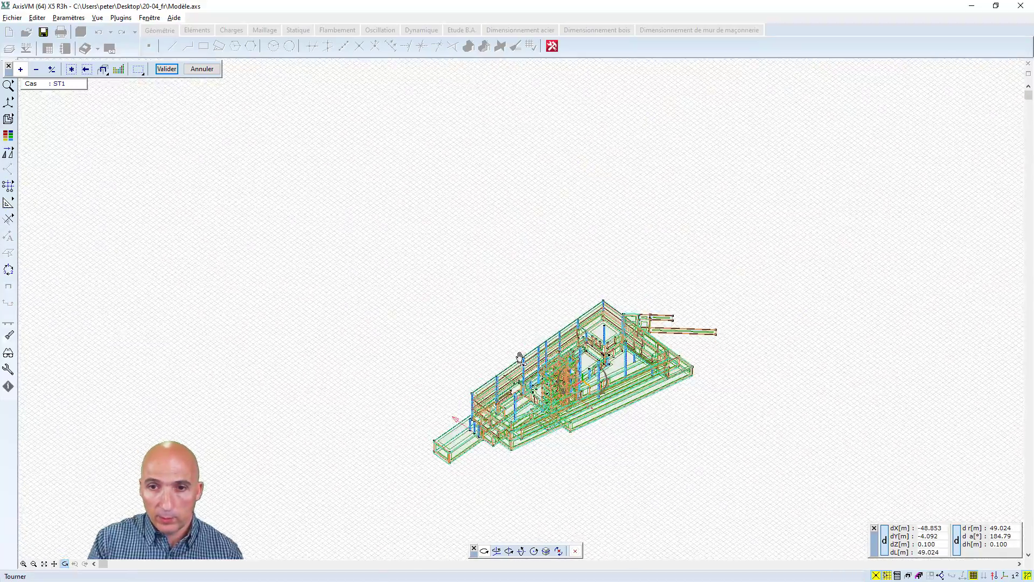
{"action": "scroll", "coordinate": [519, 357], "scroll_direction": "up", "scroll_amount": 8}
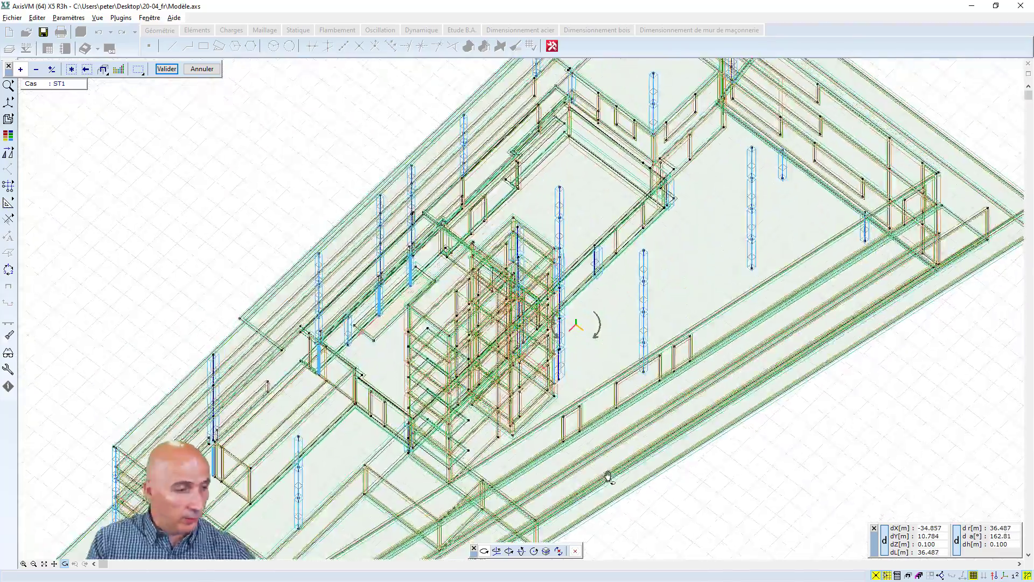
{"action": "left_click", "coordinate": [563, 415]}
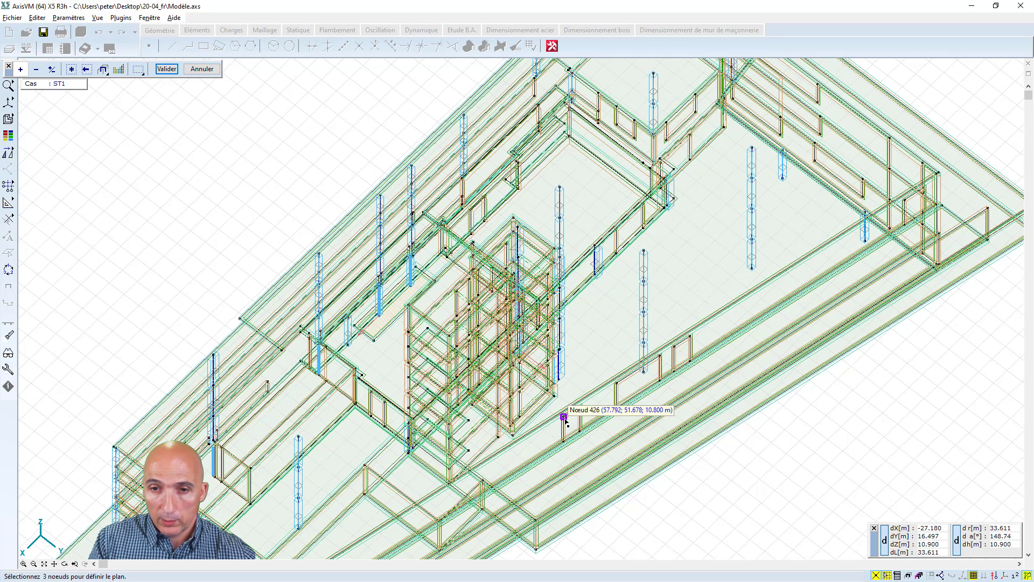
{"action": "left_click", "coordinate": [580, 406]}
{"action": "left_click", "coordinate": [579, 431]}
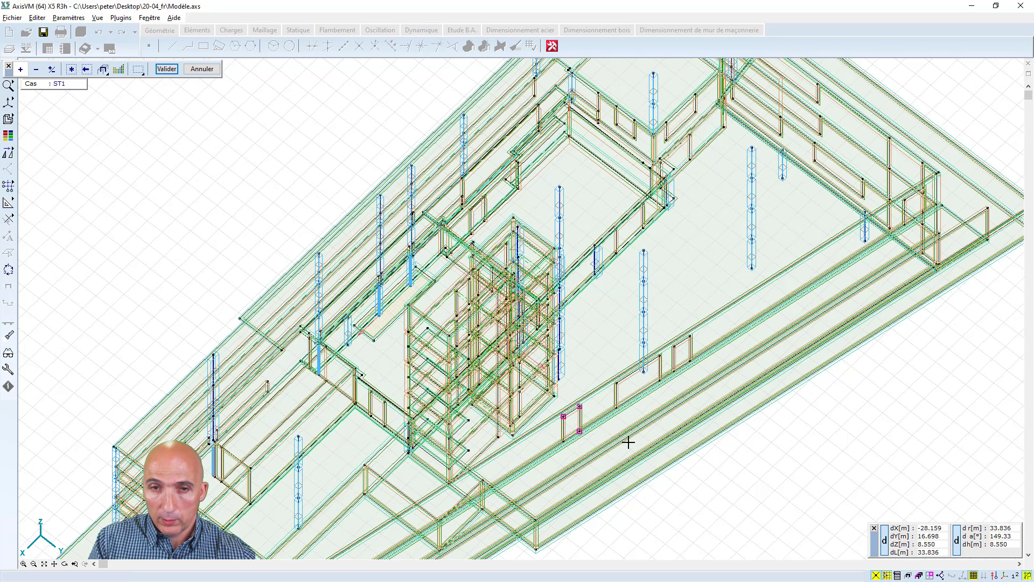
{"action": "left_click", "coordinate": [172, 70]}
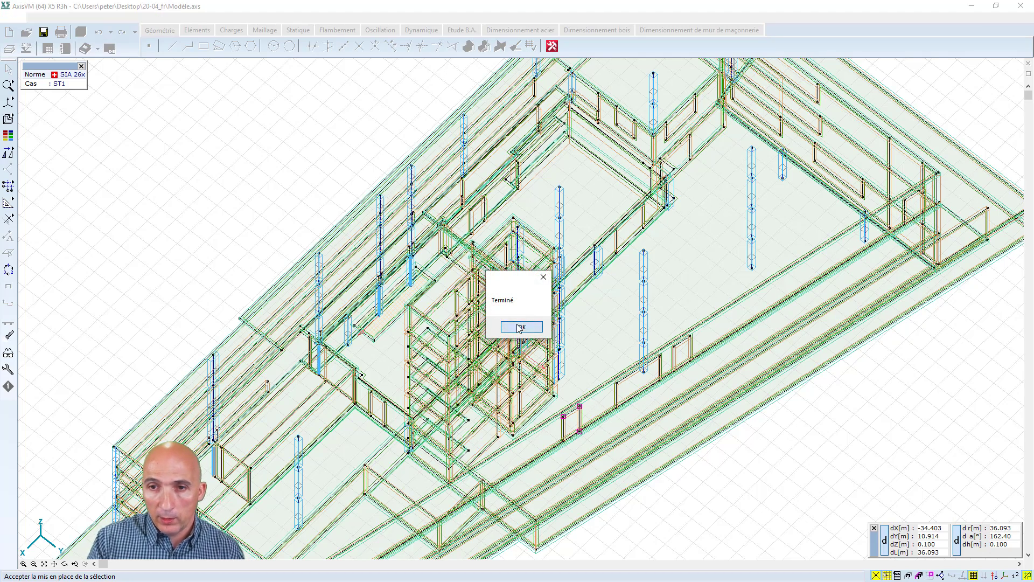
{"action": "left_click", "coordinate": [512, 326]}
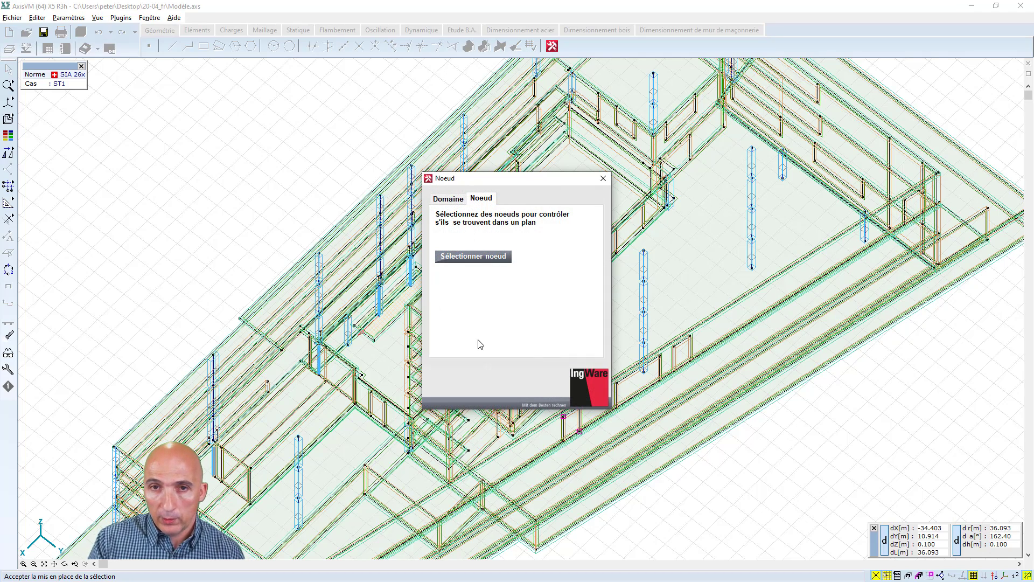
{"action": "left_click", "coordinate": [603, 179]}
Check the sloped wall's node alignment in plan view along its whole length and across the building.
{"action": "right_click", "coordinate": [262, 169]}
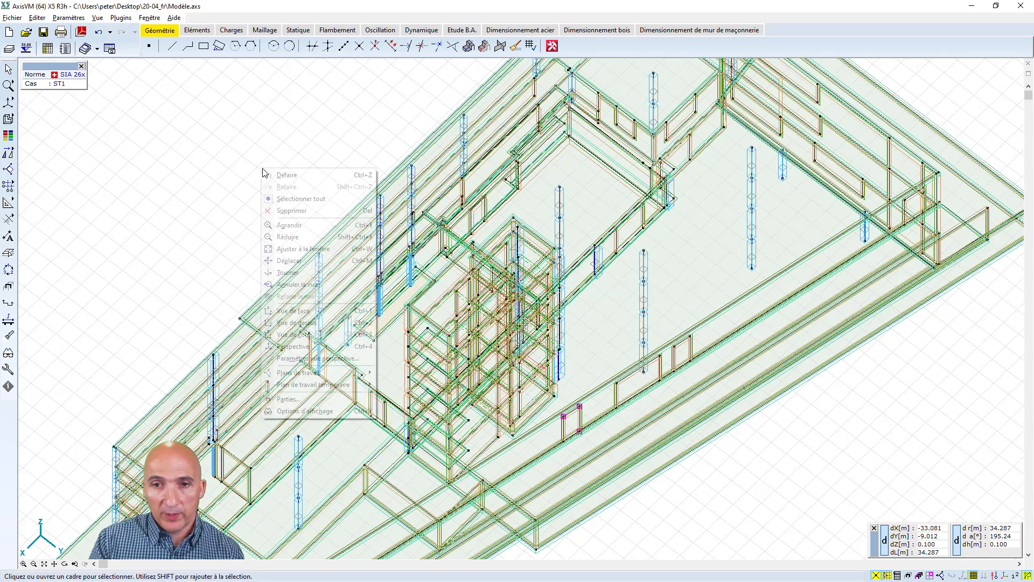
{"action": "left_click", "coordinate": [310, 323]}
{"action": "scroll", "coordinate": [384, 200], "scroll_direction": "up", "scroll_amount": 3}
{"action": "scroll", "coordinate": [383, 200], "scroll_direction": "up", "scroll_amount": 1}
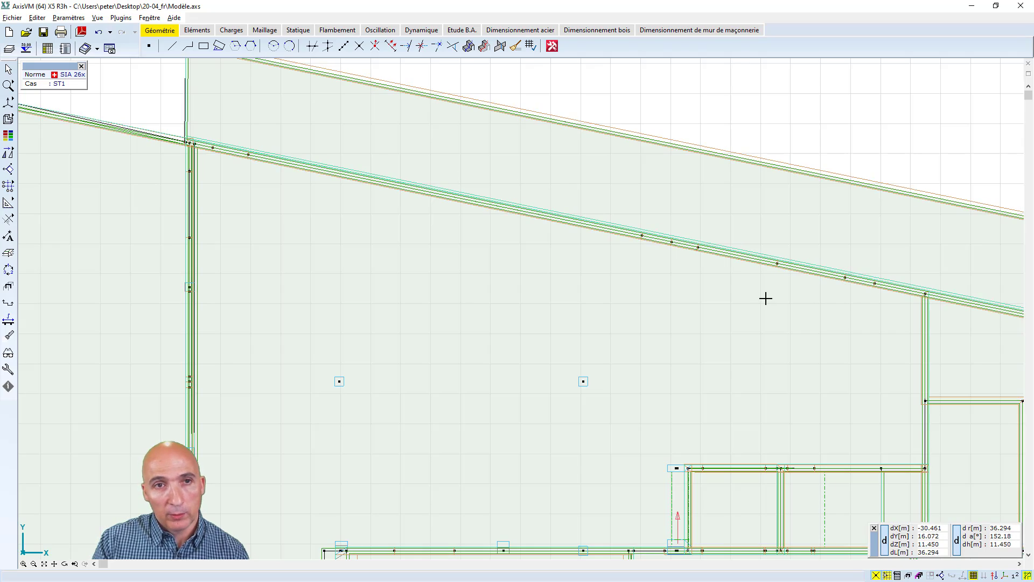
{"action": "scroll", "coordinate": [765, 298], "scroll_direction": "down", "scroll_amount": 3}
{"action": "middle_click_drag", "start_coordinate": [838, 300], "coordinate": [515, 250]}
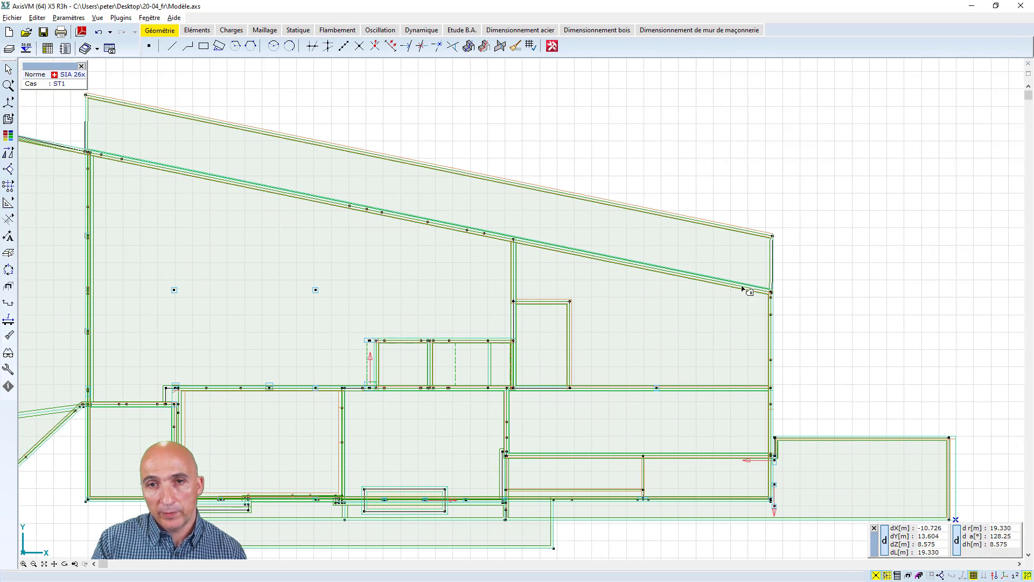
{"action": "scroll", "coordinate": [334, 203], "scroll_direction": "down", "scroll_amount": 2}
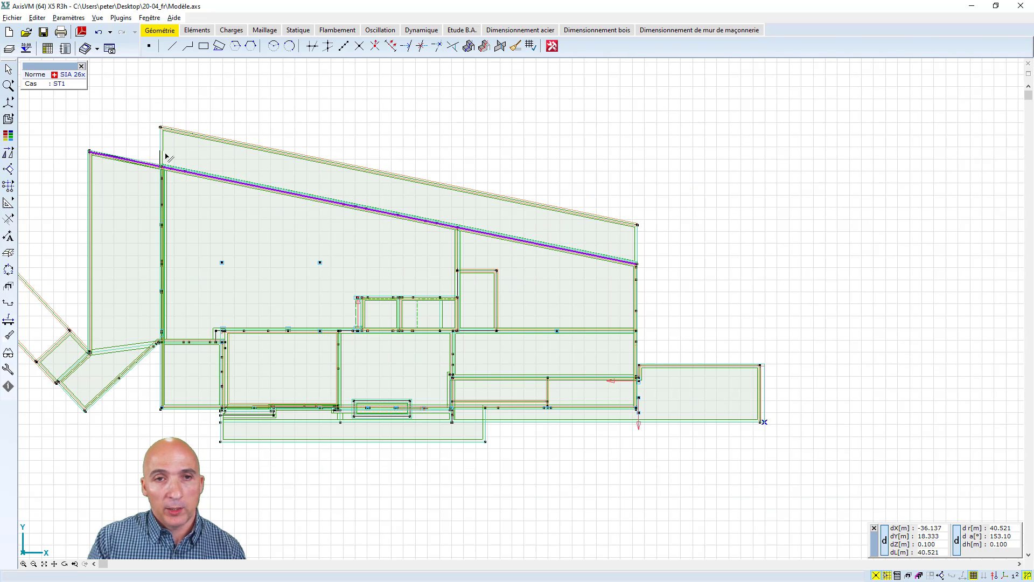
{"action": "scroll", "coordinate": [508, 232], "scroll_direction": "down", "scroll_amount": 2}
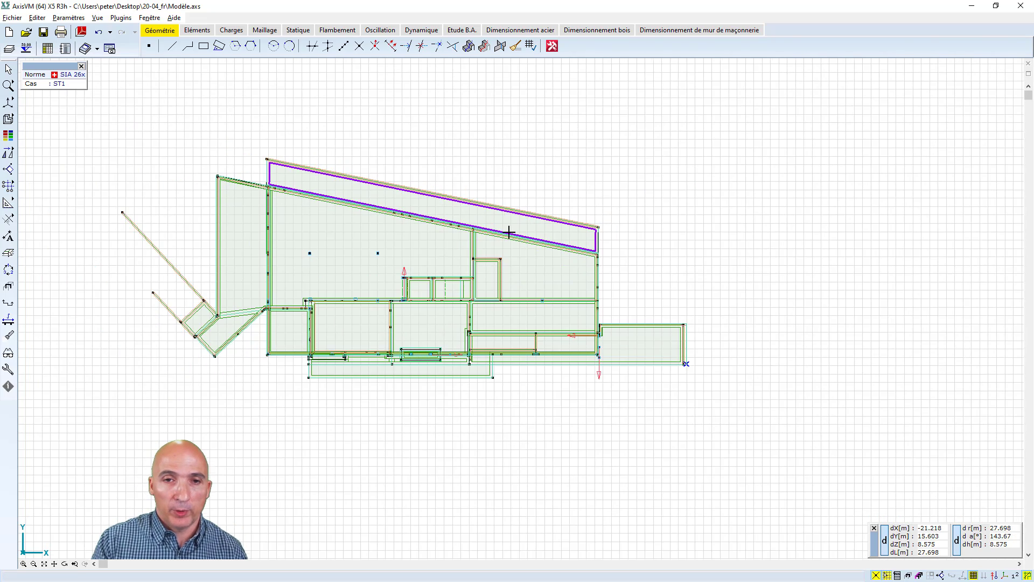
{"action": "middle_click_drag", "start_coordinate": [538, 239], "coordinate": [619, 242]}
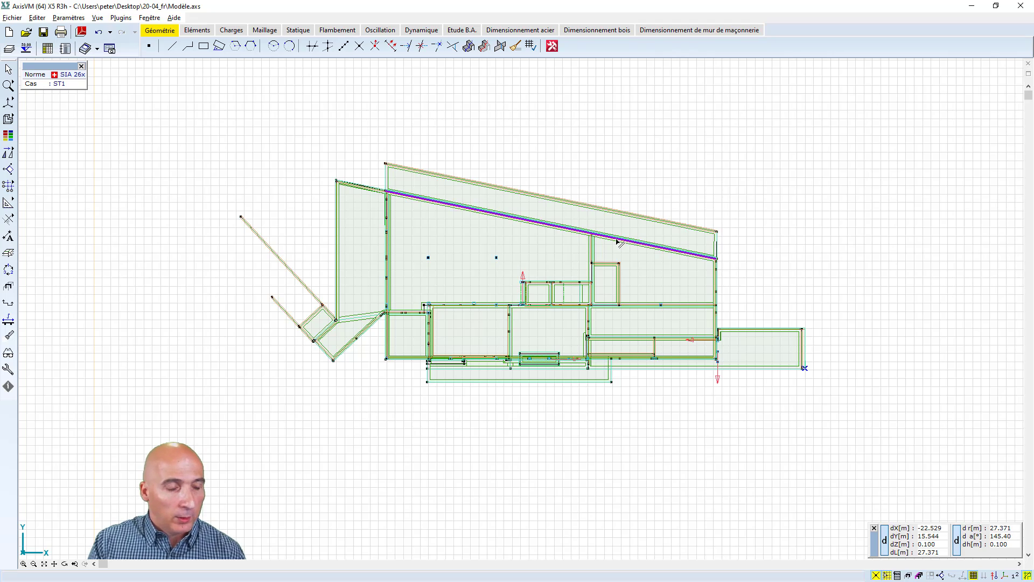
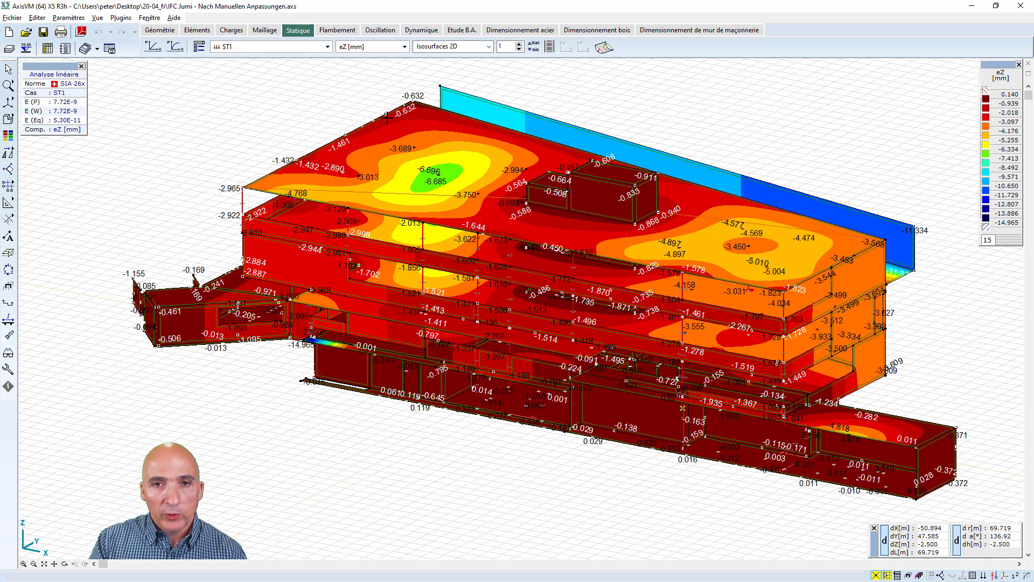
Display the reinforced concrete design results for load case ST1, showing the axb reinforcement as 2D isosurfaces.
{"action": "left_click", "coordinate": [461, 30]}
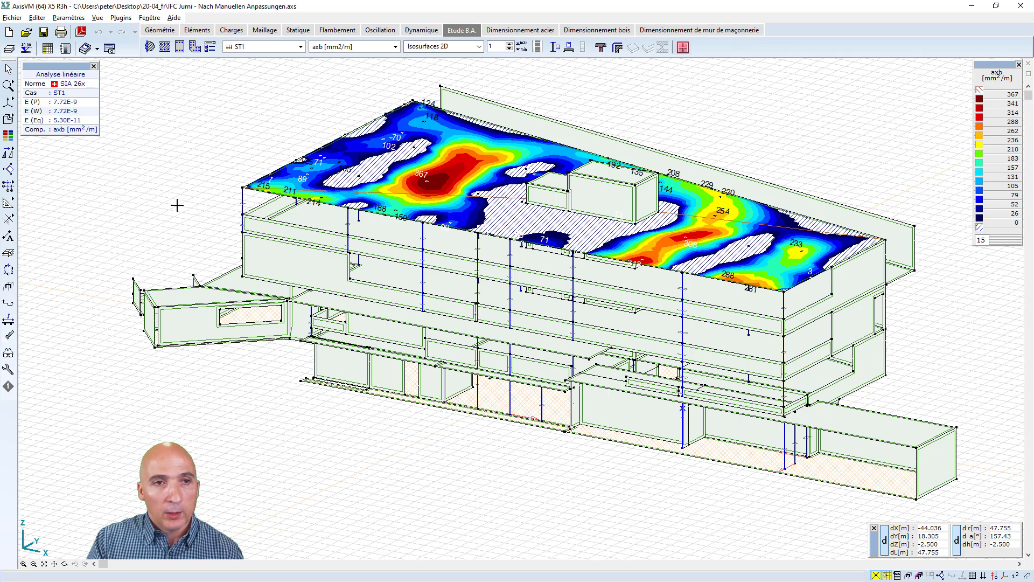
Turn on the display of surface, beam and column reinforcement and of both wall reinforcement types (virtual beams and virtual strips) in the schematic model.
{"action": "left_click", "coordinate": [82, 19]}
{"action": "mouse_move", "coordinate": [97, 18]}
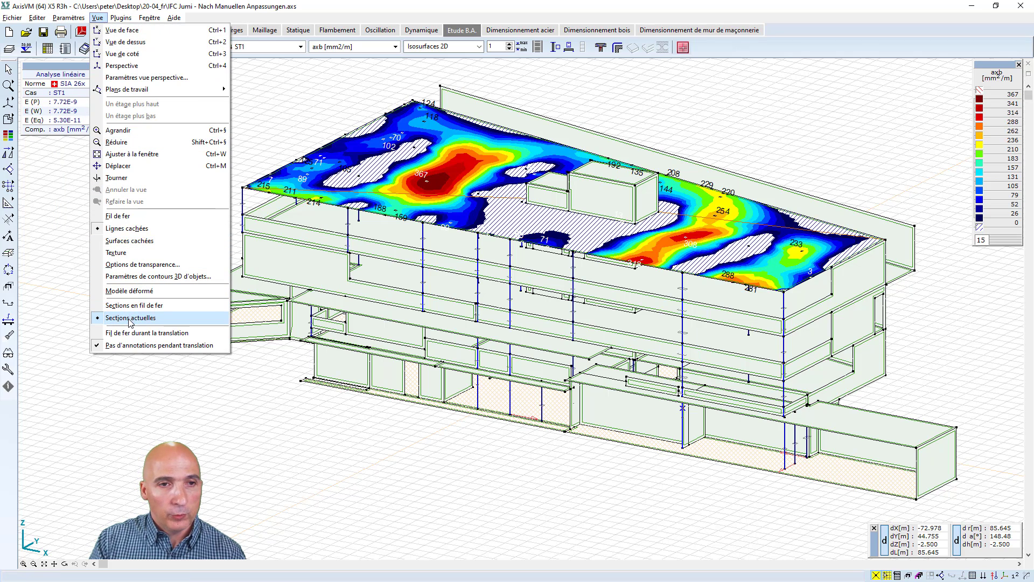
{"action": "left_click", "coordinate": [138, 265]}
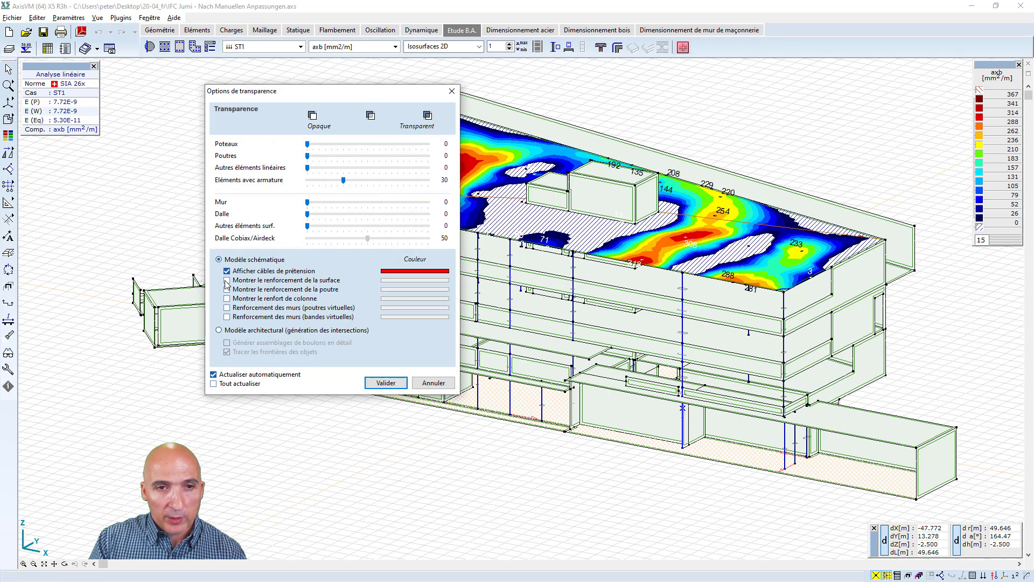
{"action": "left_click", "coordinate": [227, 281]}
{"action": "left_click", "coordinate": [227, 289]}
{"action": "left_click", "coordinate": [227, 298]}
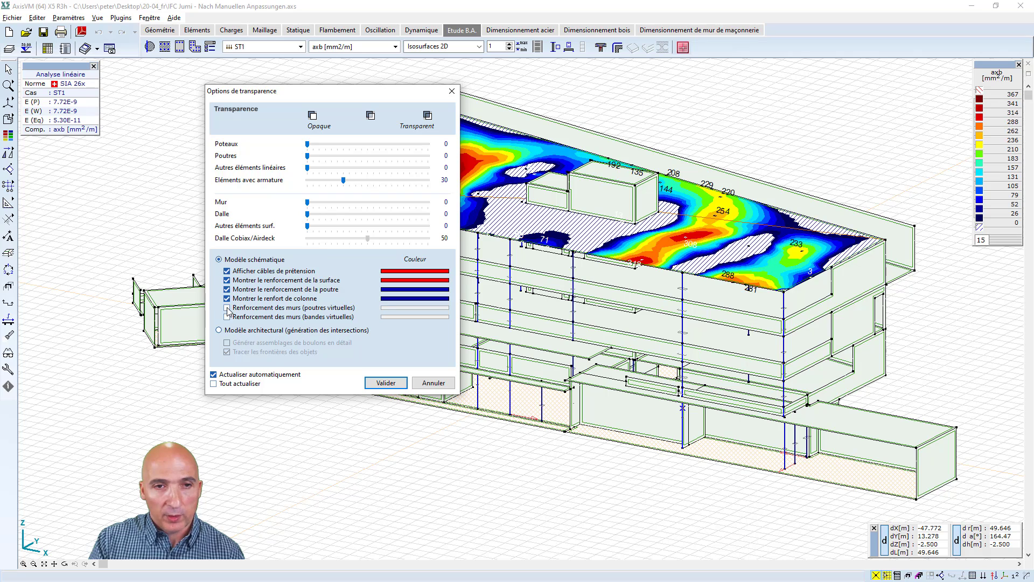
{"action": "left_click", "coordinate": [226, 307]}
{"action": "left_click", "coordinate": [279, 316]}
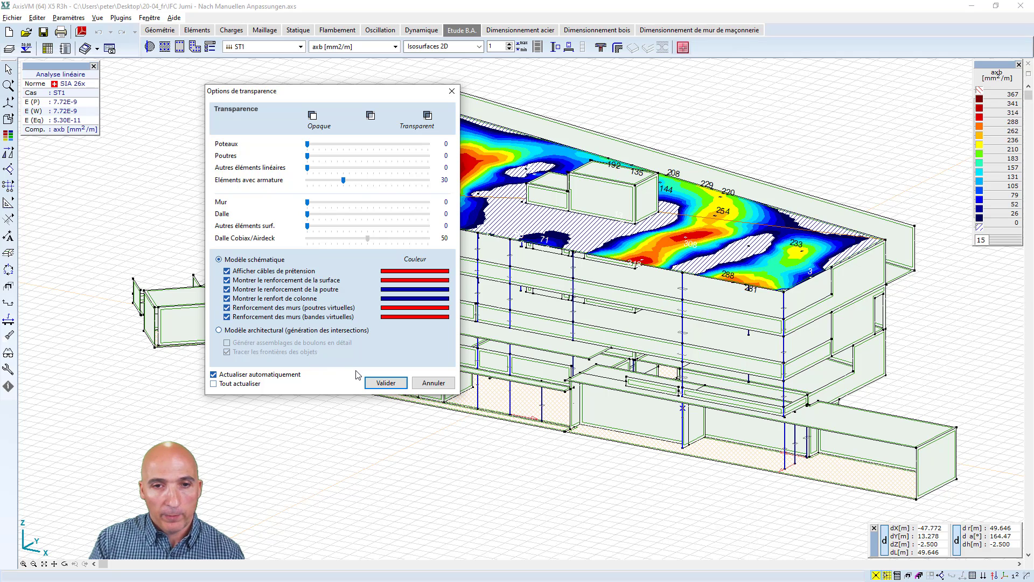
{"action": "left_click", "coordinate": [385, 383]}
Switch the model to the rendered display and inspect the reinforcement mesh in the roof slab against the whole building.
{"action": "left_click", "coordinate": [9, 119]}
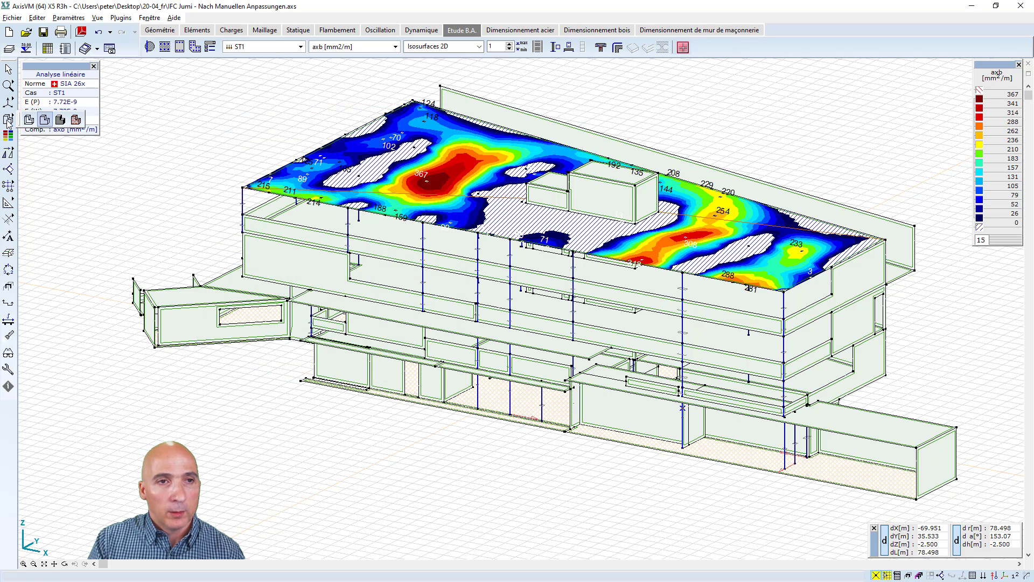
{"action": "left_click", "coordinate": [63, 119]}
{"action": "scroll", "coordinate": [345, 174], "scroll_direction": "up", "scroll_amount": 3}
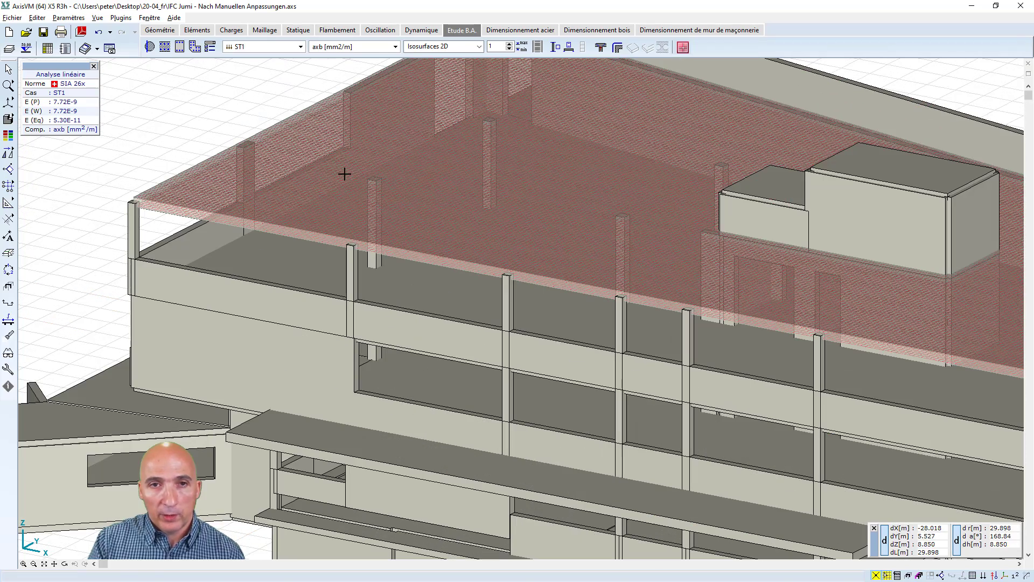
{"action": "mouse_move", "coordinate": [373, 211]}
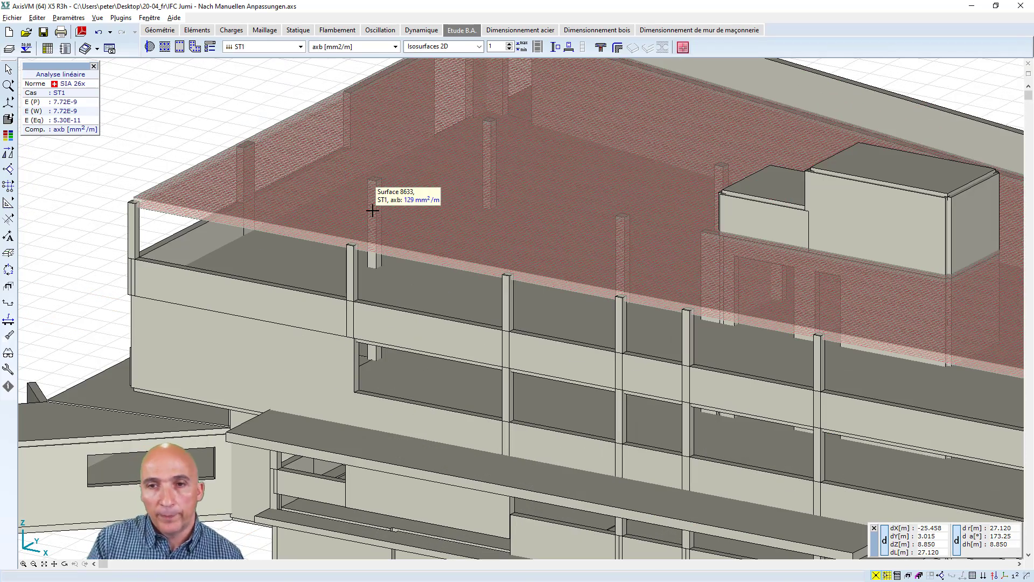
{"action": "scroll", "coordinate": [372, 211], "scroll_direction": "down", "scroll_amount": 2}
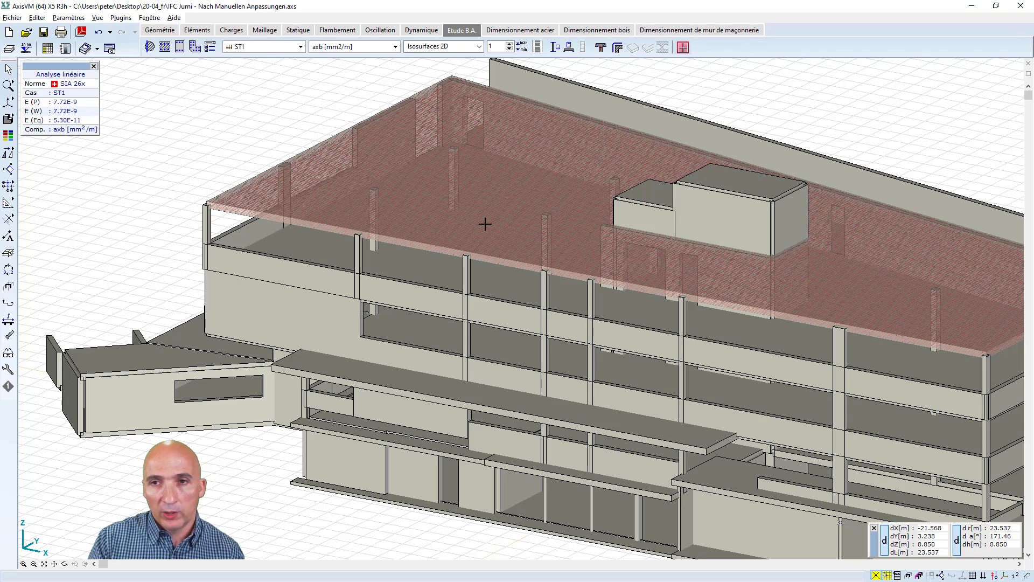
{"action": "scroll", "coordinate": [487, 222], "scroll_direction": "down", "scroll_amount": 2}
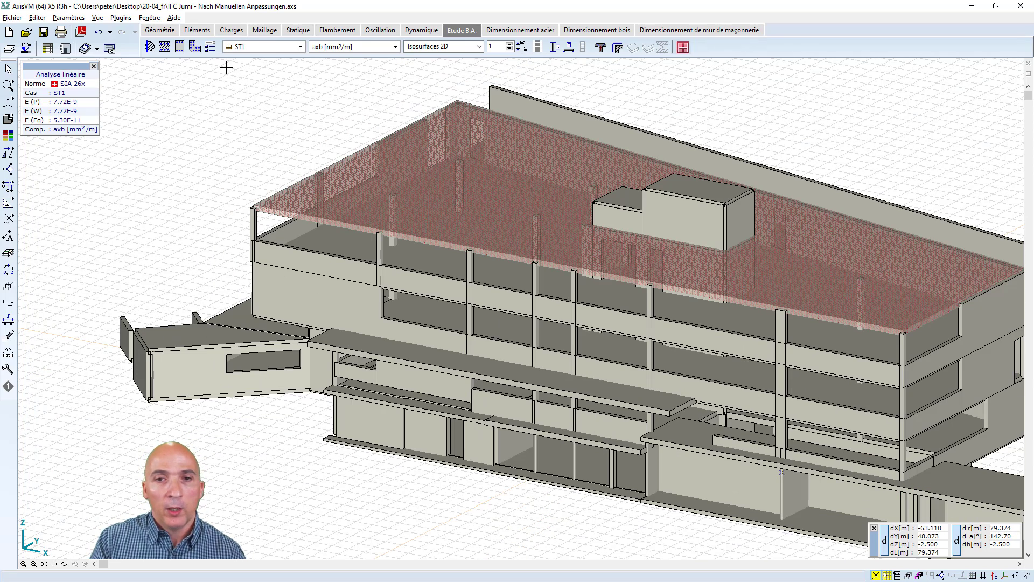
{"action": "scroll", "coordinate": [297, 162], "scroll_direction": "down", "scroll_amount": 1}
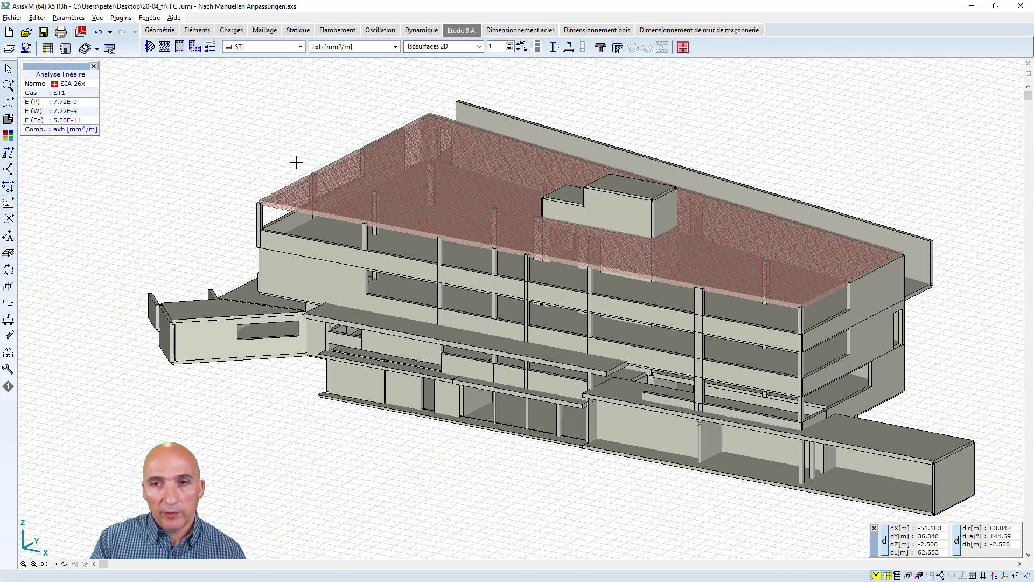
{"action": "middle_click_drag", "start_coordinate": [275, 144], "coordinate": [269, 146]}
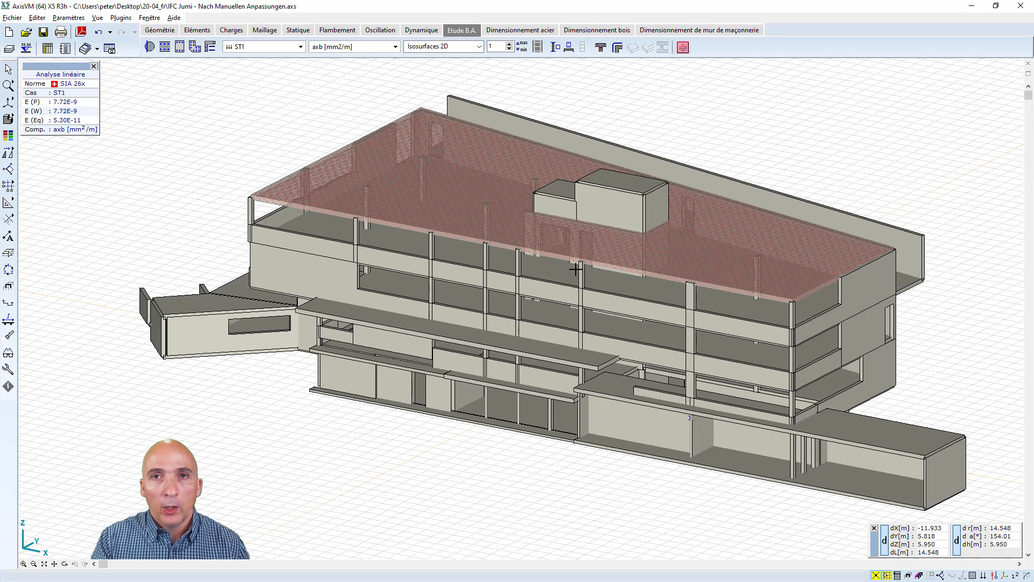
{"action": "mouse_move", "coordinate": [576, 269]}
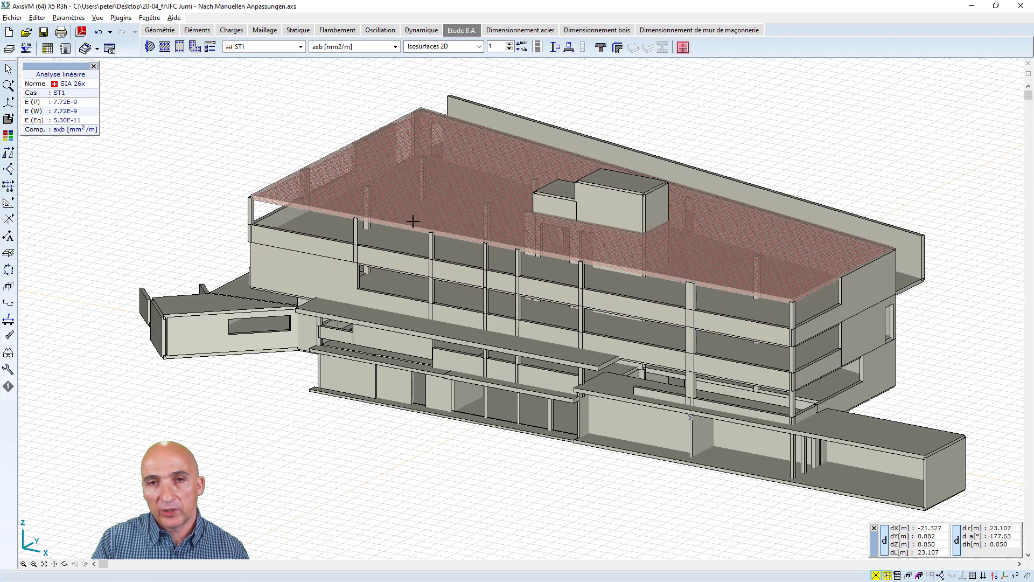
{"action": "mouse_move", "coordinate": [413, 214]}
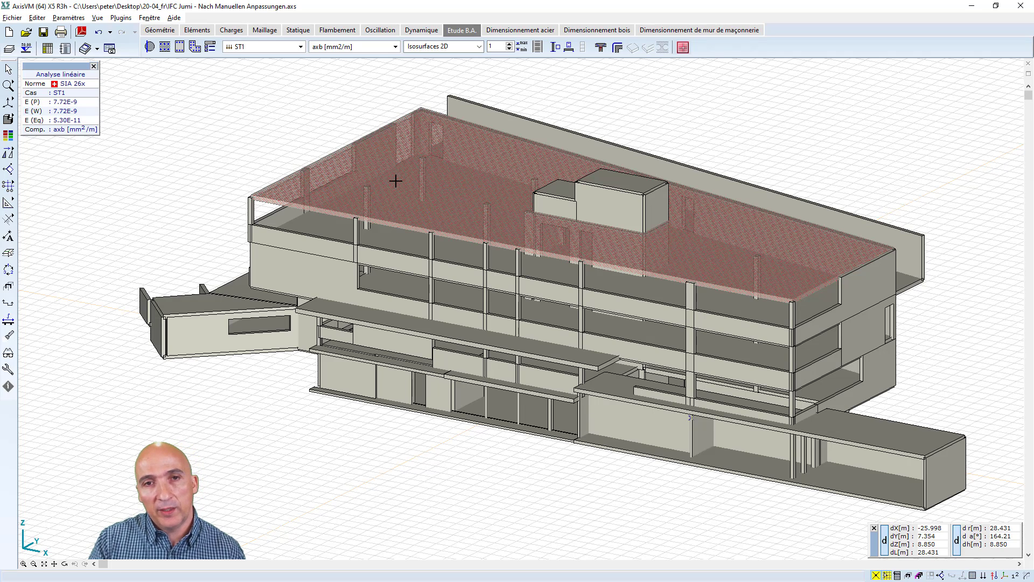
{"action": "mouse_move", "coordinate": [395, 181]}
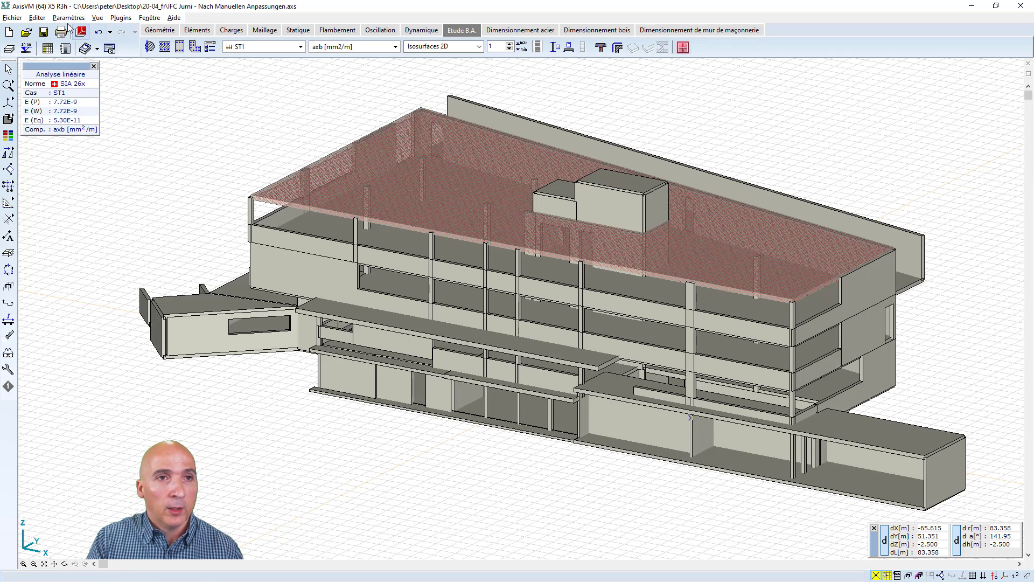
Set up an IFC2X3 export of the static model with the reinforcement included.
{"action": "left_click", "coordinate": [16, 18]}
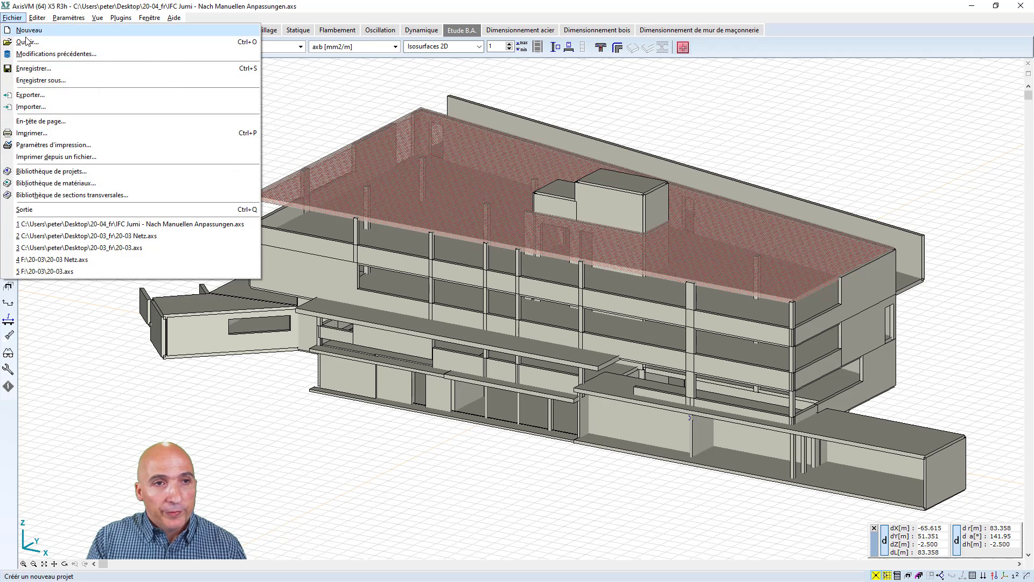
{"action": "left_click", "coordinate": [44, 97]}
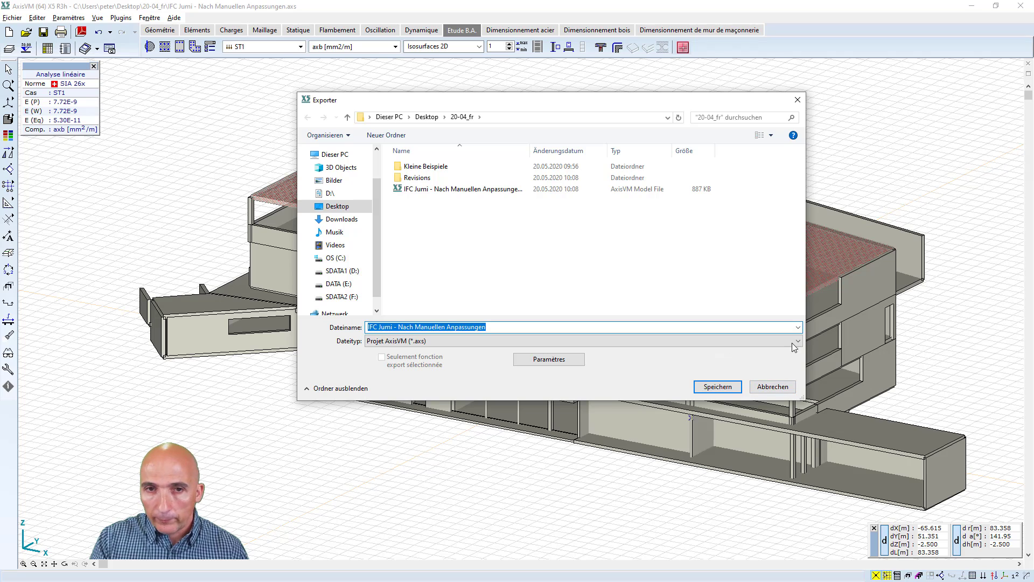
{"action": "left_click", "coordinate": [799, 341]}
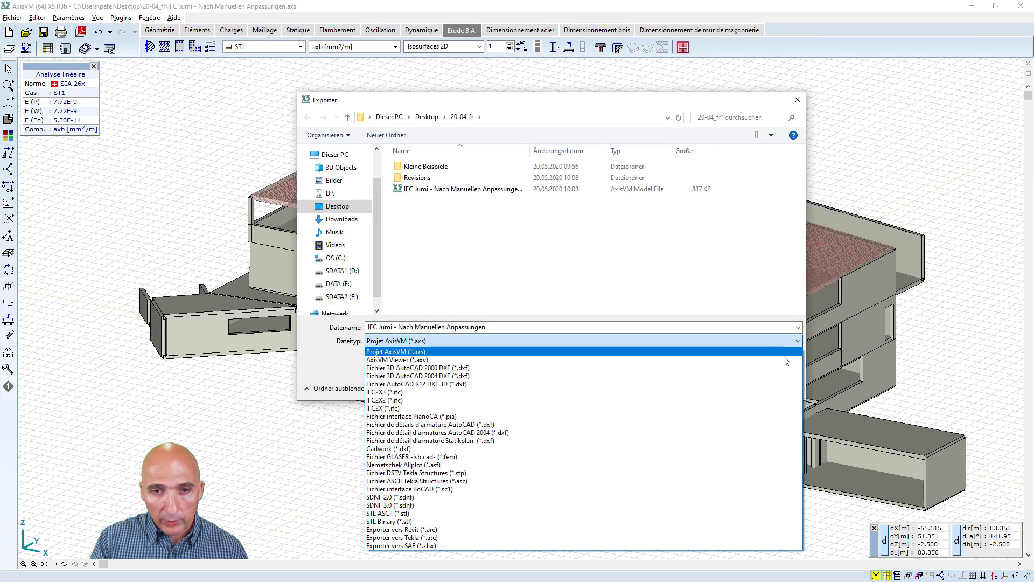
{"action": "left_click", "coordinate": [741, 393]}
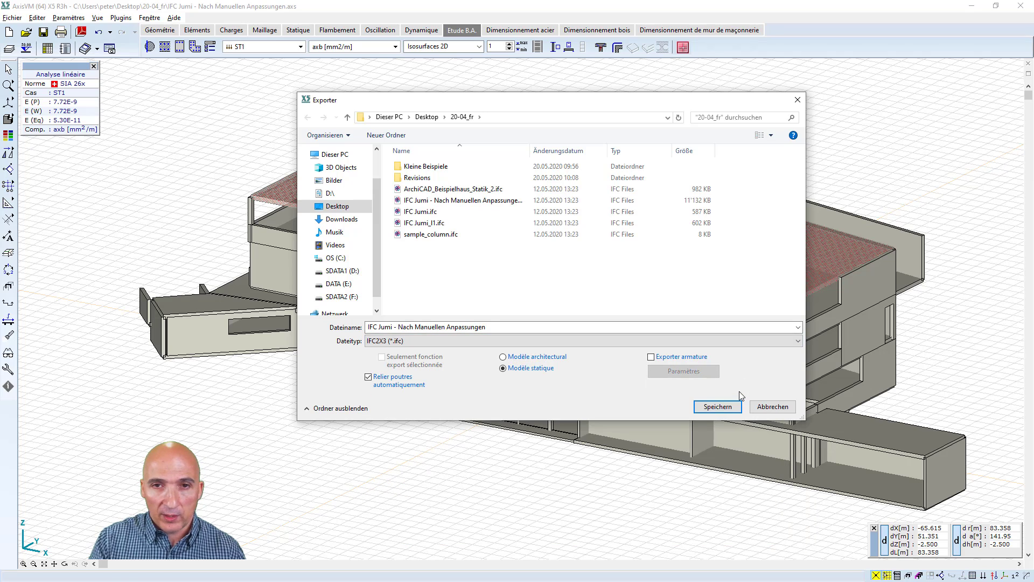
{"action": "left_click", "coordinate": [654, 359]}
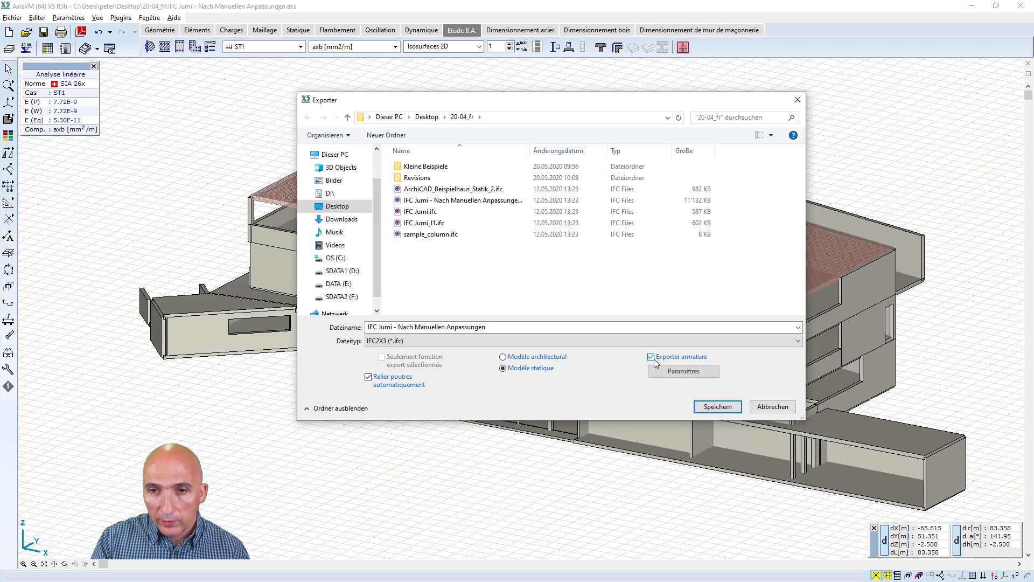
Review the reinforcement export preferences, and leave both them and the export without saving.
{"action": "left_click", "coordinate": [684, 370]}
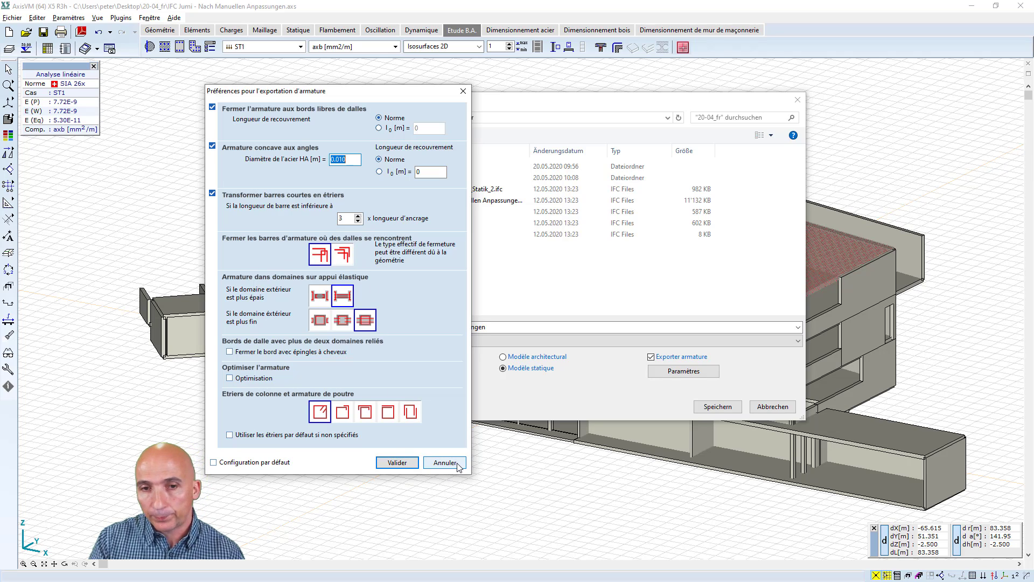
{"action": "left_click", "coordinate": [439, 464]}
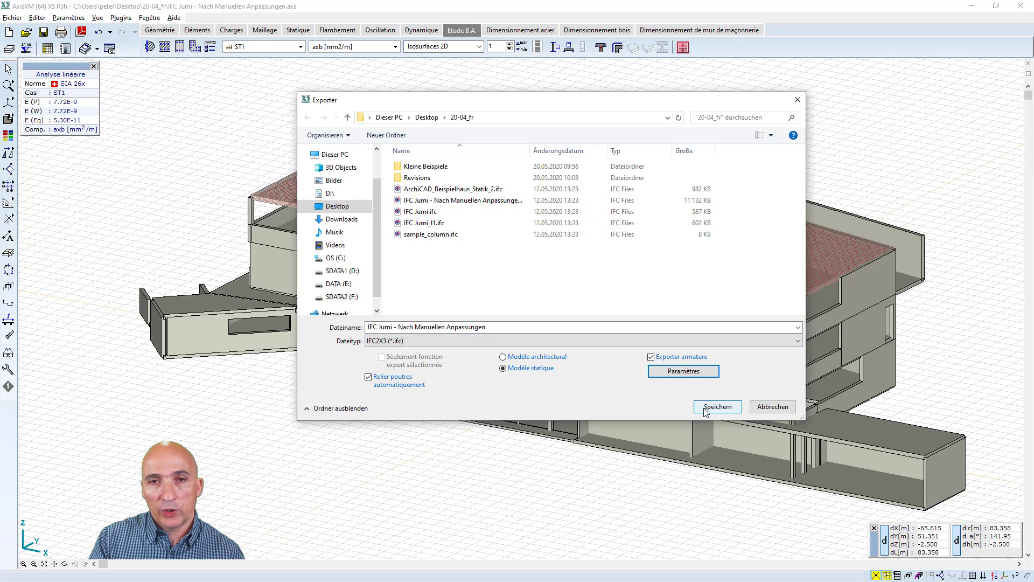
{"action": "left_click", "coordinate": [651, 357]}
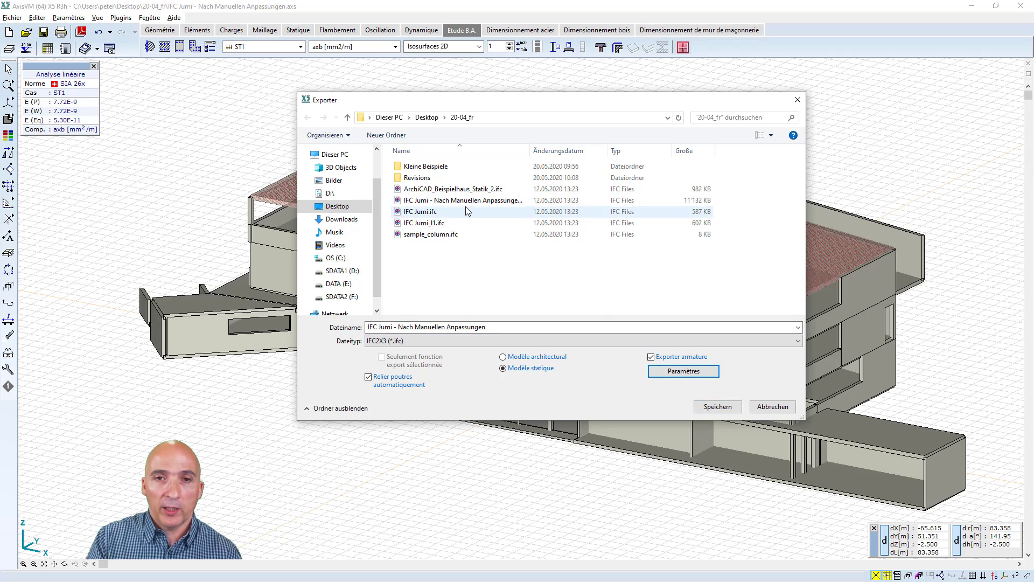
{"action": "left_click", "coordinate": [766, 408]}
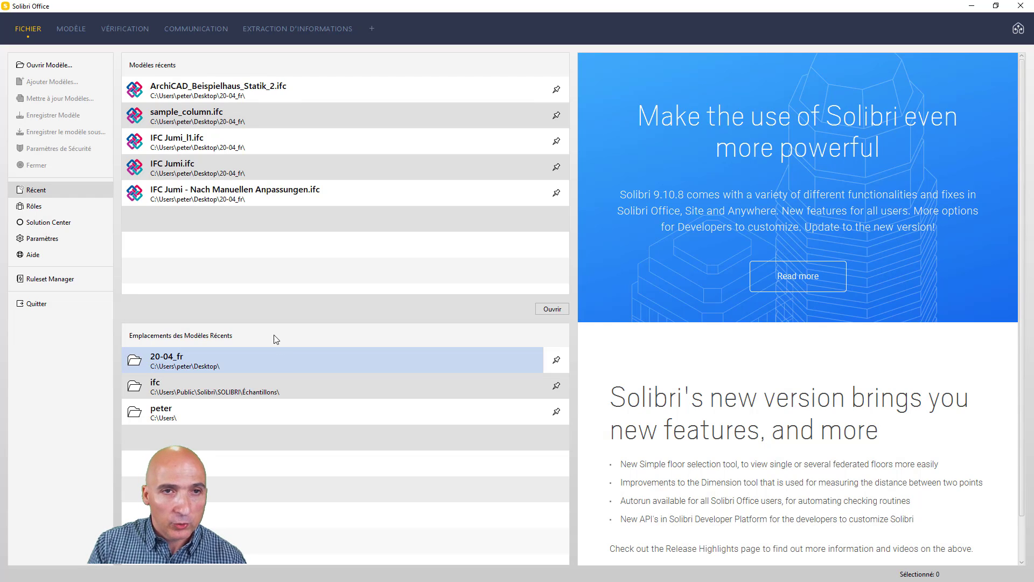
In Solibri Office, open the recent model IFC Jumi - Nach Manuellen Anpassungen.ifc and set its discipline to Structure.
{"action": "left_click", "coordinate": [231, 195]}
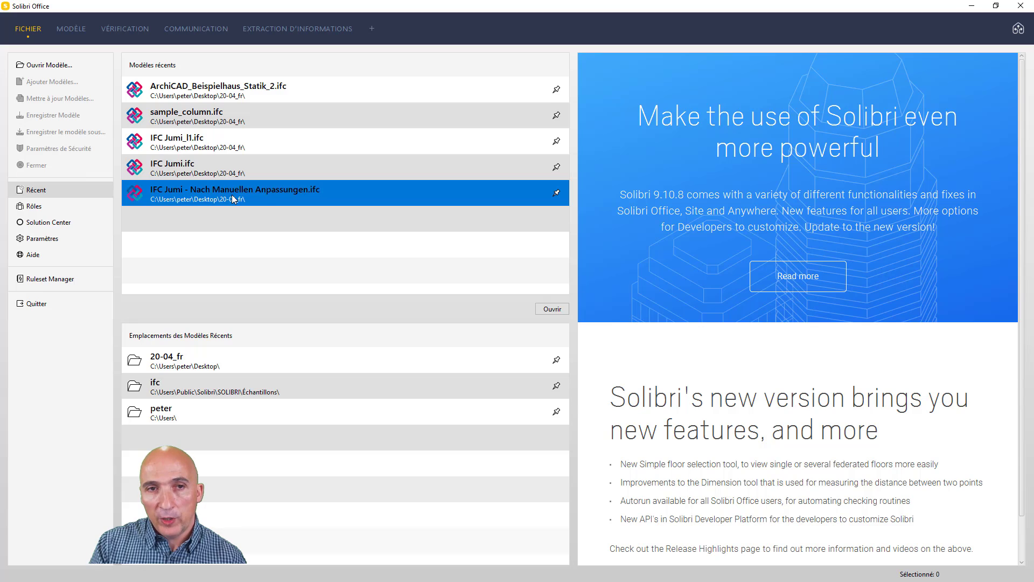
{"action": "double_click", "coordinate": [233, 197]}
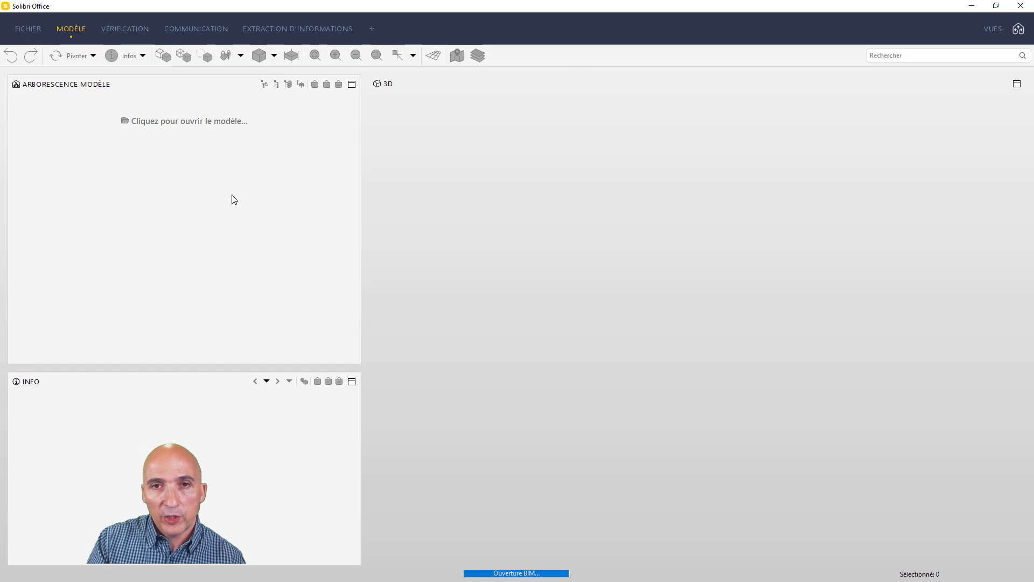
{"action": "left_click", "coordinate": [266, 97]}
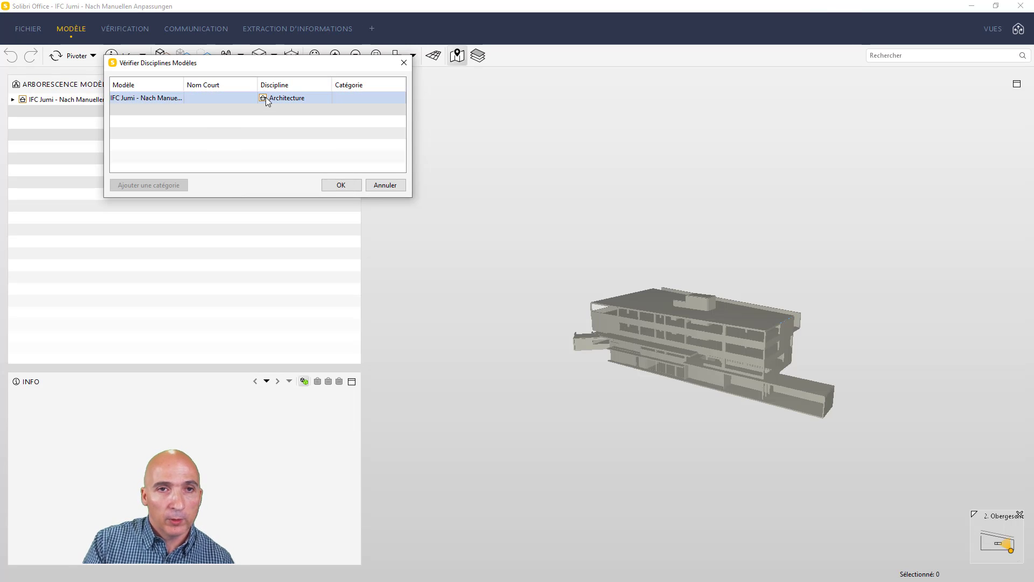
{"action": "left_click", "coordinate": [267, 97]}
{"action": "left_click", "coordinate": [274, 151]}
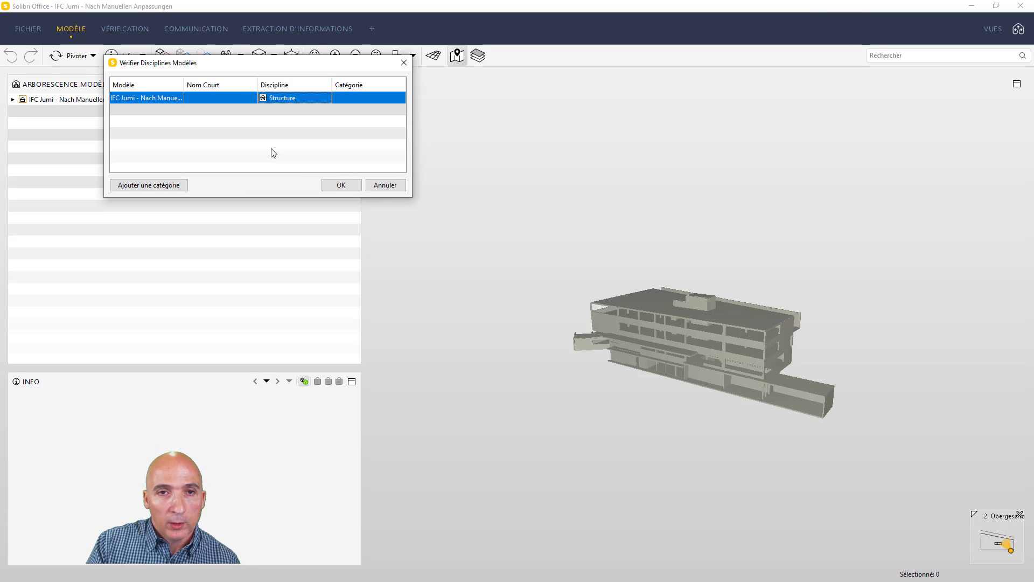
{"action": "left_click", "coordinate": [342, 186]}
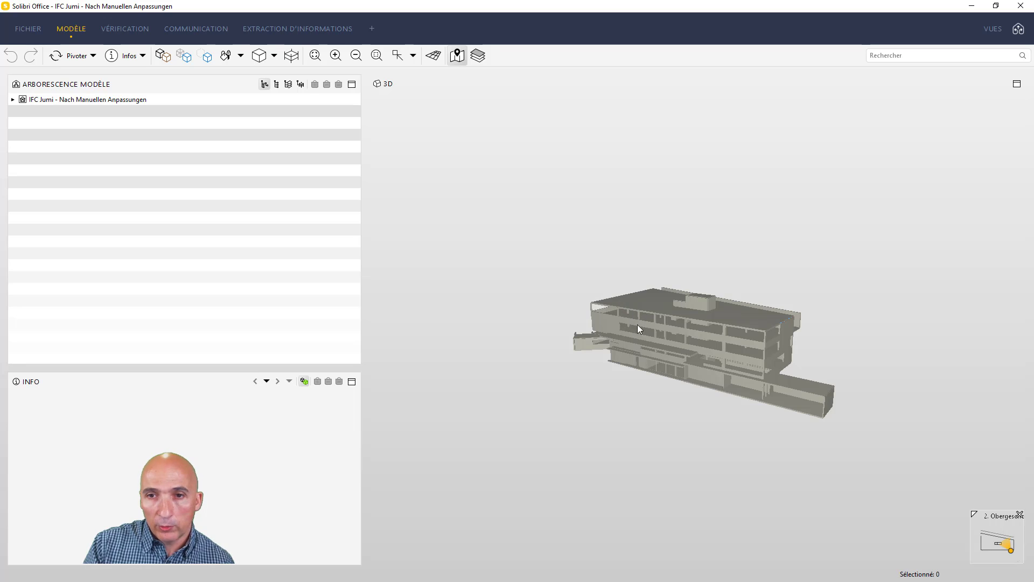
Make the building model transparent and examine the reinforcement bars along the roof slab's corner and free edges.
{"action": "scroll", "coordinate": [665, 353], "scroll_direction": "up", "scroll_amount": 2}
{"action": "scroll", "coordinate": [667, 348], "scroll_direction": "up", "scroll_amount": 2}
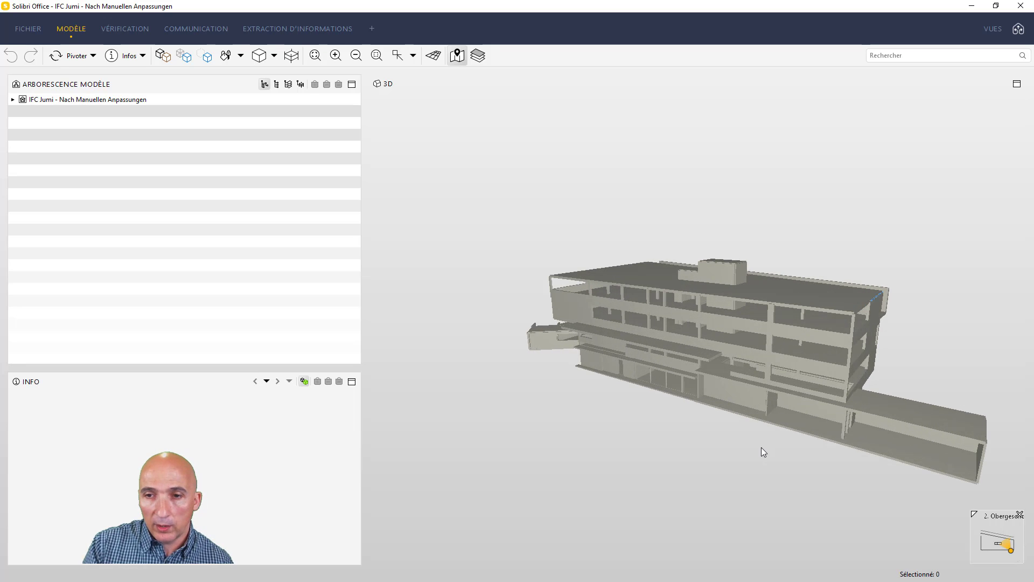
{"action": "left_click_drag", "start_coordinate": [761, 451], "coordinate": [758, 489]}
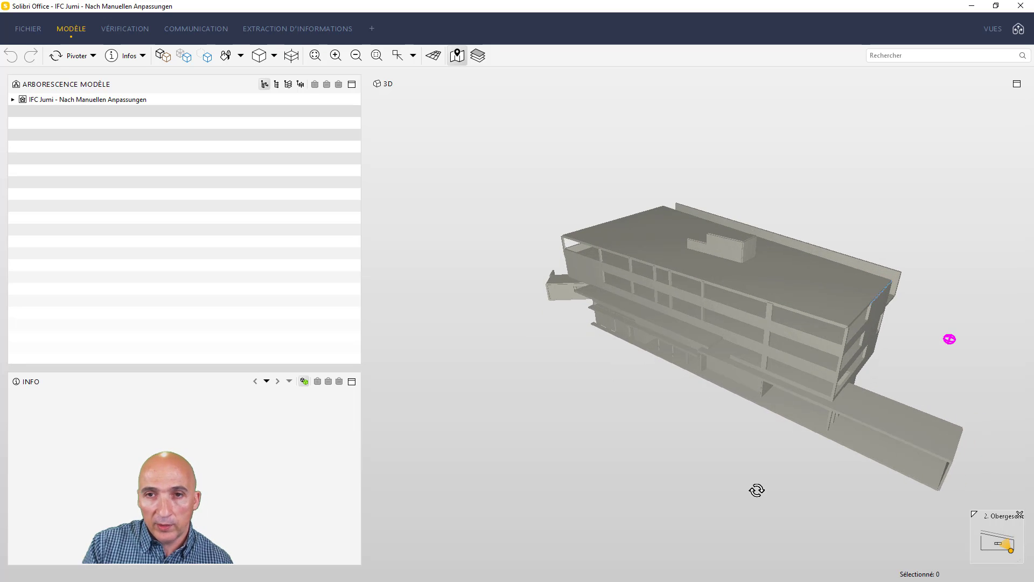
{"action": "left_click", "coordinate": [180, 54]}
{"action": "scroll", "coordinate": [540, 245], "scroll_direction": "up", "scroll_amount": 6}
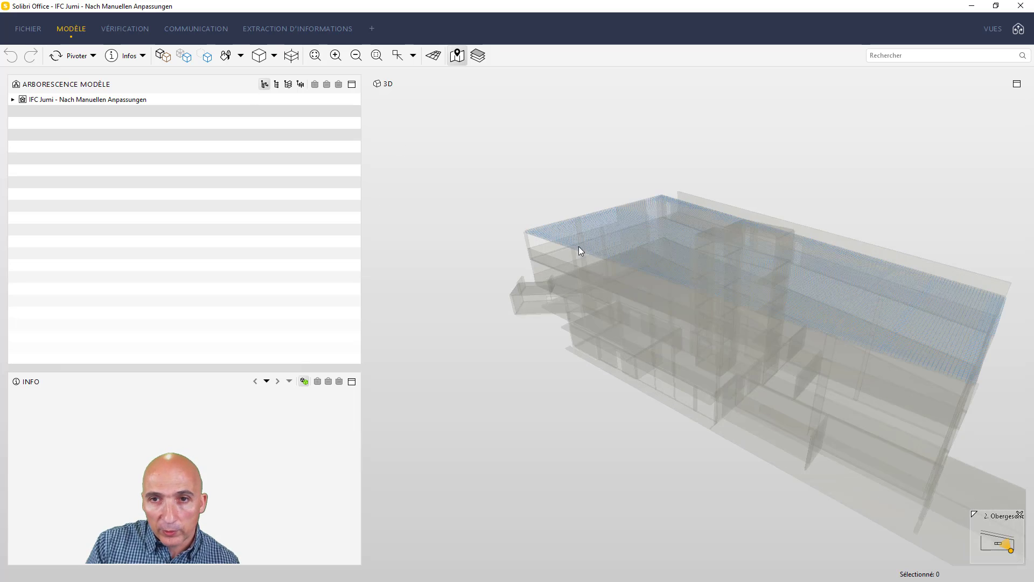
{"action": "scroll", "coordinate": [500, 220], "scroll_direction": "up", "scroll_amount": 8}
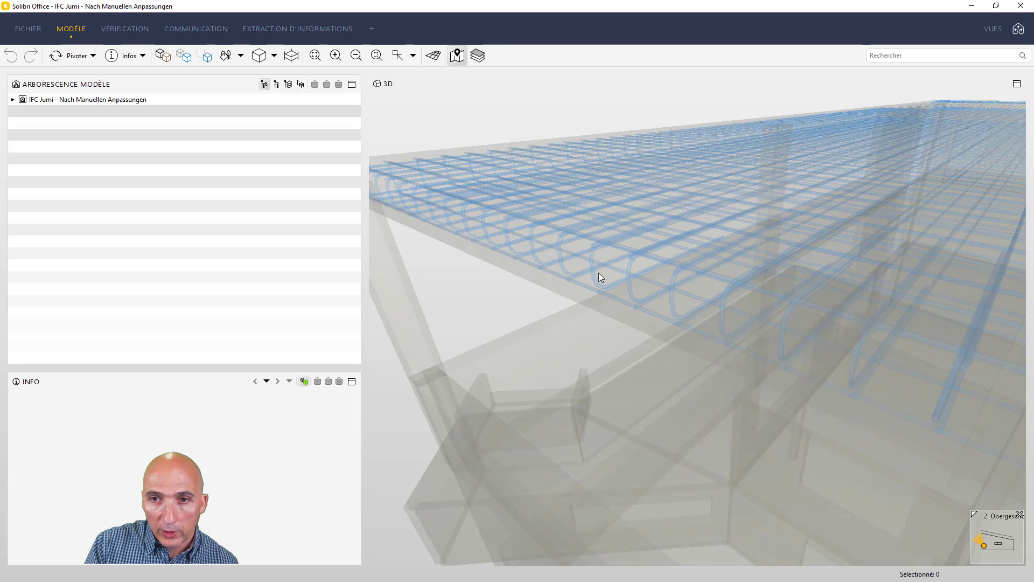
{"action": "scroll", "coordinate": [703, 309], "scroll_direction": "down", "scroll_amount": 2}
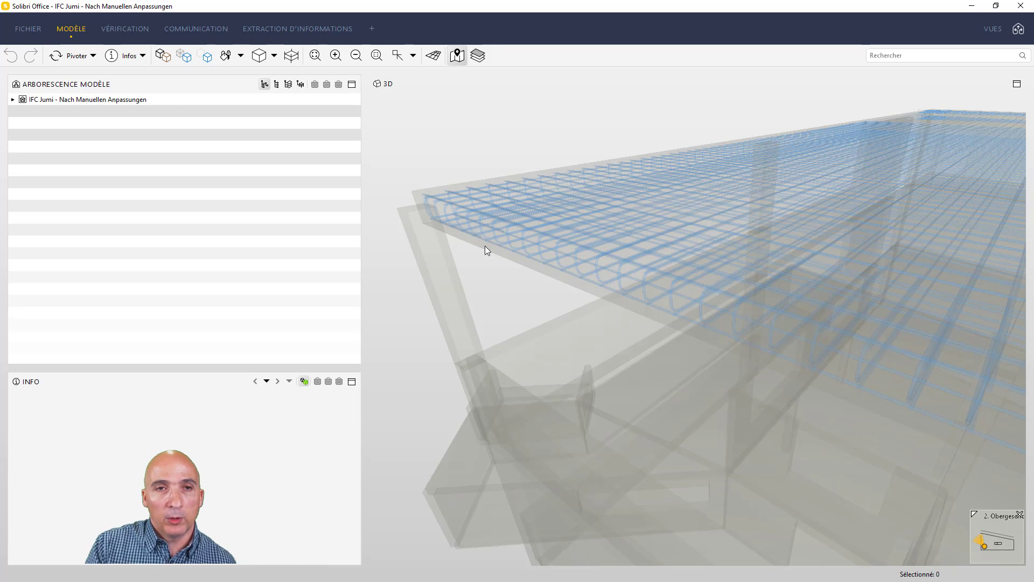
{"action": "scroll", "coordinate": [548, 231], "scroll_direction": "down", "scroll_amount": 3}
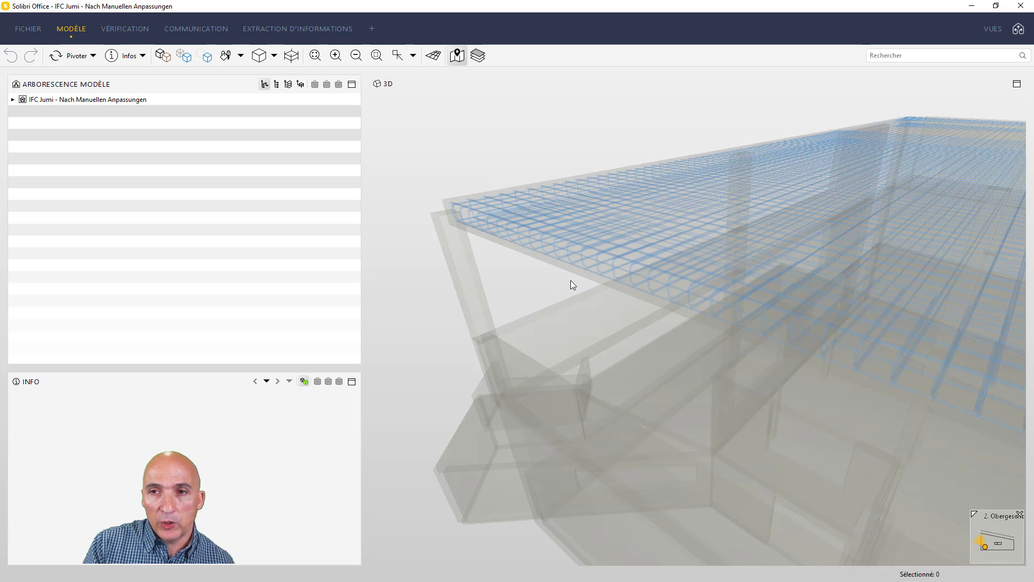
{"action": "scroll", "coordinate": [571, 280], "scroll_direction": "down", "scroll_amount": 2}
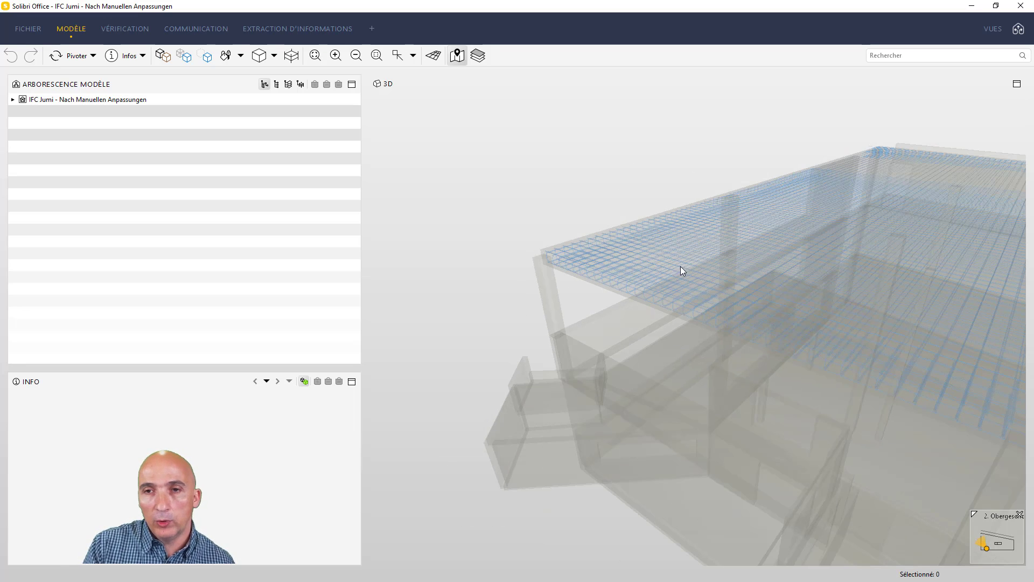
{"action": "scroll", "coordinate": [640, 265], "scroll_direction": "down", "scroll_amount": 1}
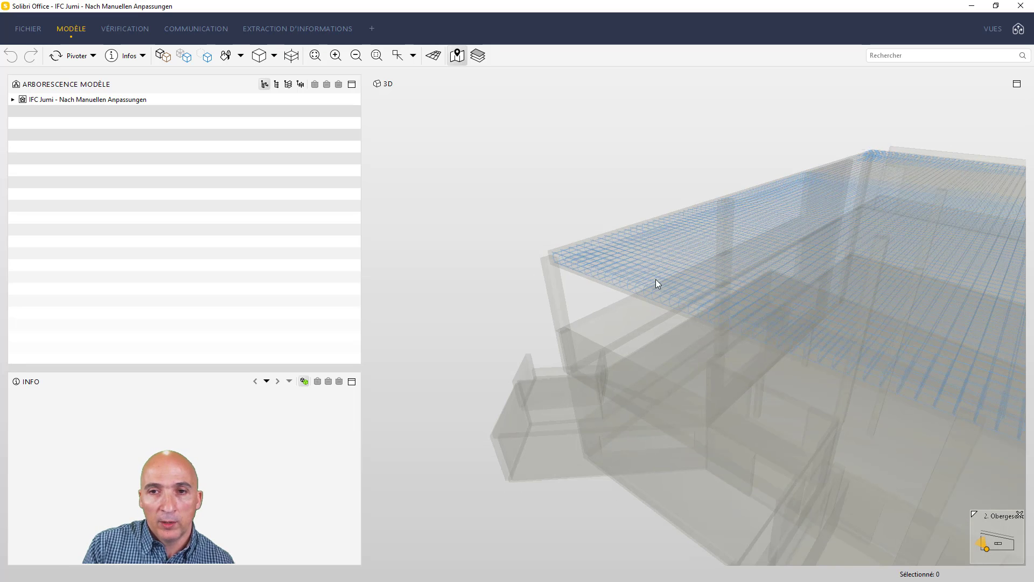
{"action": "middle_click_drag", "start_coordinate": [655, 279], "coordinate": [596, 221]}
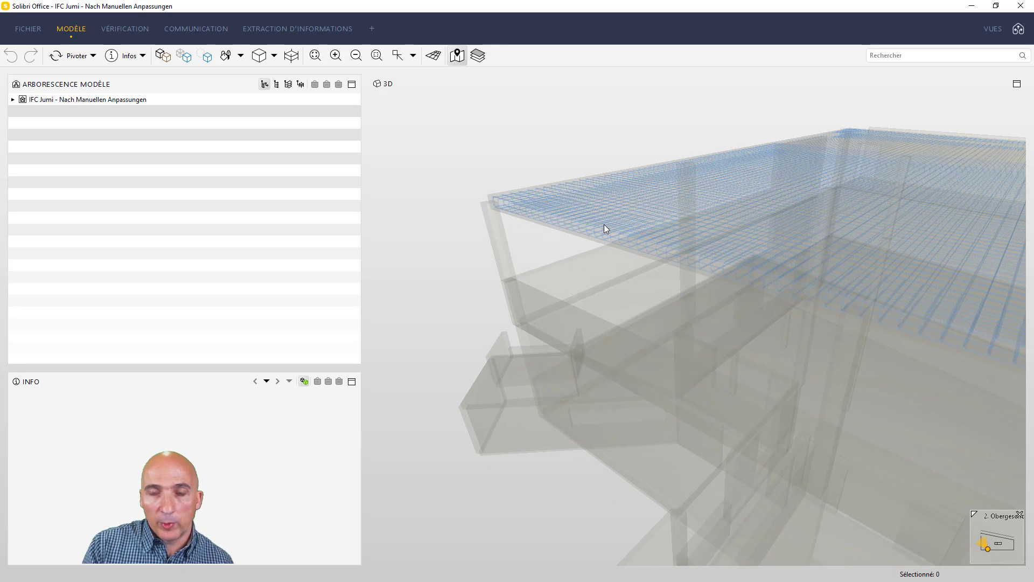